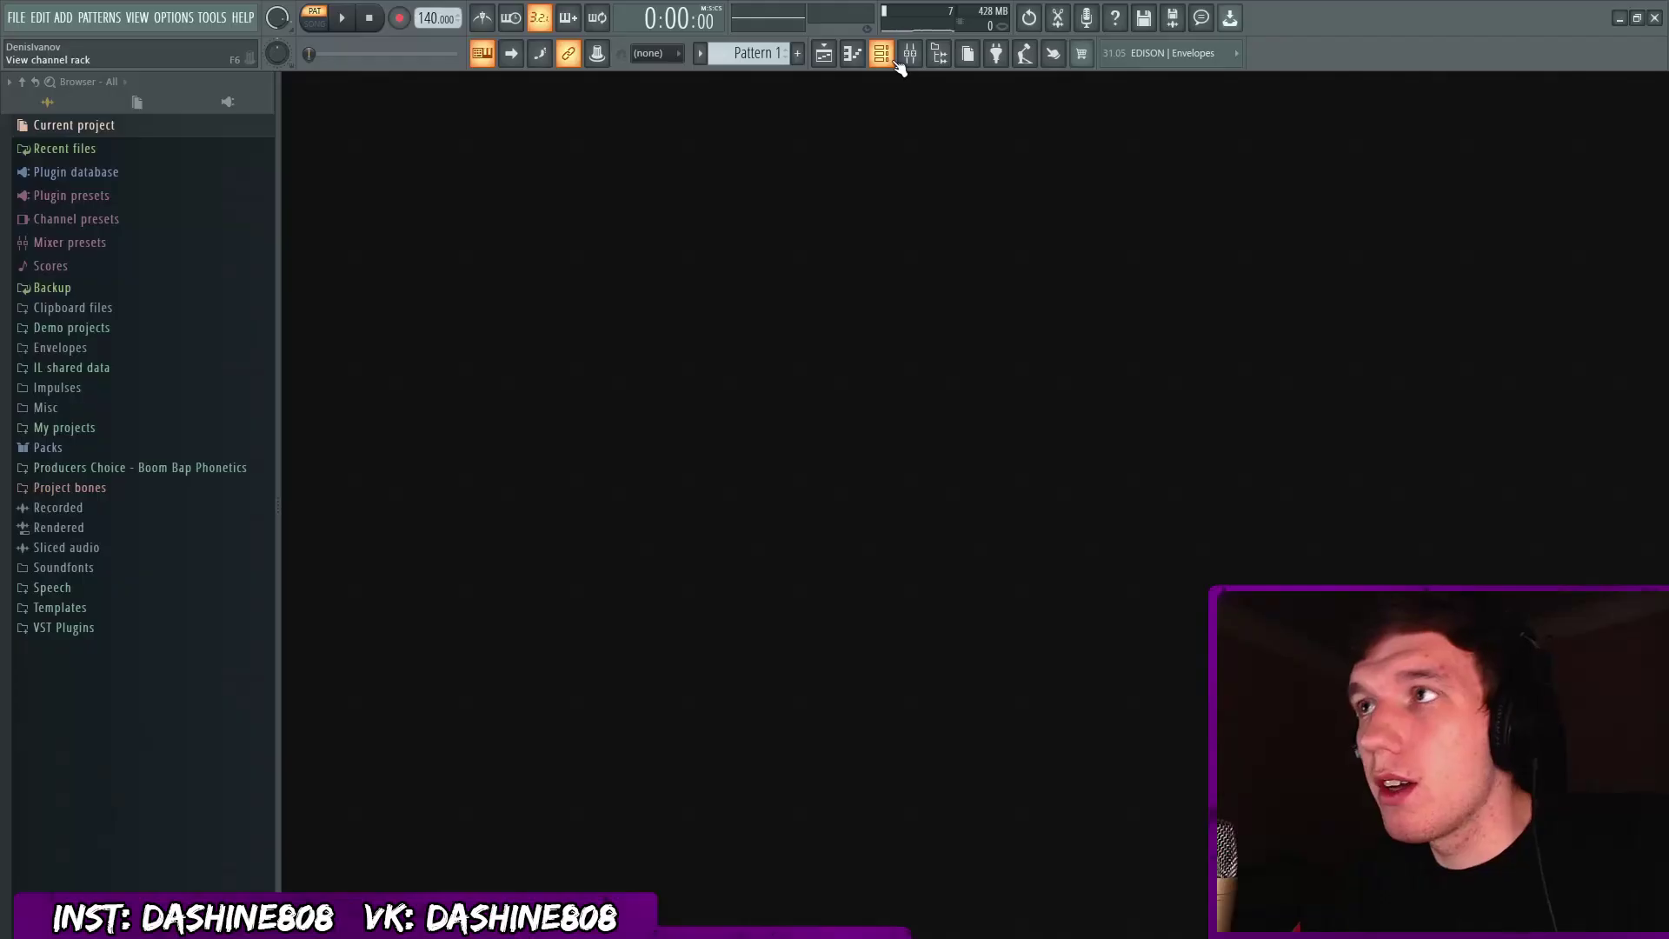
# Show the channel rack, view the Hive preset JH Above the Fields and audition its sound.
pyautogui.click(881, 53)
pyautogui.click(745, 375)
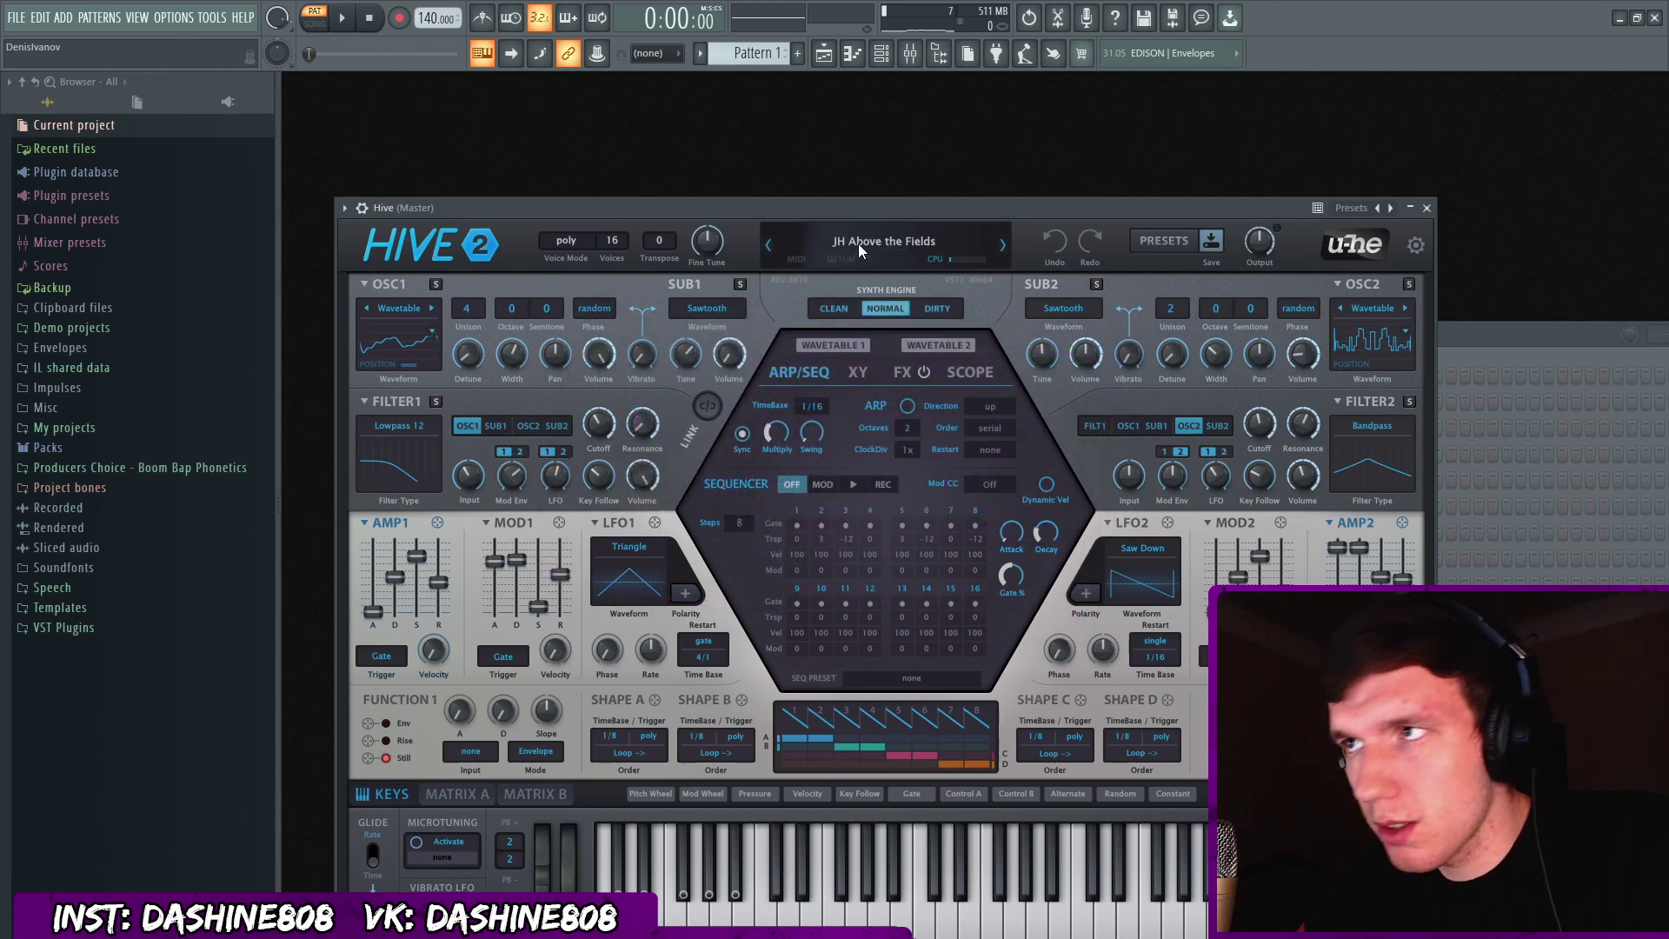
pyautogui.press('Escape')
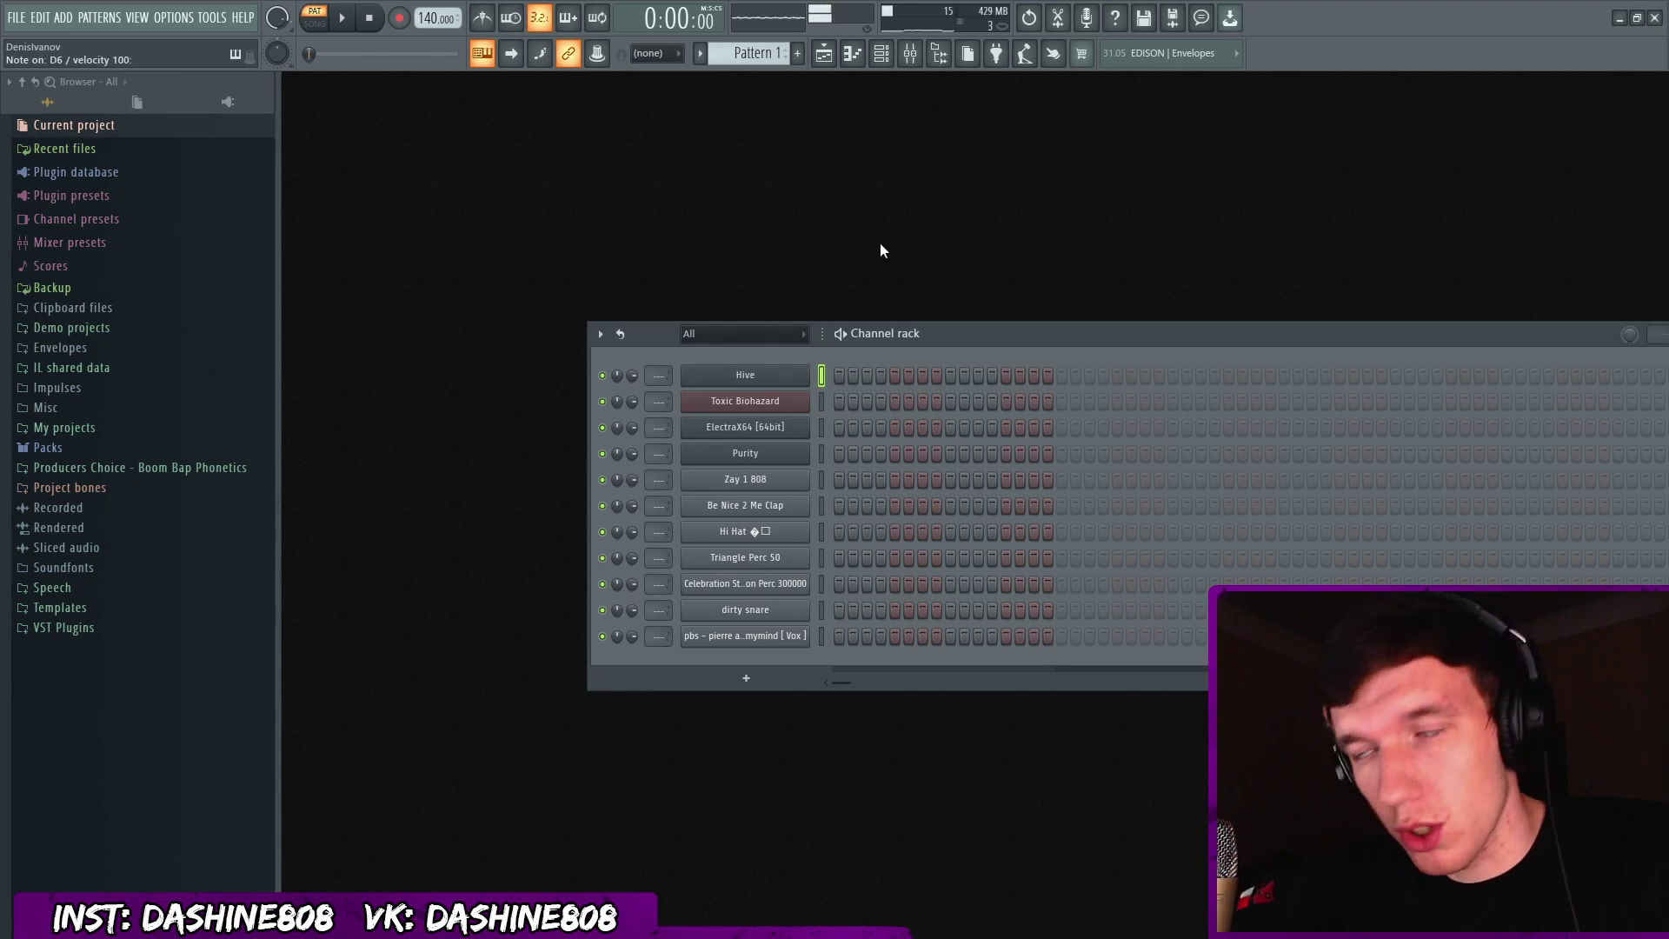
pyautogui.press('e')
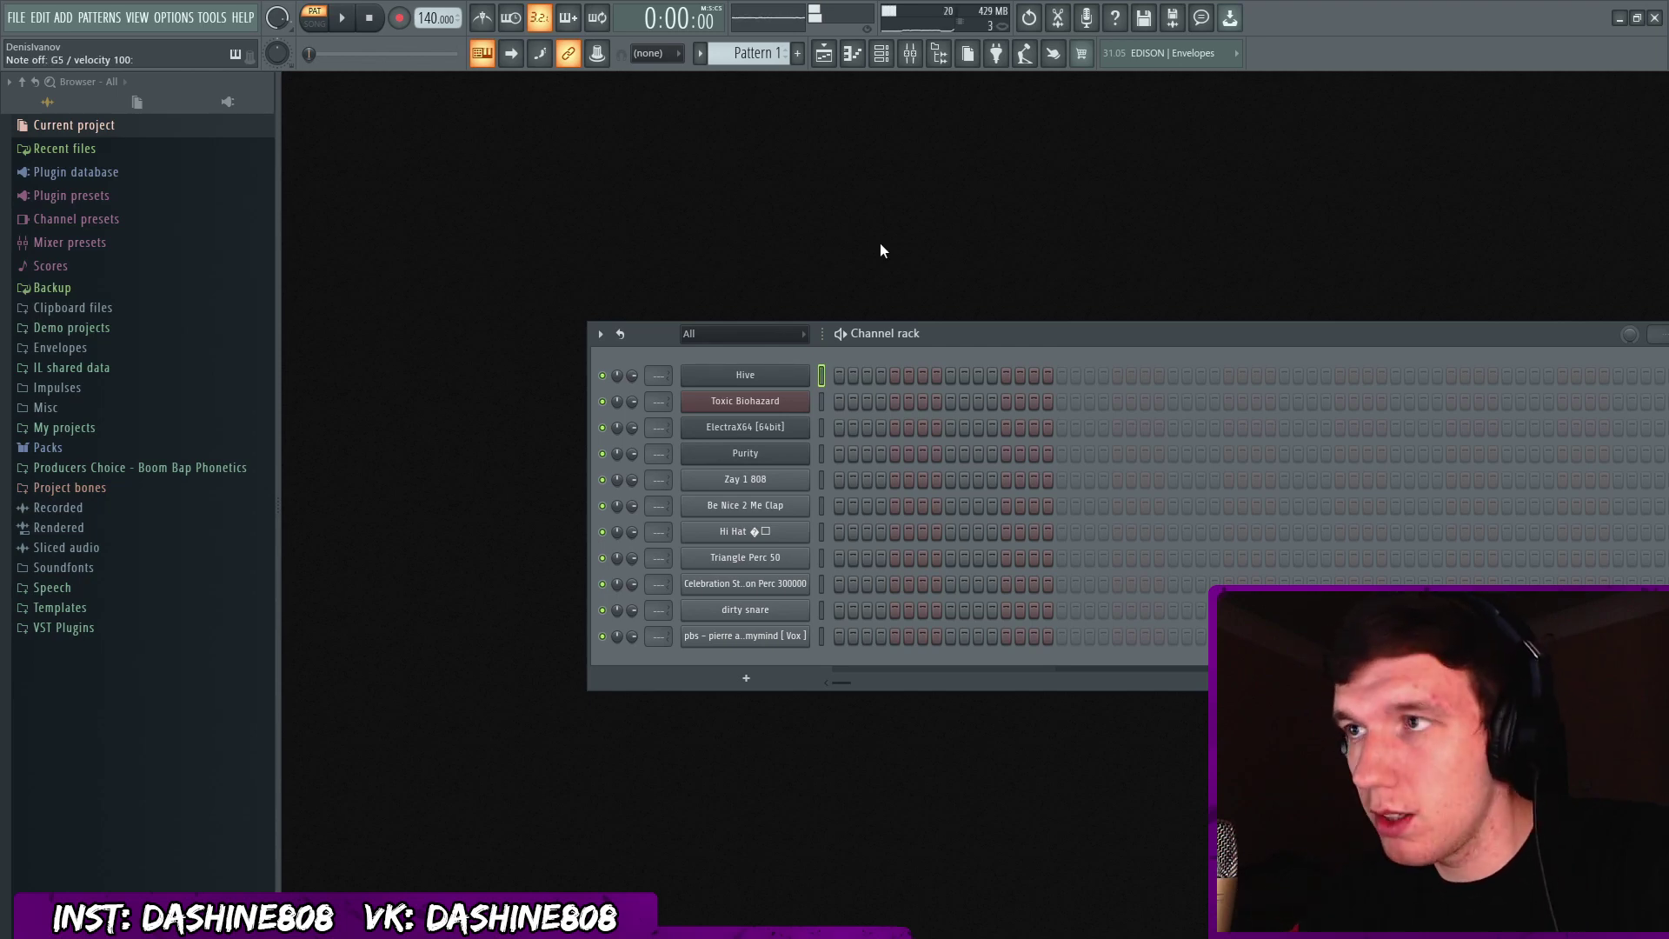
# View the Analog pad in the Toxic Biohazard preset library and audition its sound.
pyautogui.click(803, 406)
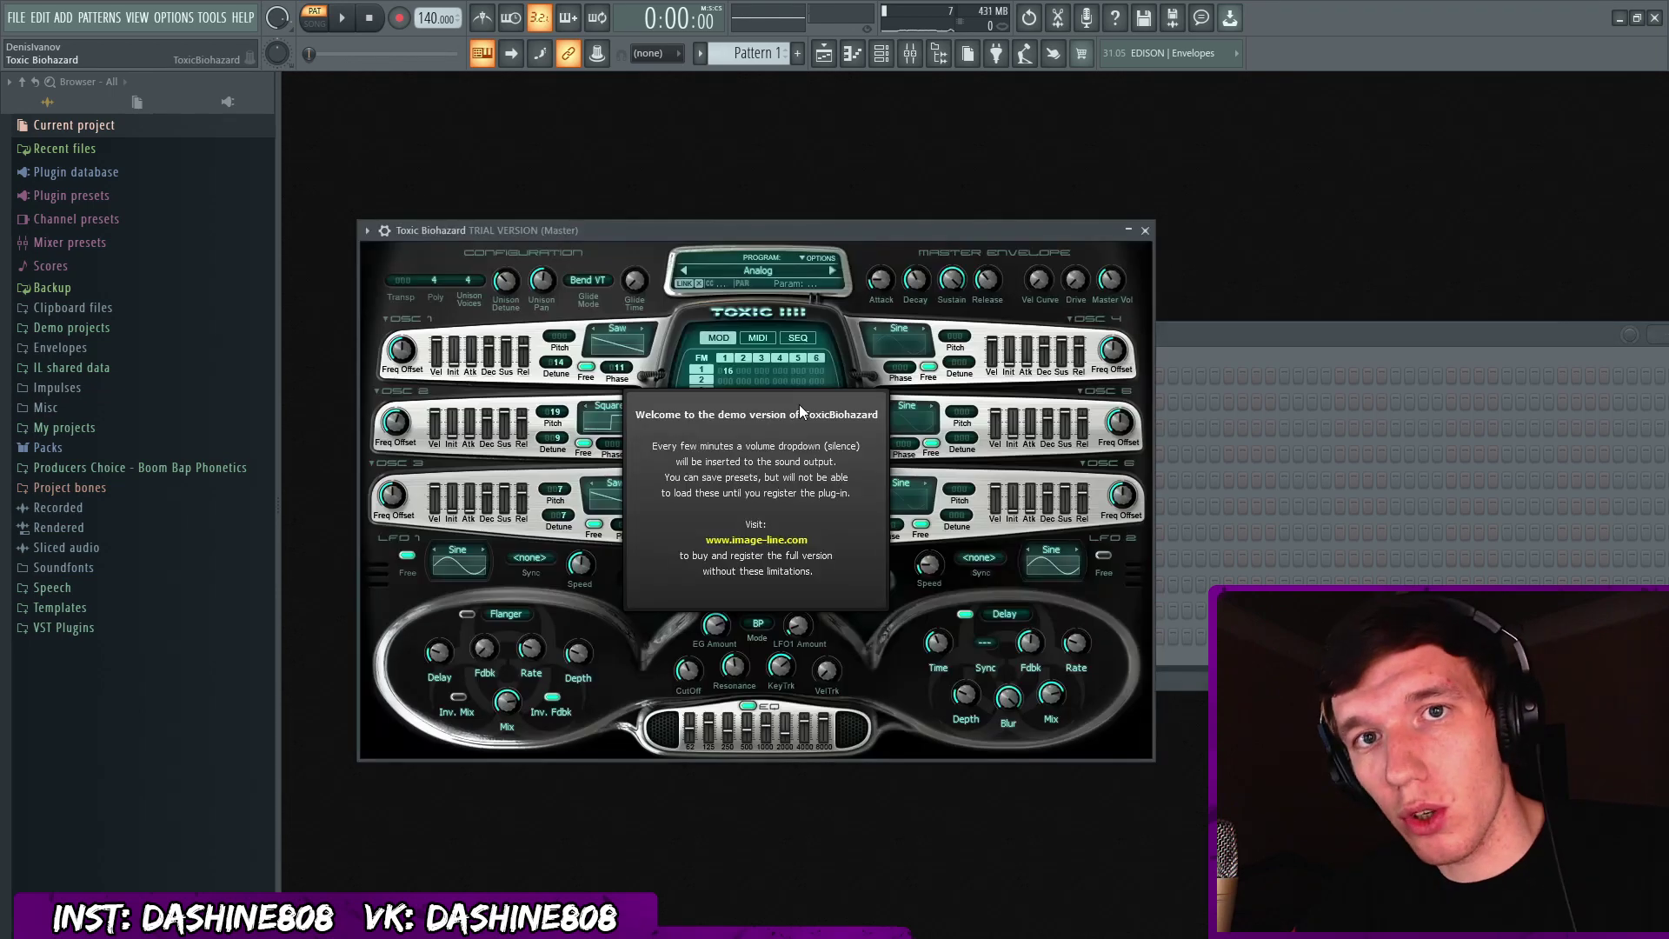
pyautogui.click(799, 405)
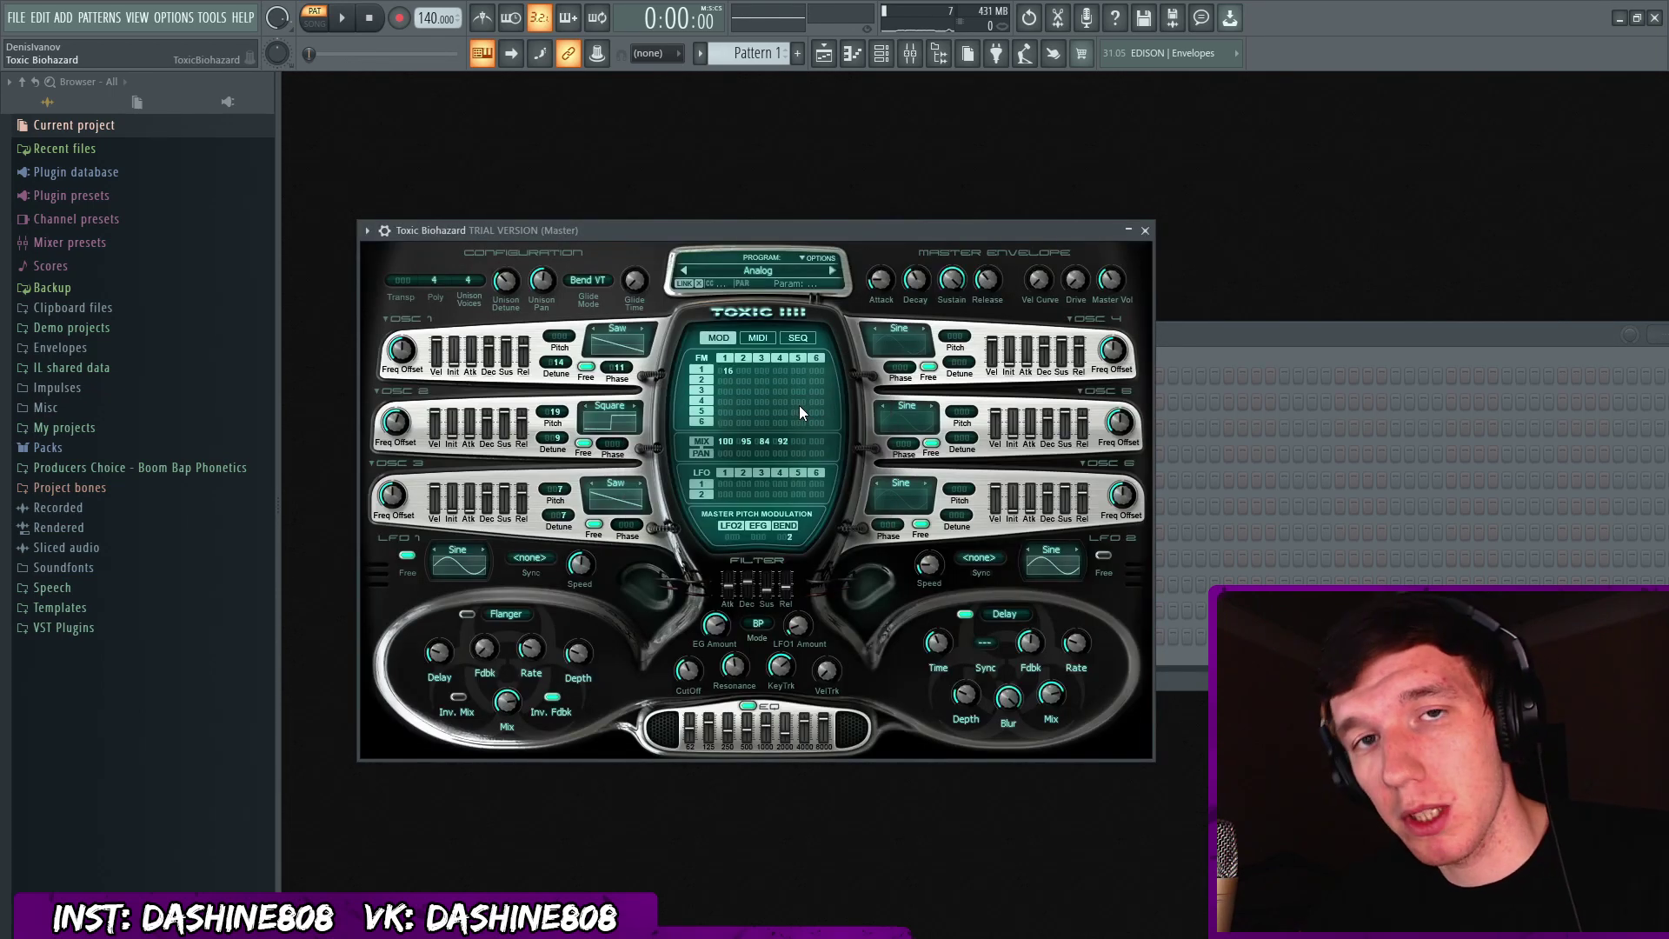
pyautogui.click(770, 262)
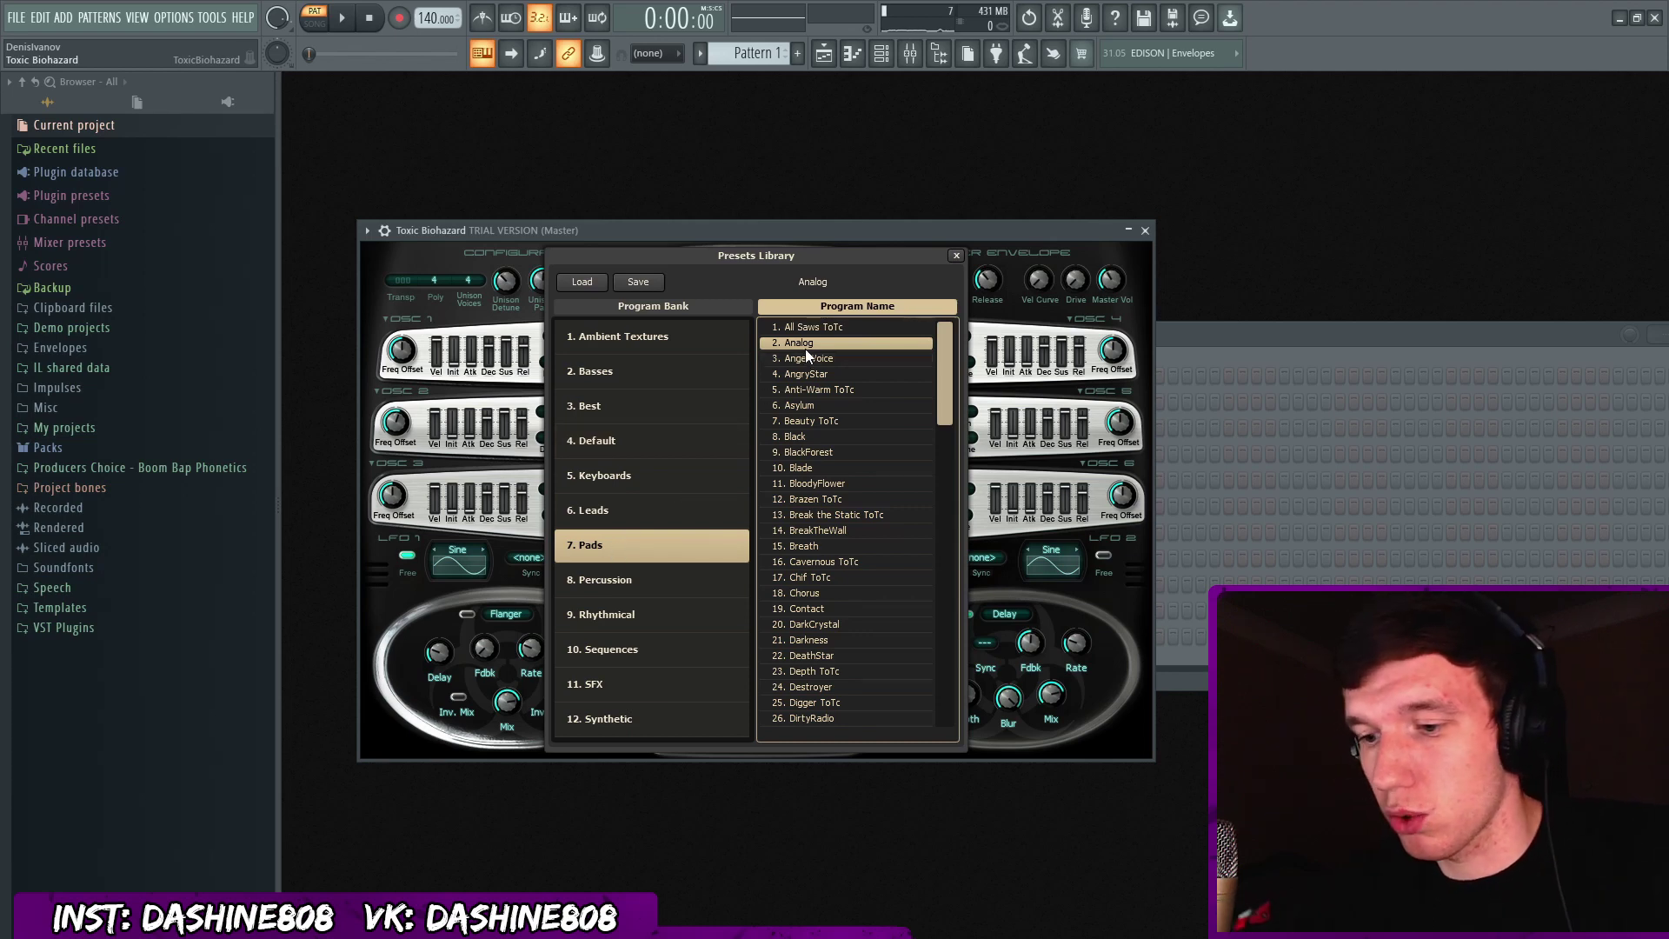
pyautogui.press('Escape')
pyautogui.press('n')
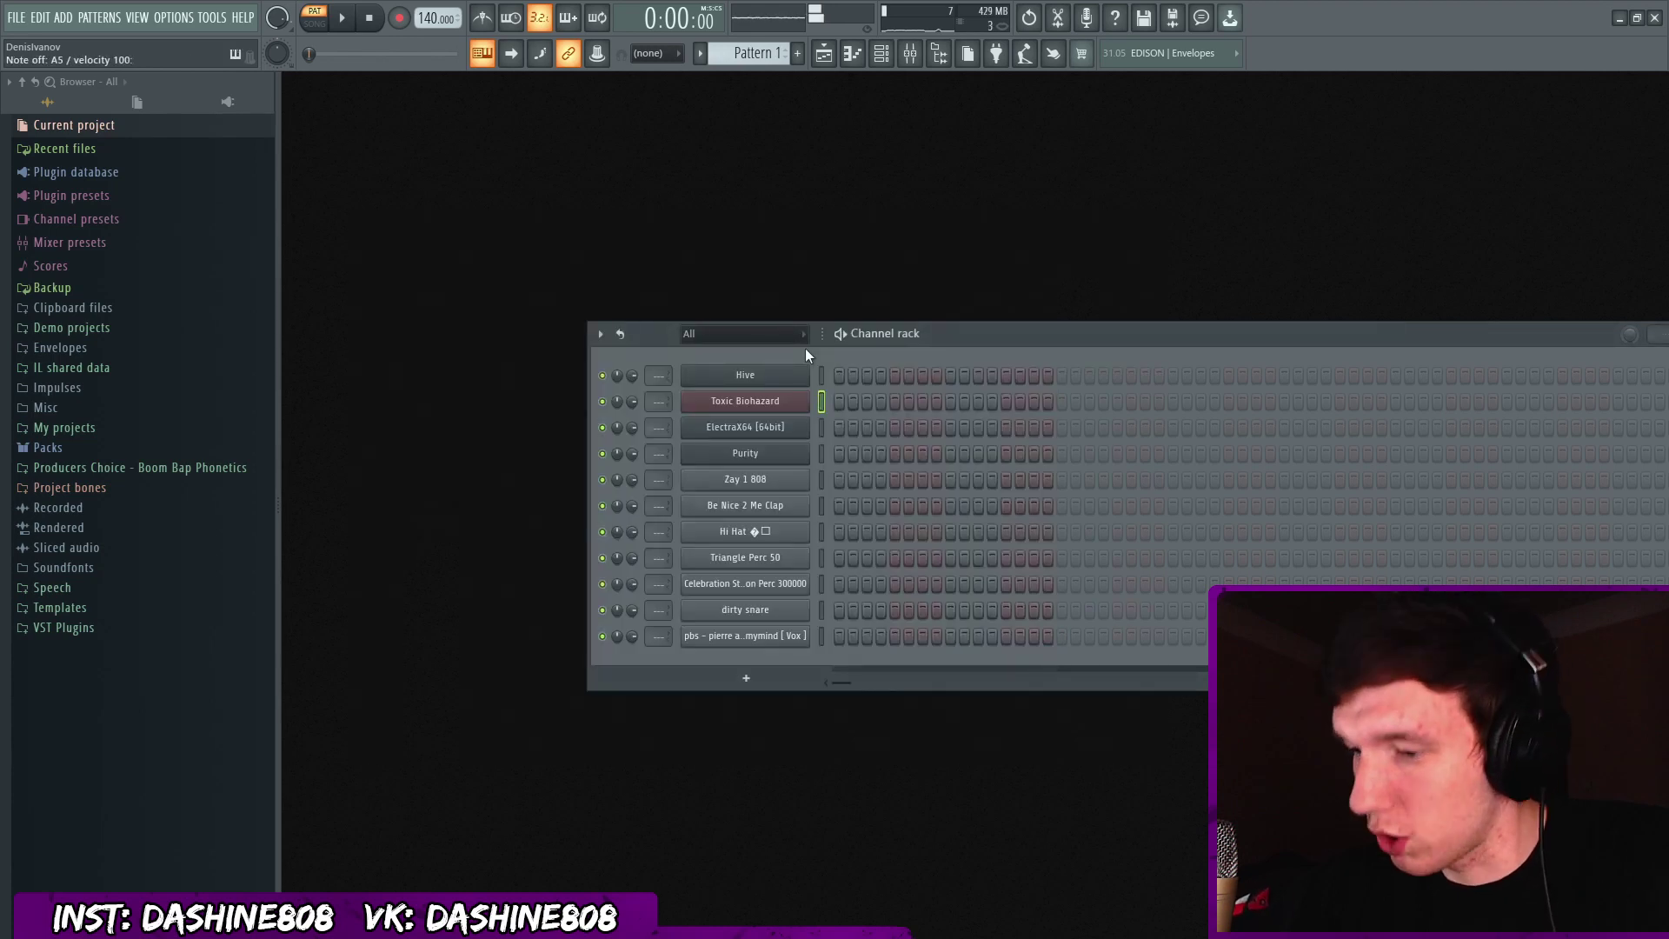
pyautogui.press('b')
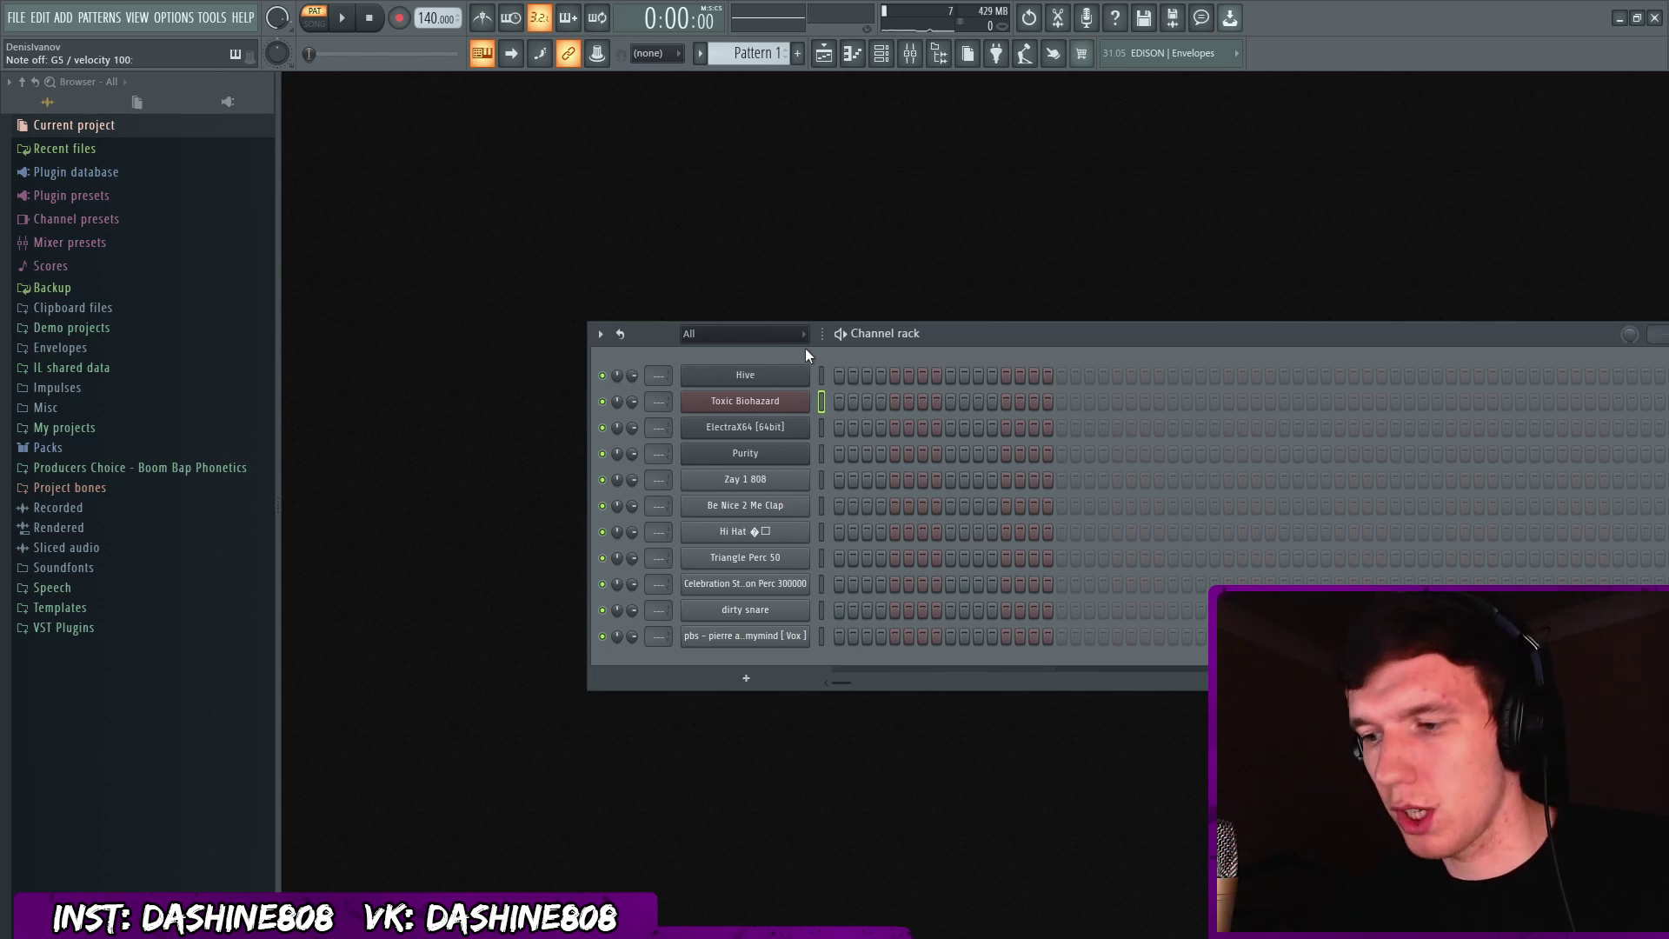
# View the Bass - 1 preset loaded in the ElectraX64 channel and audition it.
pyautogui.click(820, 428)
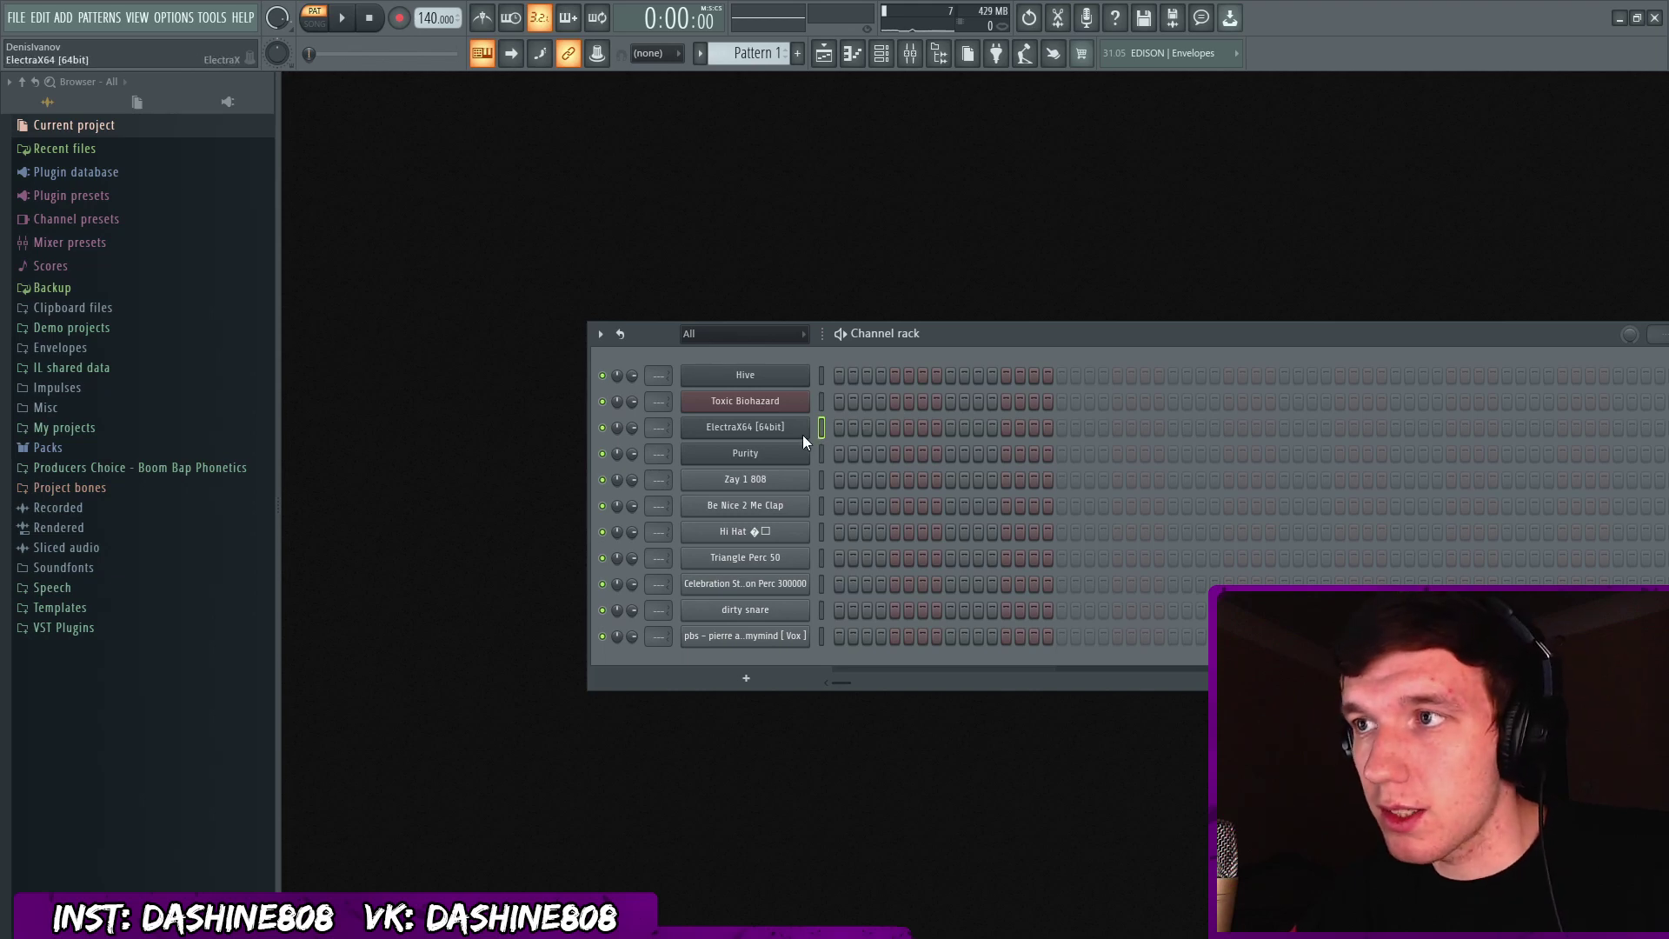
pyautogui.click(801, 435)
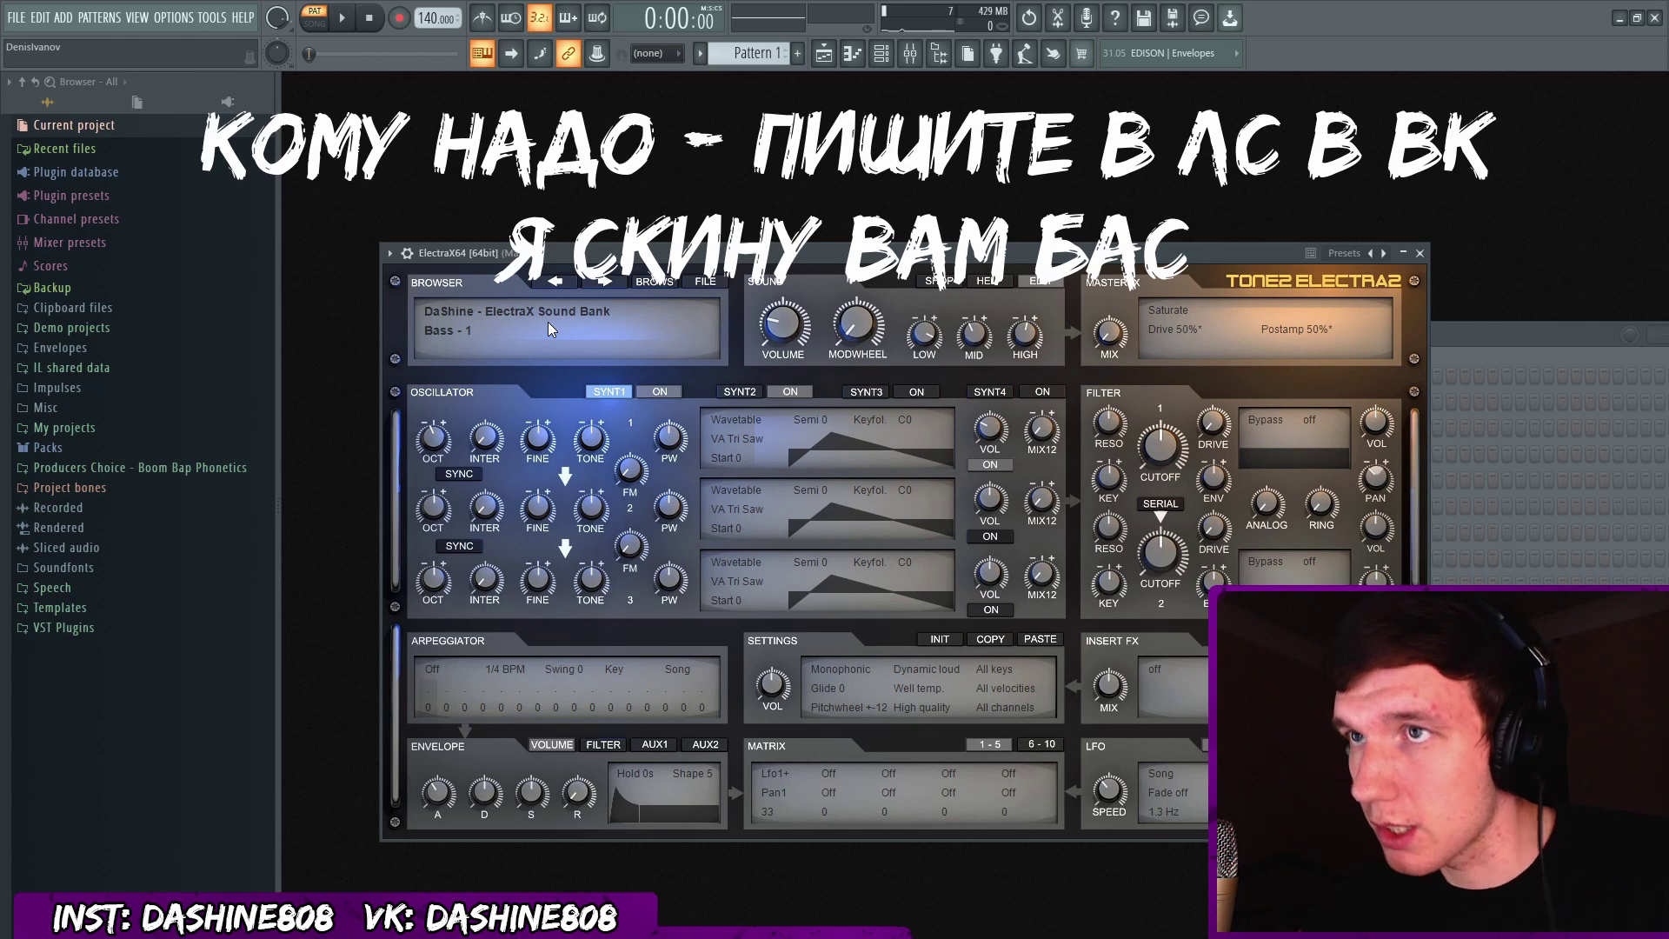
pyautogui.press('z')
pyautogui.press('Escape')
pyautogui.press('z')
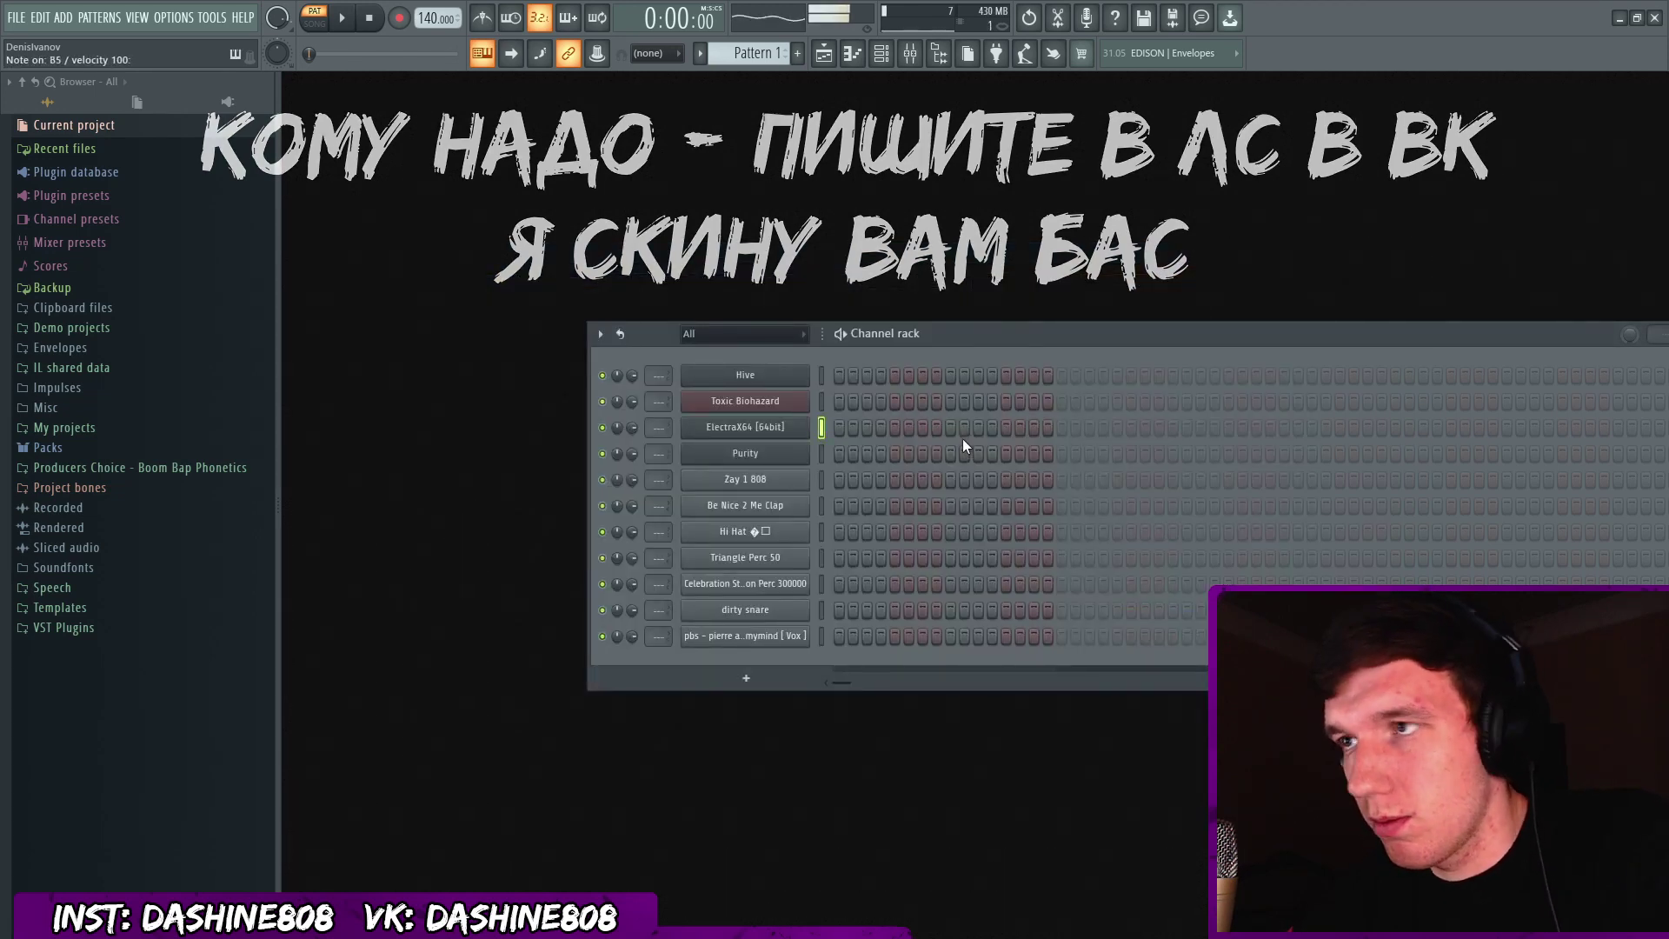
# View the Breath Bell 2 preset in the Purity channel and audition it.
pyautogui.click(771, 455)
pyautogui.click(767, 453)
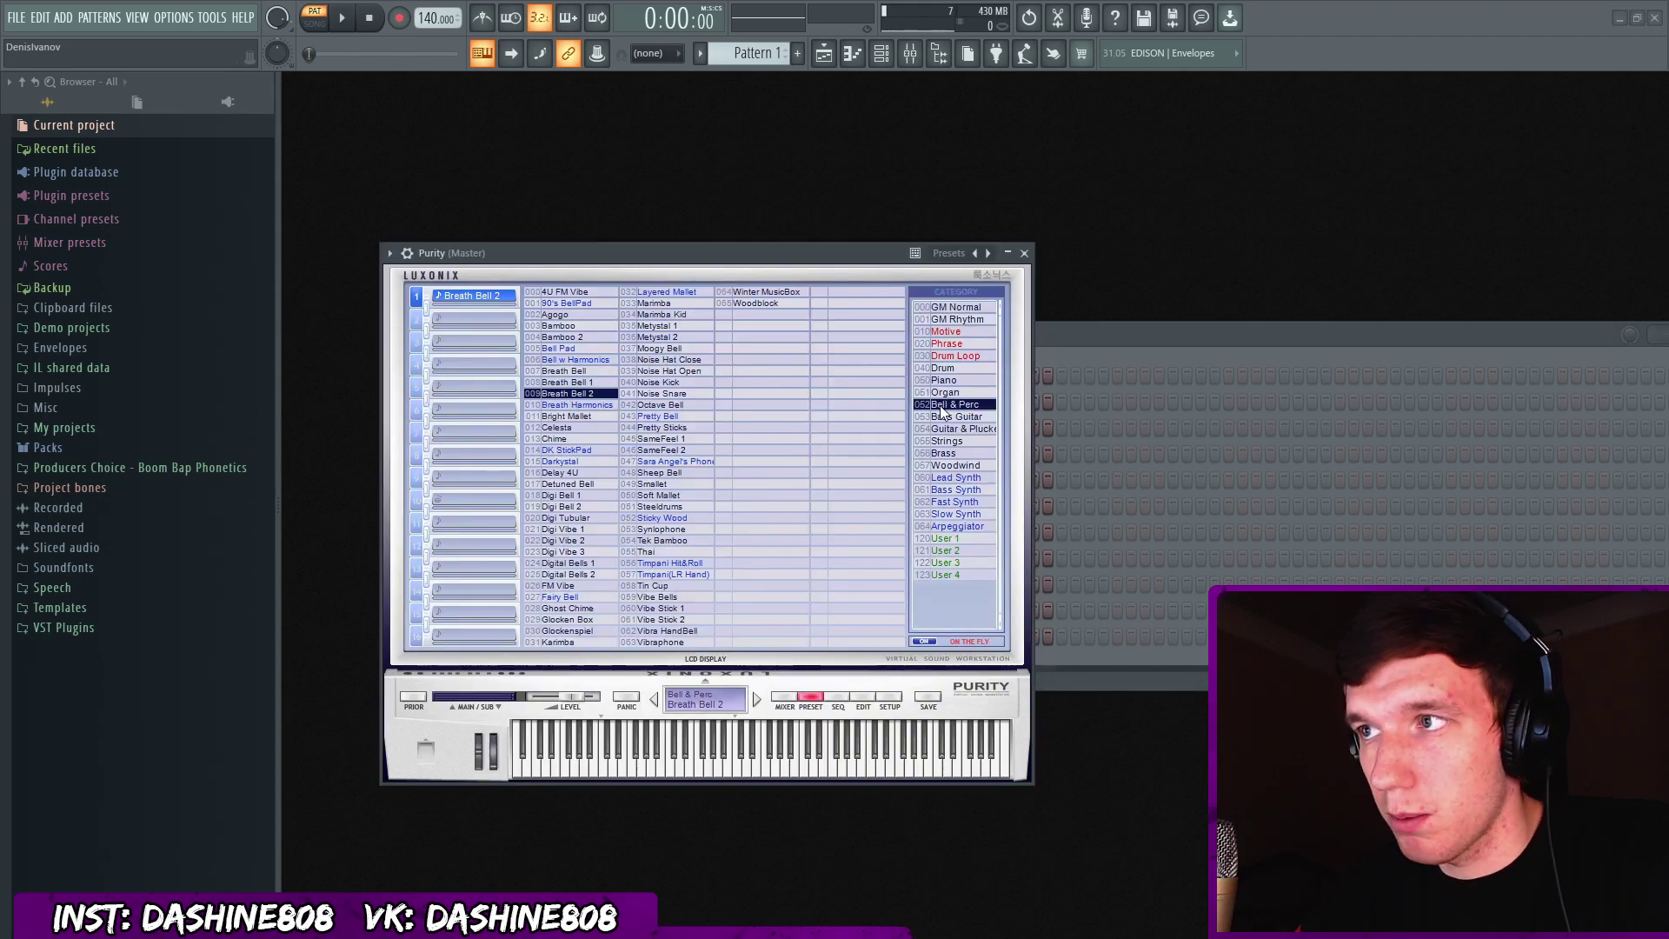
pyautogui.click(1108, 336)
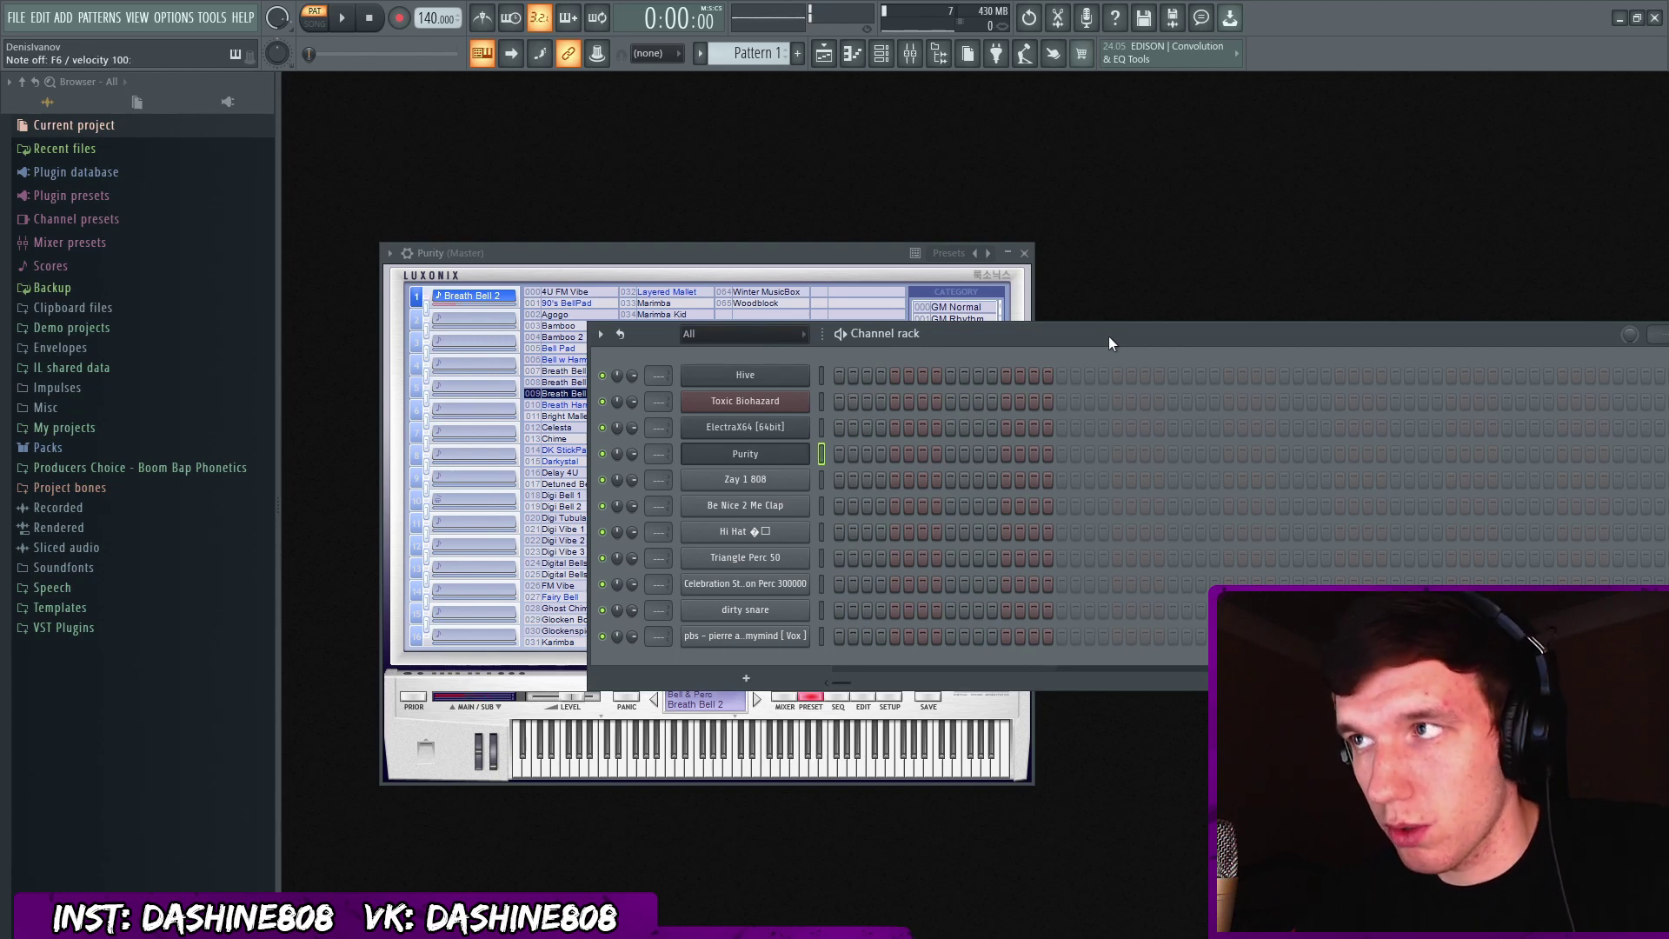
pyautogui.click(808, 445)
# Audition the sample channels one after another, from Zay 1 808 through the claps, hats and percussion to the vox sample.
pyautogui.click(822, 476)
pyautogui.press('q')
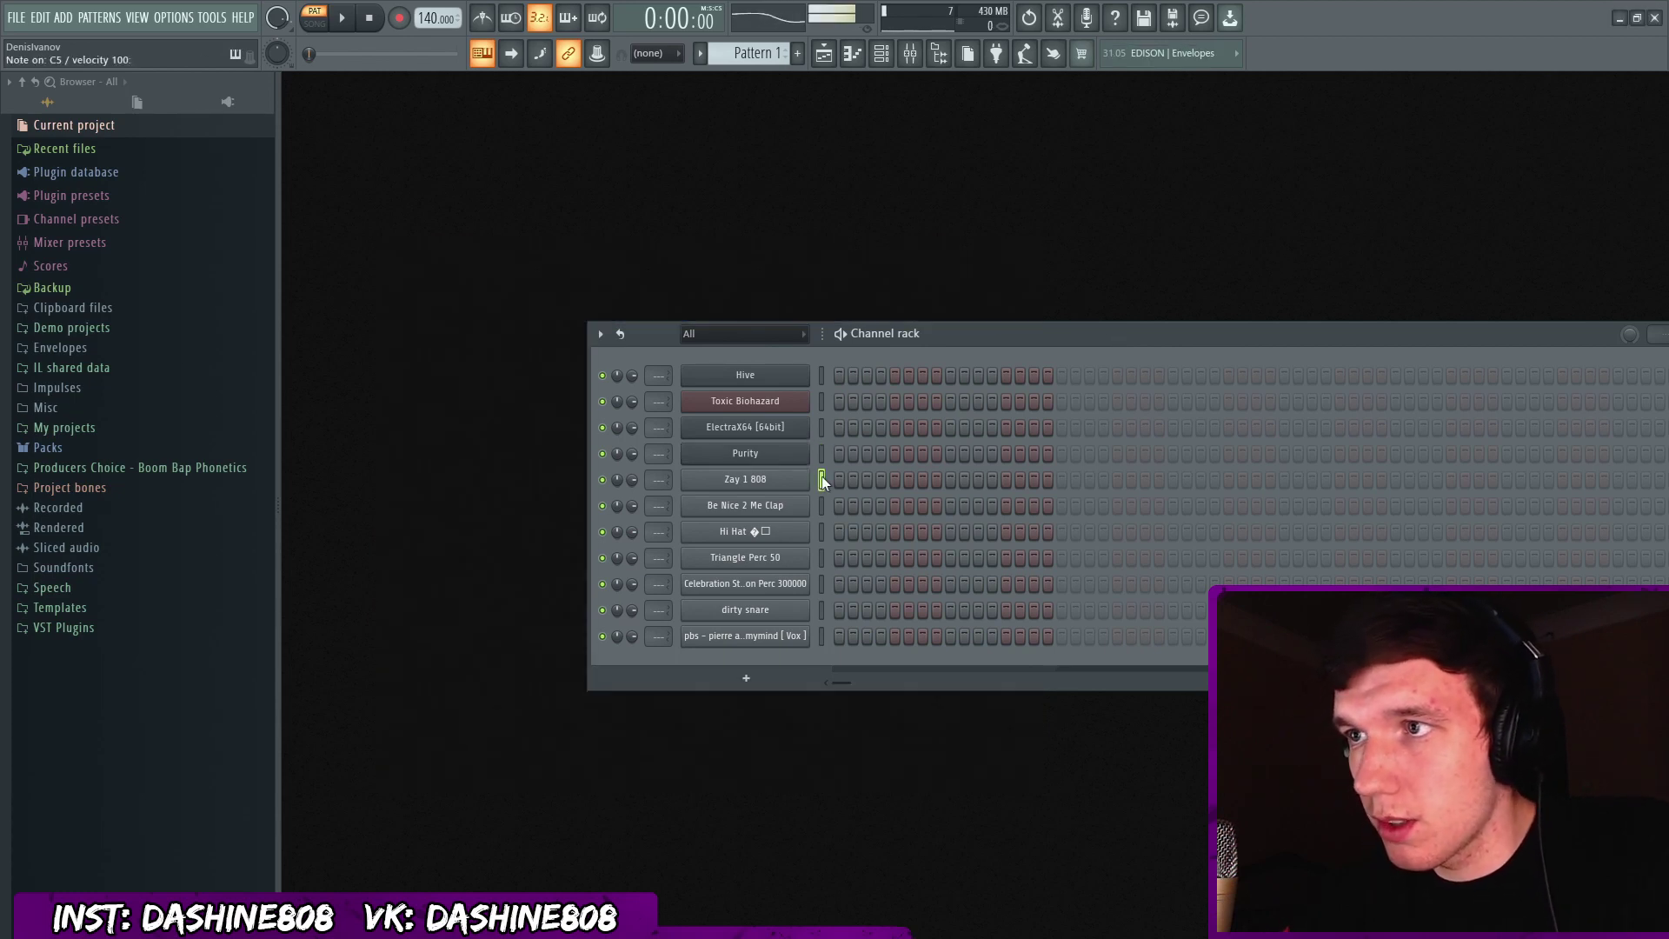
pyautogui.press('Down')
pyautogui.press('q')
pyautogui.press('Down')
pyautogui.press('q')
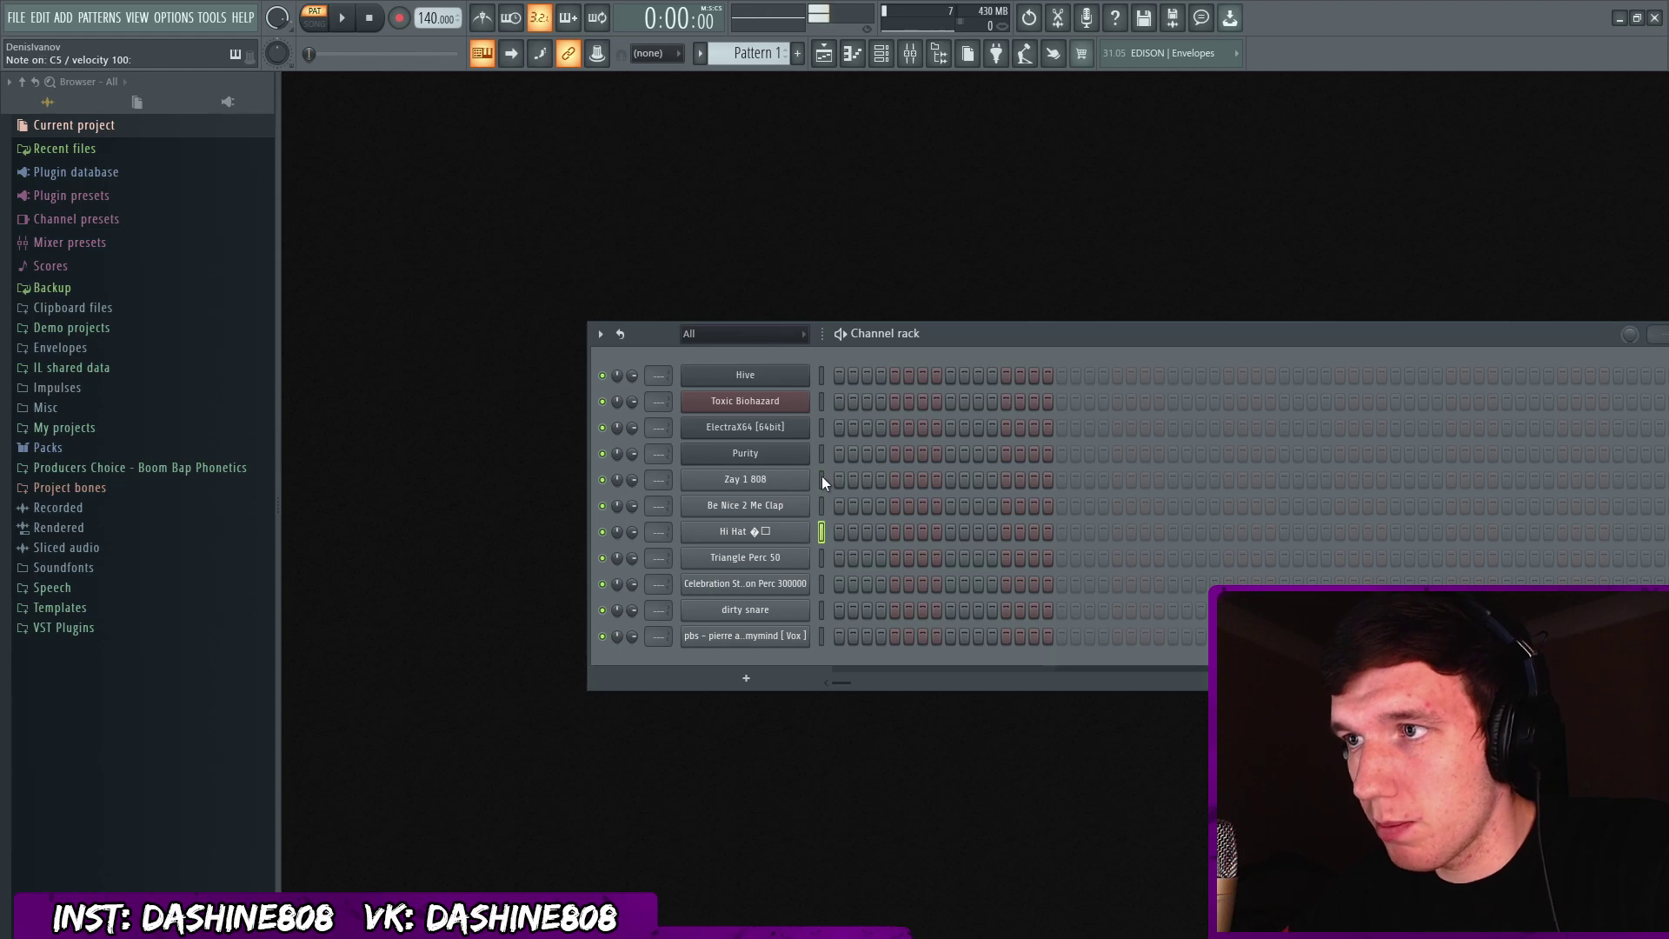
pyautogui.press('Down')
pyautogui.press('q')
pyautogui.press('Down')
pyautogui.press('q')
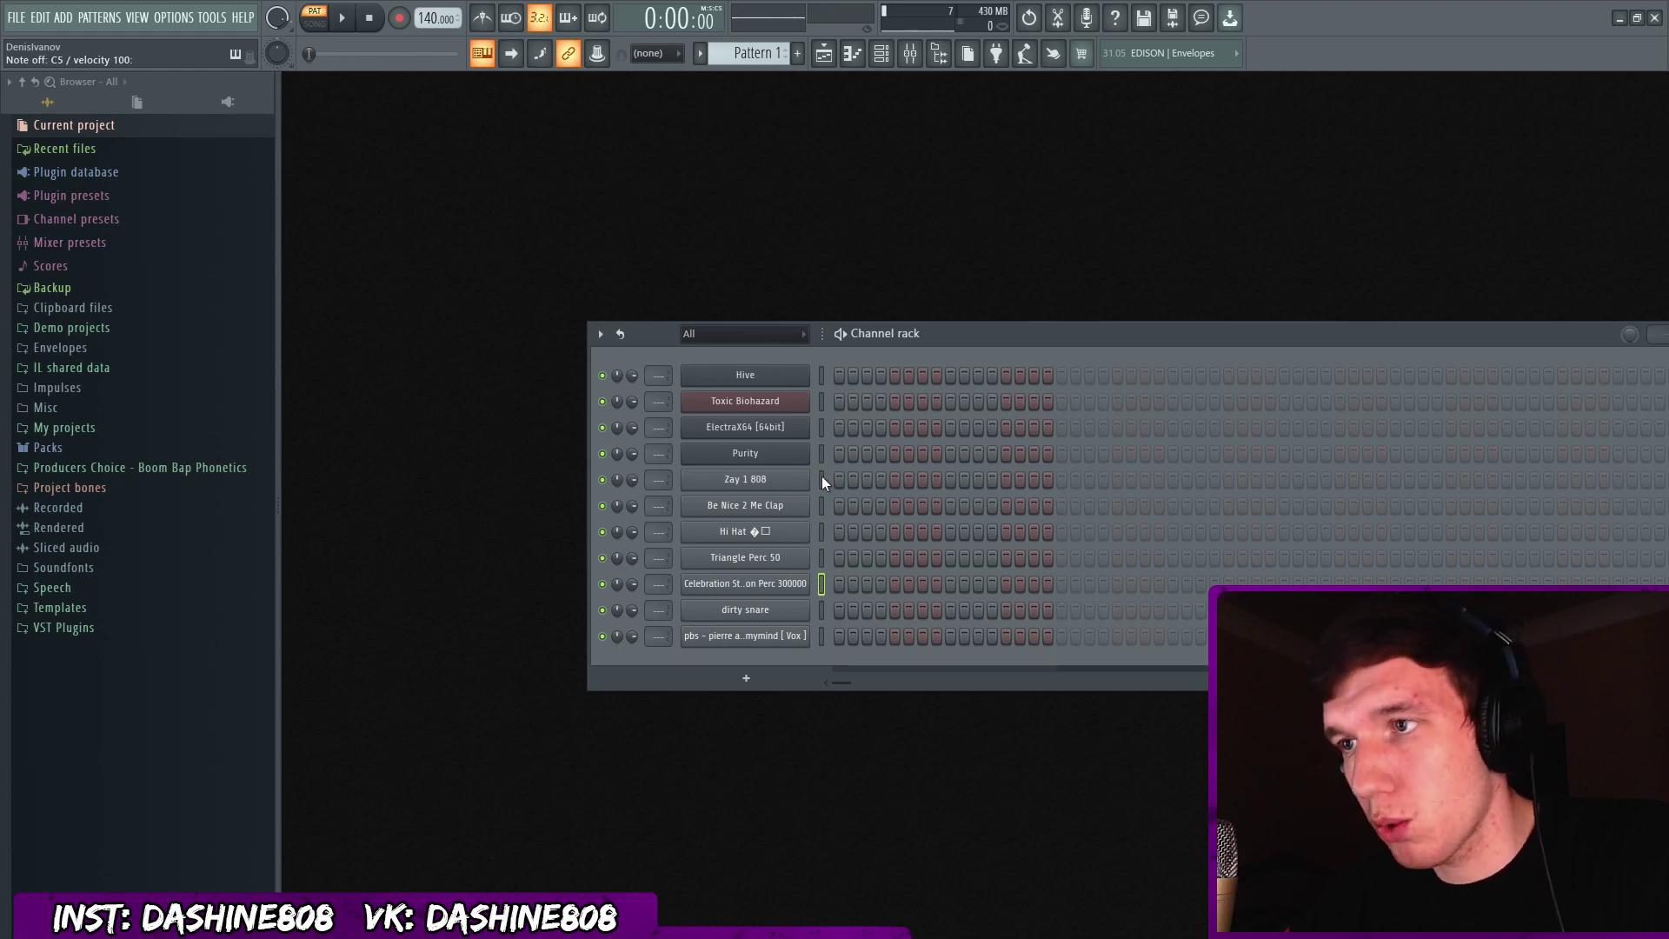
pyautogui.press('Down')
pyautogui.press('Down')
pyautogui.press('q')
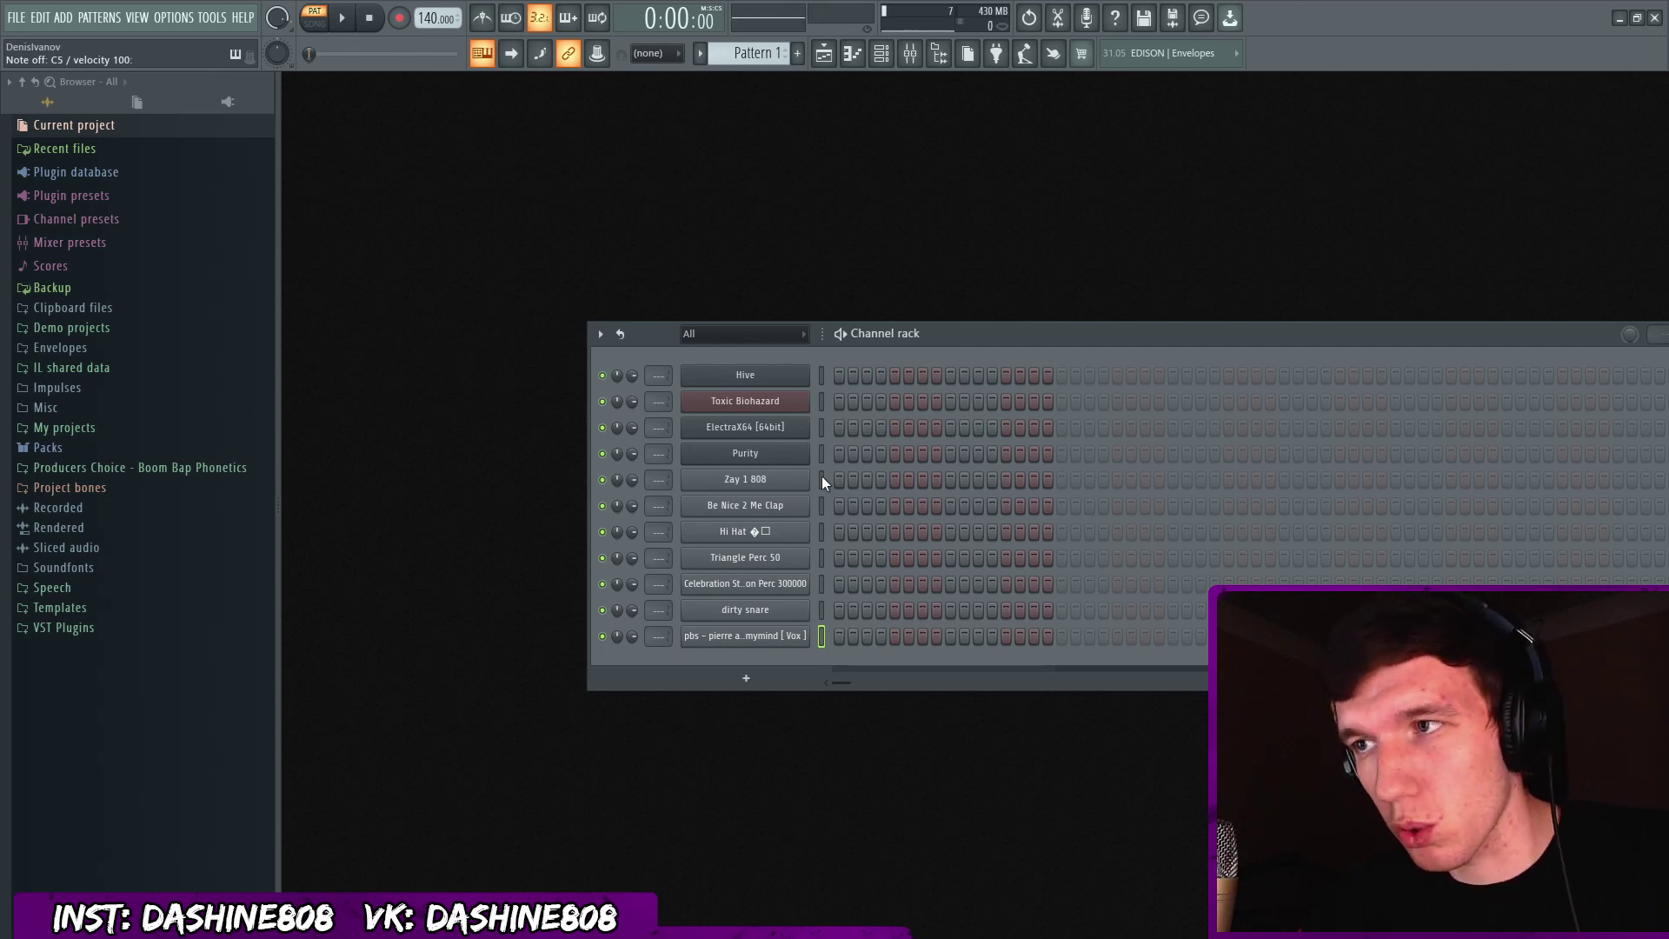
# Open the piano roll for the Hive channel and look through its view options.
pyautogui.rightClick(804, 372)
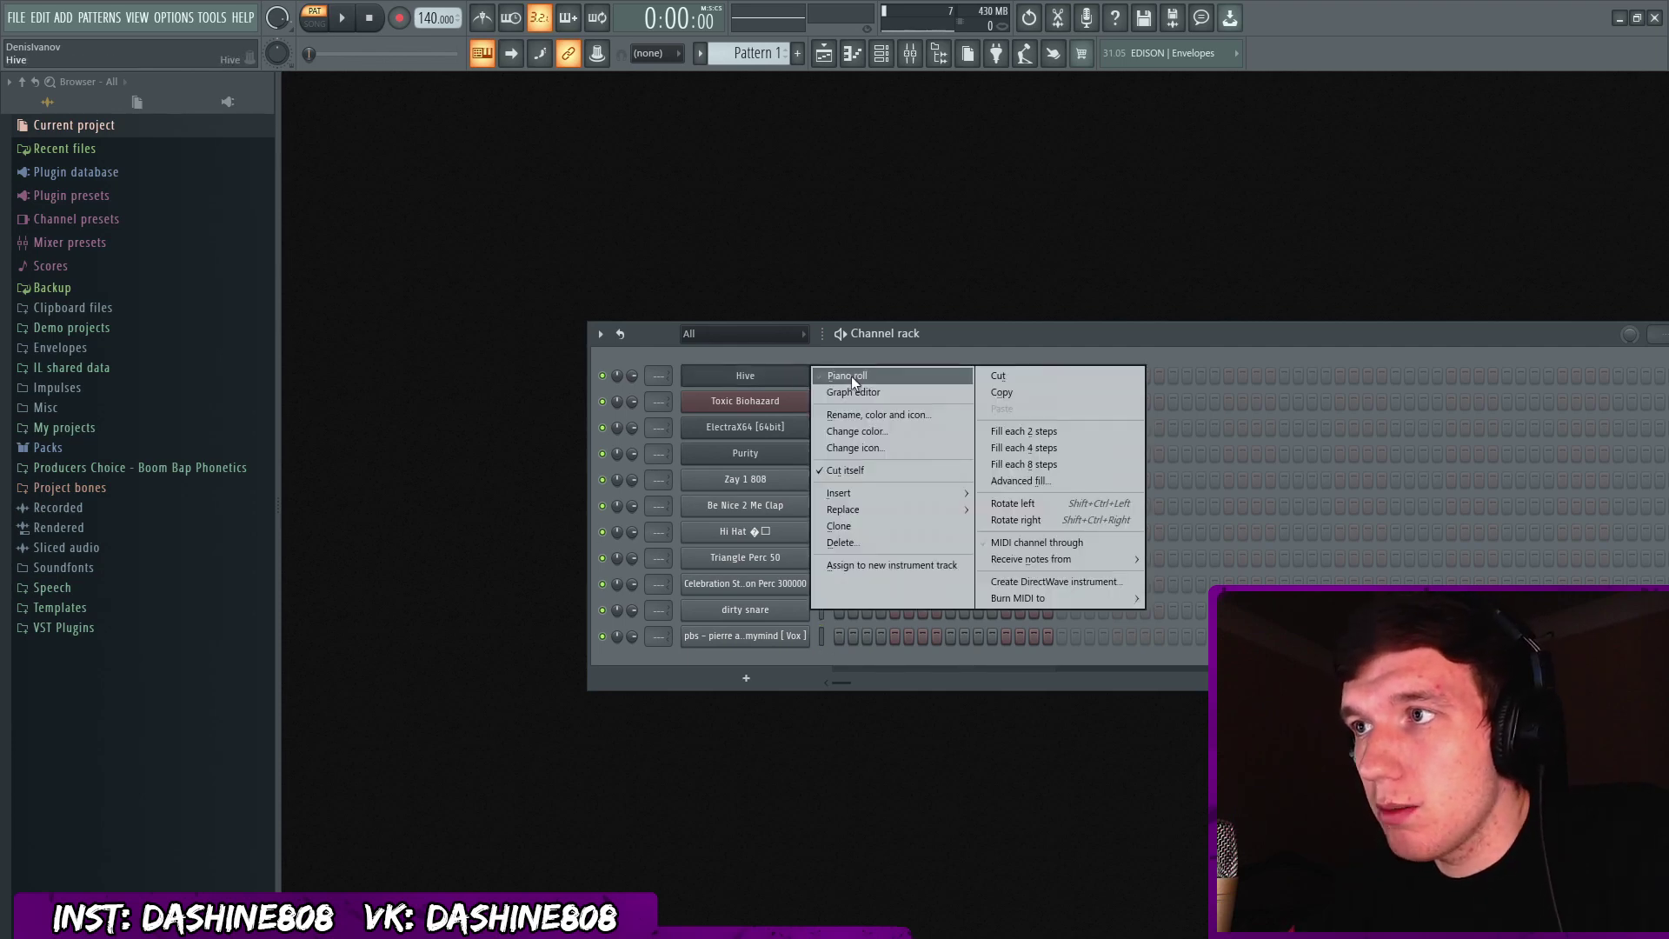
pyautogui.click(870, 376)
pyautogui.scroll(-1, 685, 307)
pyautogui.click(293, 81)
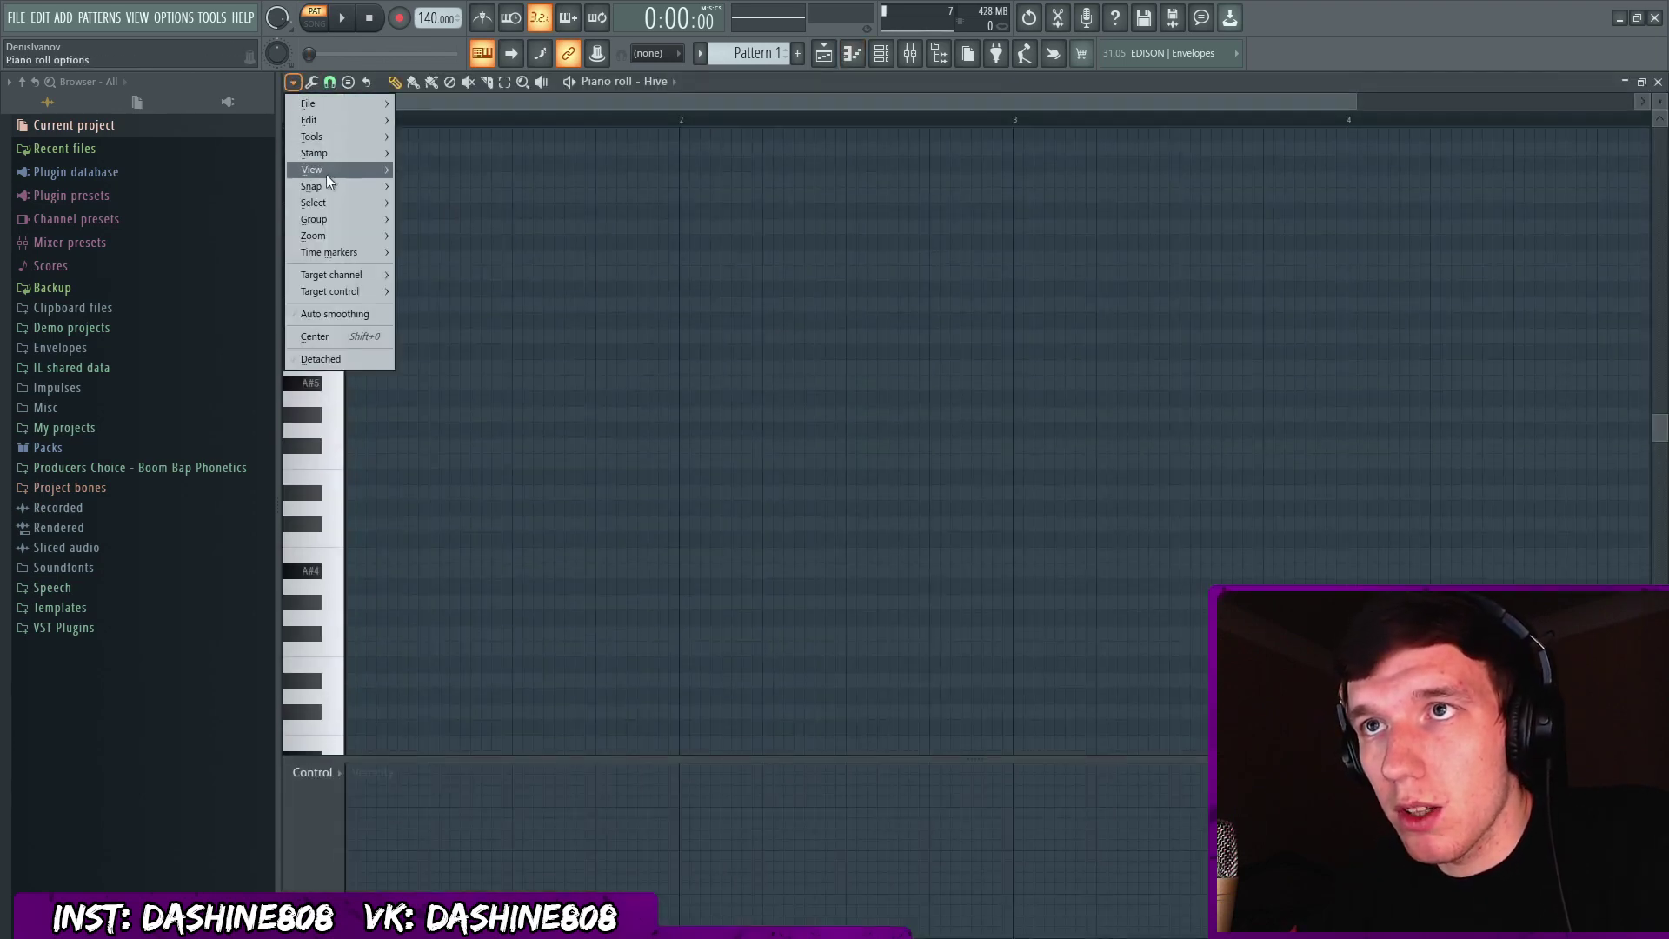
pyautogui.moveTo(326, 172)
pyautogui.moveTo(472, 406)
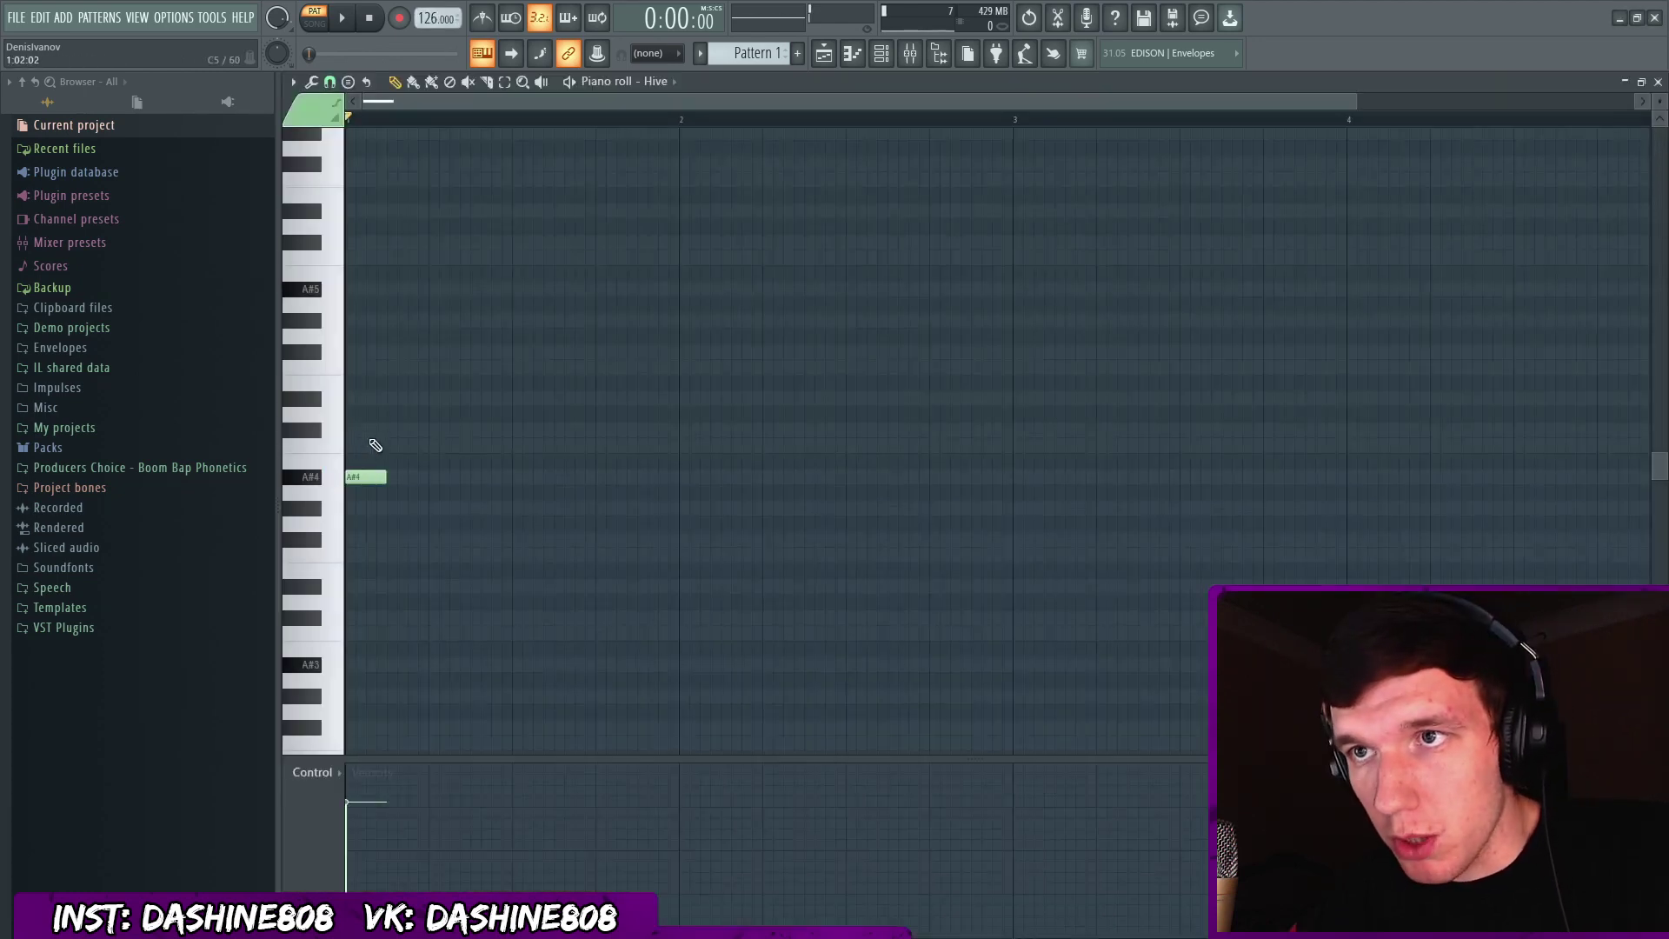
# Add C#5 and F5 above the A#4 note at bar 1, lengthen the chord to two bars and play it.
pyautogui.click(366, 429)
pyautogui.click(365, 367)
pyautogui.hotkey('ctrl', 'a')
pyautogui.moveTo(385, 429); pyautogui.dragTo(867, 467)
pyautogui.press('space')
pyautogui.press('space')
# Select the first four bars and copy the two-bar chord to bar 3, lowered to F4, G#4 and C5.
pyautogui.keyDown('ctrl'); pyautogui.moveTo(348, 119); pyautogui.dragTo(781, 120); pyautogui.keyUp('ctrl')
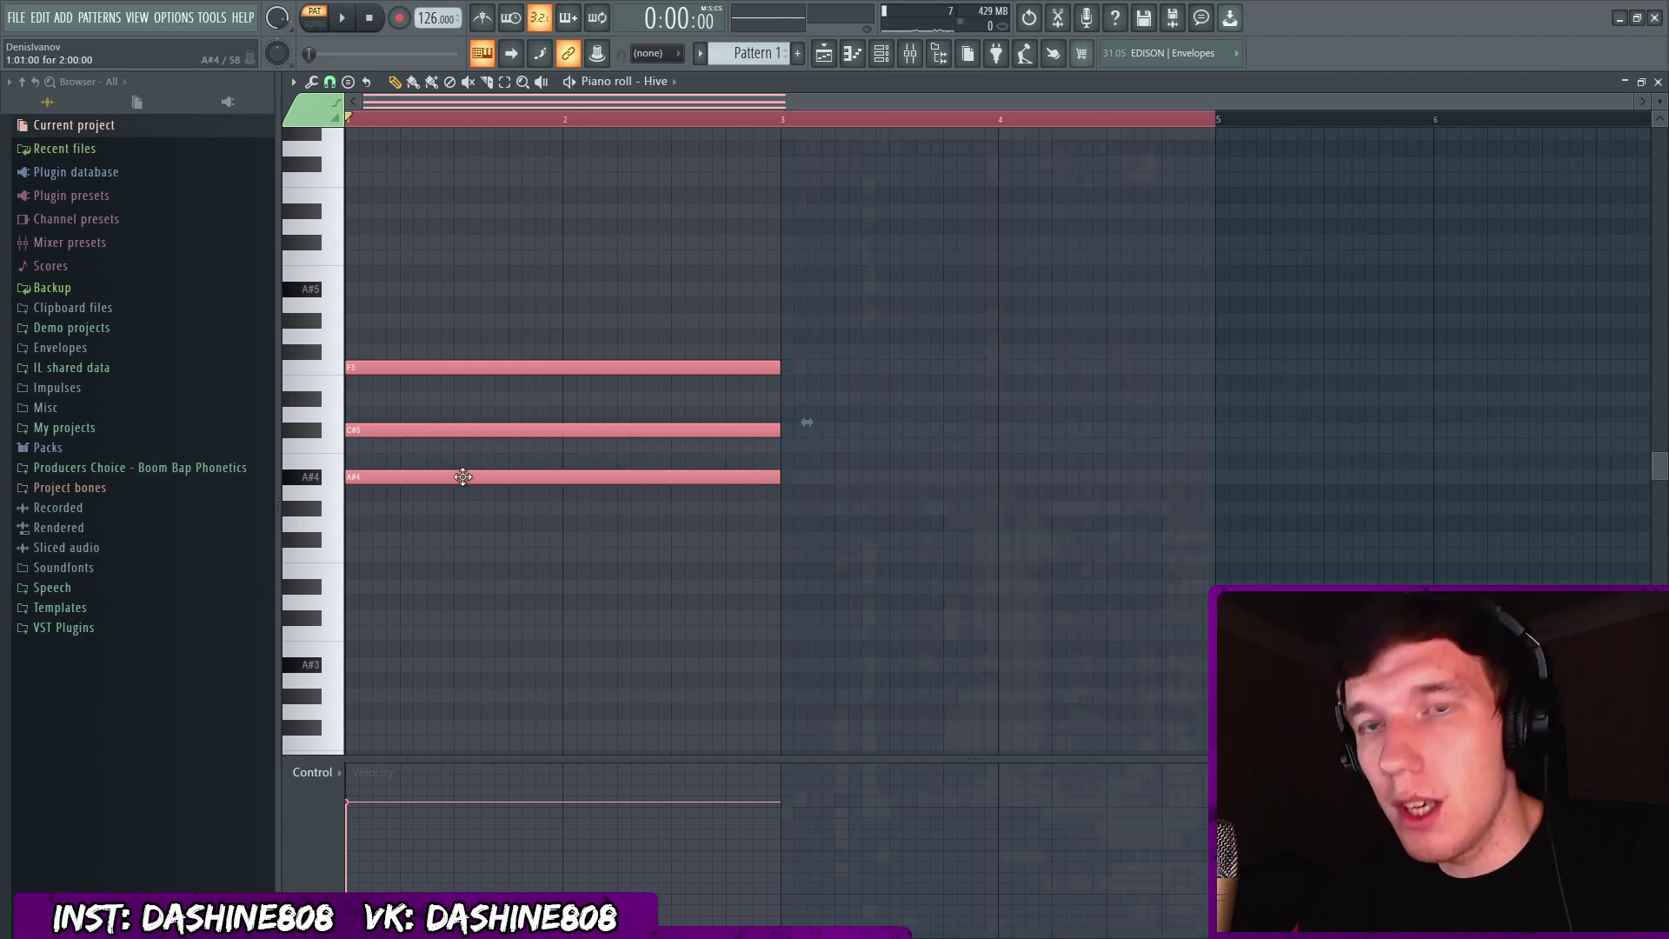
pyautogui.keyDown('shift'); pyautogui.moveTo(463, 476); pyautogui.dragTo(867, 562); pyautogui.keyUp('shift')
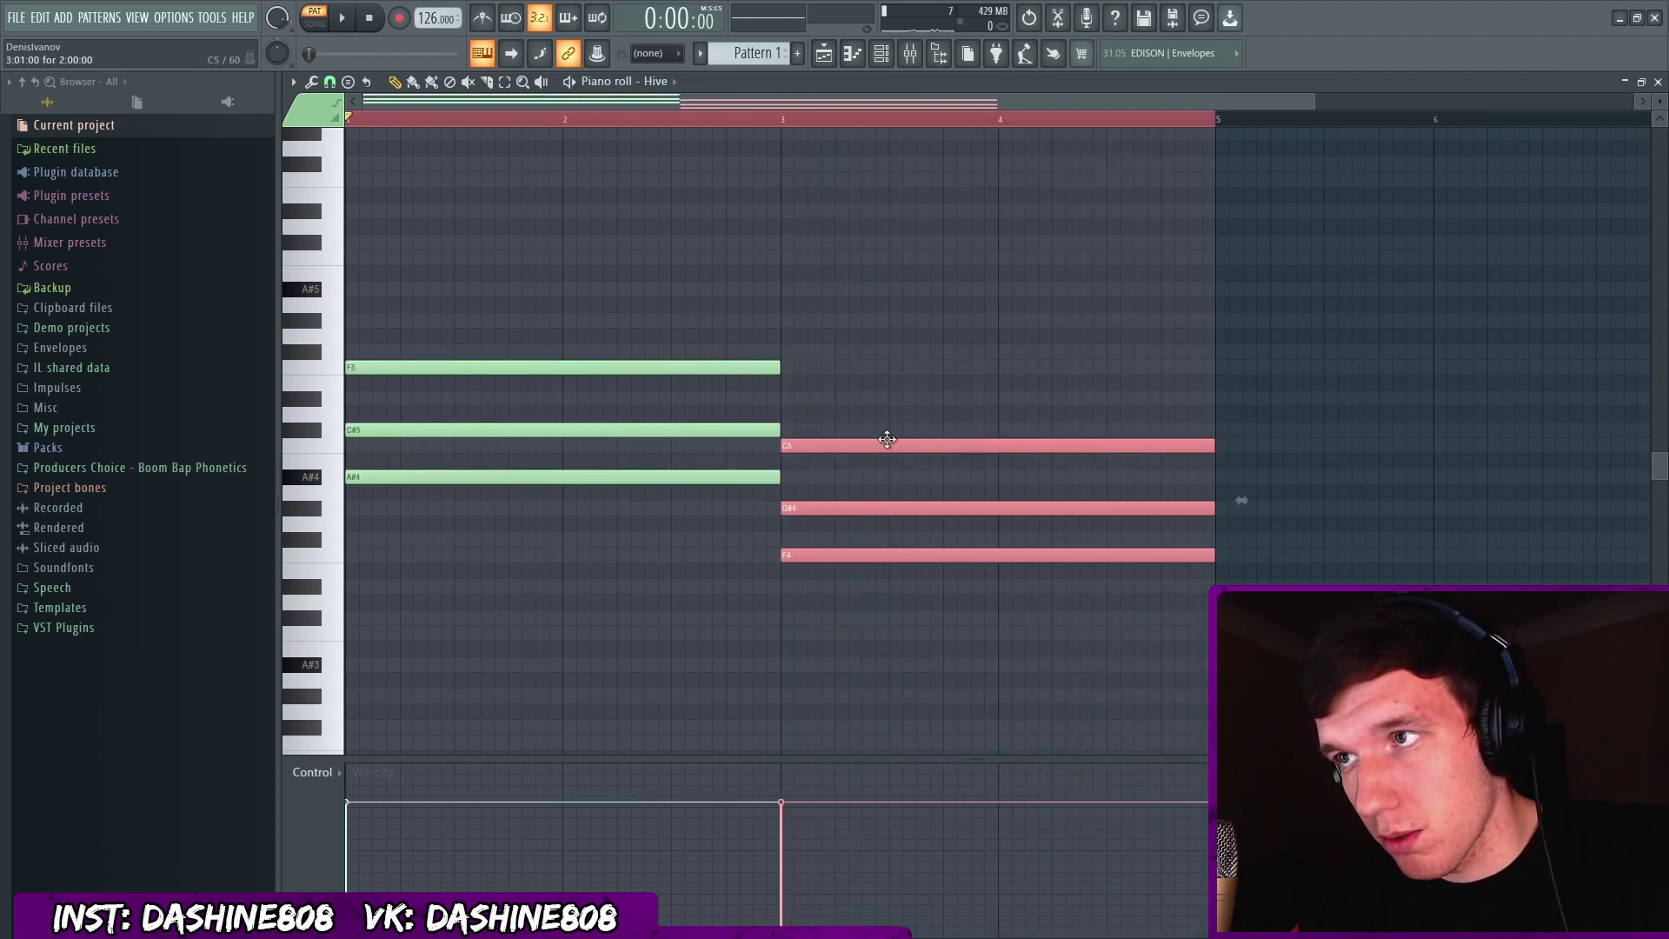
pyautogui.keyDown('ctrl'); pyautogui.moveTo(1040, 288); pyautogui.dragTo(727, 593); pyautogui.keyUp('ctrl')
# Extend the first chord upward with two-bar G#5, C6 and F6 notes at bar 1.
pyautogui.keyDown('alt'); pyautogui.moveTo(655, 467); pyautogui.dragTo(933, 470); pyautogui.keyUp('alt')
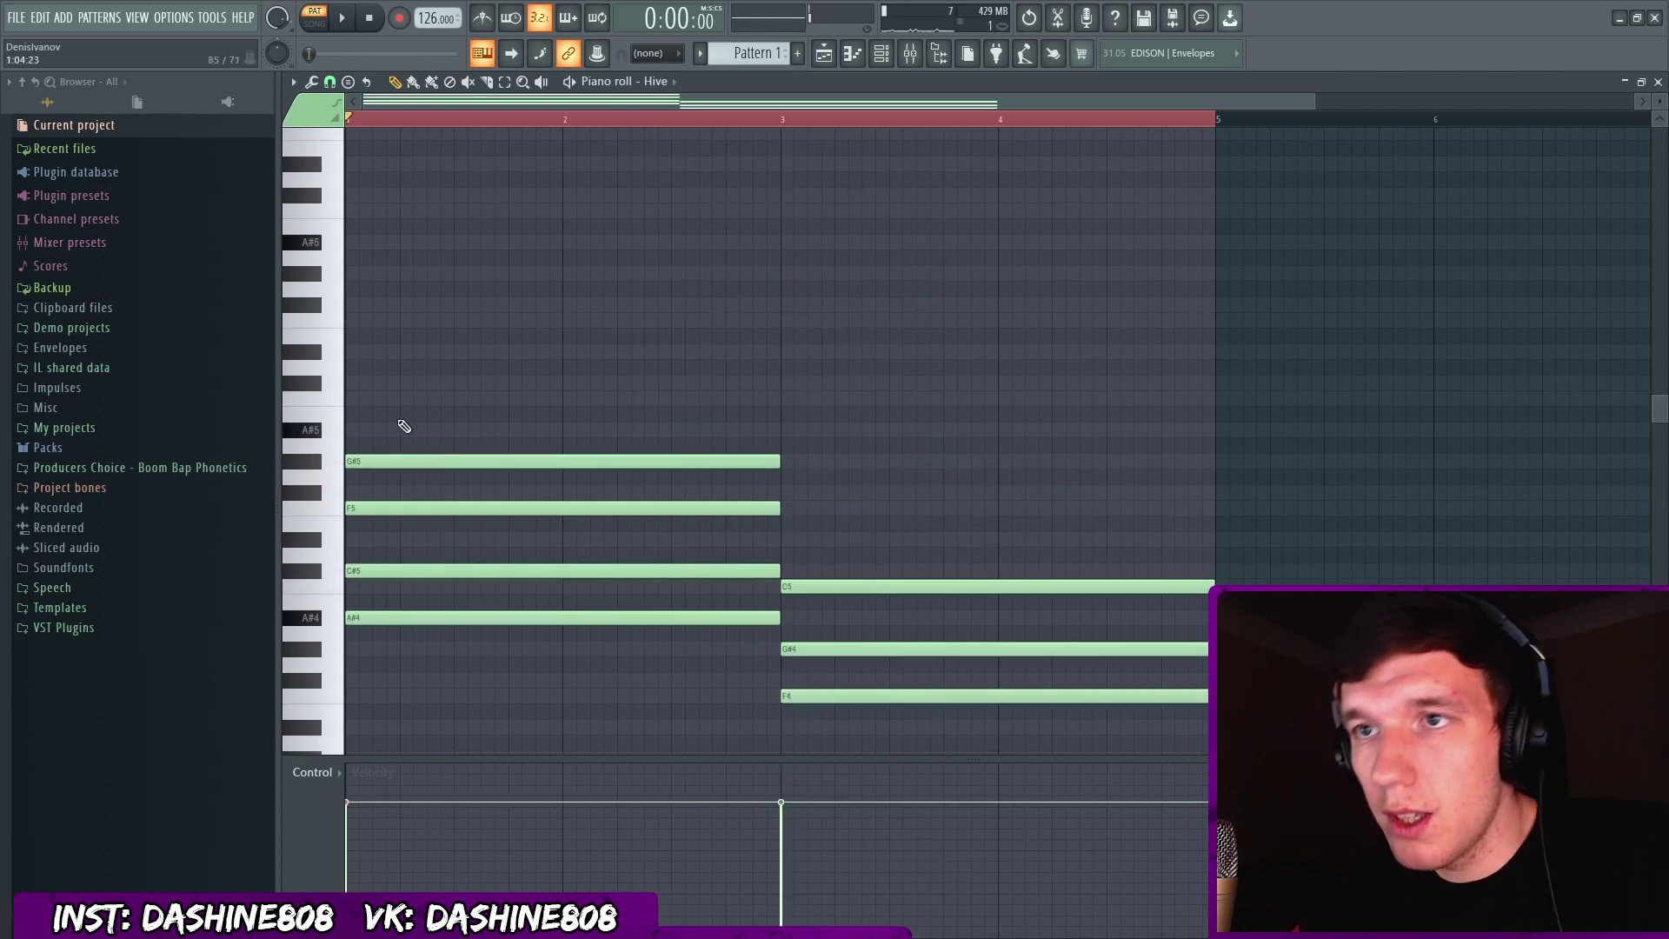
pyautogui.click(382, 399)
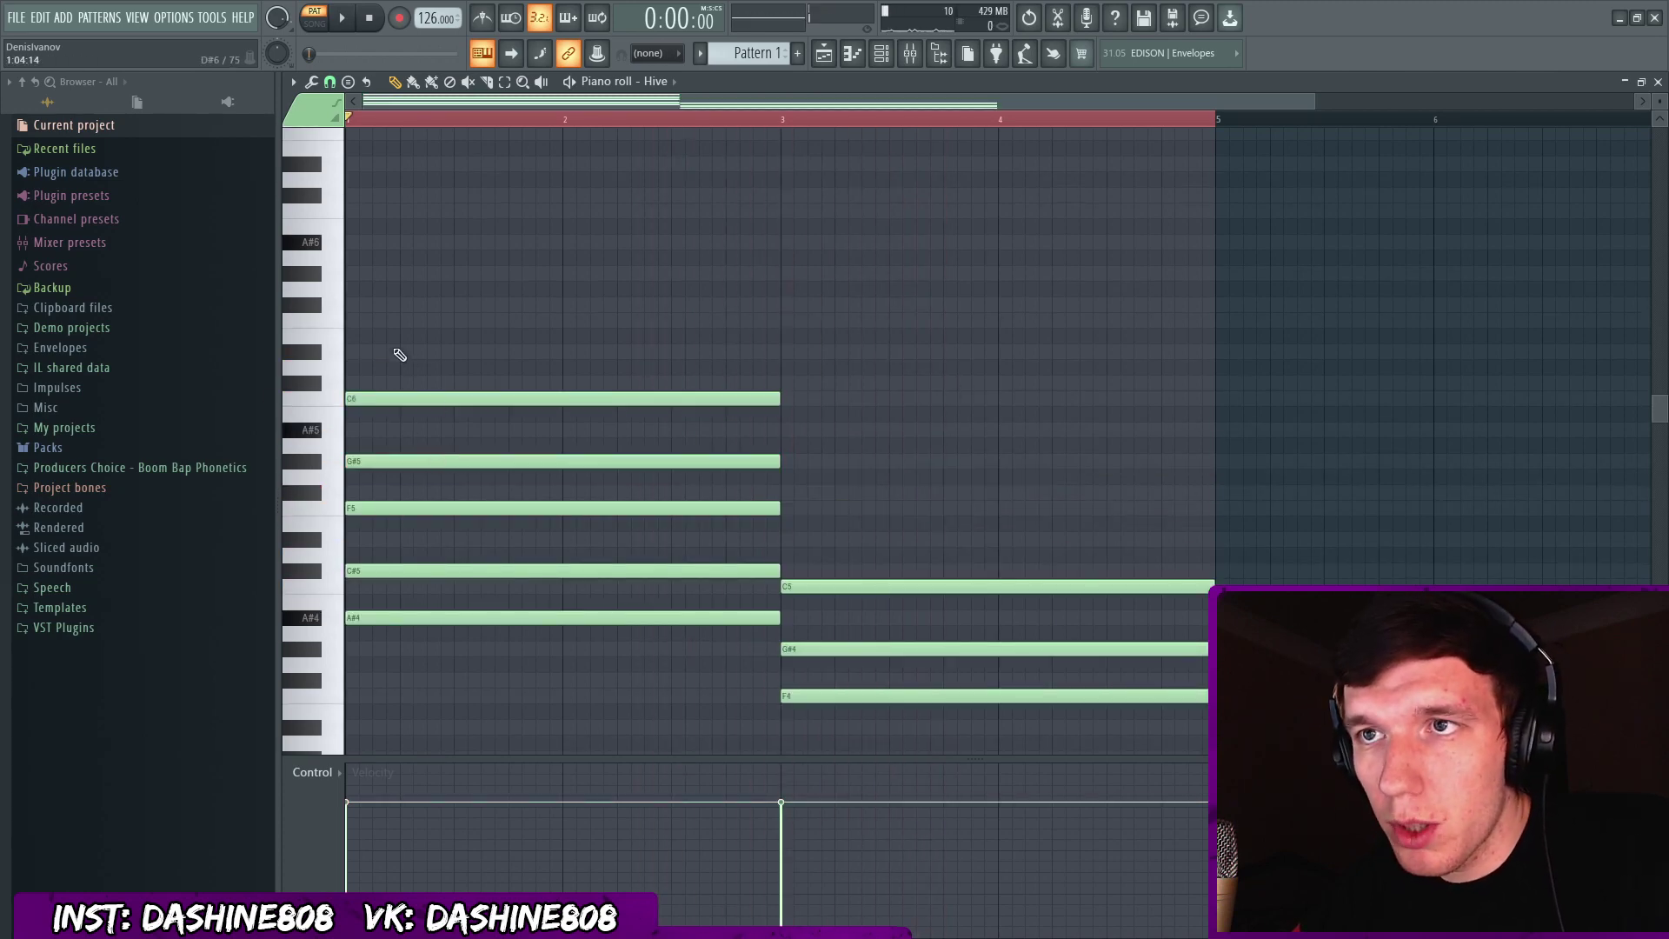
pyautogui.moveTo(387, 396)
pyautogui.mouseDown()
pyautogui.moveTo(334, 391)
pyautogui.moveTo(378, 432)
pyautogui.moveTo(342, 388)
pyautogui.mouseUp()
pyautogui.rightClick(436, 433)
pyautogui.click(472, 392)
pyautogui.rightClick(474, 390)
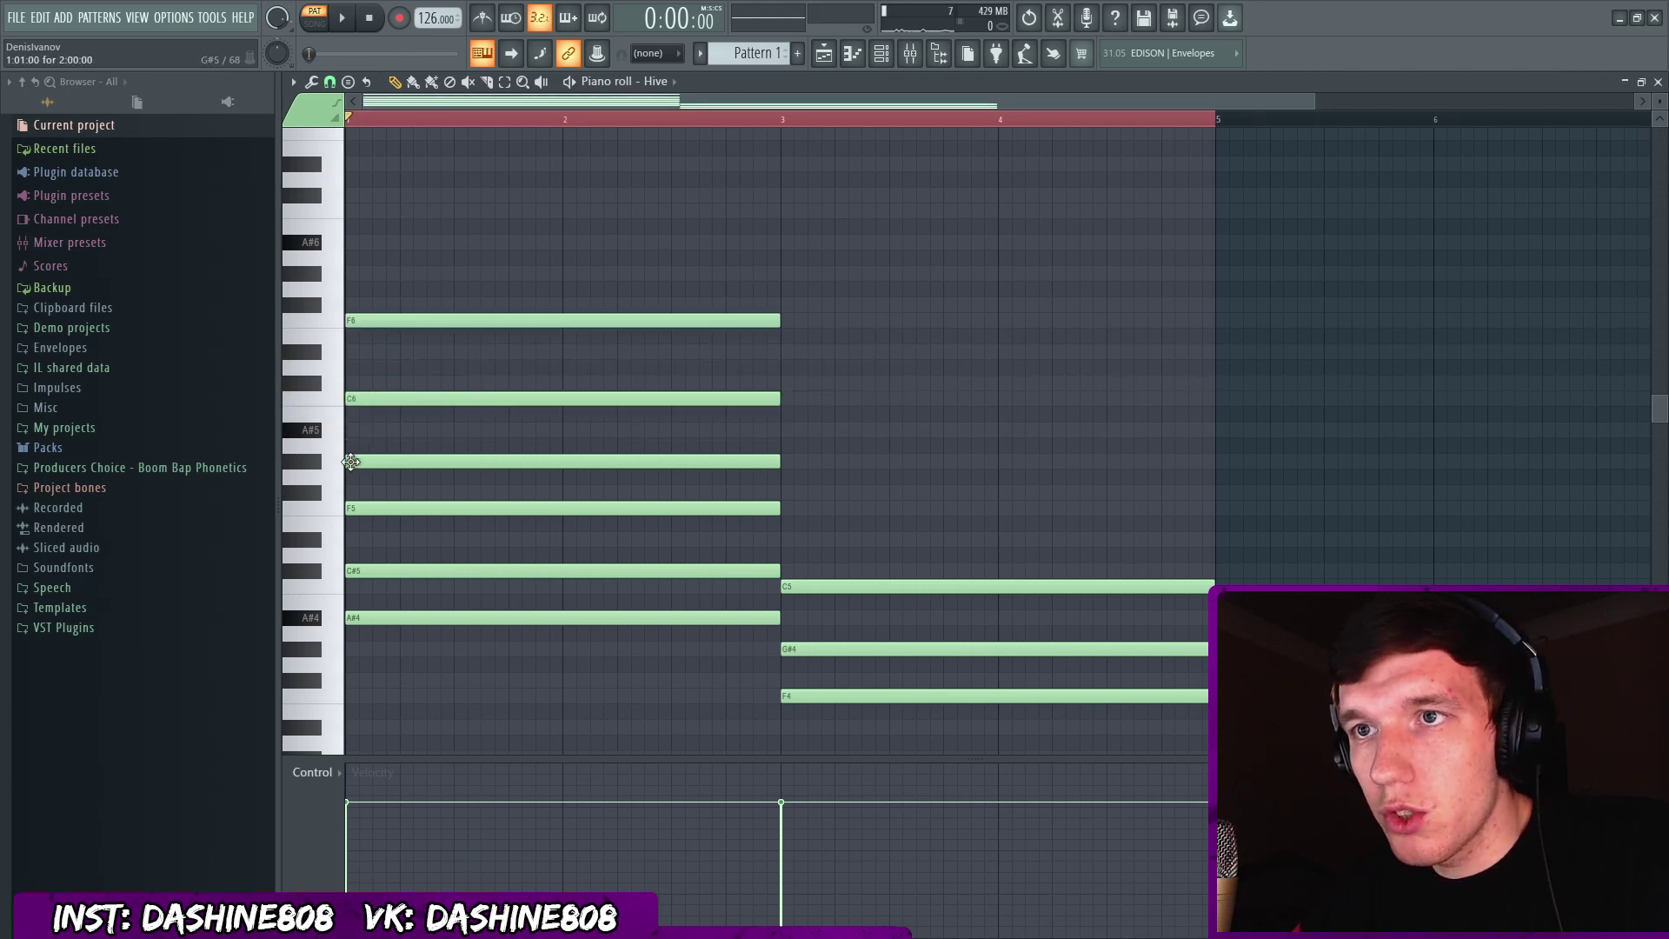
# Transpose all Hive notes down one octave and play back the progression.
pyautogui.hotkey('ctrl', 'Down')
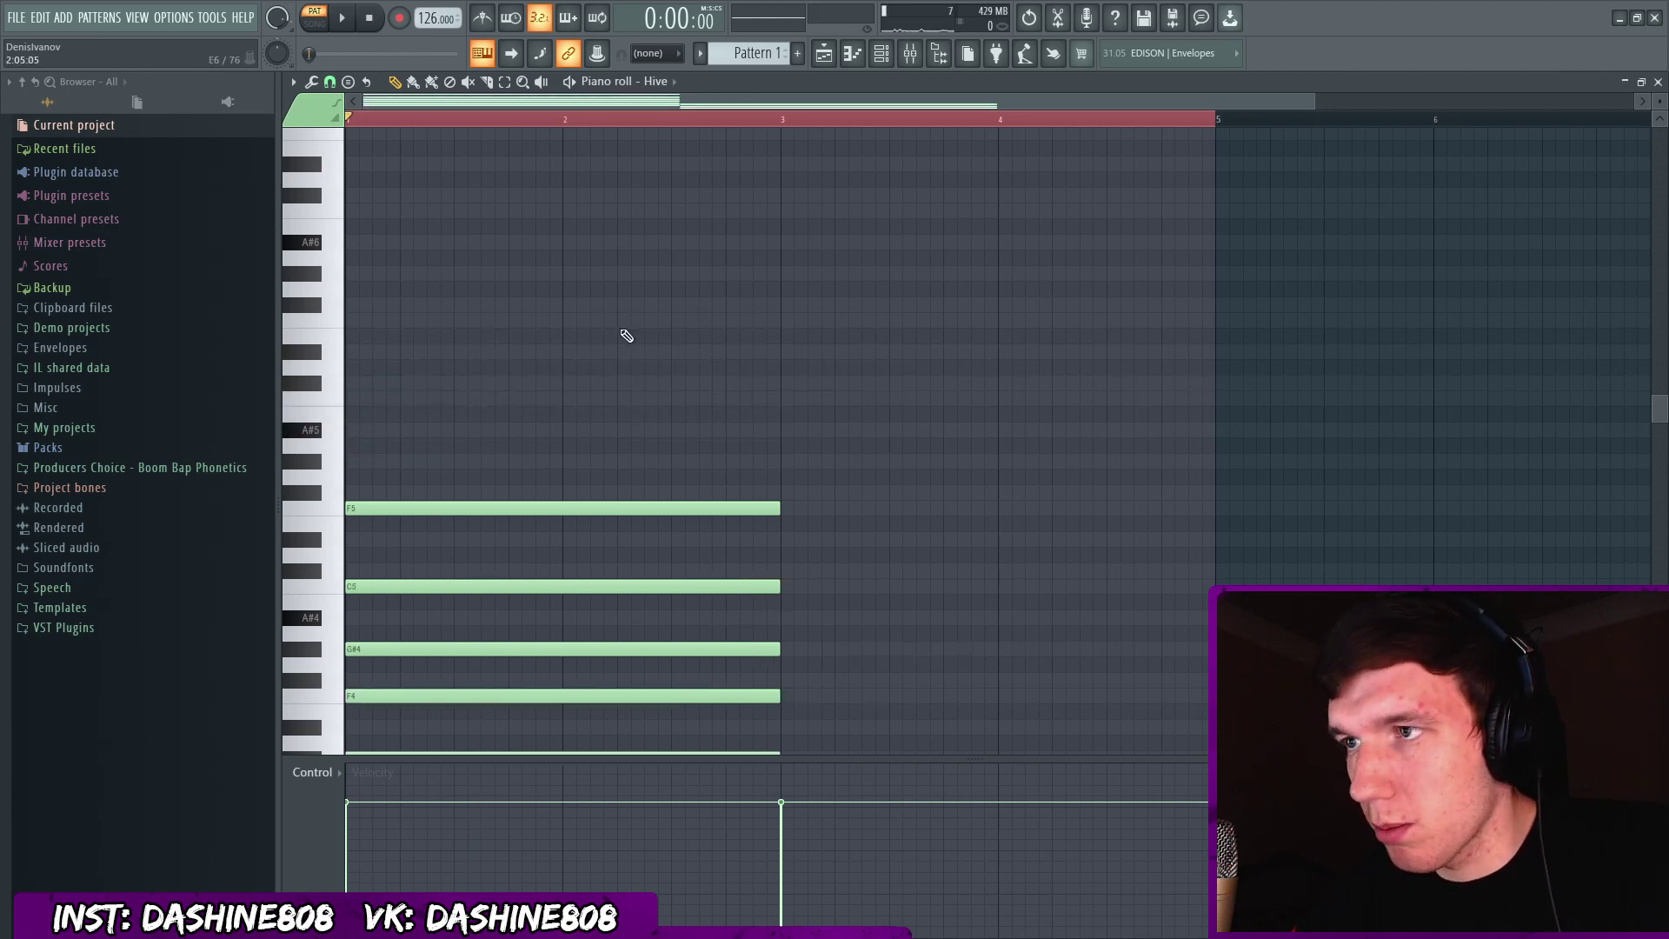
pyautogui.scroll(-3, 624, 332)
pyautogui.press('space')
pyautogui.keyDown('ctrl'); pyautogui.scroll(-2, 753, 392); pyautogui.keyUp('ctrl')
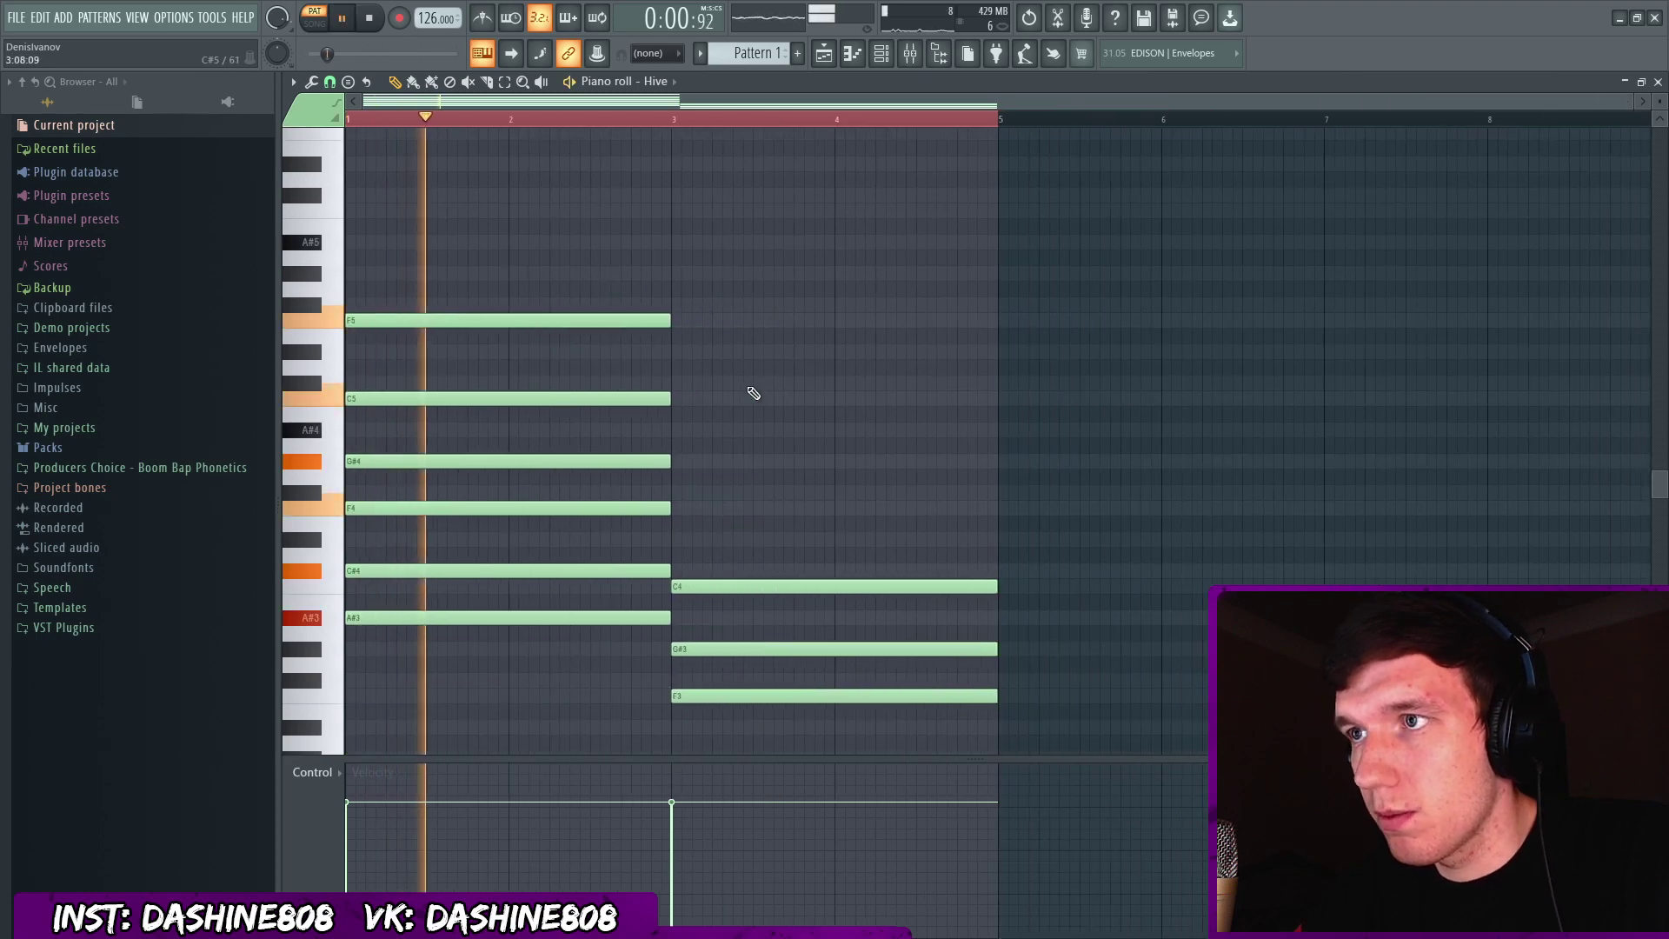
pyautogui.scroll(-2, 753, 392)
pyautogui.press('space')
# Extend the second Hive chord at bar 3 with two-bar F4, G#4 and C5 notes.
pyautogui.click(769, 417)
pyautogui.click(693, 382)
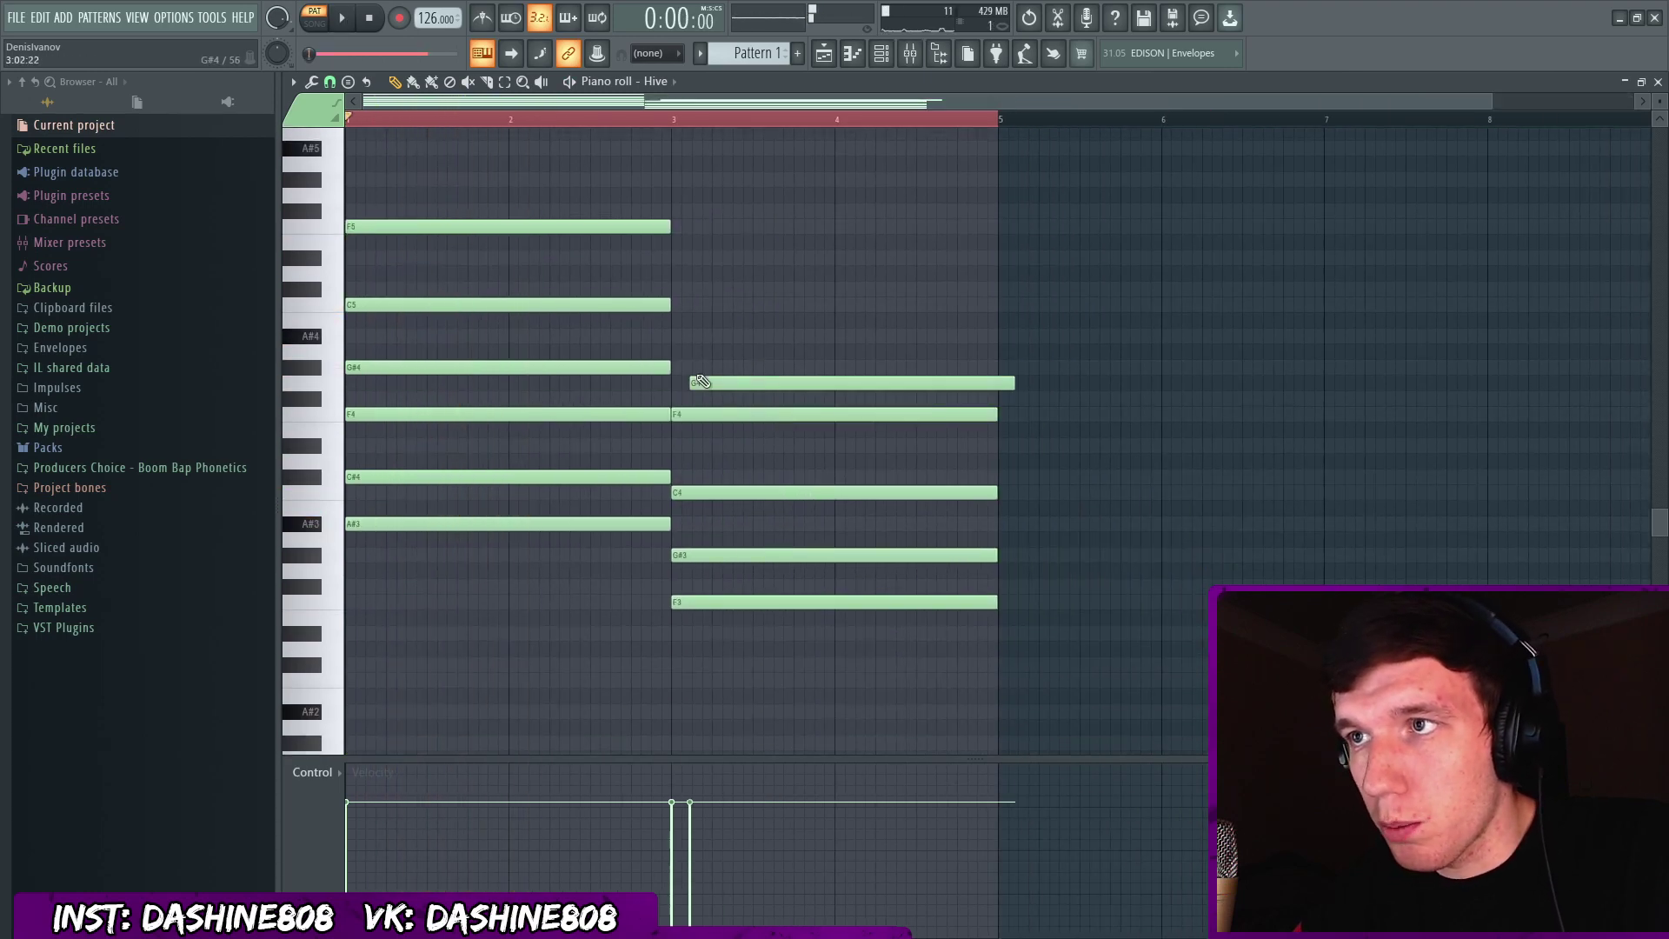
pyautogui.doubleClick(754, 380)
pyautogui.press('Escape')
pyautogui.moveTo(724, 376)
pyautogui.mouseDown()
pyautogui.moveTo(699, 310)
pyautogui.moveTo(774, 314)
pyautogui.mouseUp()
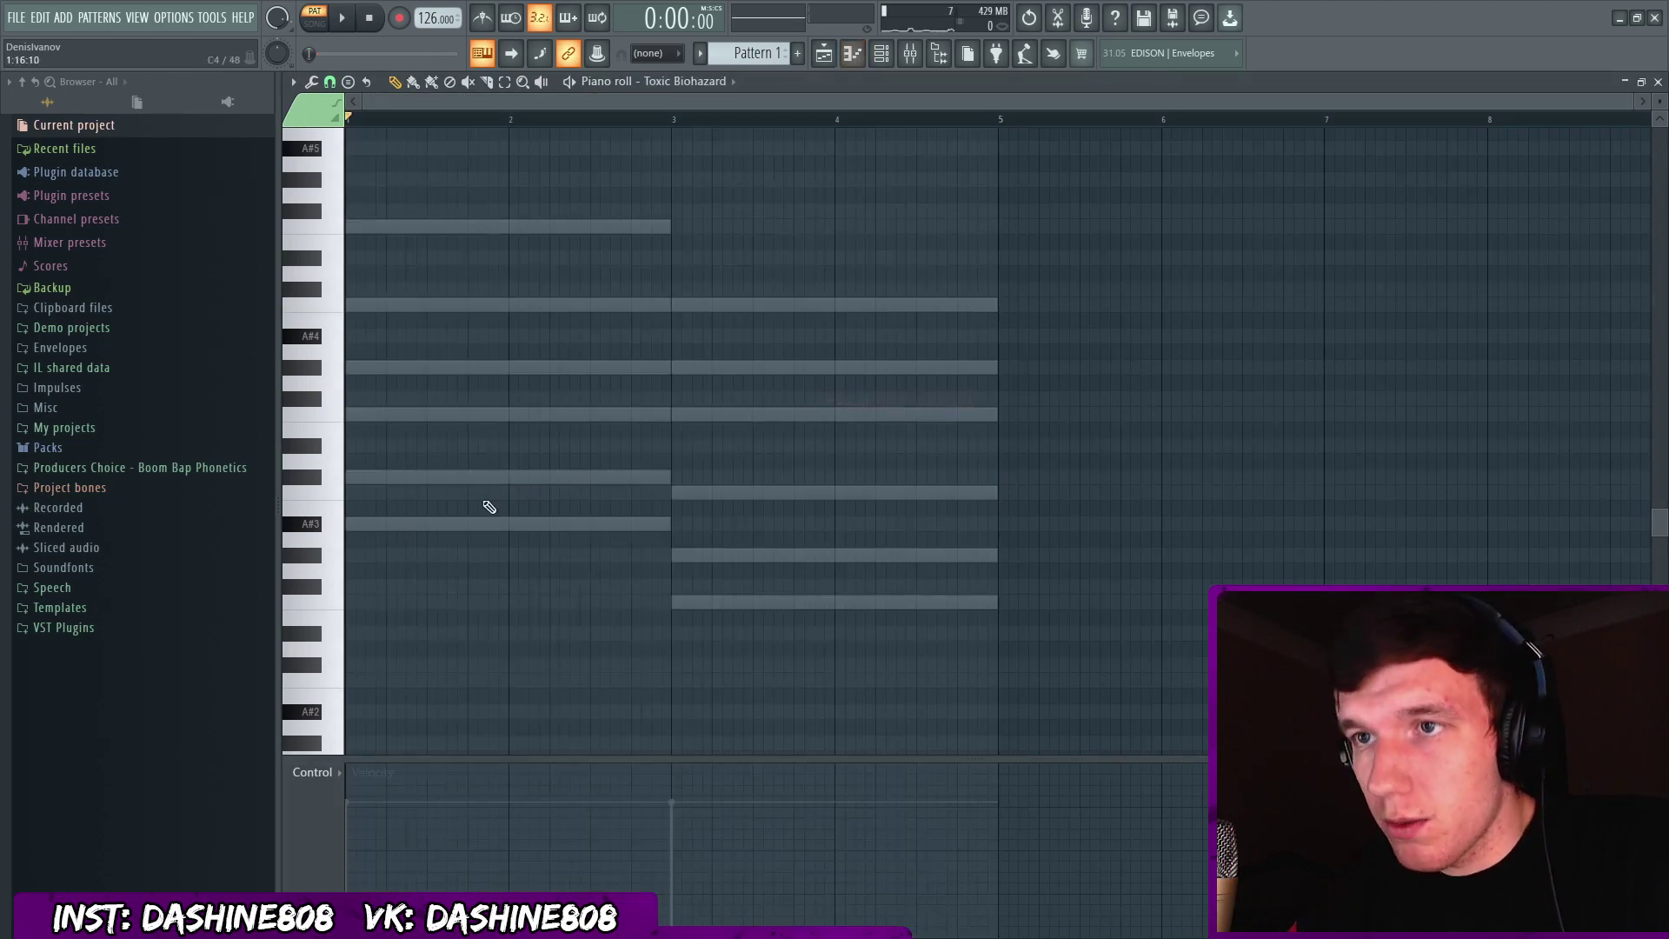
# In the Toxic Biohazard piano roll, enter a two-bar A#3, C#4, F4 chord and copy it to bar 3 as F3, G#3, C4.
pyautogui.moveTo(391, 532)
pyautogui.mouseDown()
pyautogui.moveTo(329, 522)
pyautogui.moveTo(279, 475)
pyautogui.mouseUp()
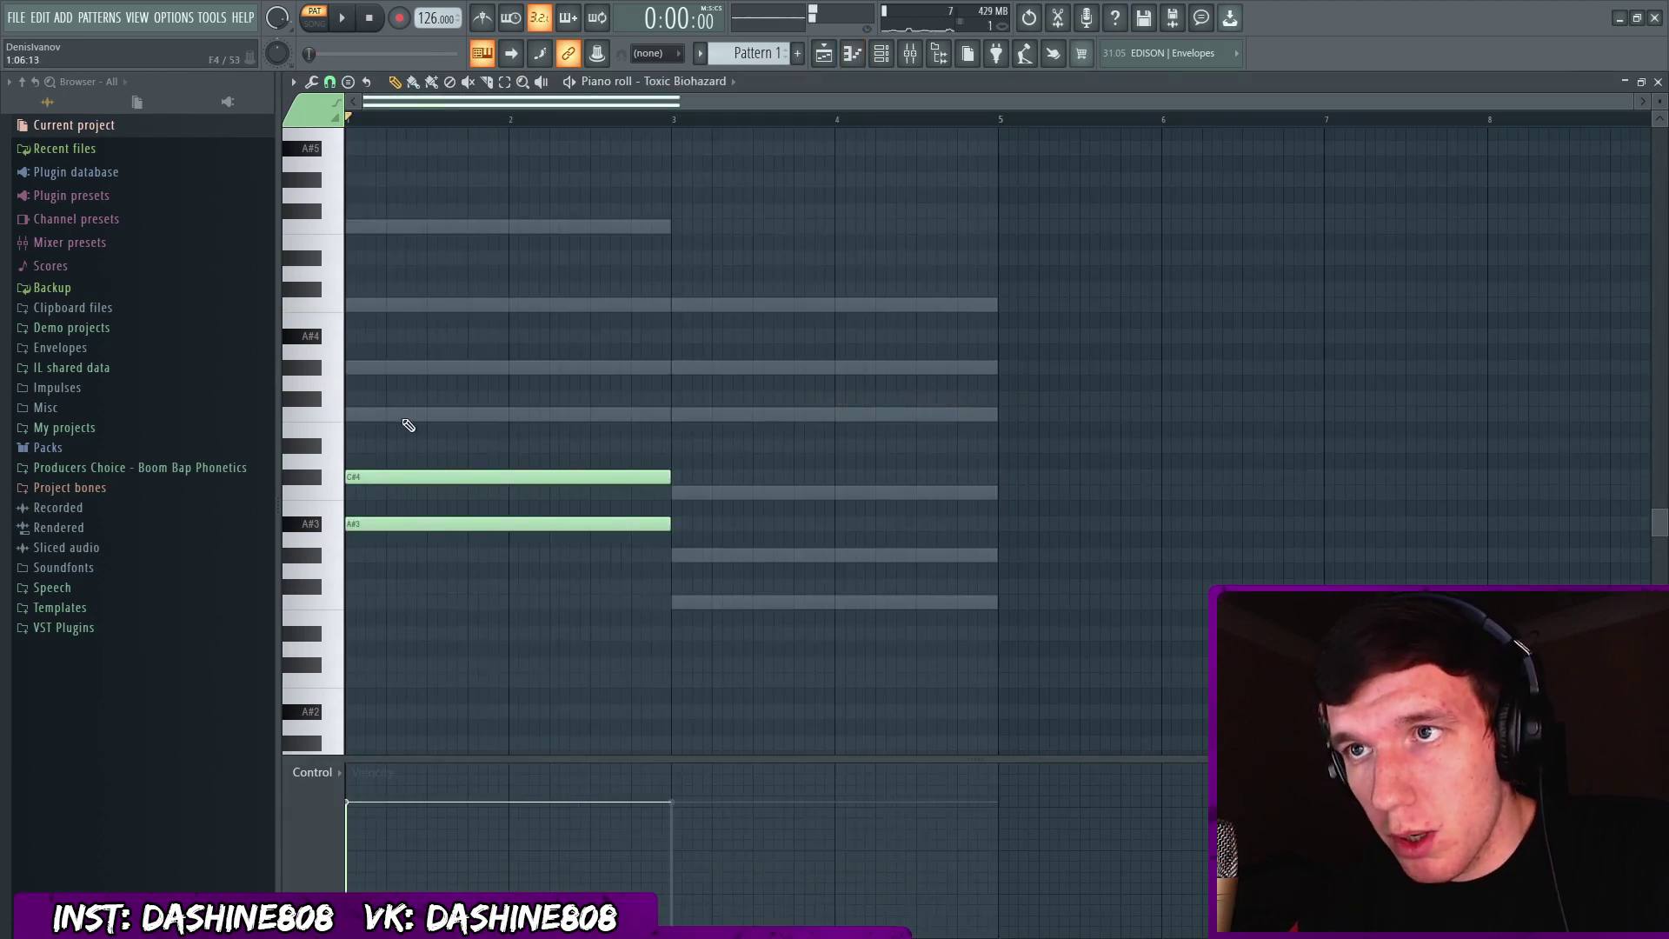
pyautogui.moveTo(404, 415); pyautogui.dragTo(299, 423)
pyautogui.moveTo(779, 355); pyautogui.dragTo(571, 597)
pyautogui.moveTo(528, 527); pyautogui.dragTo(855, 611)
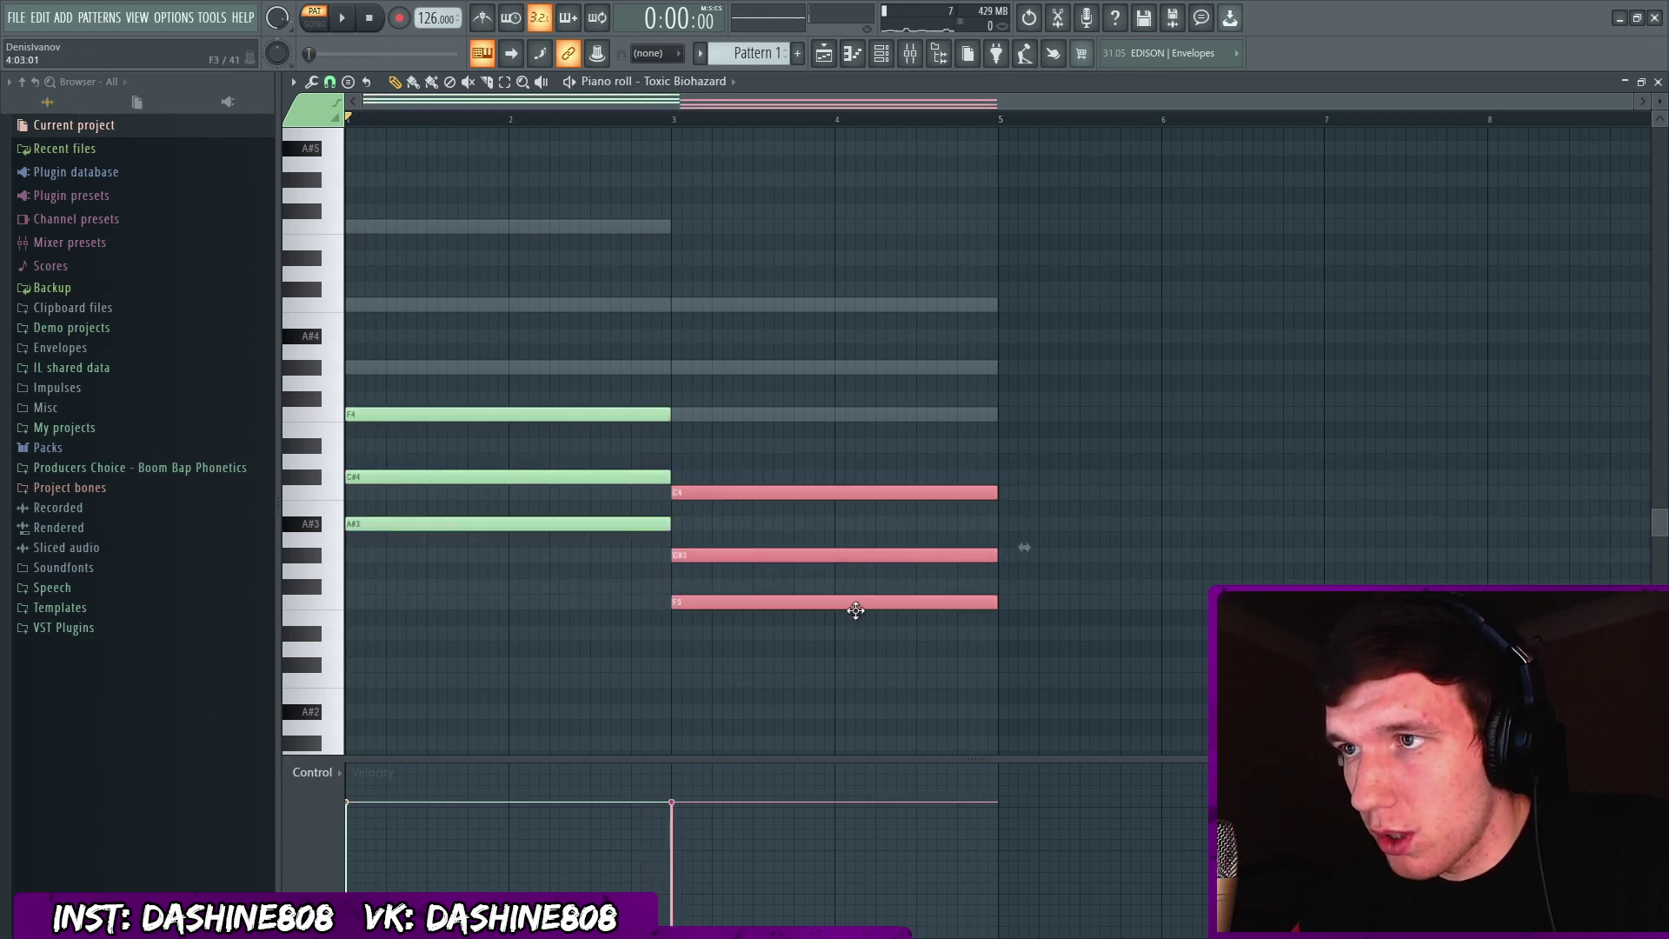
pyautogui.click(717, 397)
pyautogui.rightClick(734, 402)
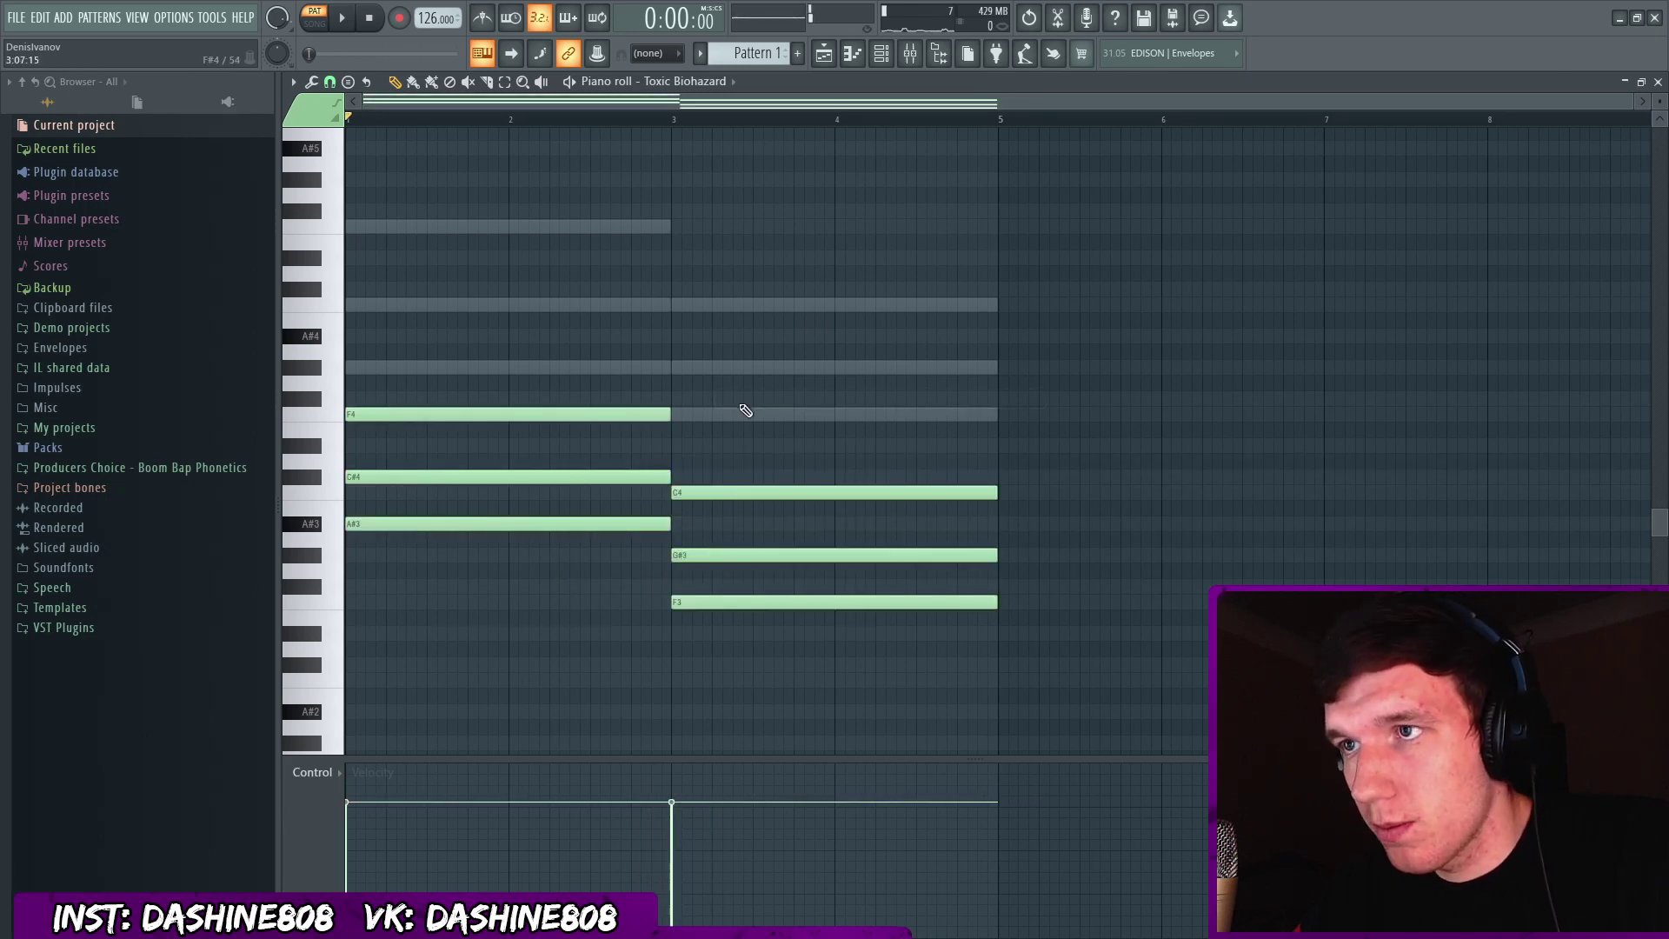
# Play back the layered Hive and Toxic Biohazard chords, then return to the channel rack.
pyautogui.press('space')
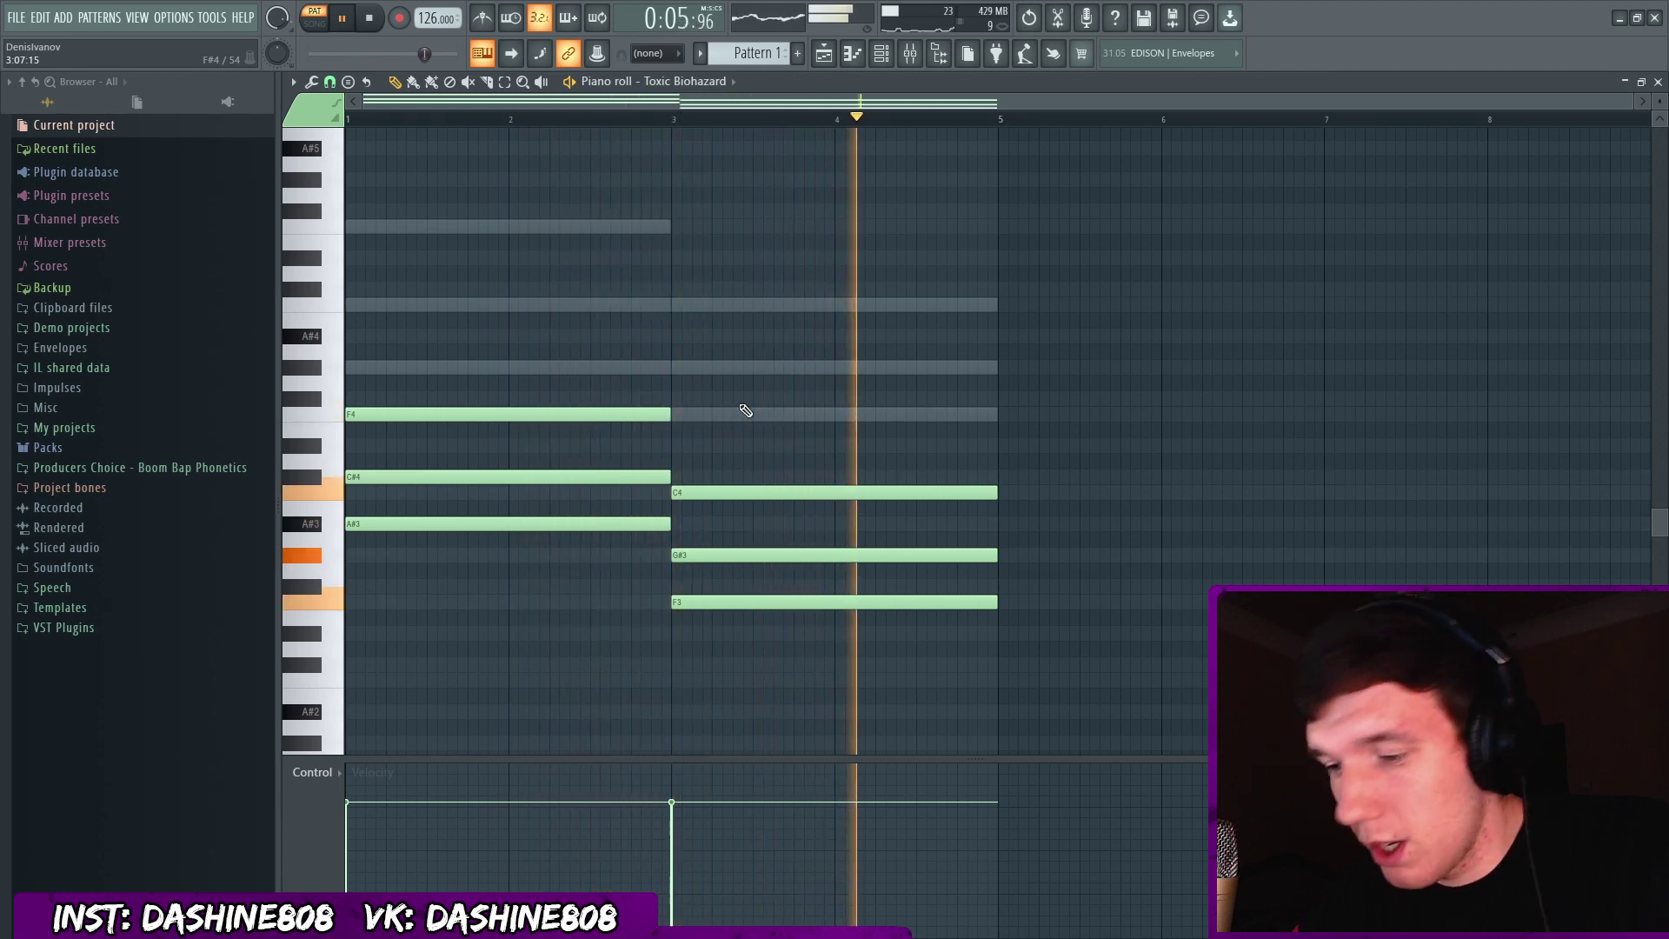
pyautogui.press('space')
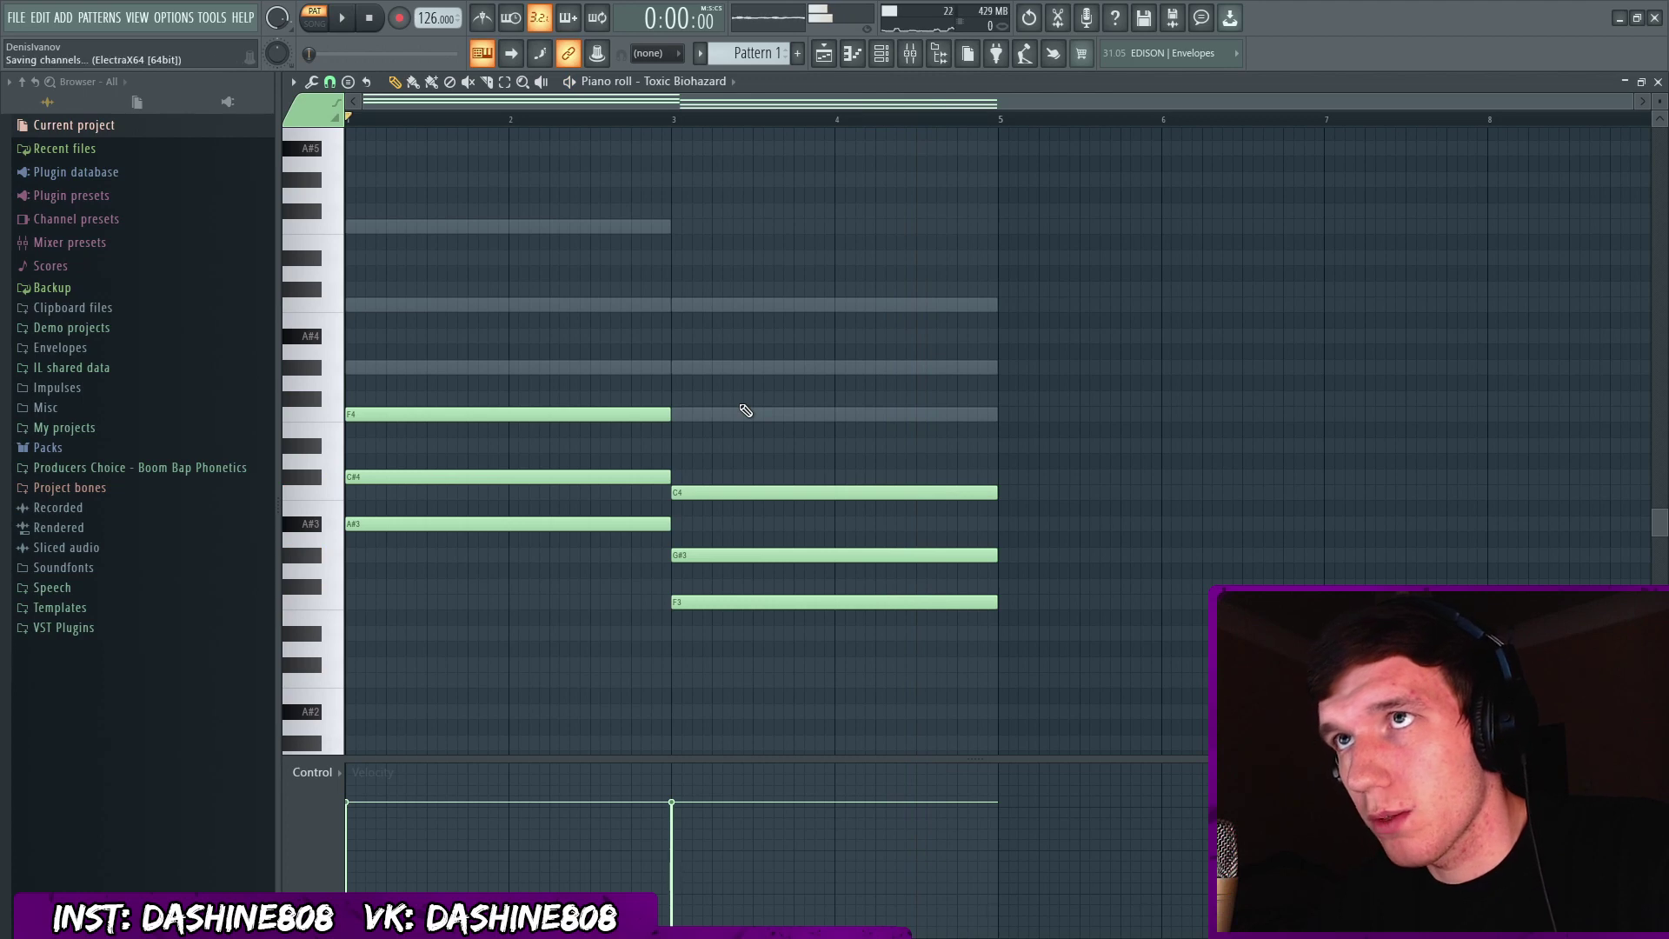
pyautogui.press('F7')
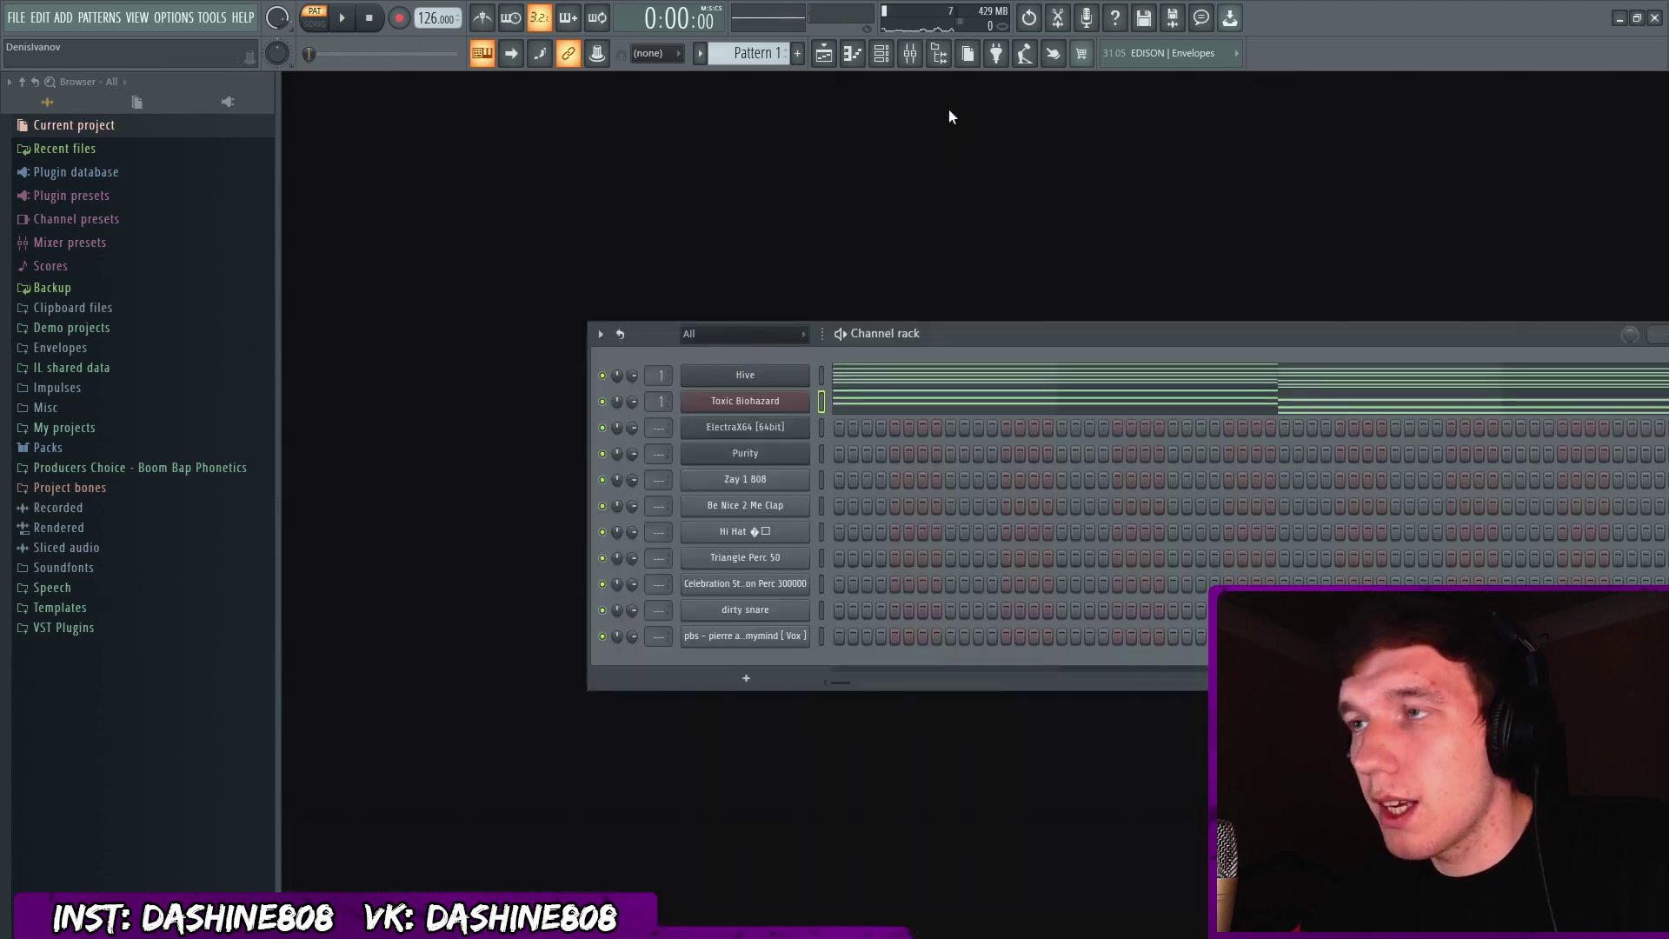
# Load Fruity Multiband Compressor in slot 1 of Insert 1, choose the Noisy neighboors preset and play back the chords.
pyautogui.click(910, 53)
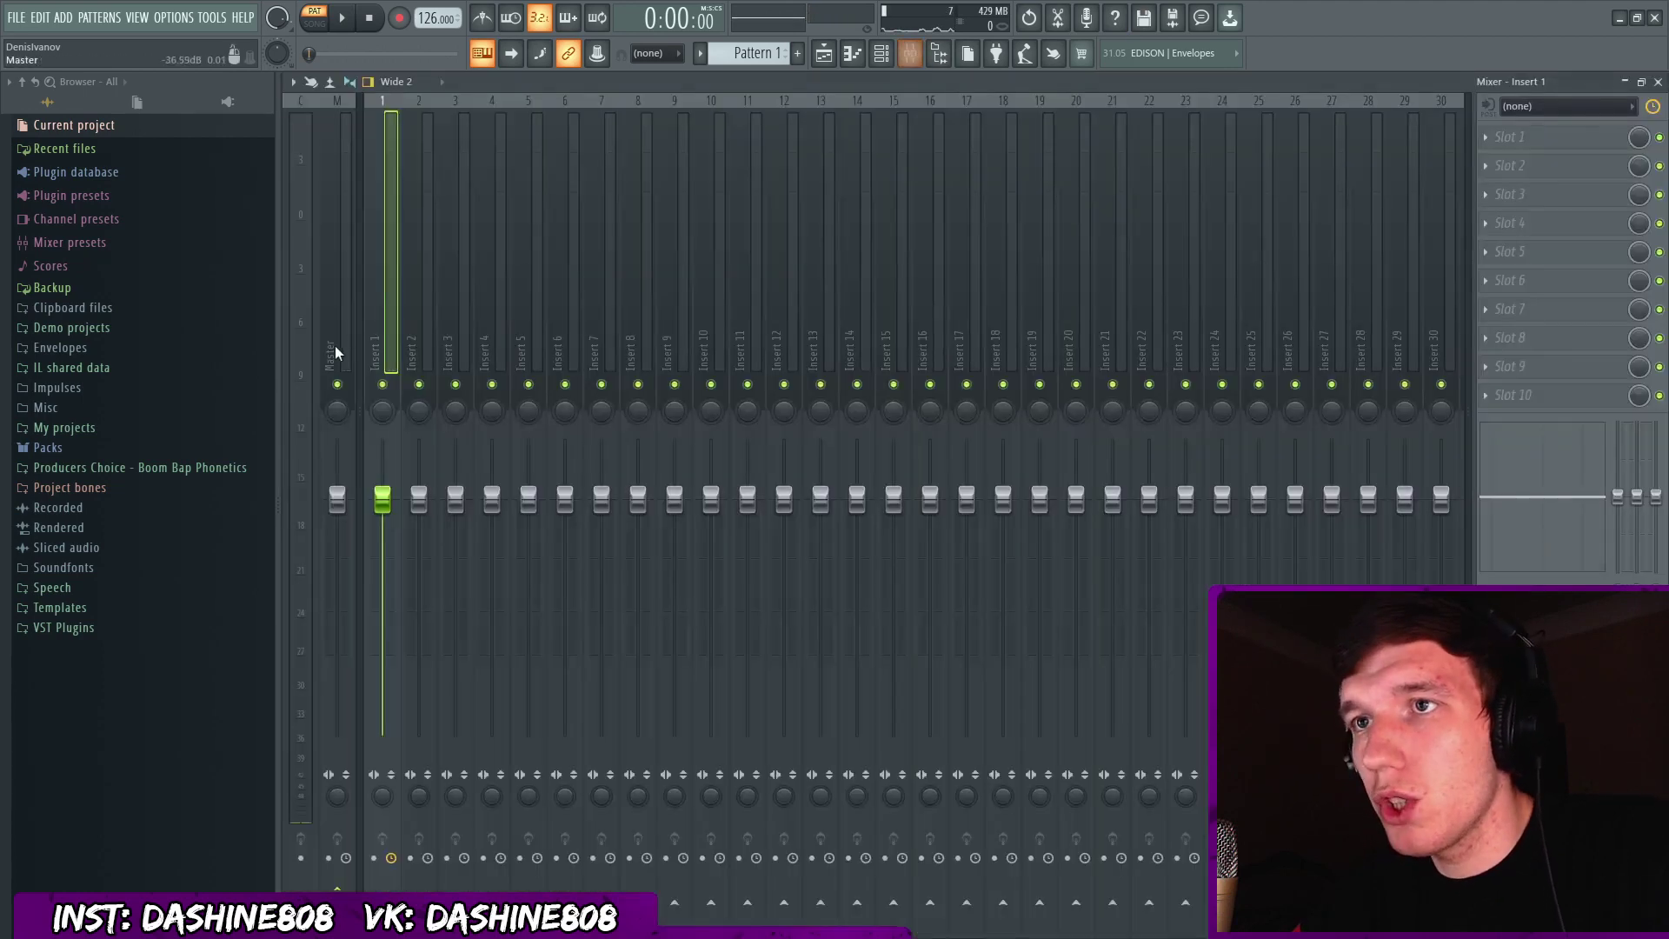
pyautogui.click(1495, 139)
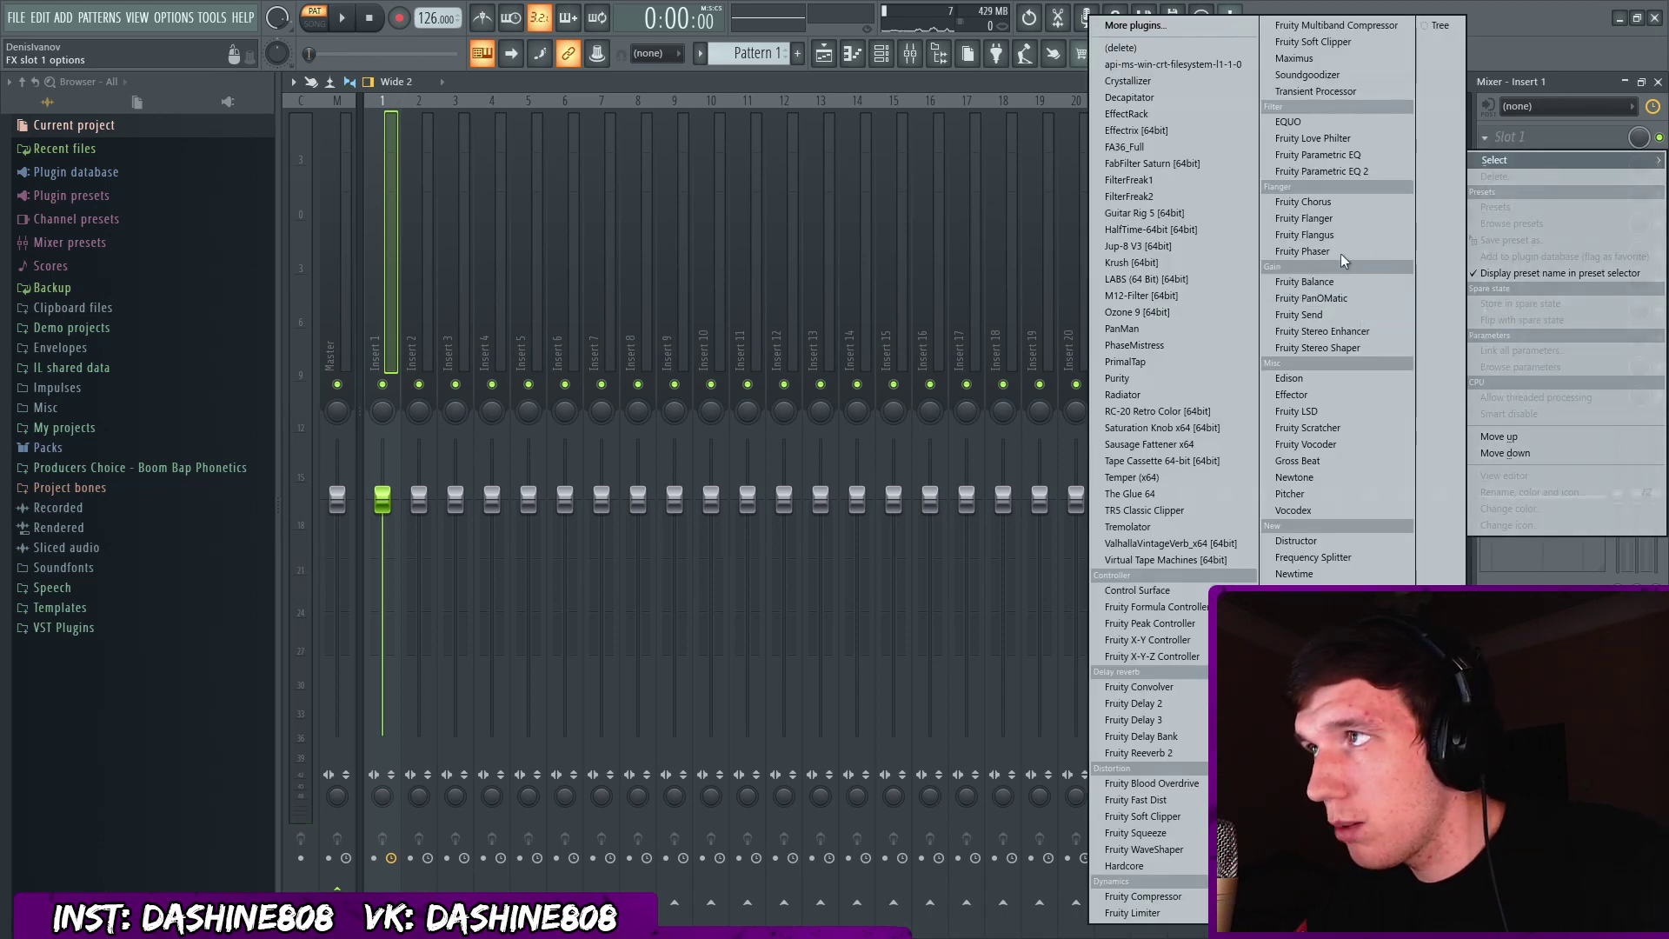
pyautogui.click(1336, 25)
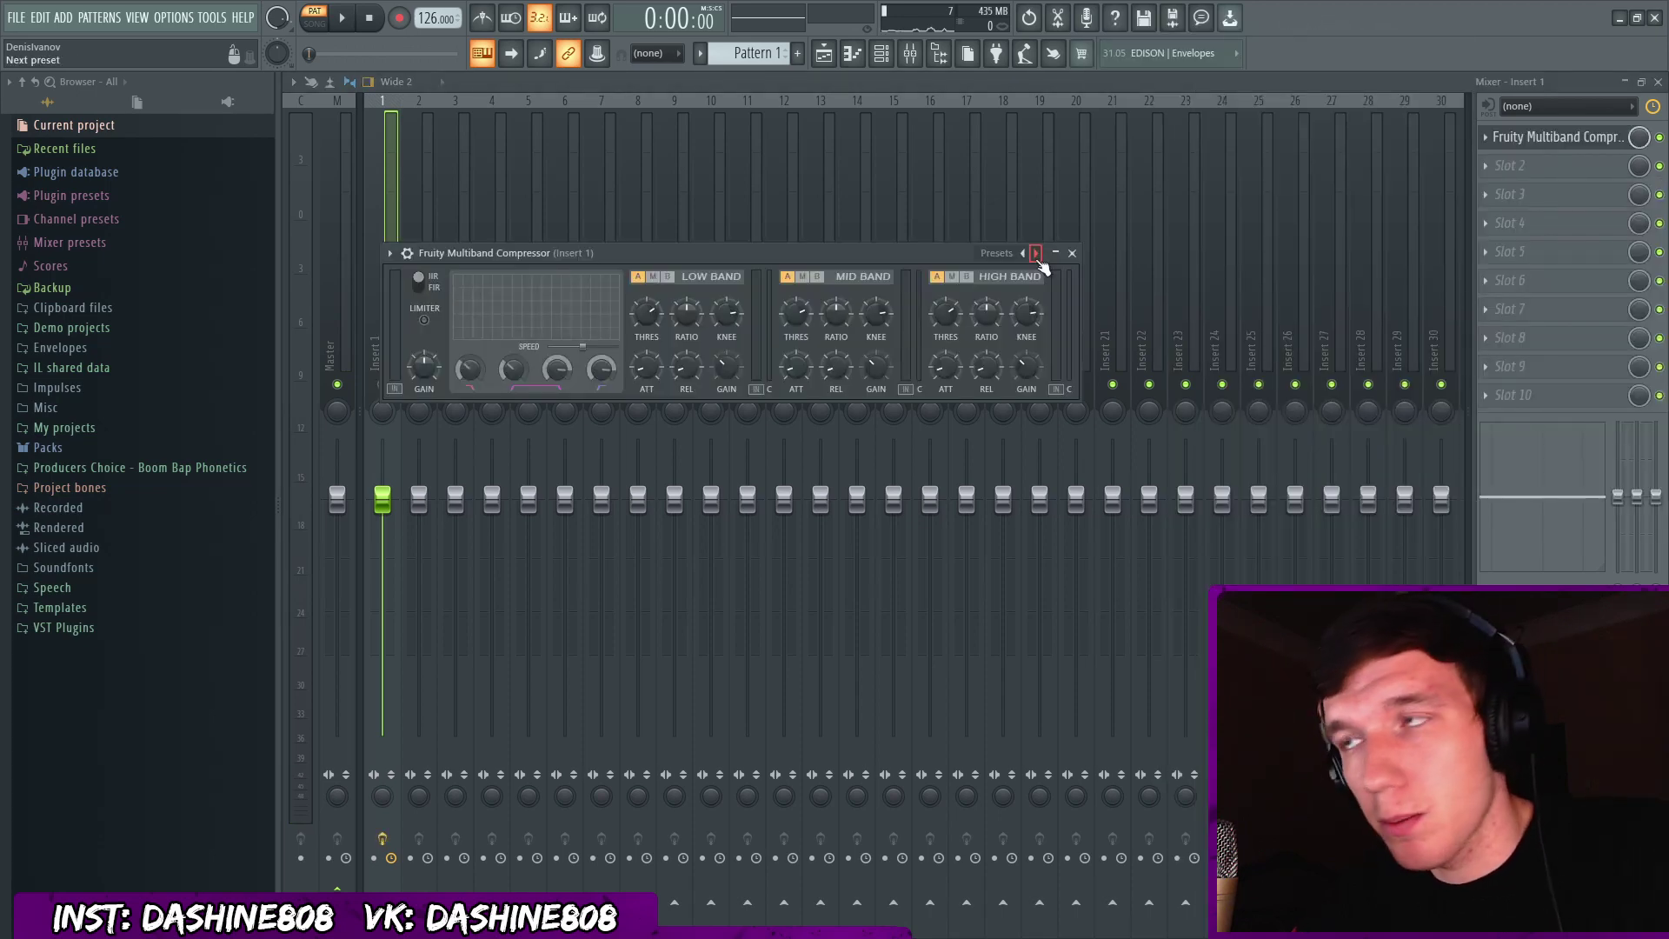
pyautogui.click(1038, 259)
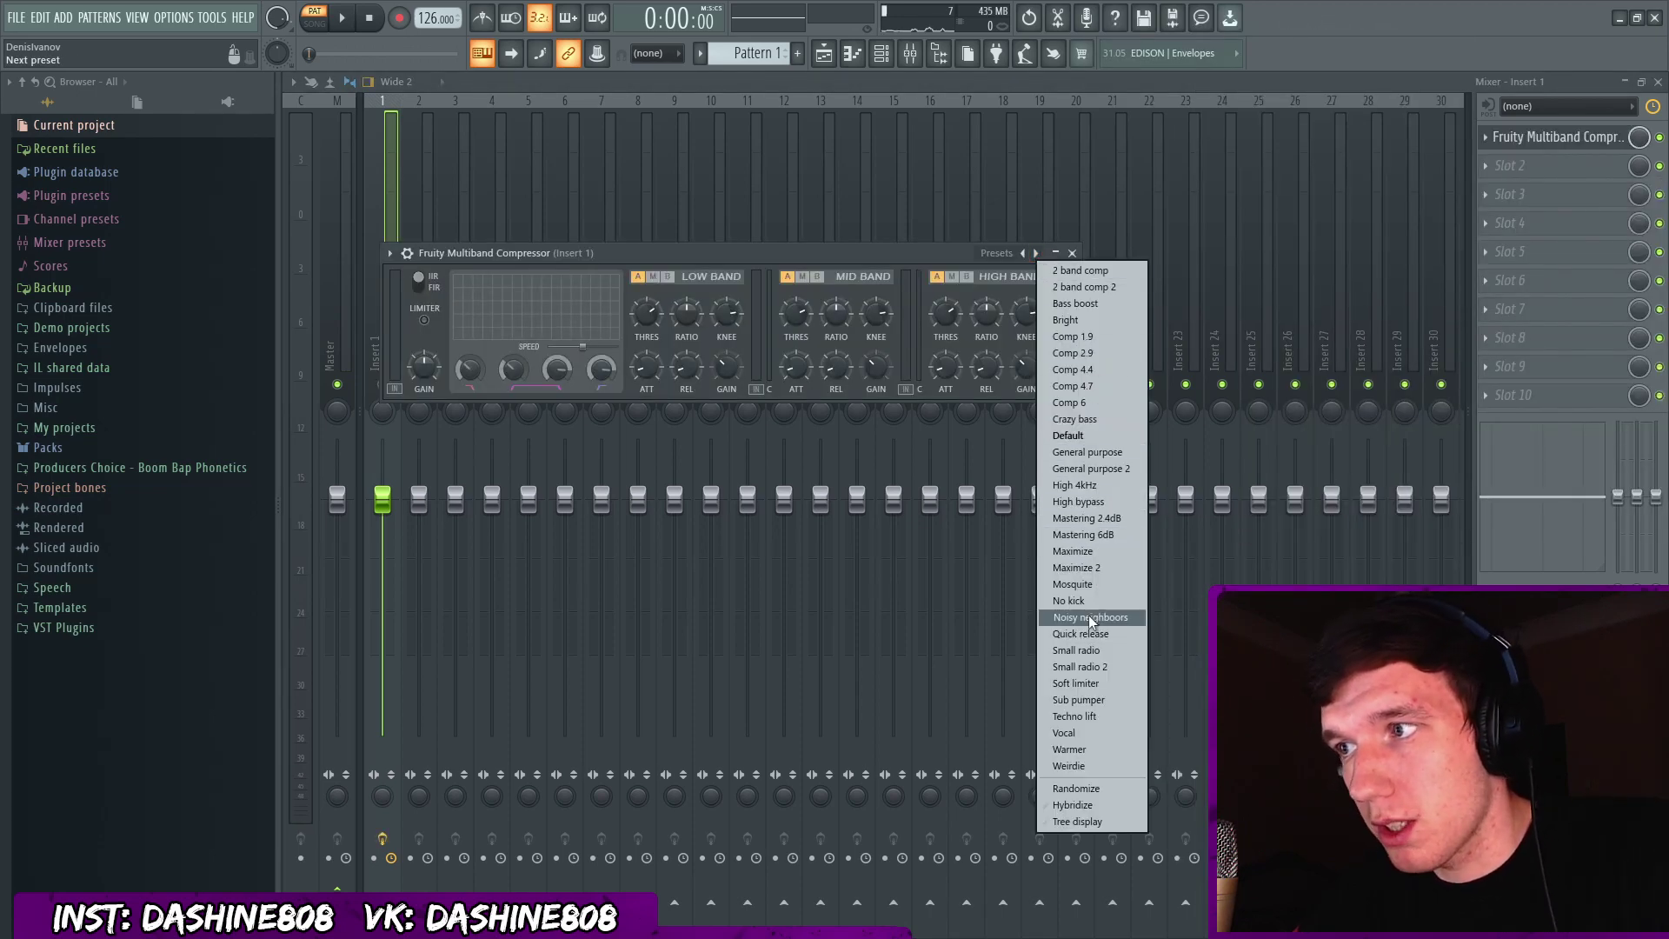
pyautogui.click(1073, 618)
pyautogui.press('space')
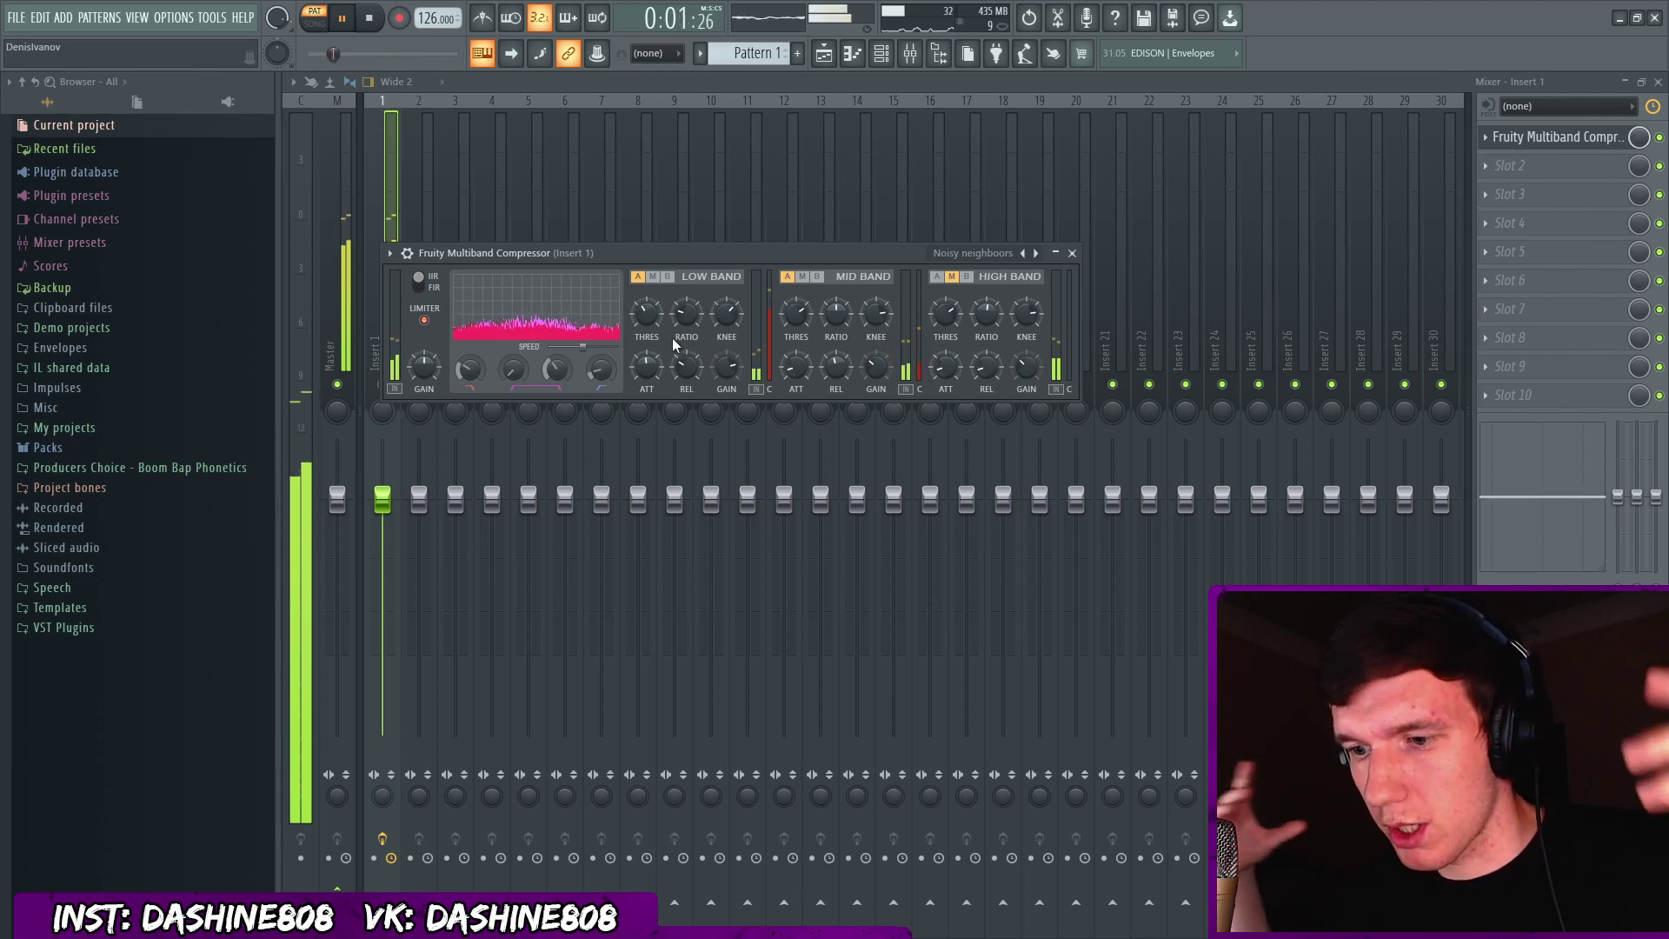
pyautogui.press('space')
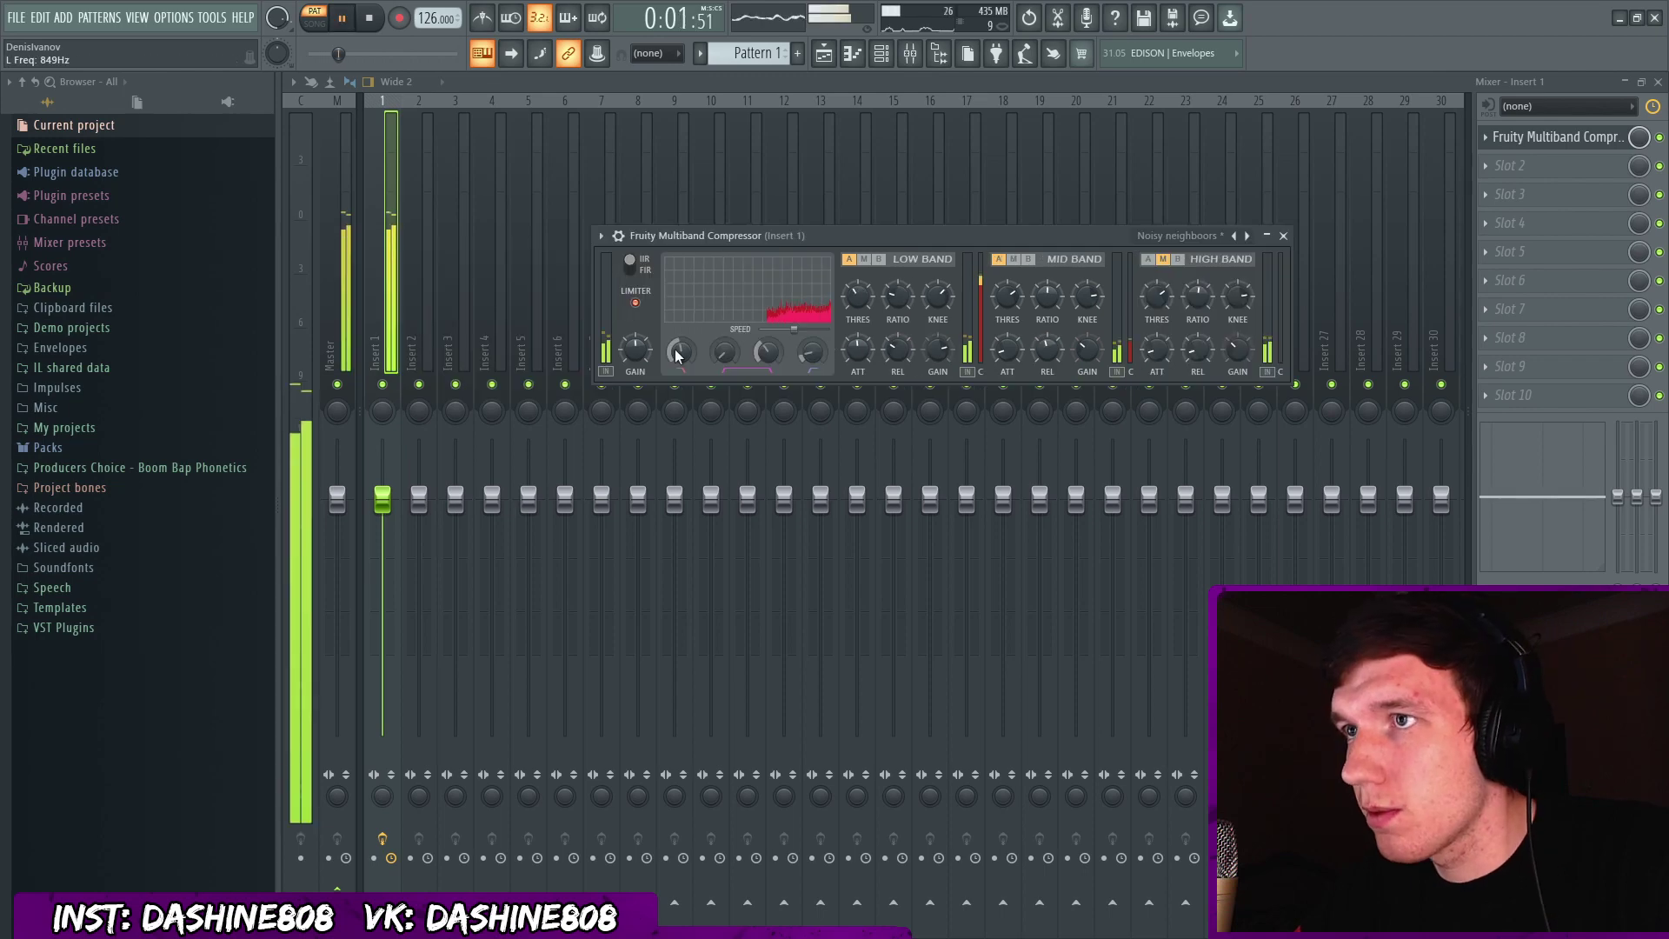
# Adjust the compressor's low frequency while auditioning the chords, leave it at 849 Hz and close the compressor.
pyautogui.moveTo(679, 354); pyautogui.dragTo(688, 346)
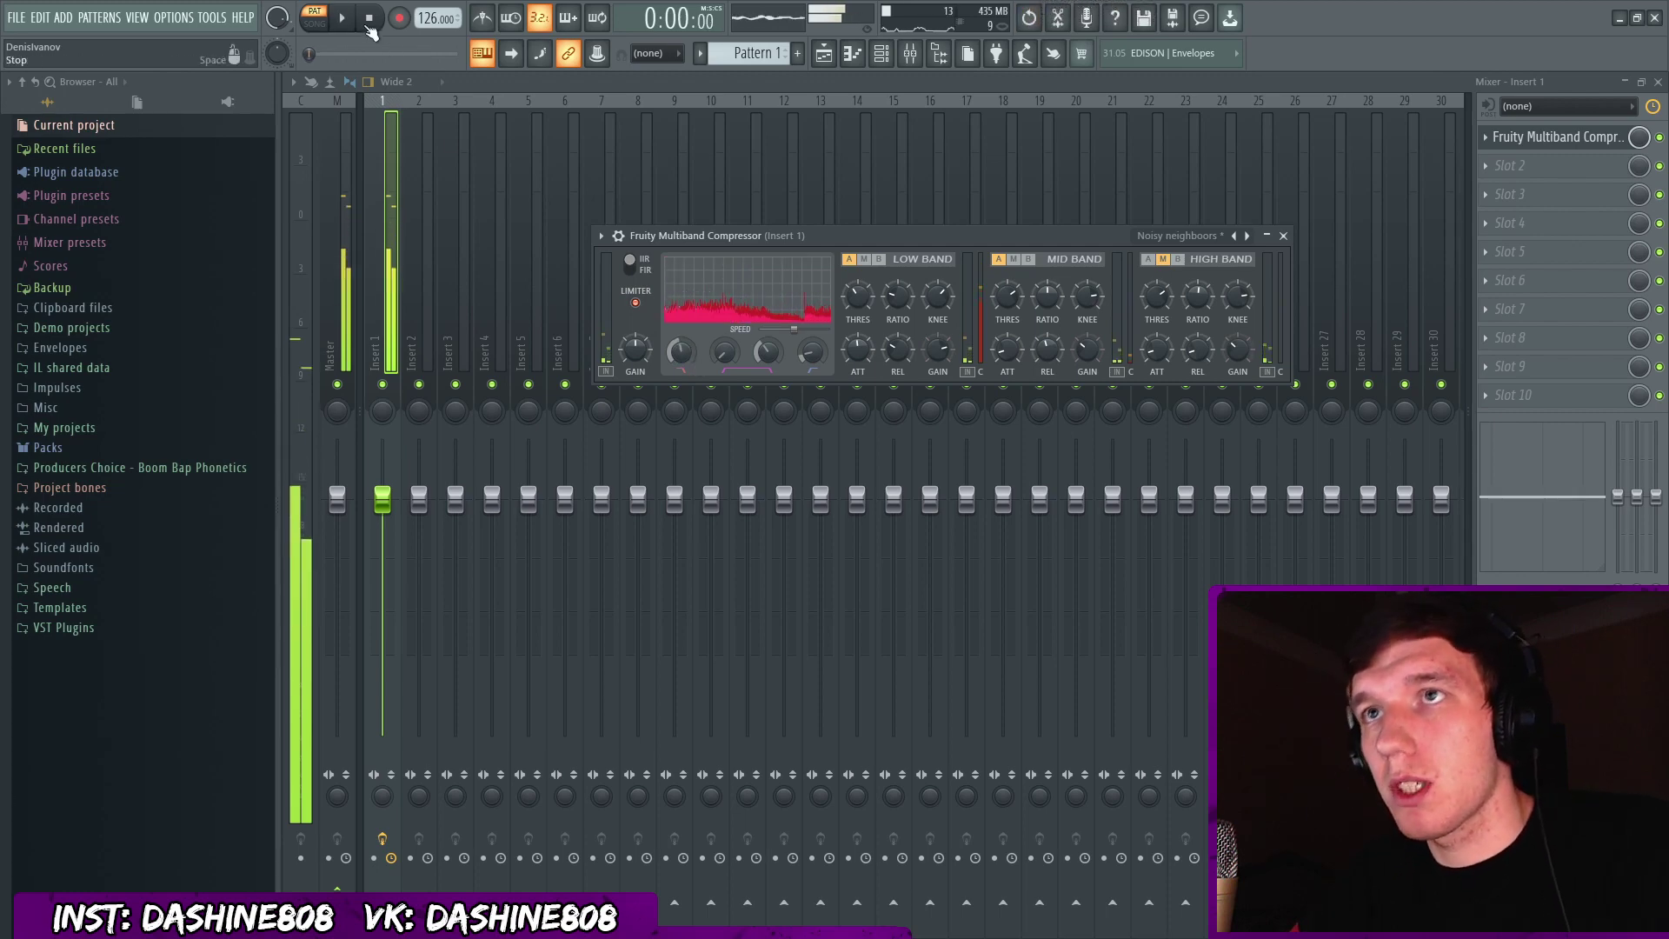
pyautogui.press('space')
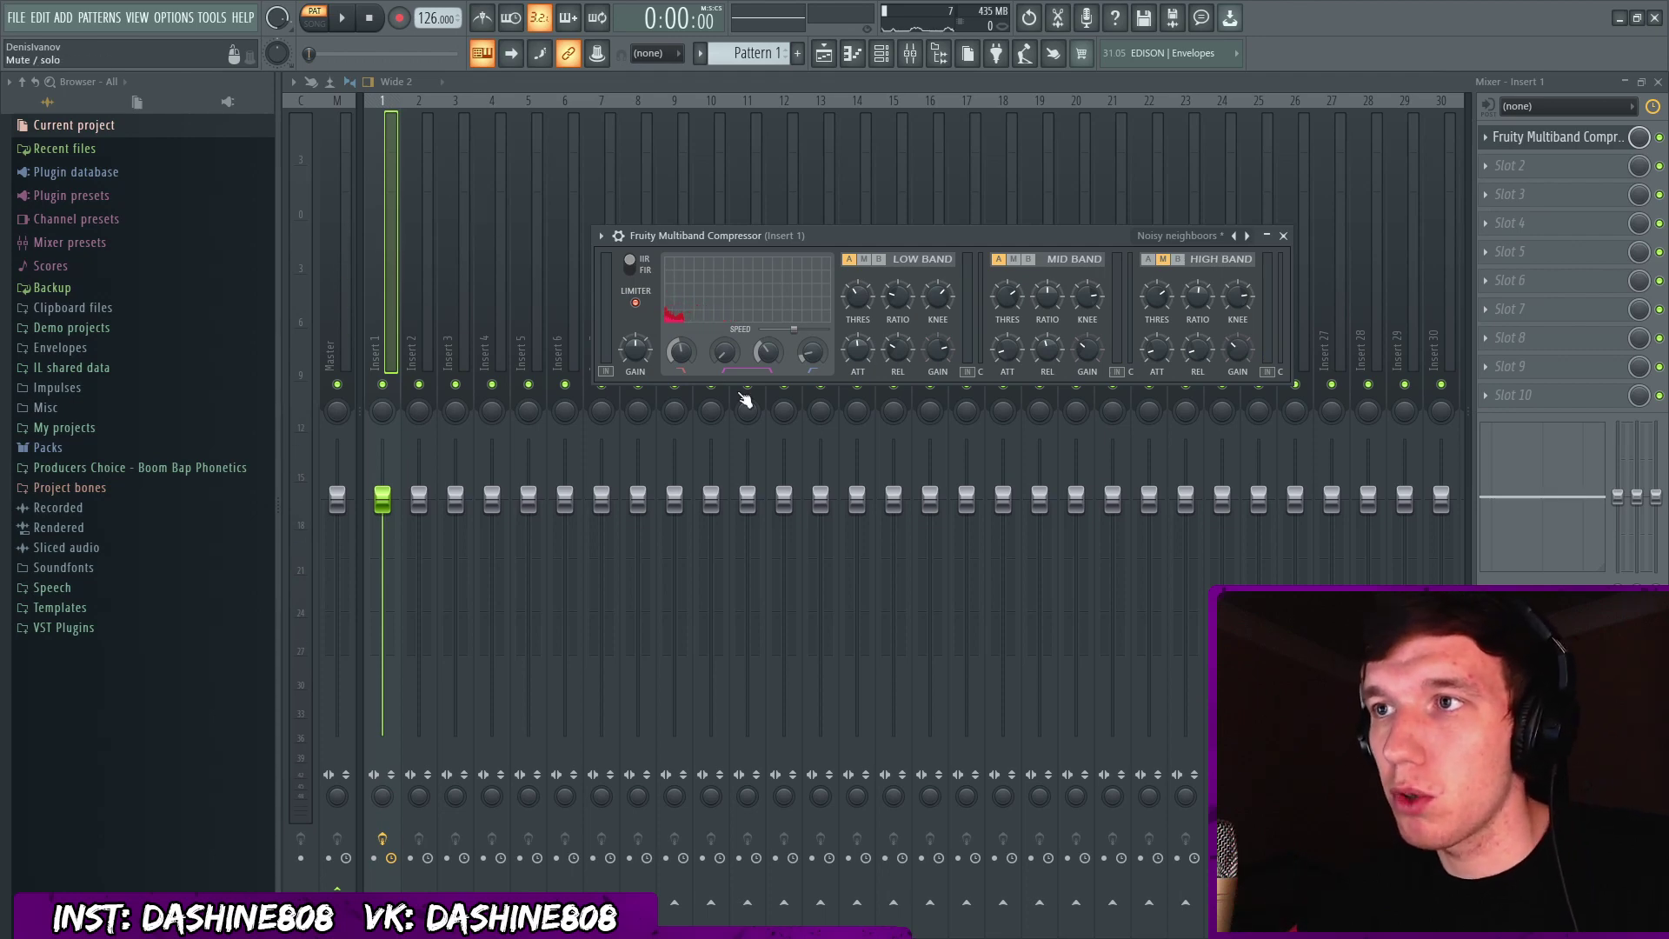
pyautogui.press('space')
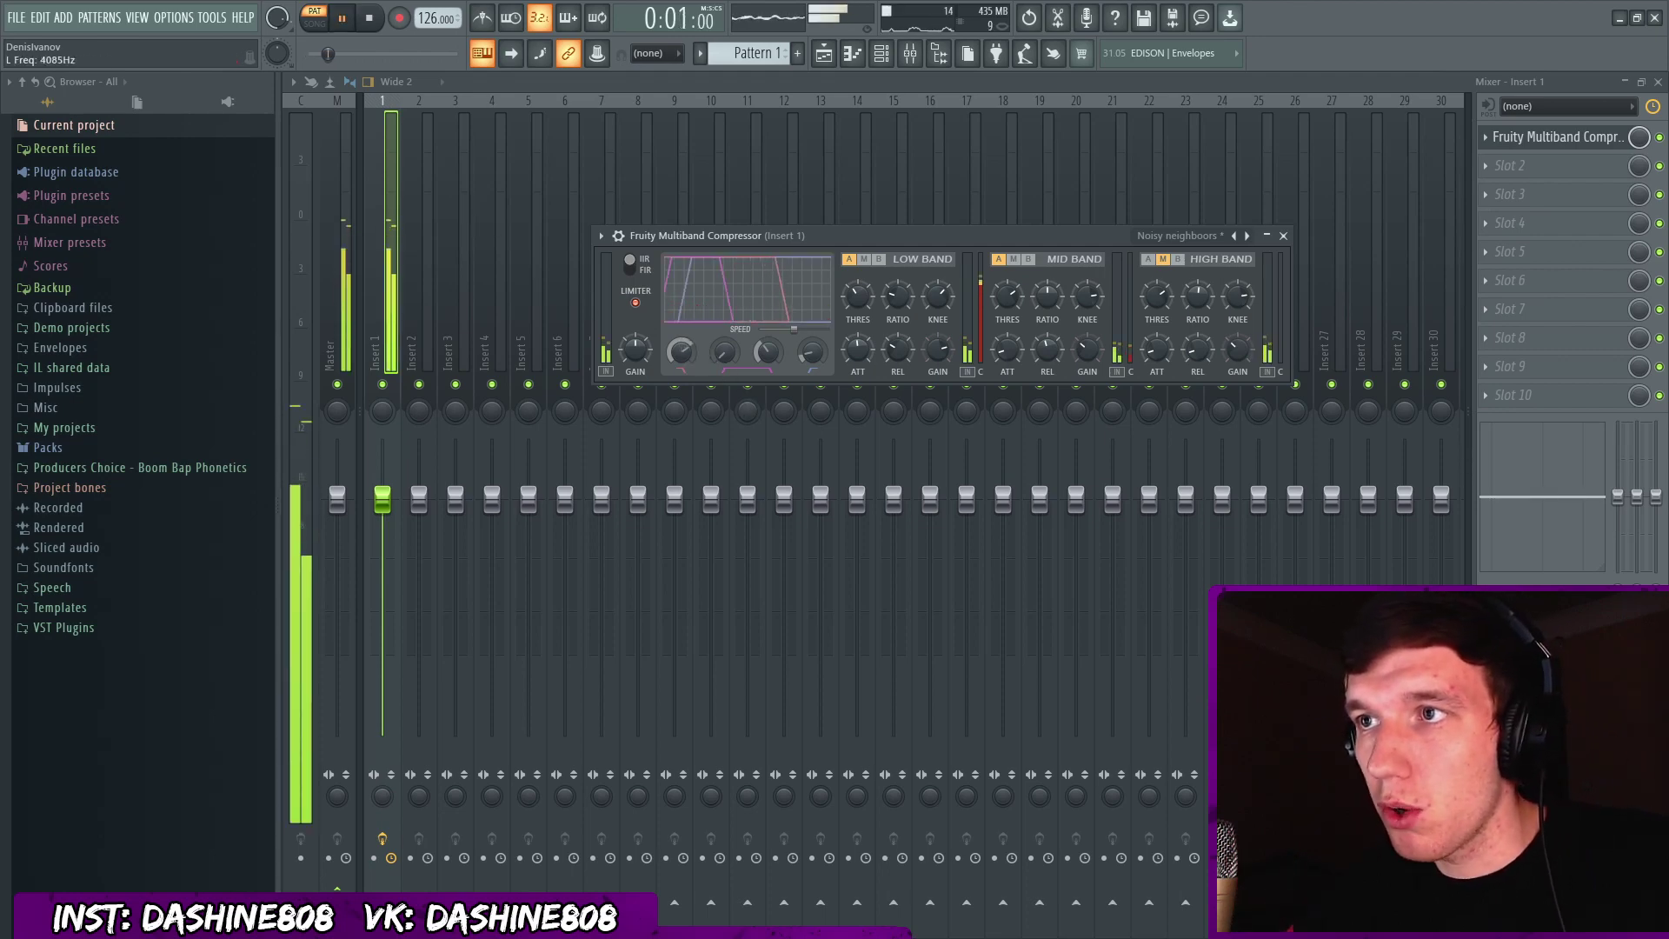
pyautogui.moveTo(683, 352); pyautogui.dragTo(689, 352)
pyautogui.press('space')
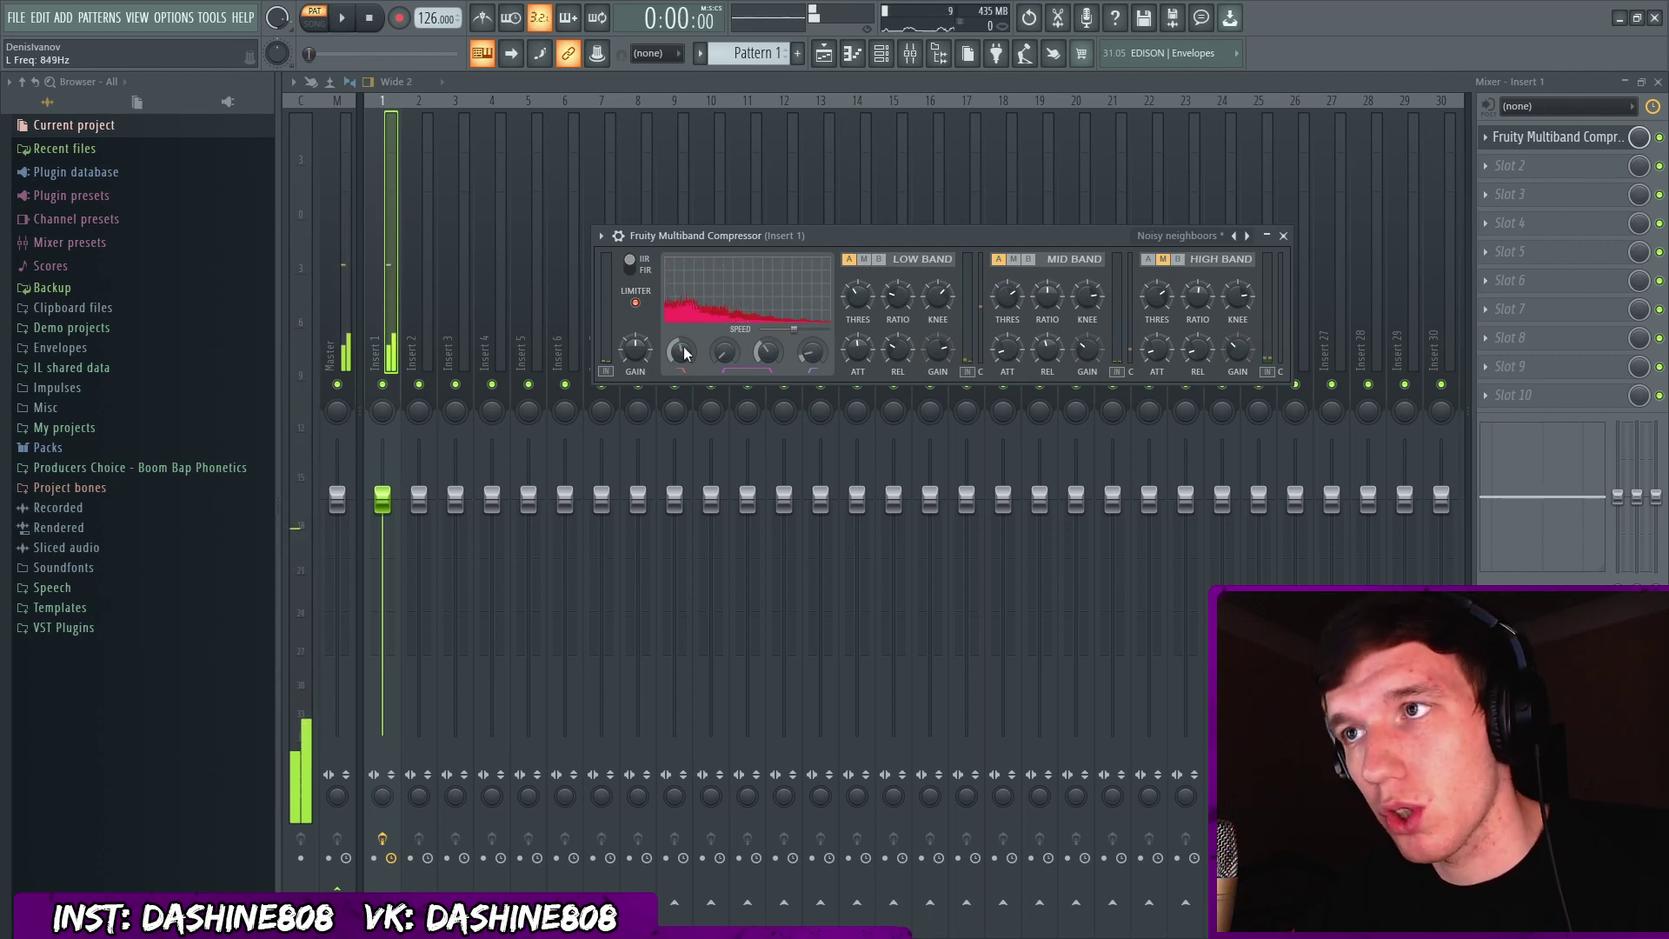
pyautogui.click(1283, 236)
# Add Fruity parametric EQ 2 in slot 2, making band 1 a Steep 4 high pass, cutting band 4 by 7.2 dB at 398 Hz and boosting band 7.
pyautogui.click(1512, 165)
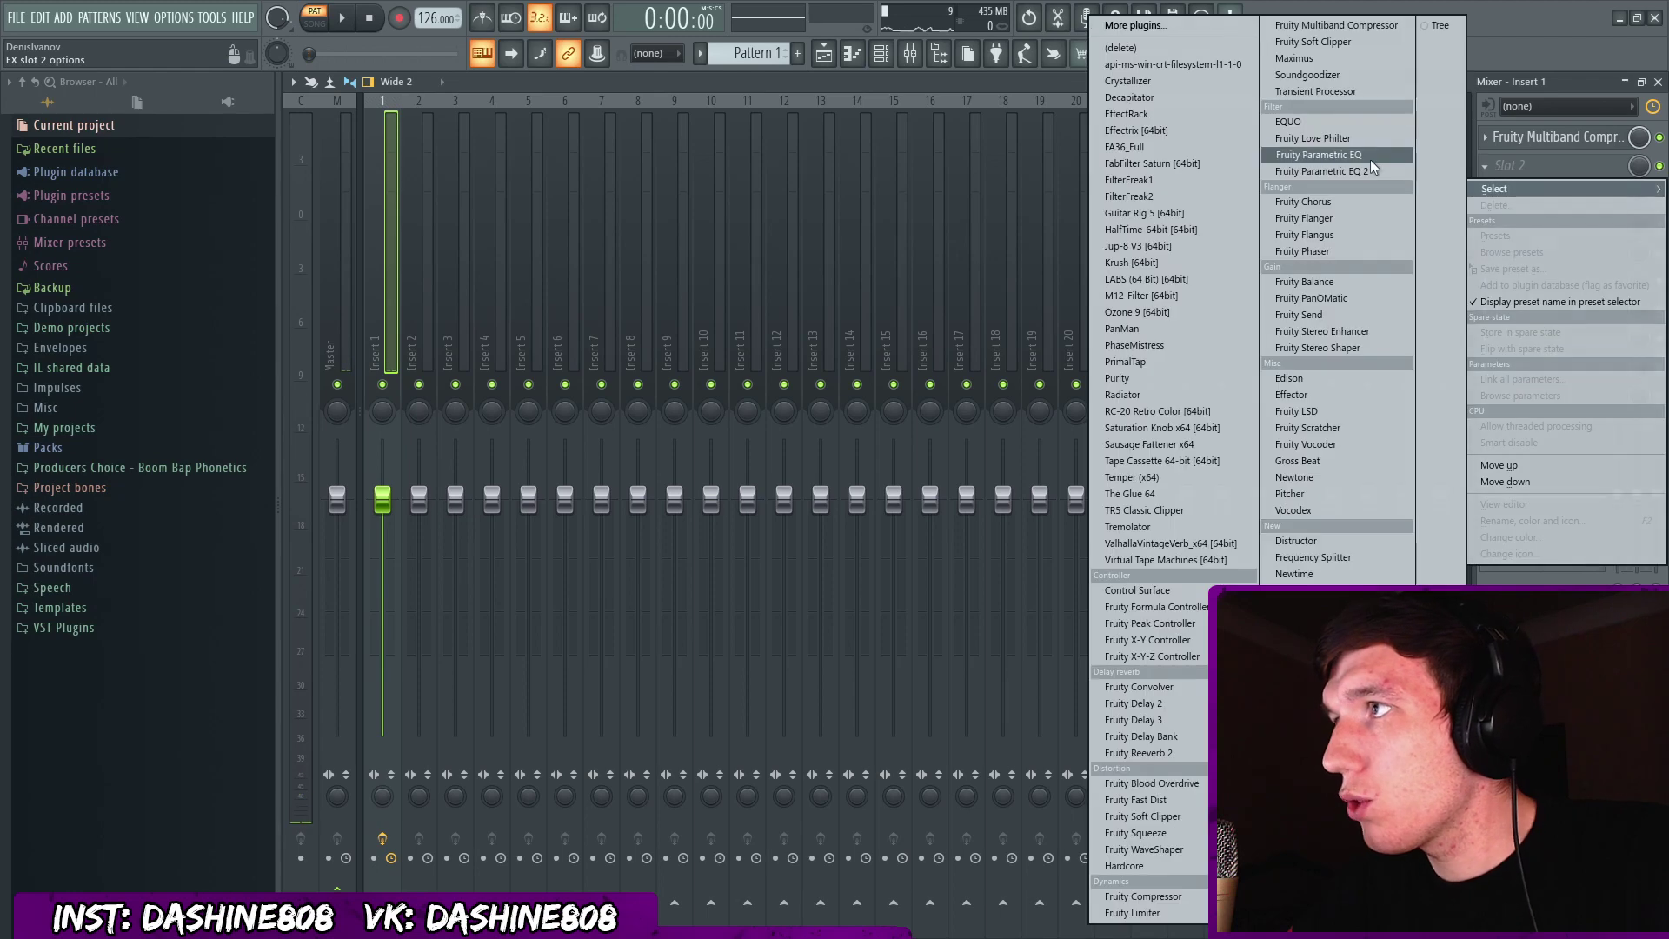
pyautogui.click(1368, 161)
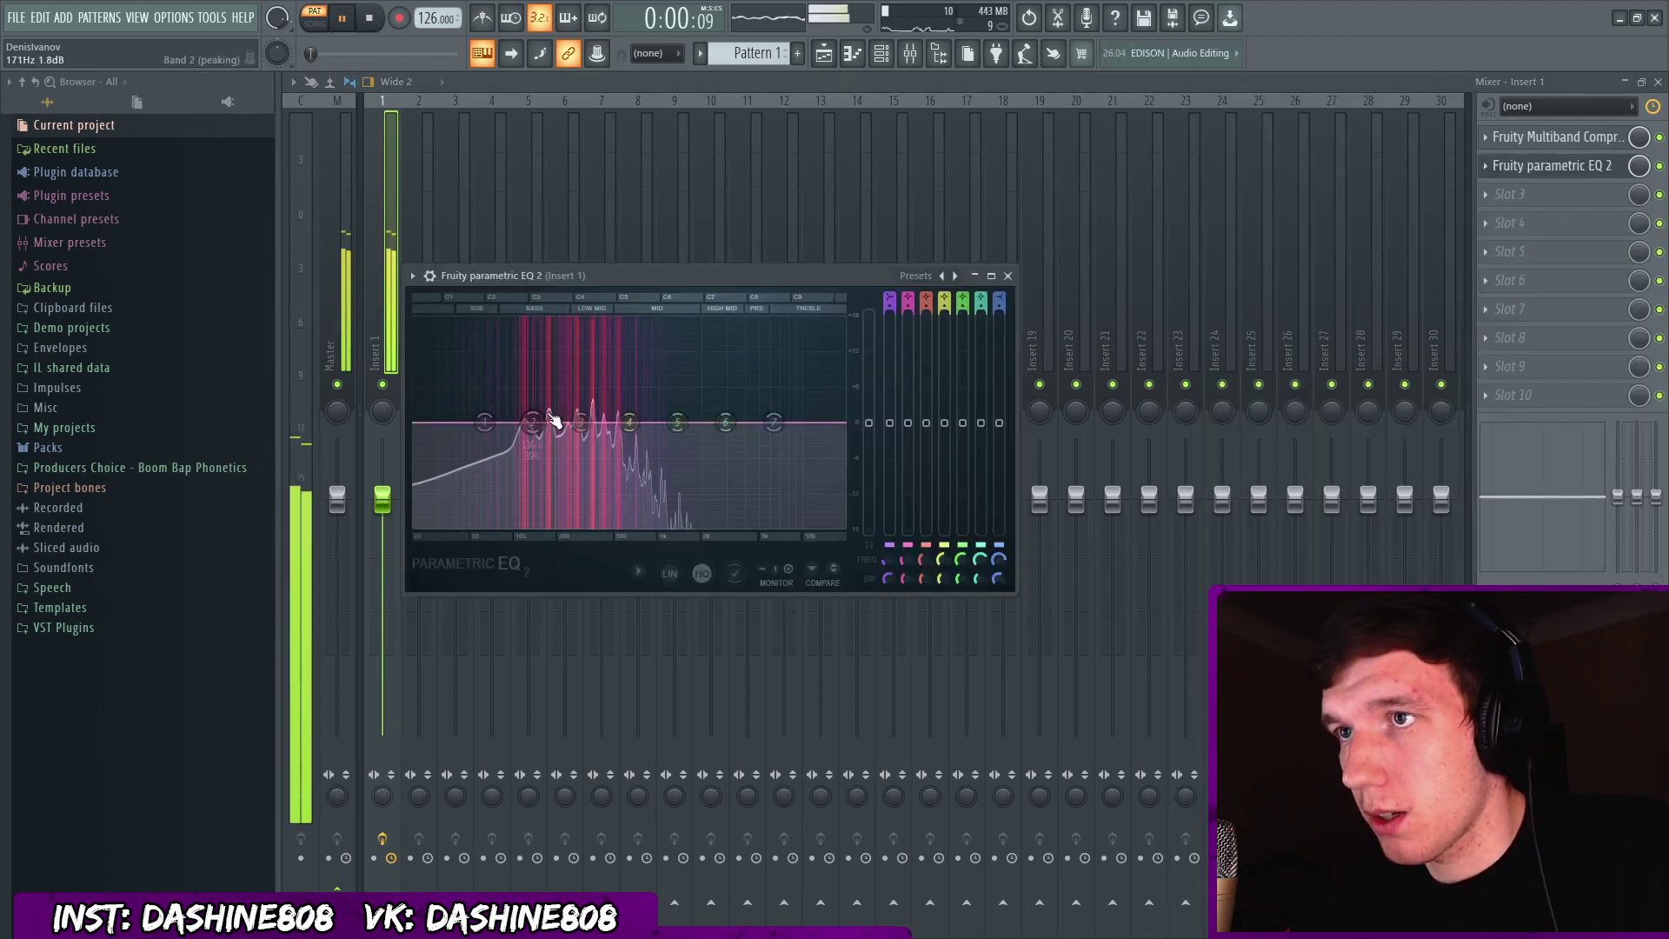
pyautogui.rightClick(484, 423)
pyautogui.moveTo(532, 467)
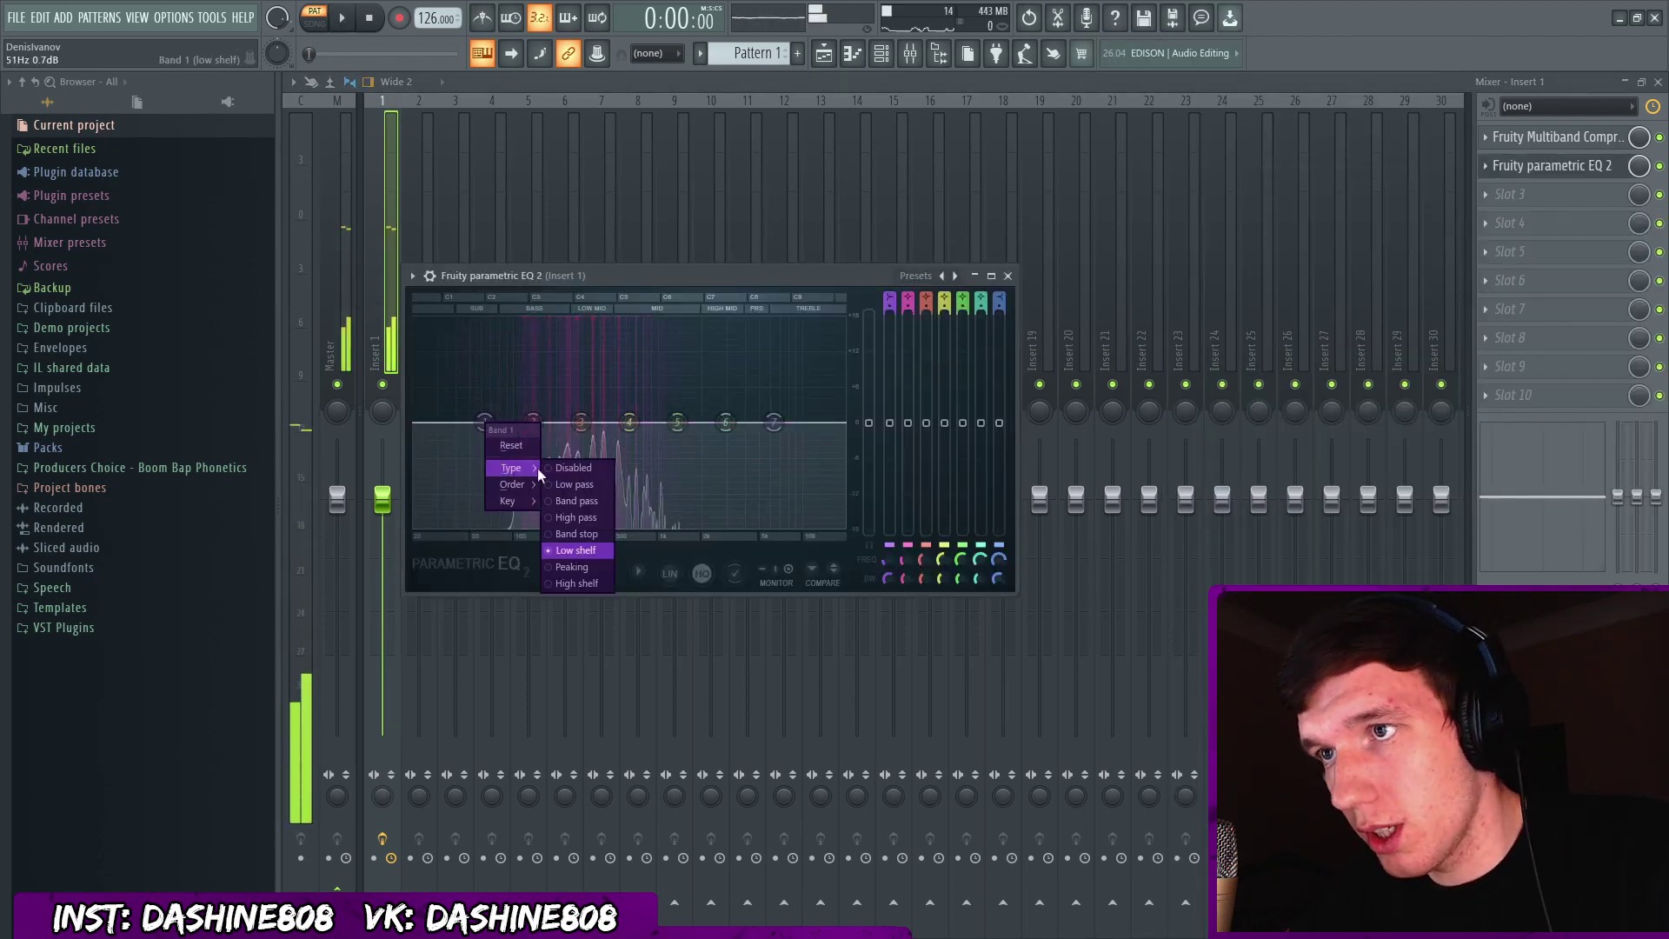
pyautogui.click(574, 518)
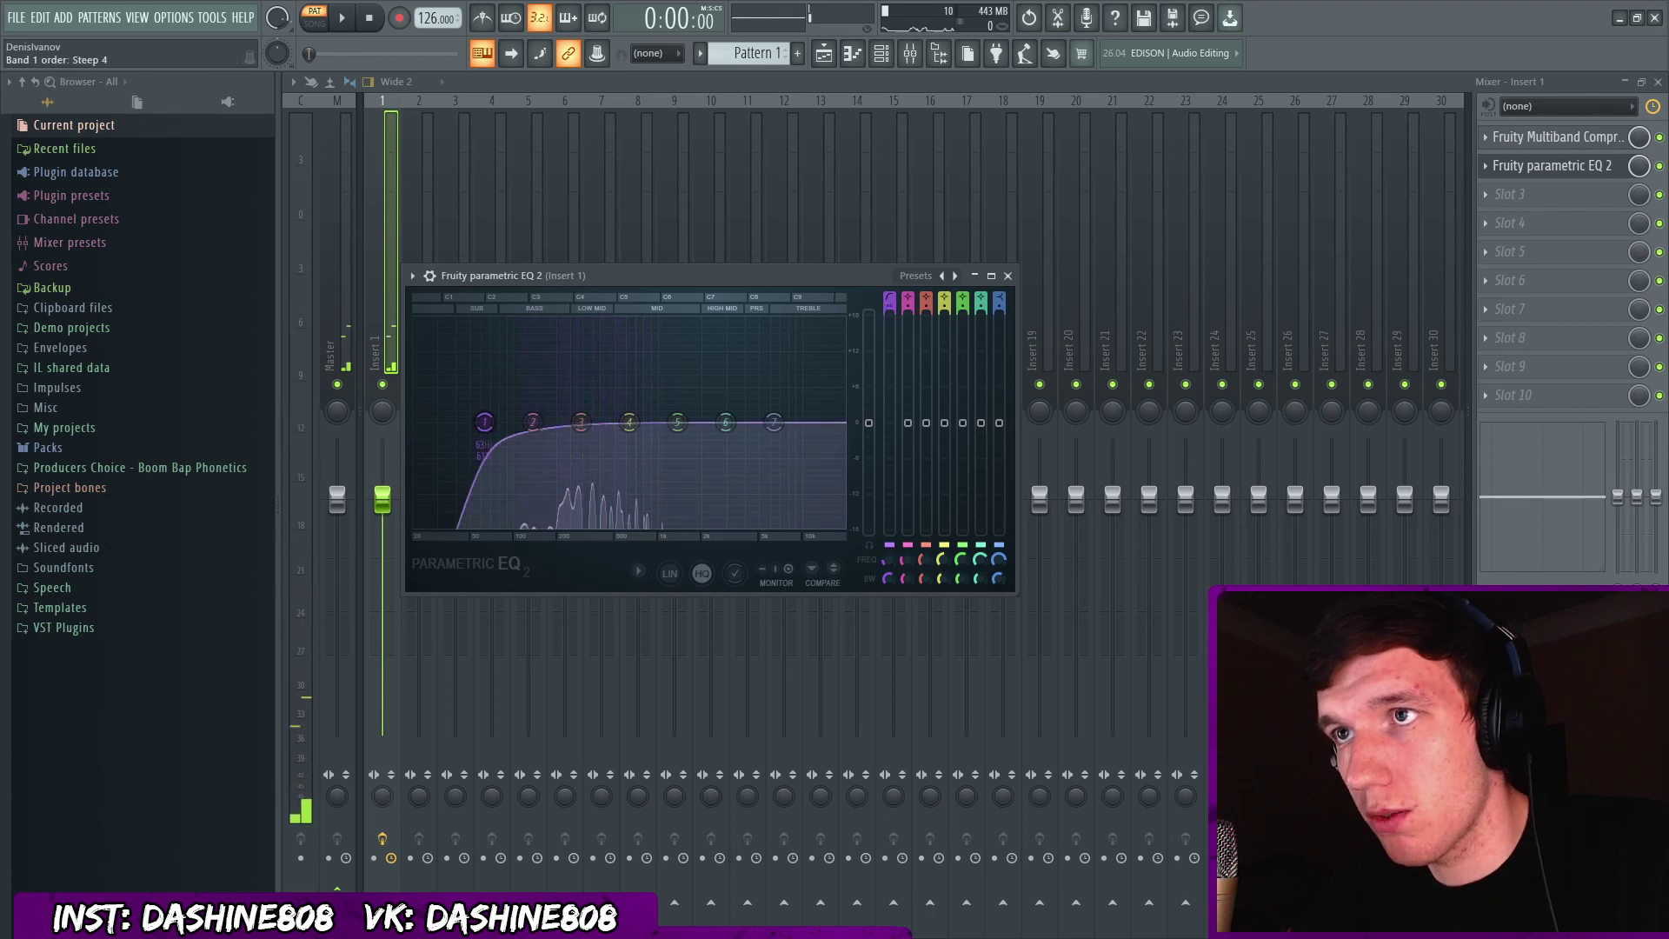
pyautogui.moveTo(485, 426); pyautogui.dragTo(555, 424)
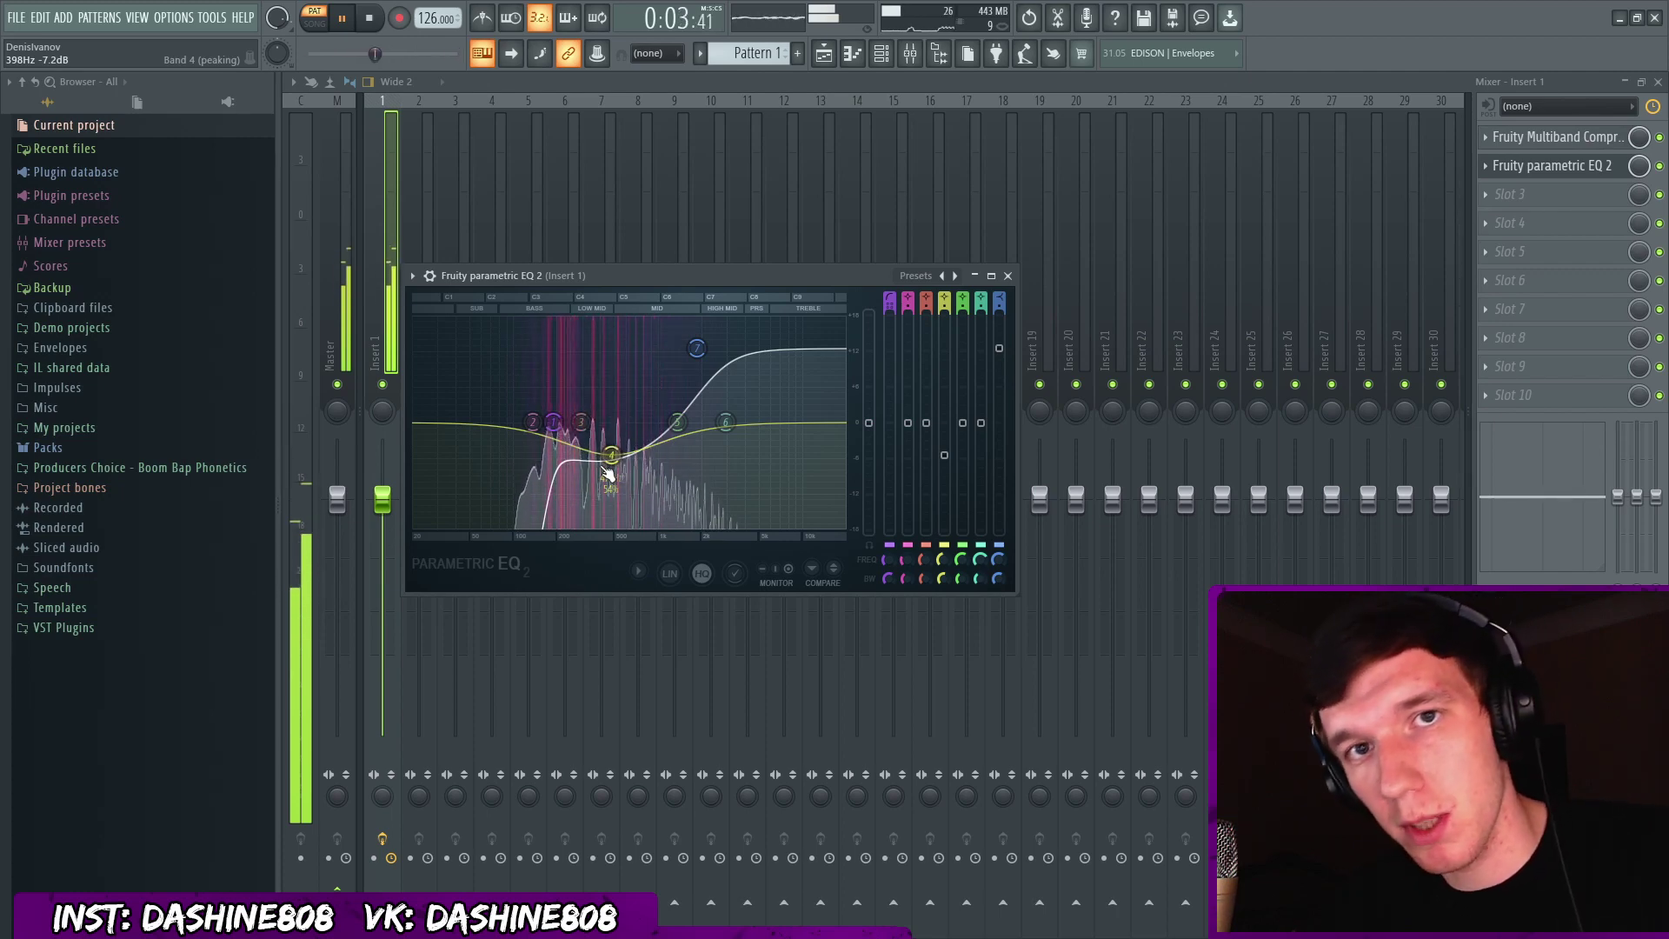
pyautogui.press('Escape')
# Add RC-20 Retro Color in slot 3 with Space at 40% and Noise, Wobble and Magnetic off, and audition it.
pyautogui.click(1484, 194)
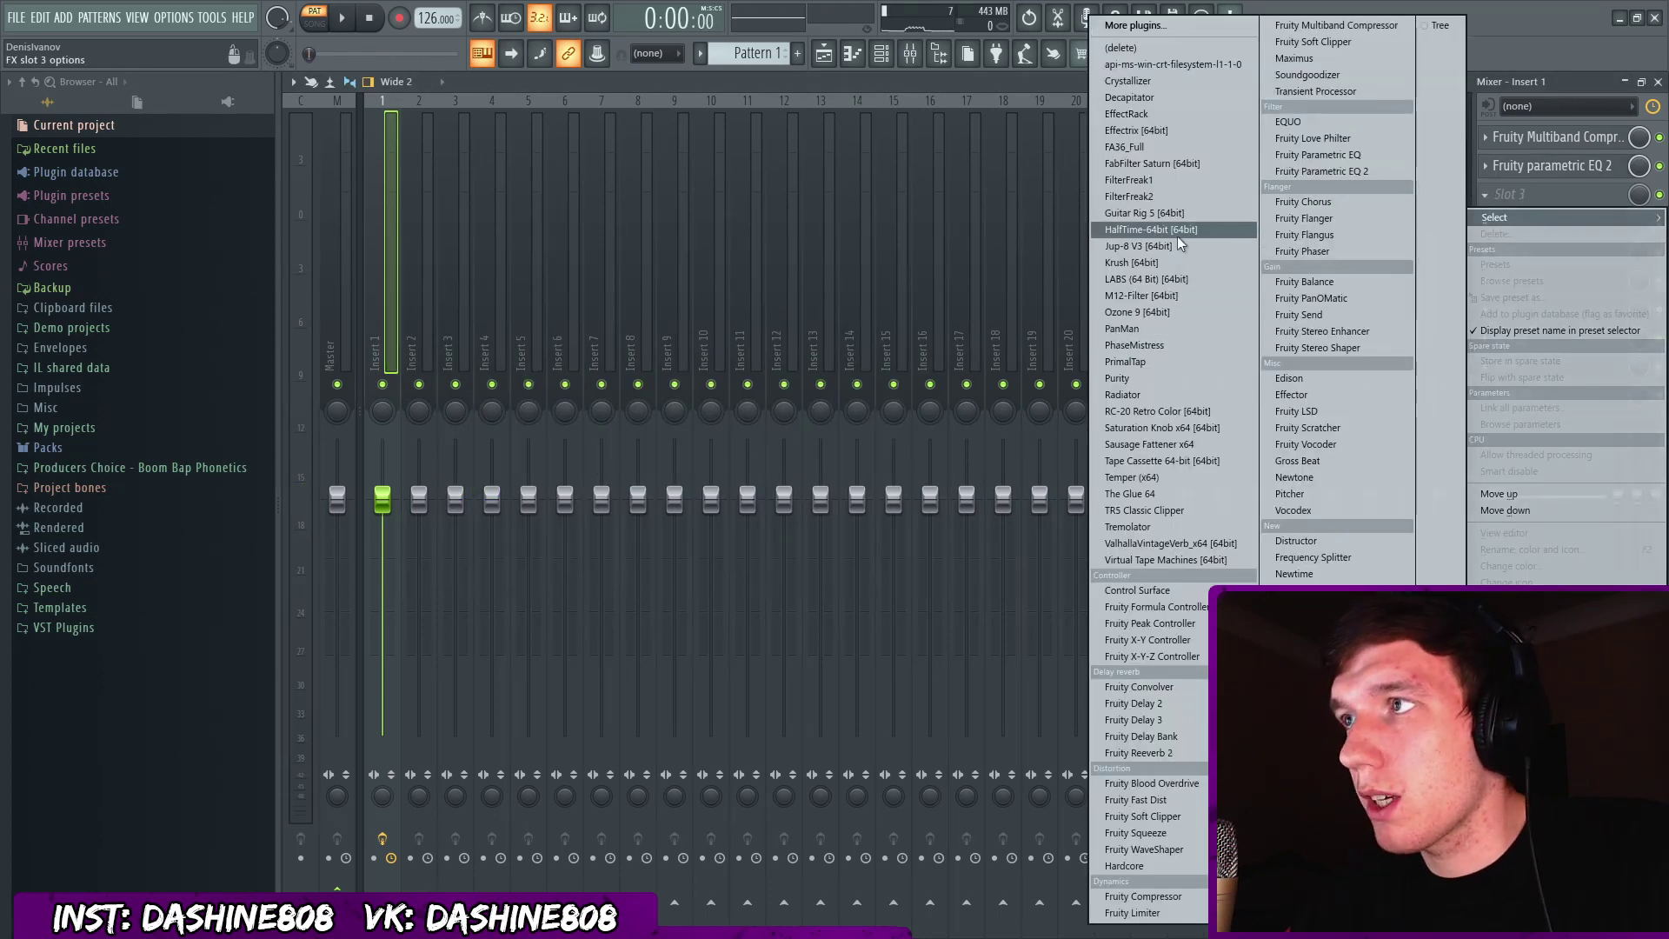
pyautogui.click(1165, 411)
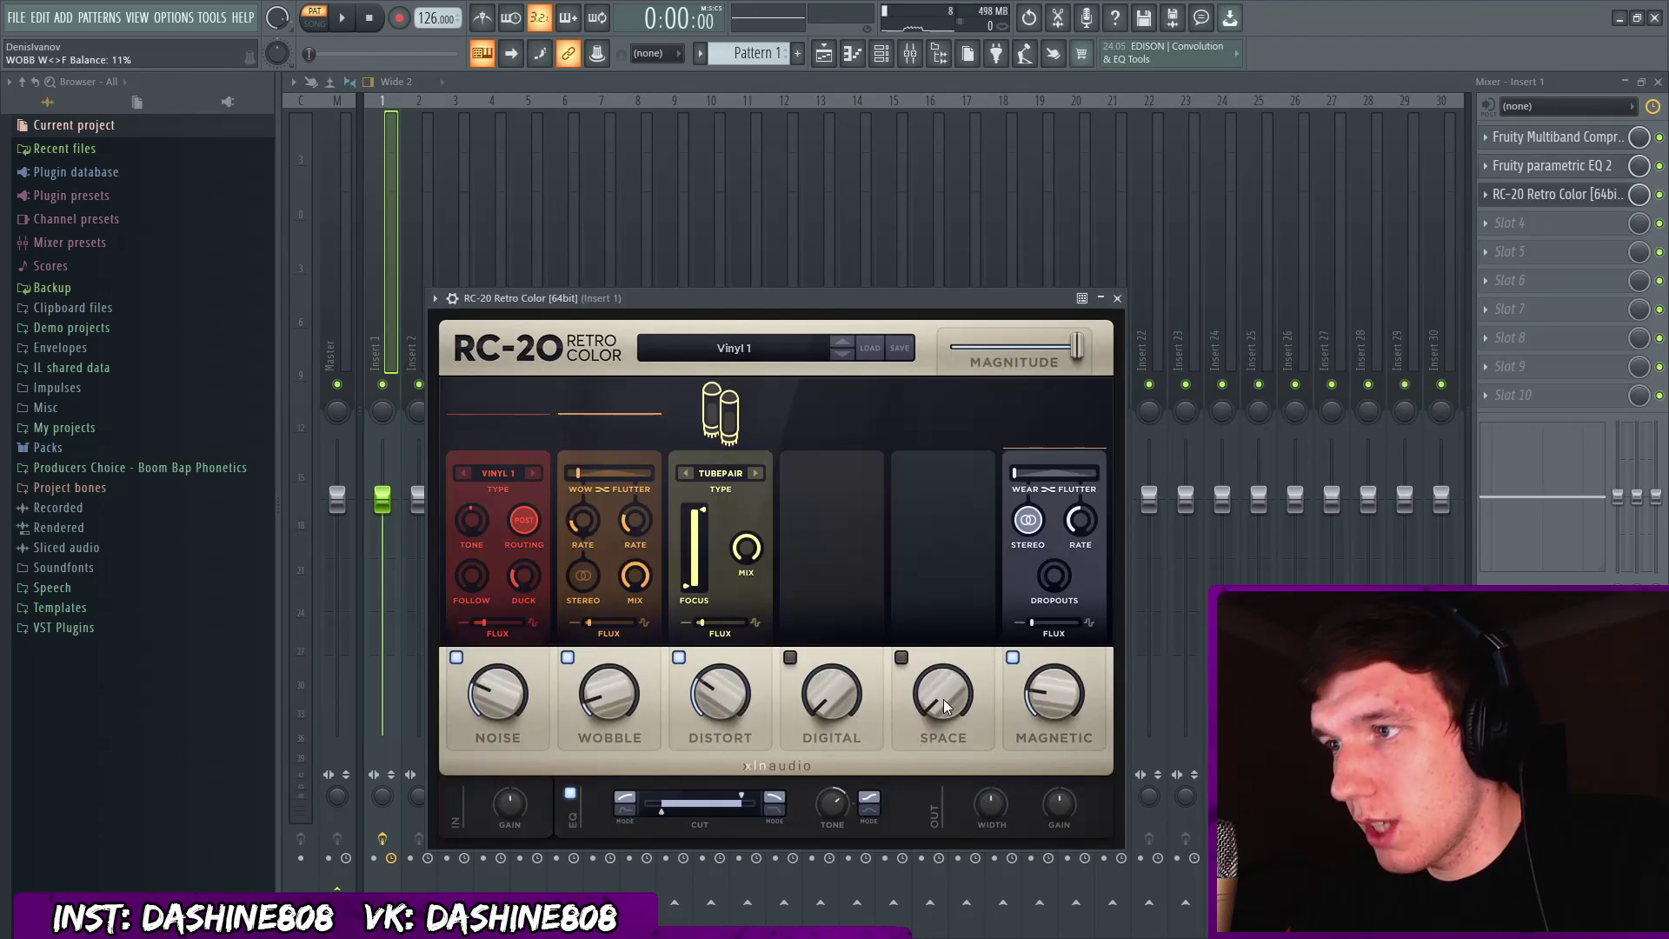
pyautogui.moveTo(944, 704); pyautogui.dragTo(935, 543)
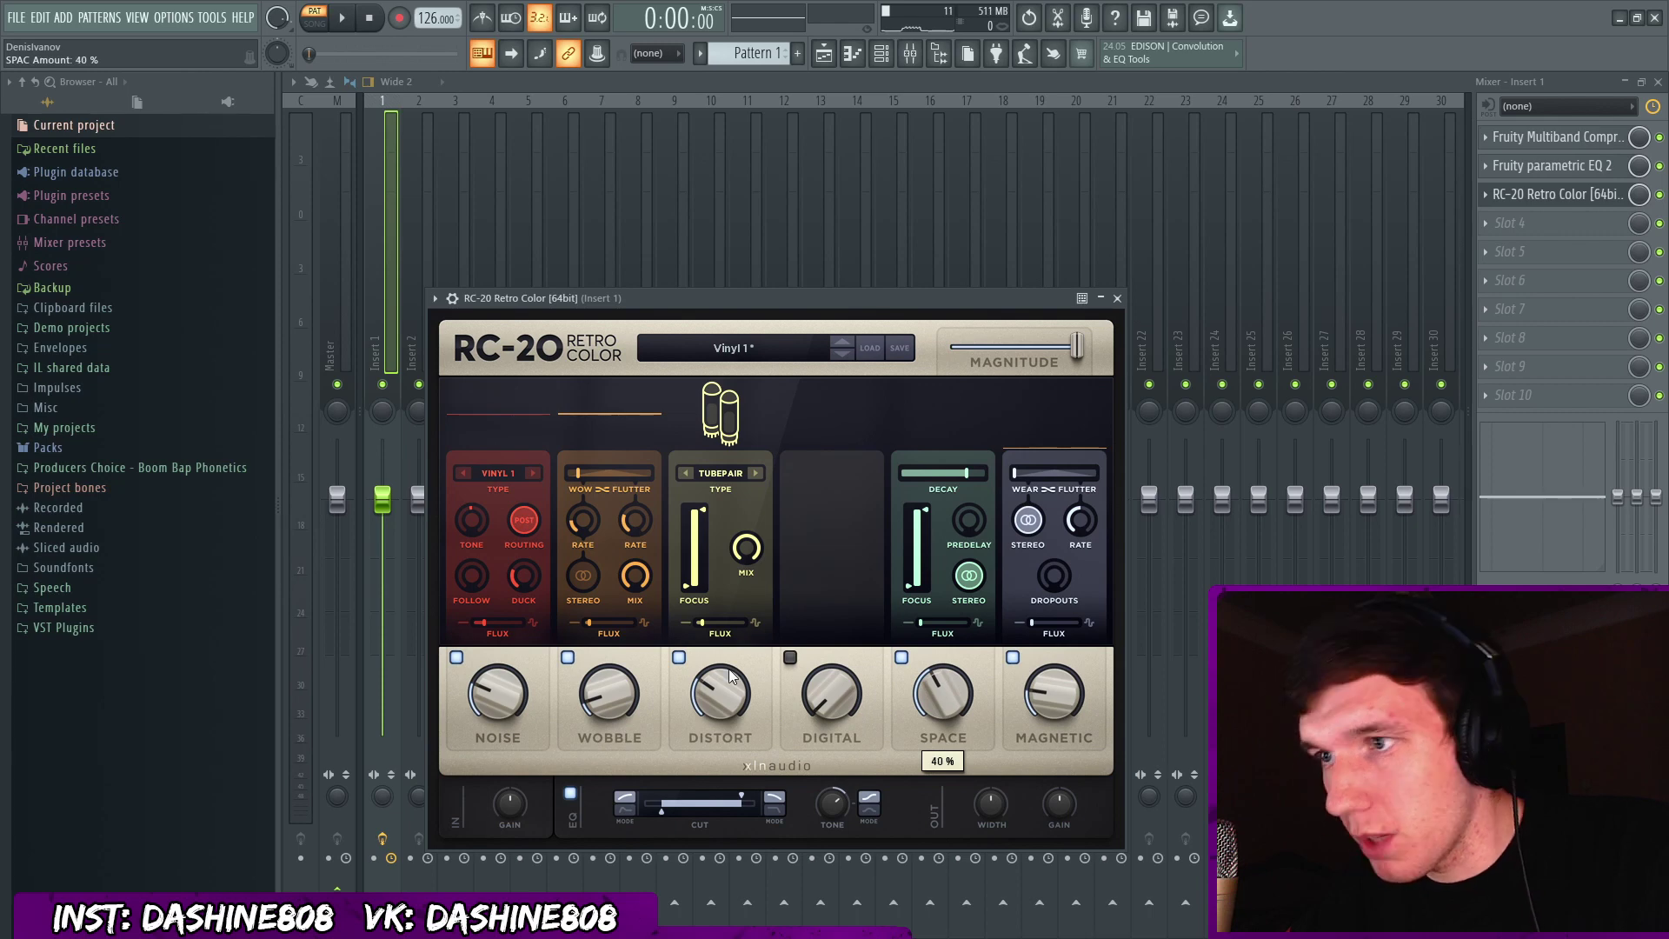
pyautogui.moveTo(706, 687)
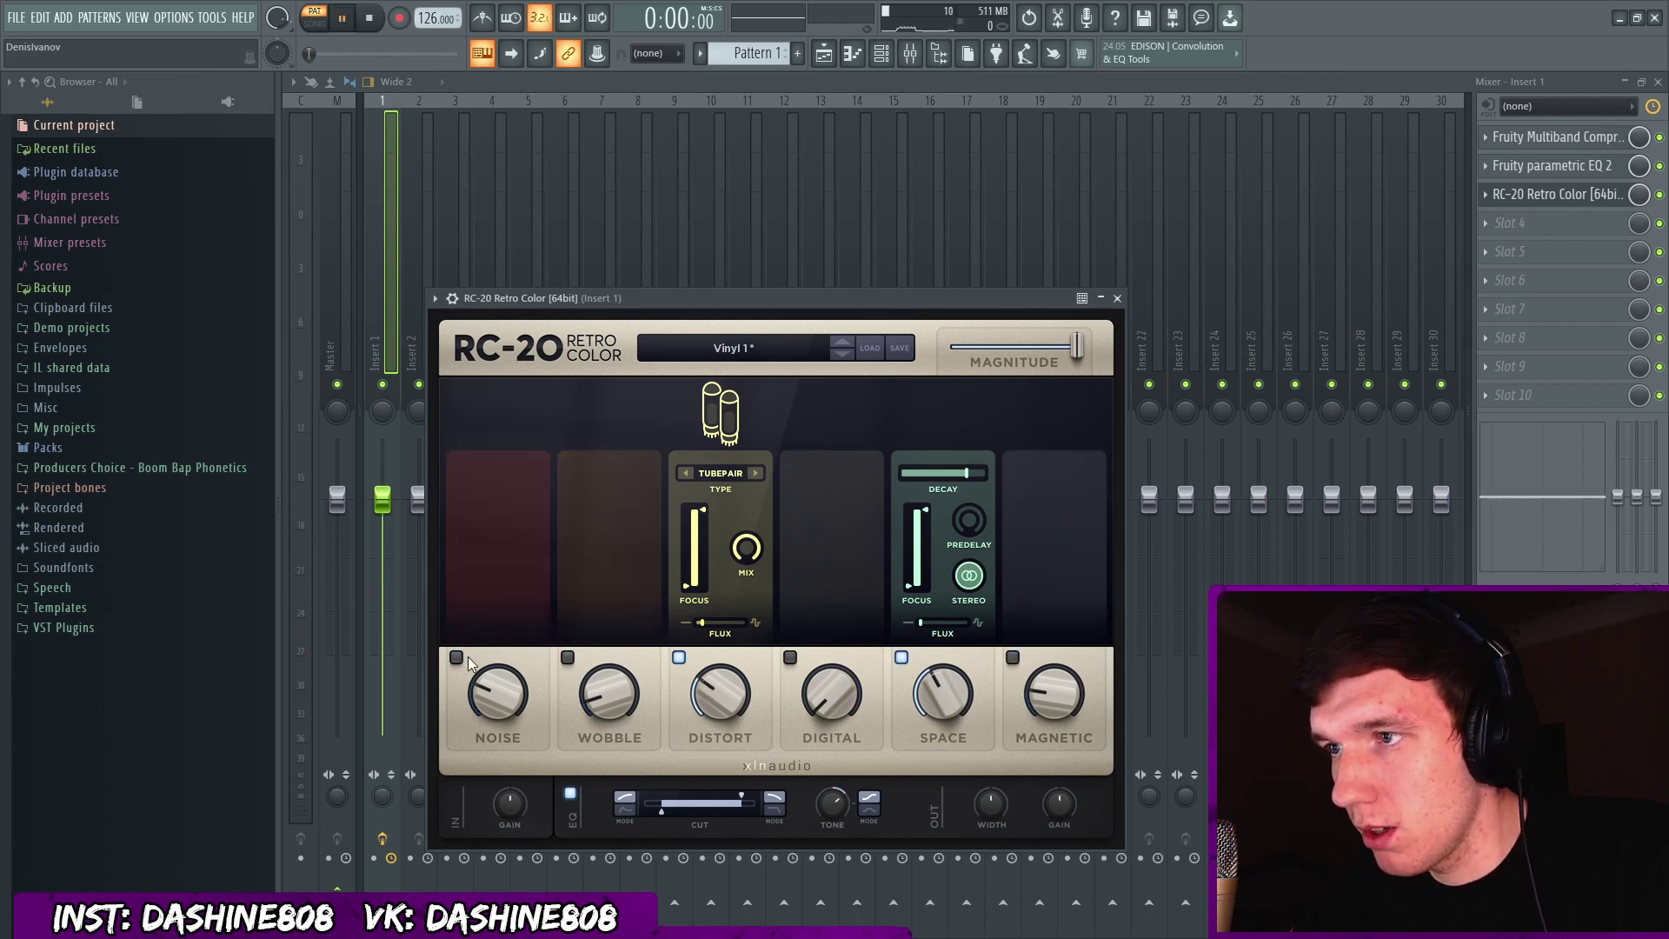
pyautogui.press('space')
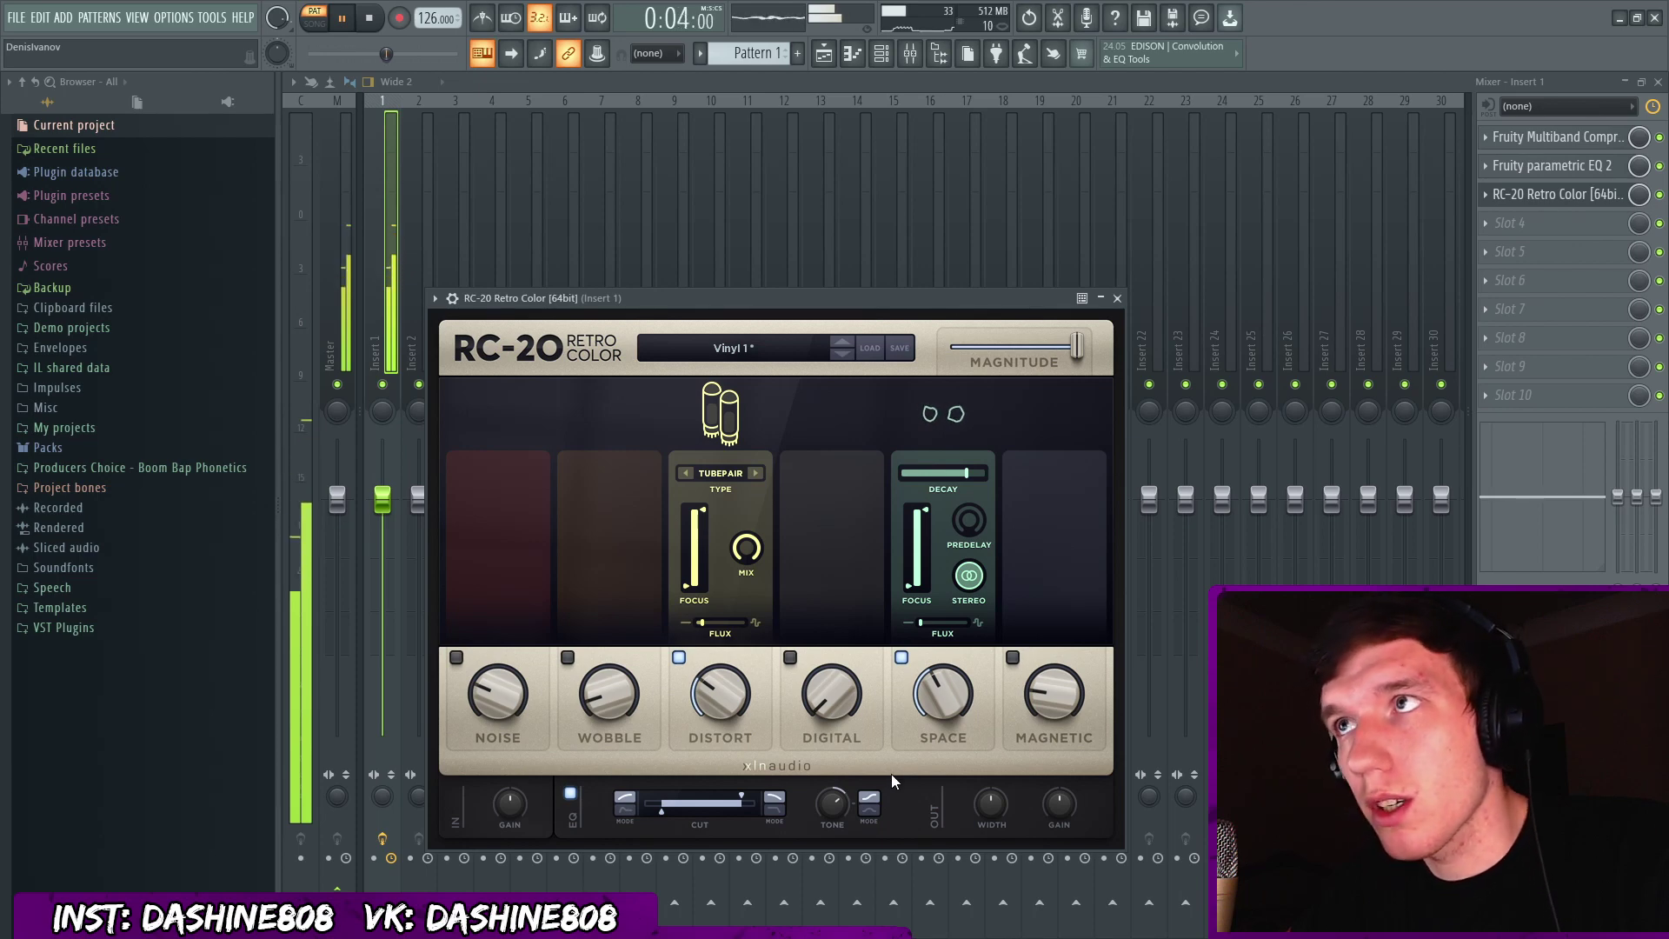
pyautogui.press('Escape')
# Lower the Insert 1 fader to about -6.9 dB and play back the chords.
pyautogui.moveTo(383, 500); pyautogui.dragTo(383, 516)
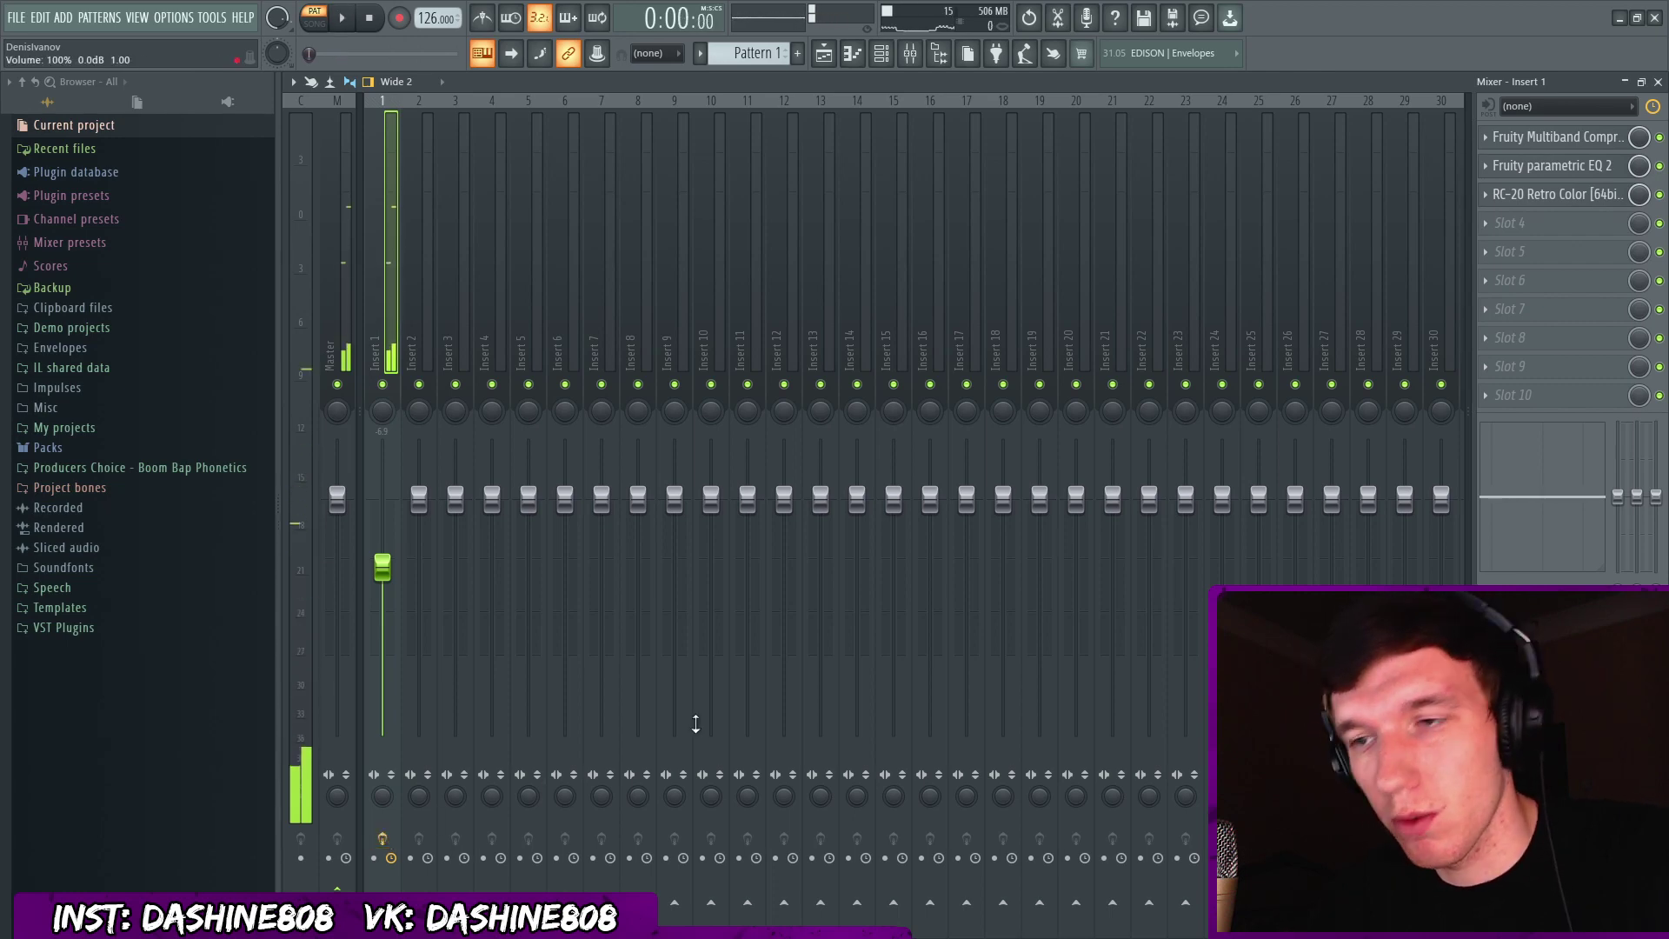
pyautogui.press('space')
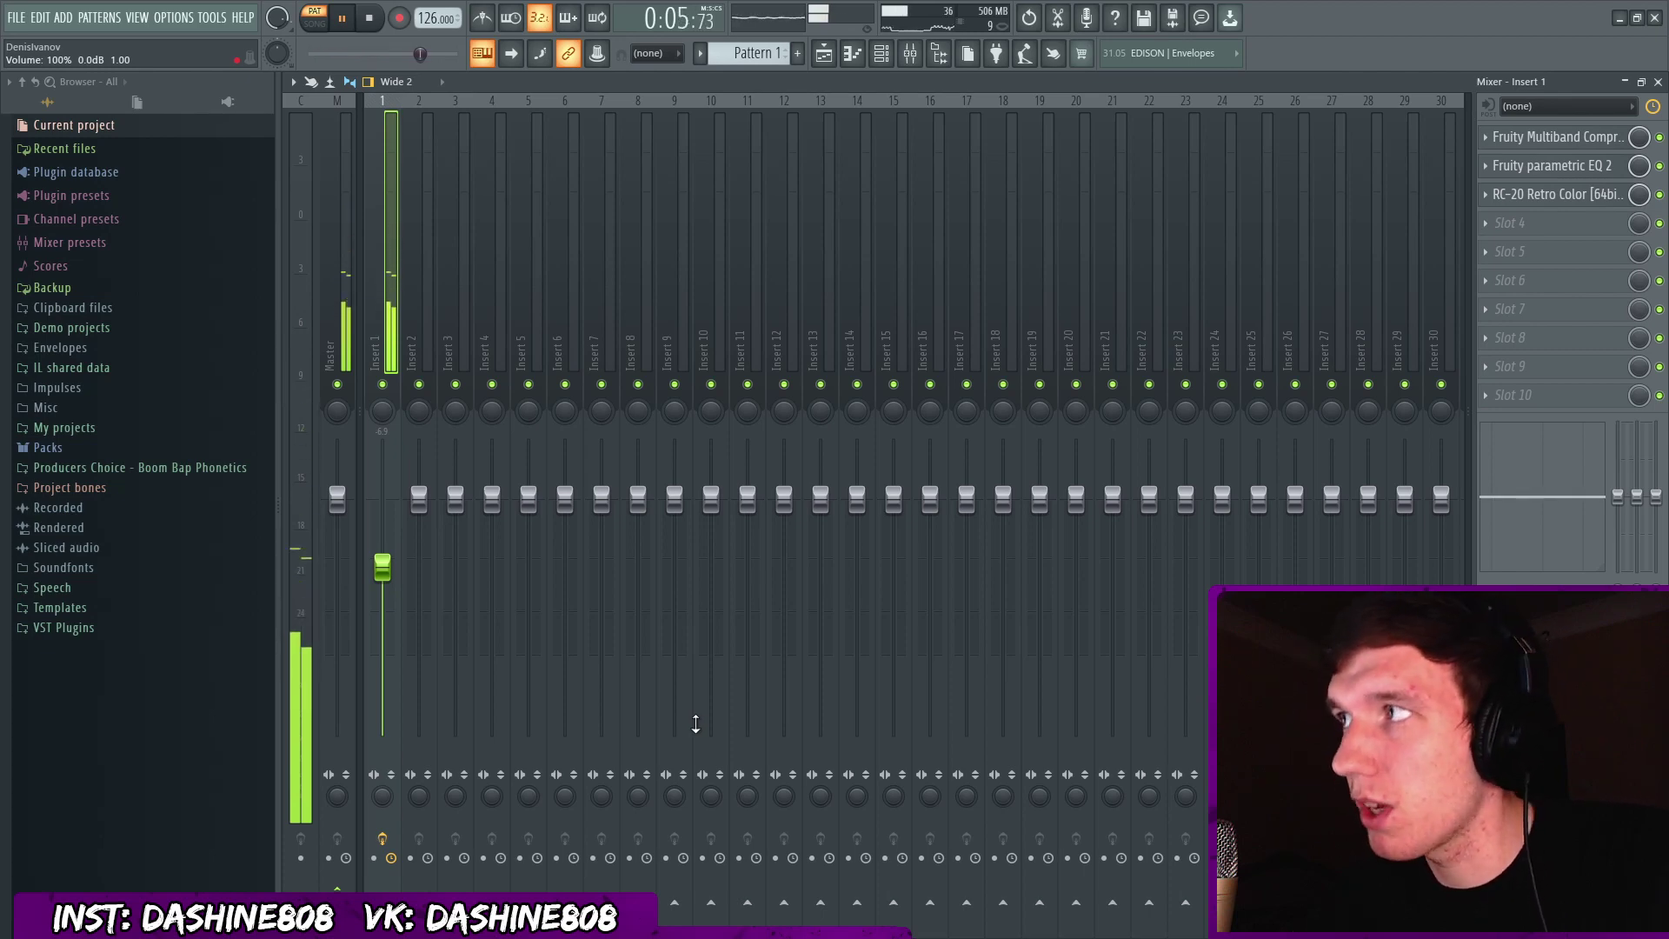
pyautogui.press('space')
# Move Purity above ElectraX in the channel rack, route it to mixer track 2 and open its piano roll.
pyautogui.press('F9')
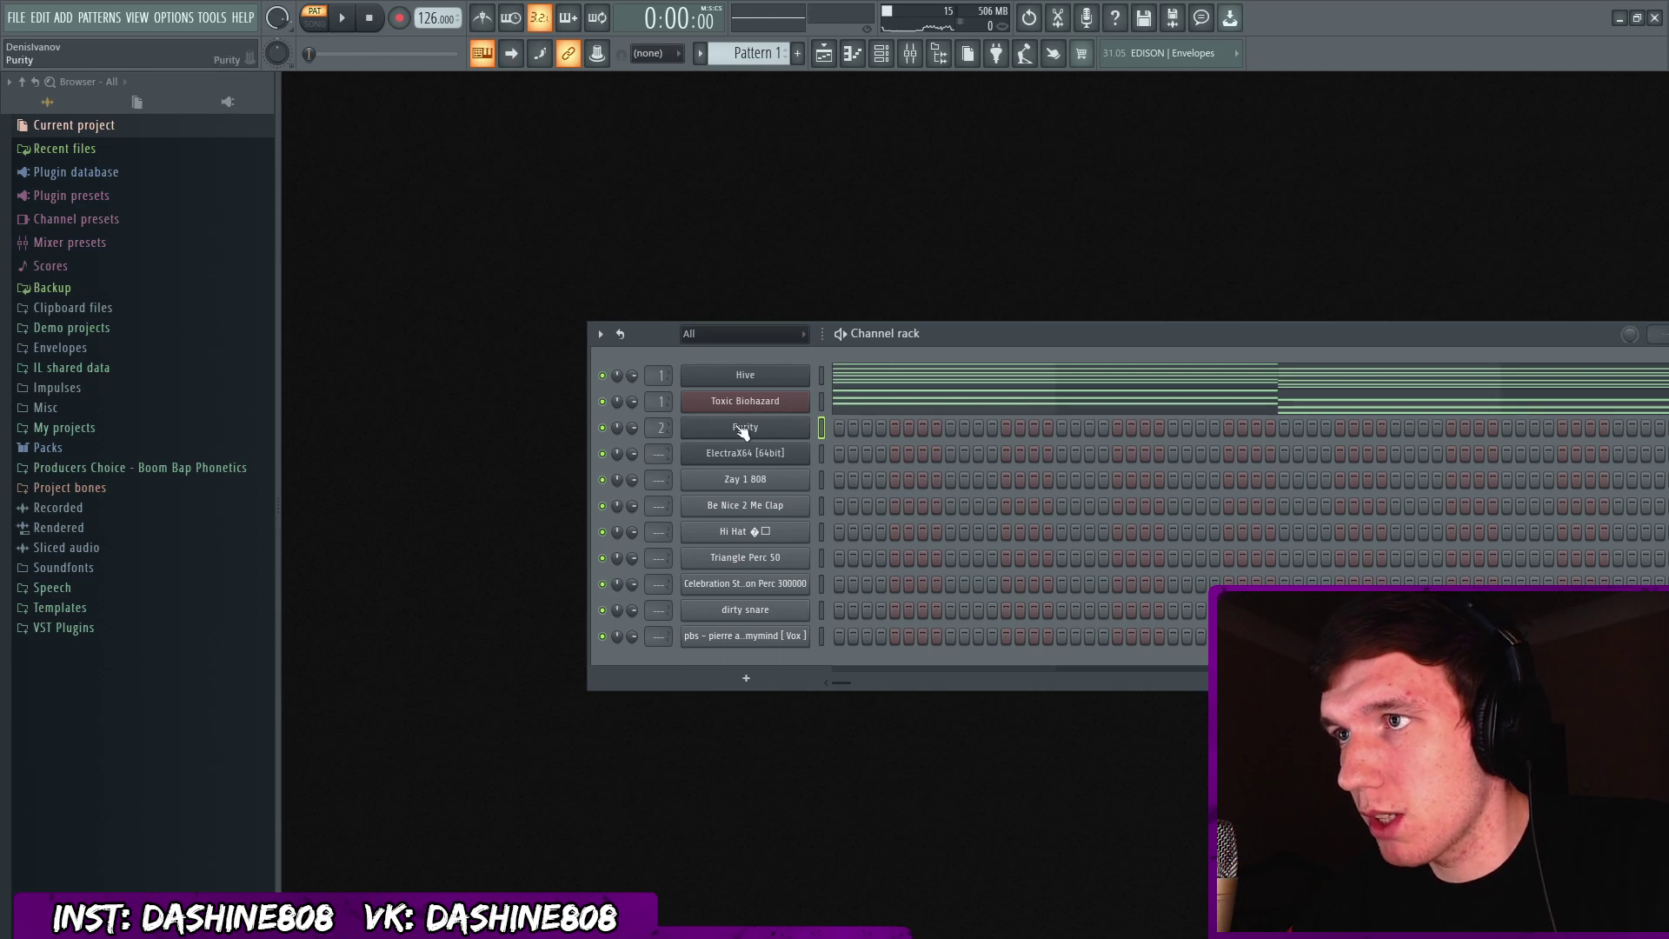
pyautogui.rightClick(743, 429)
pyautogui.click(668, 428)
pyautogui.rightClick(758, 427)
pyautogui.click(842, 428)
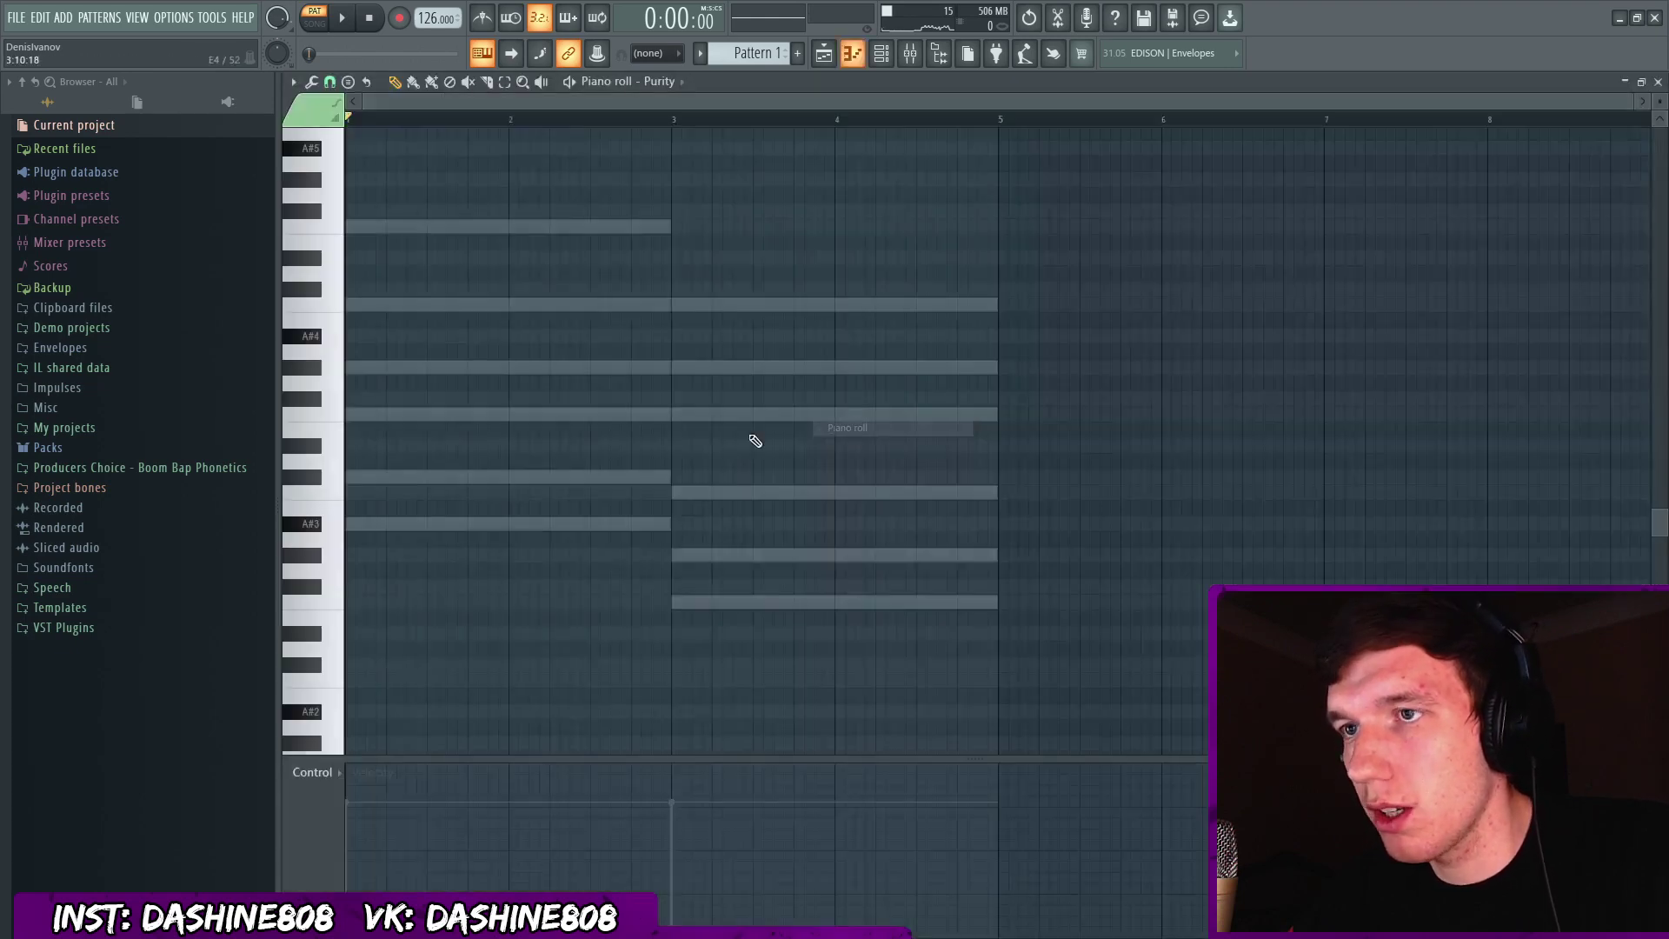
# Enter short consecutive A#7, C8 and F7 notes at the start of bar 1 in the Purity piano roll and play them back.
pyautogui.scroll(3, 386, 524)
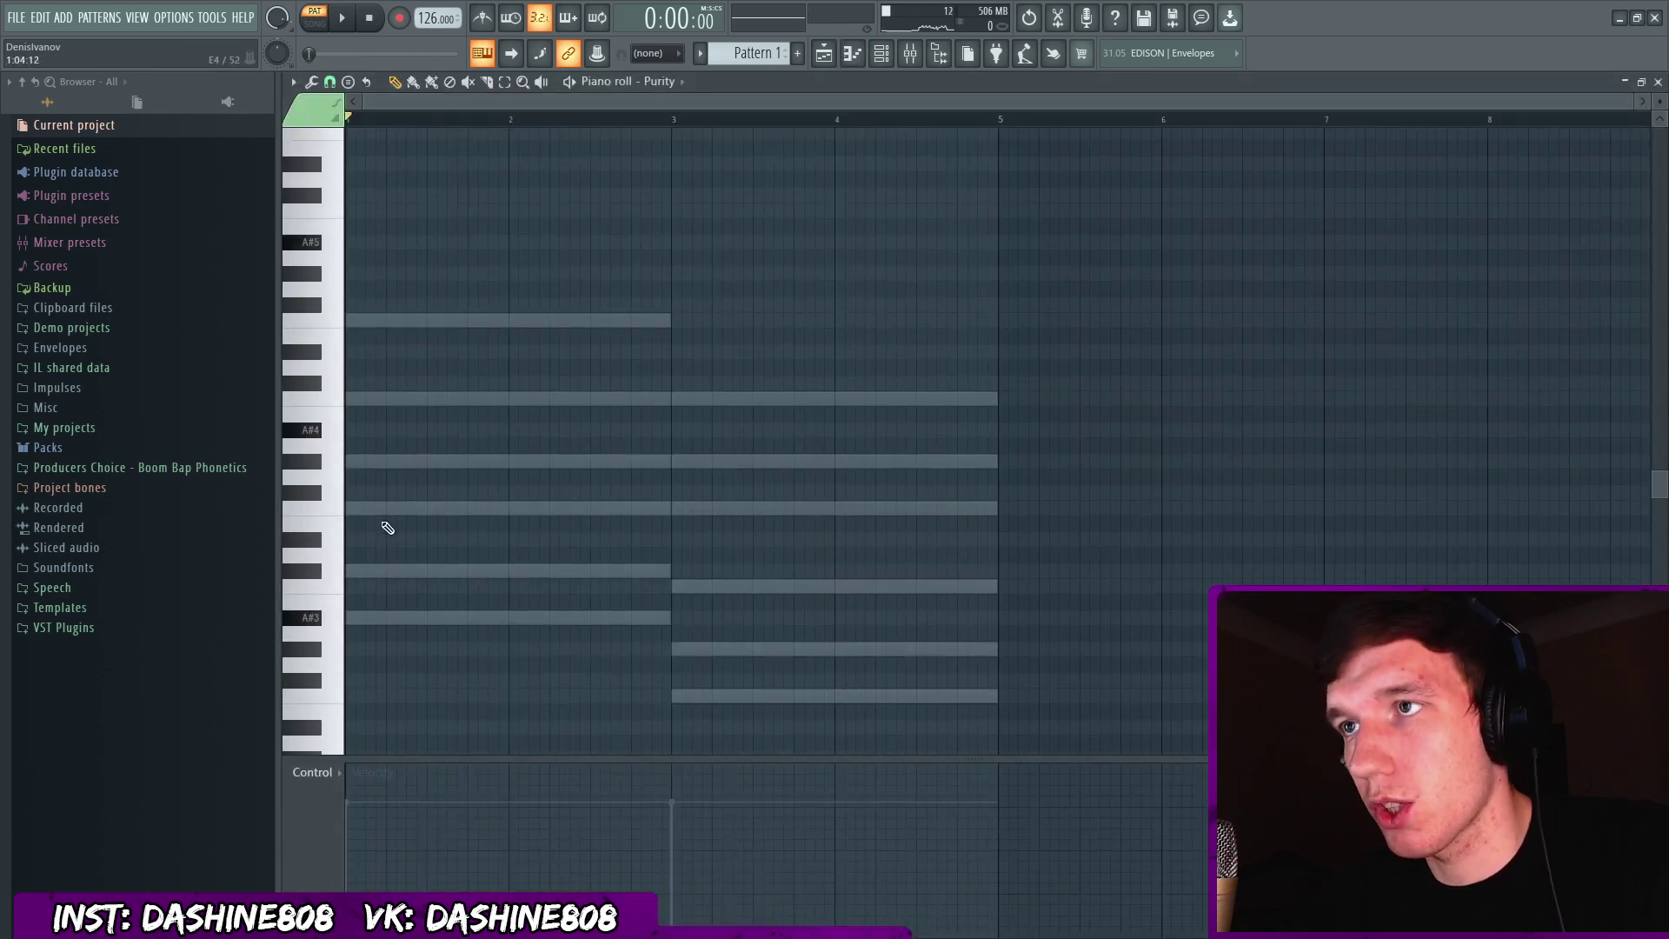
pyautogui.scroll(12, 388, 521)
pyautogui.click(380, 244)
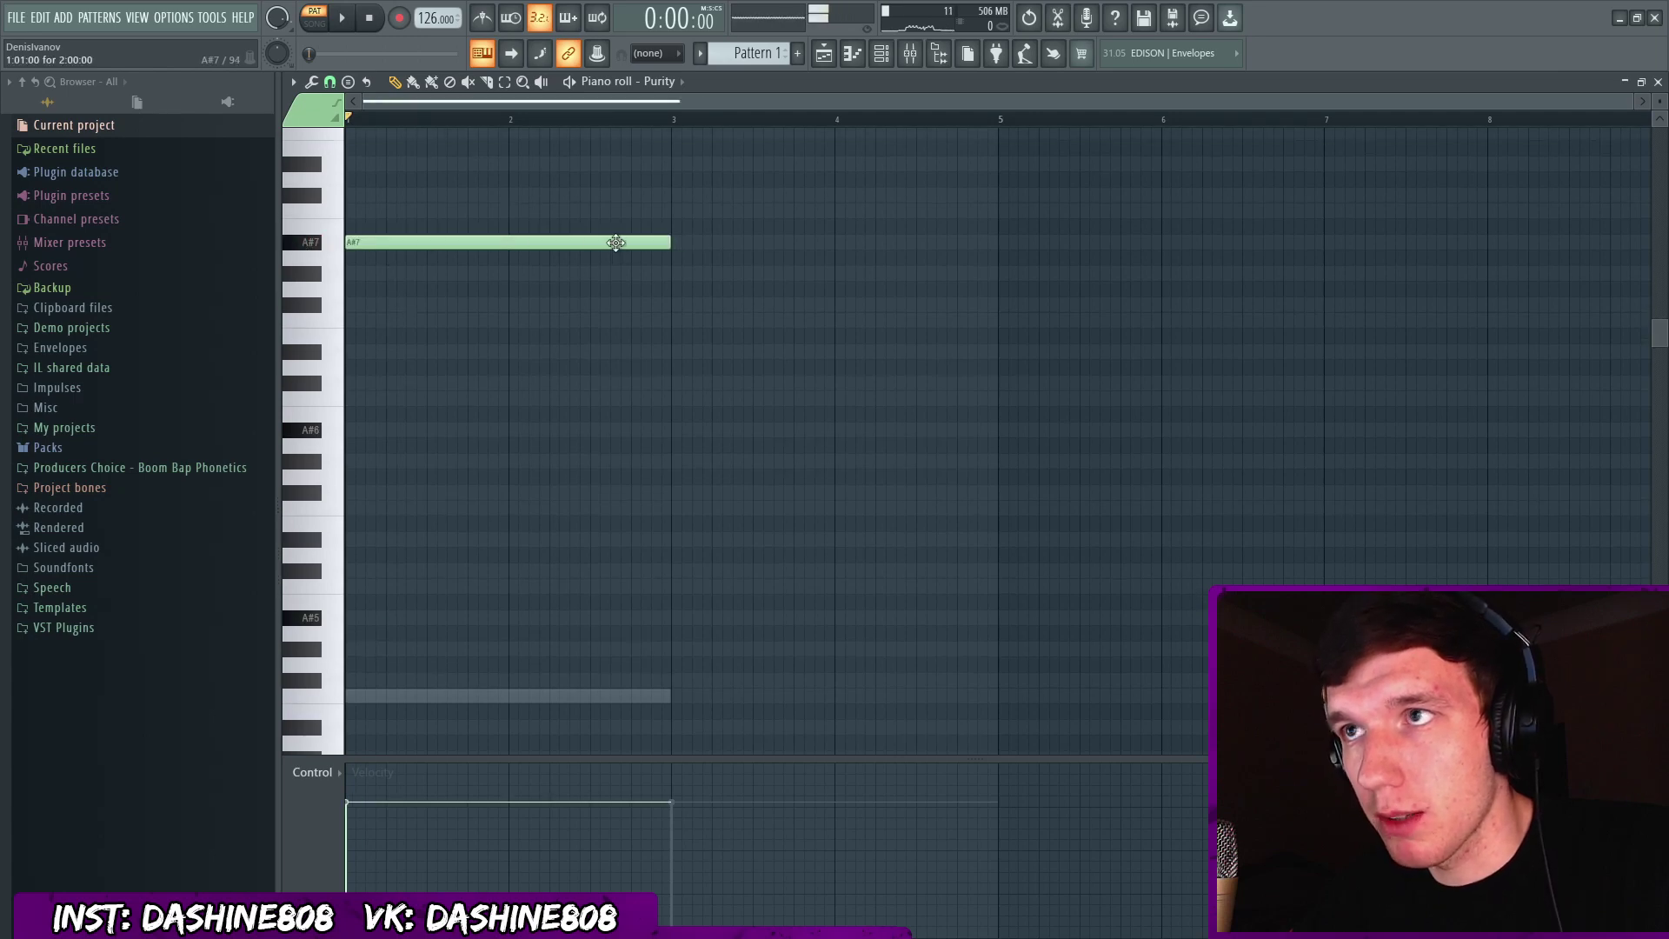
pyautogui.moveTo(620, 252); pyautogui.dragTo(394, 295)
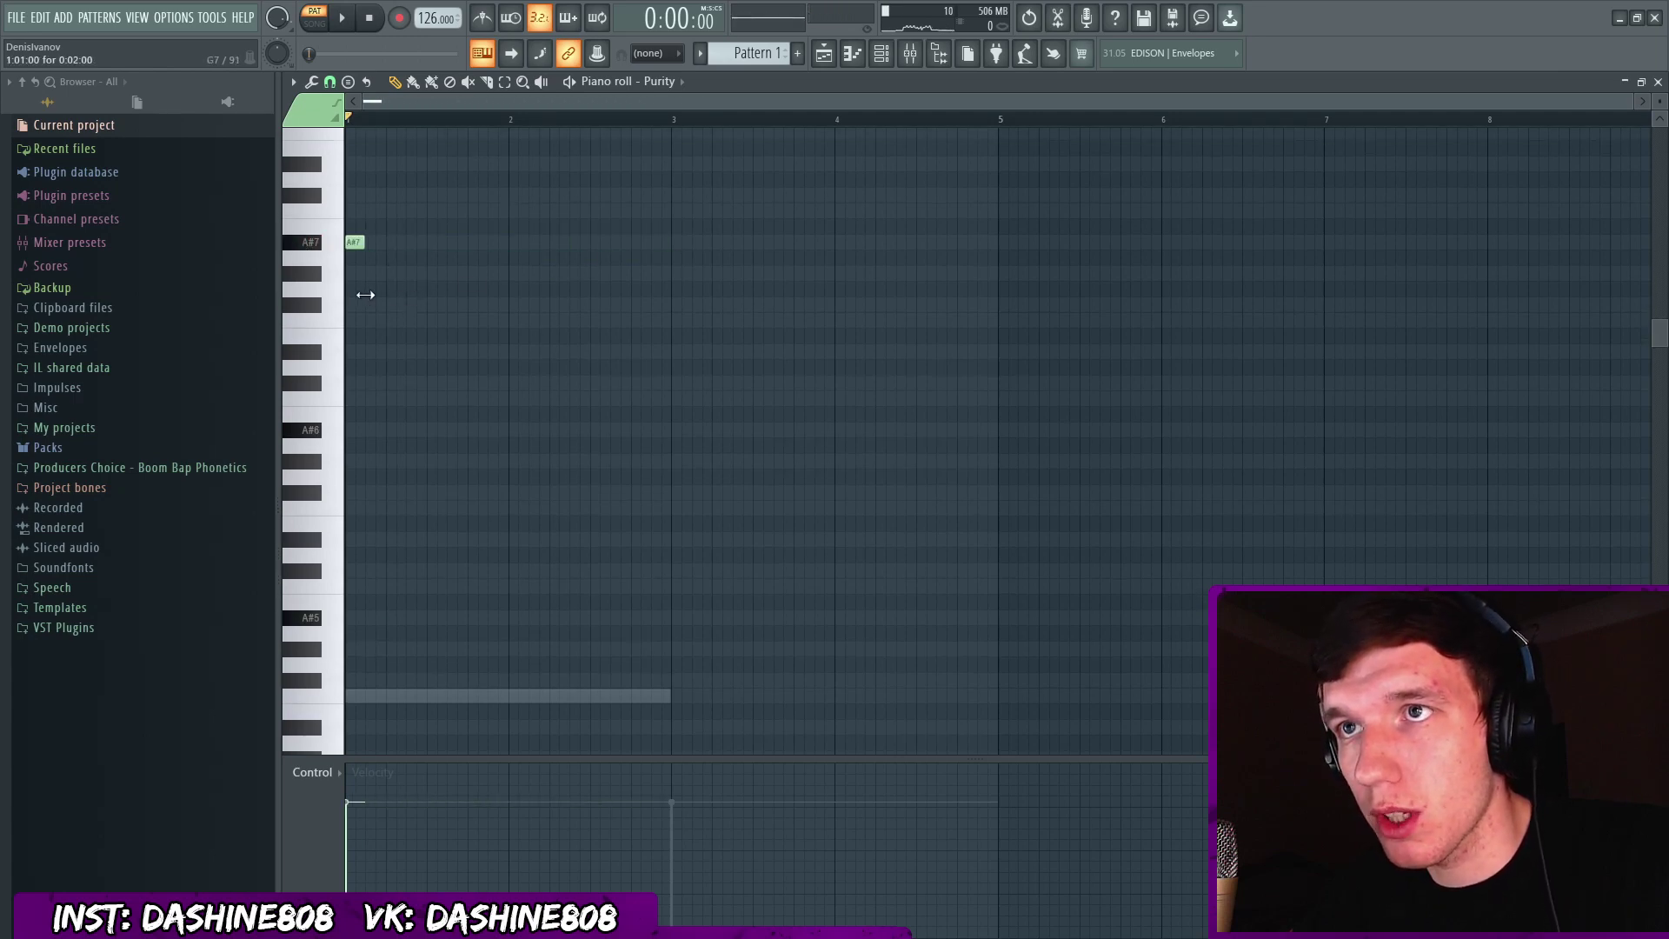
pyautogui.scroll(5, 365, 298)
pyautogui.click(379, 336)
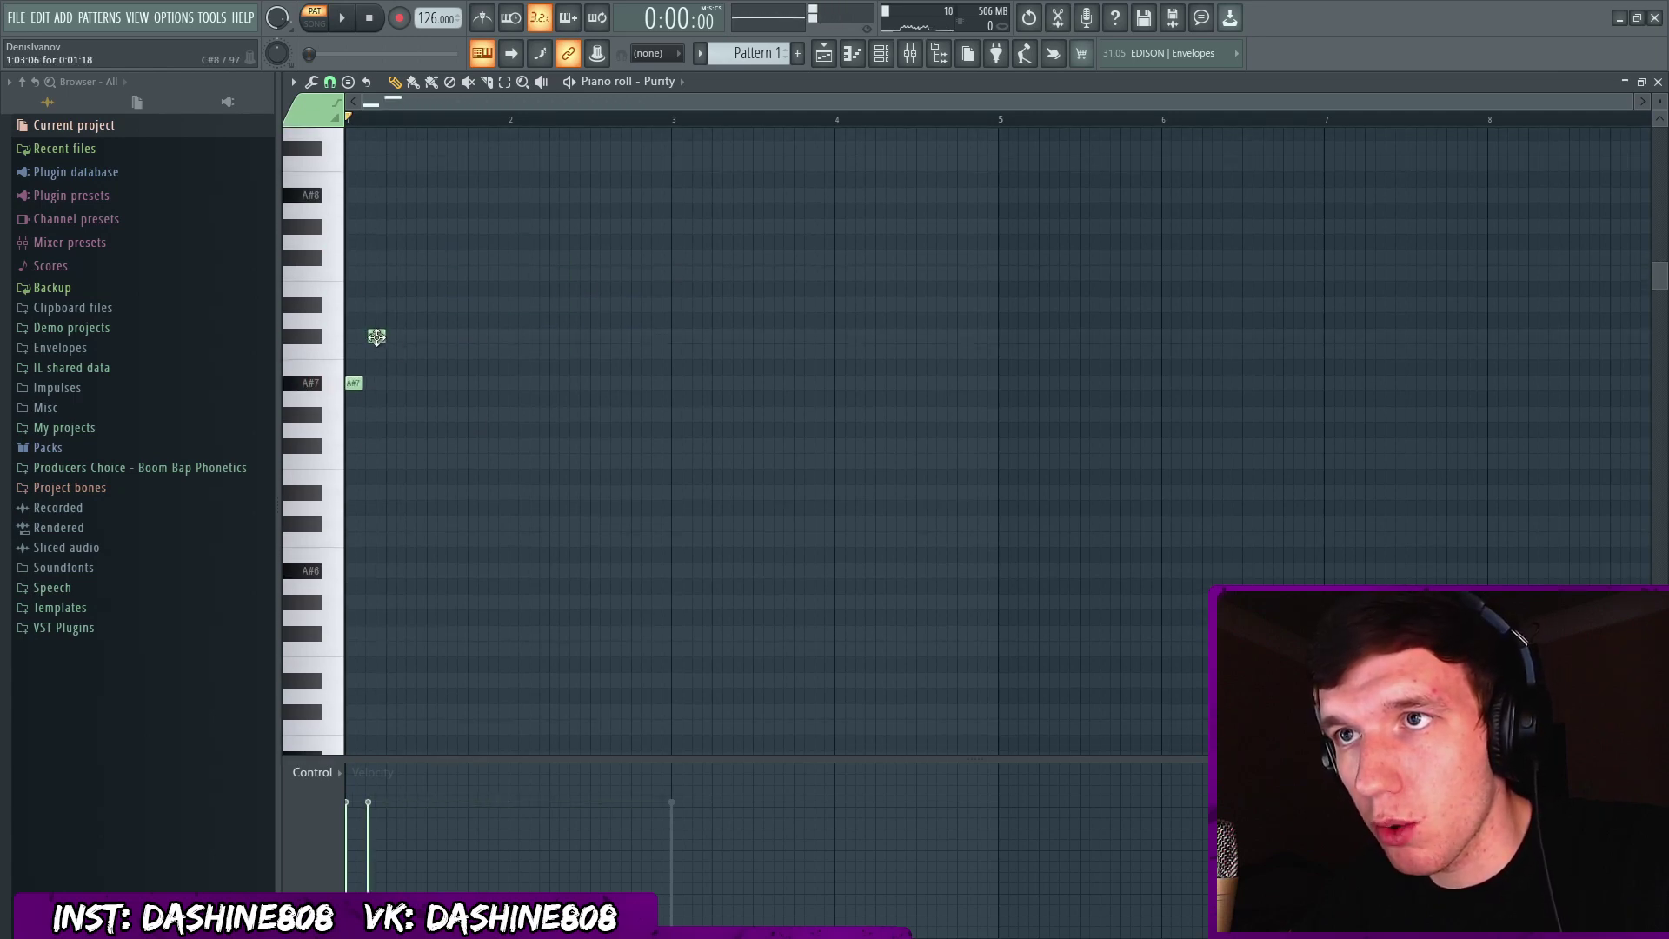
pyautogui.moveTo(375, 336); pyautogui.dragTo(373, 352)
pyautogui.click(388, 447)
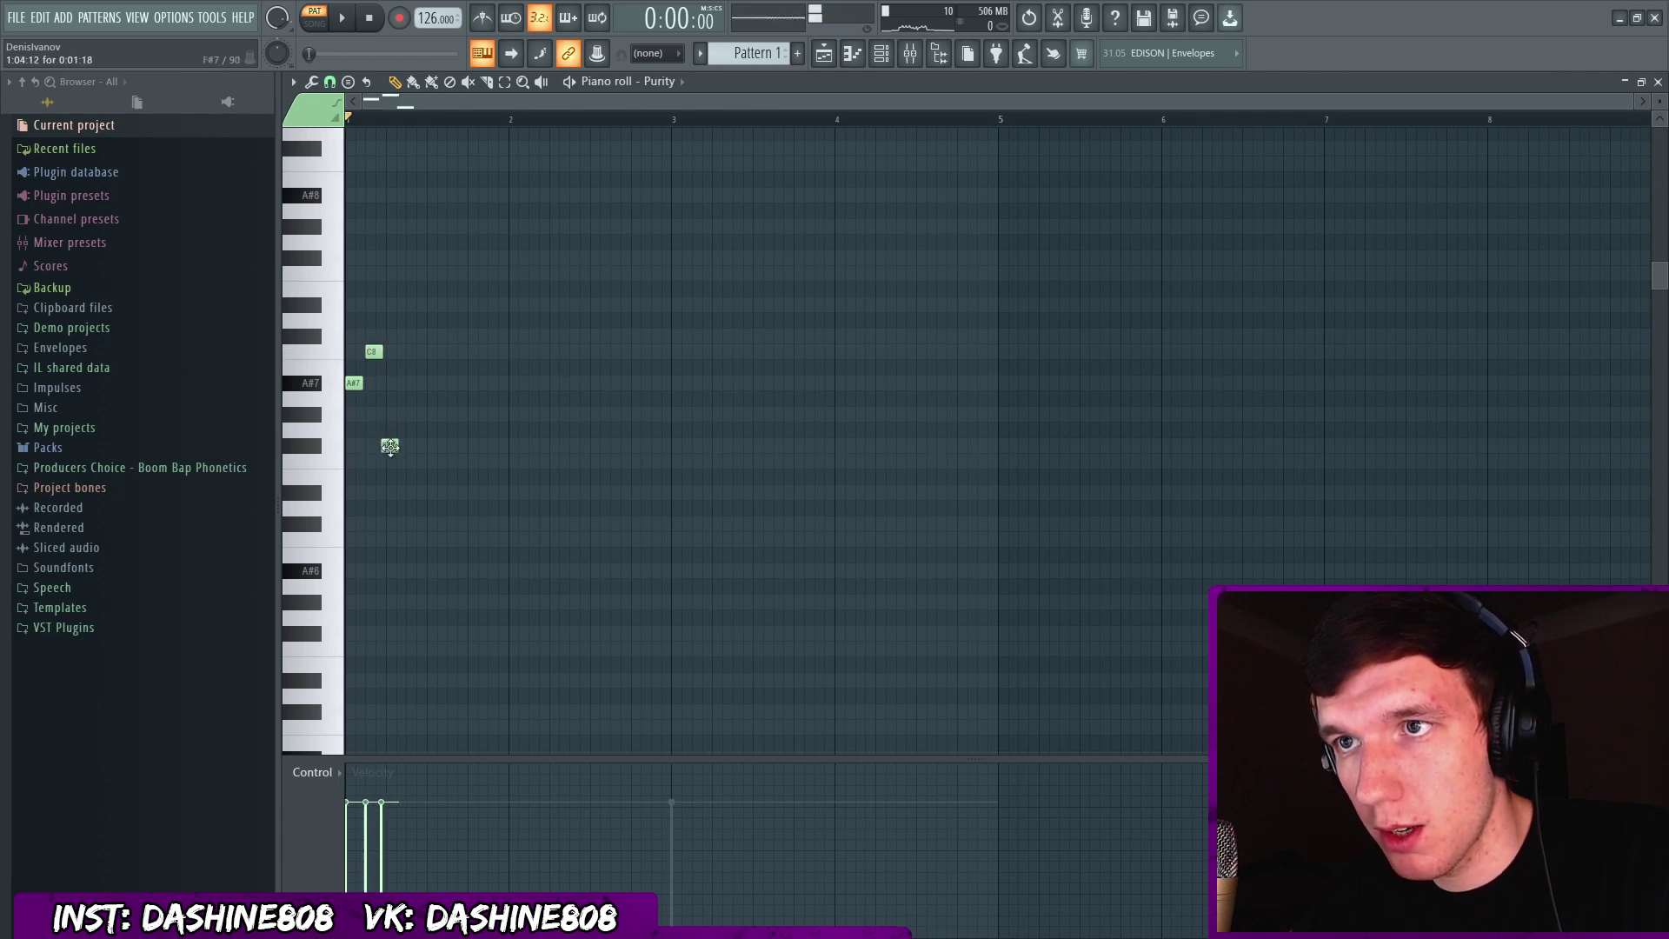
pyautogui.moveTo(389, 445); pyautogui.dragTo(393, 462)
pyautogui.press('space')
pyautogui.press('space')
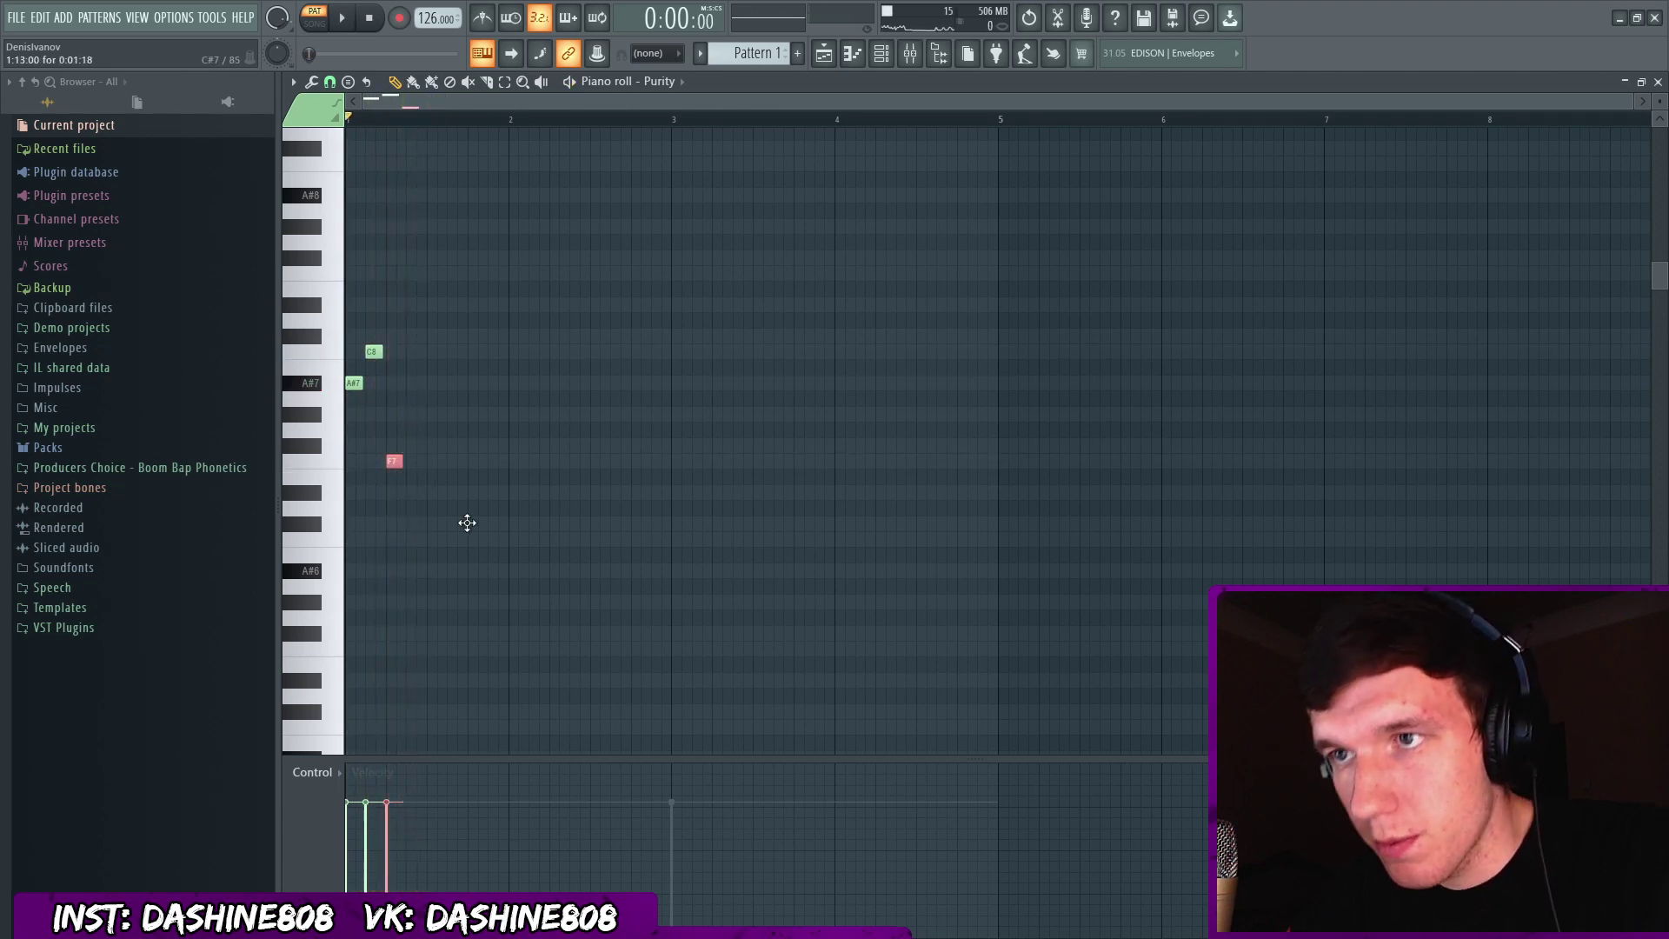
# Continue the Purity melody with a short C7 late in bar 1, then C7, F7, A#6 and C#7 notes across bar 2.
pyautogui.click(474, 523)
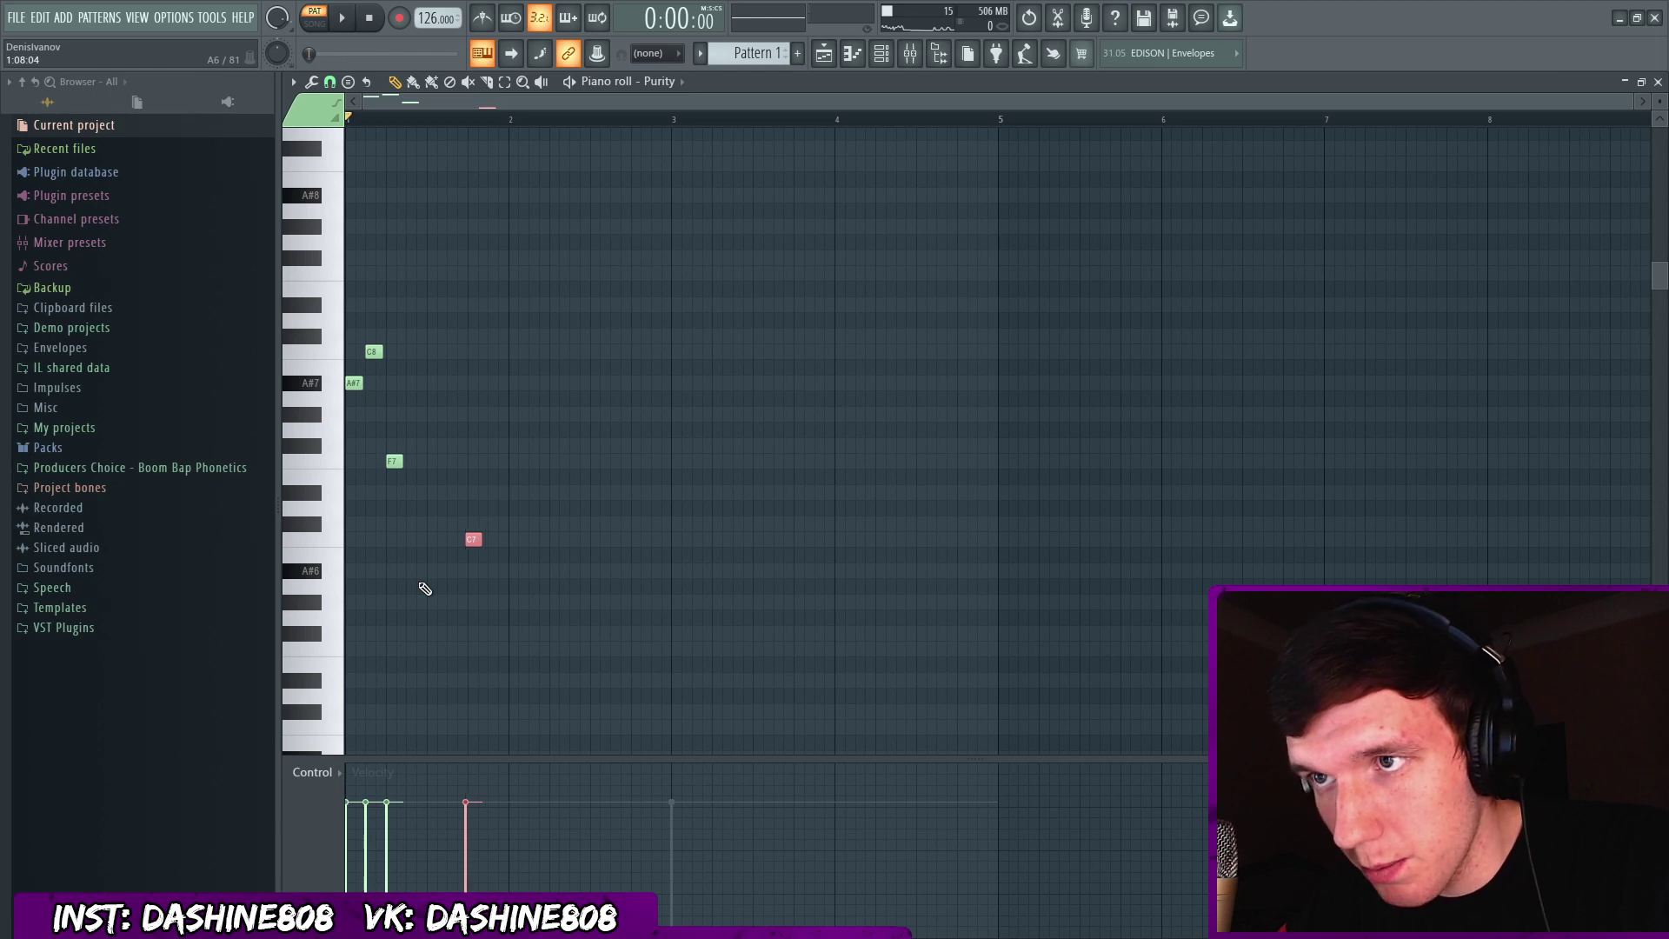
pyautogui.press('space')
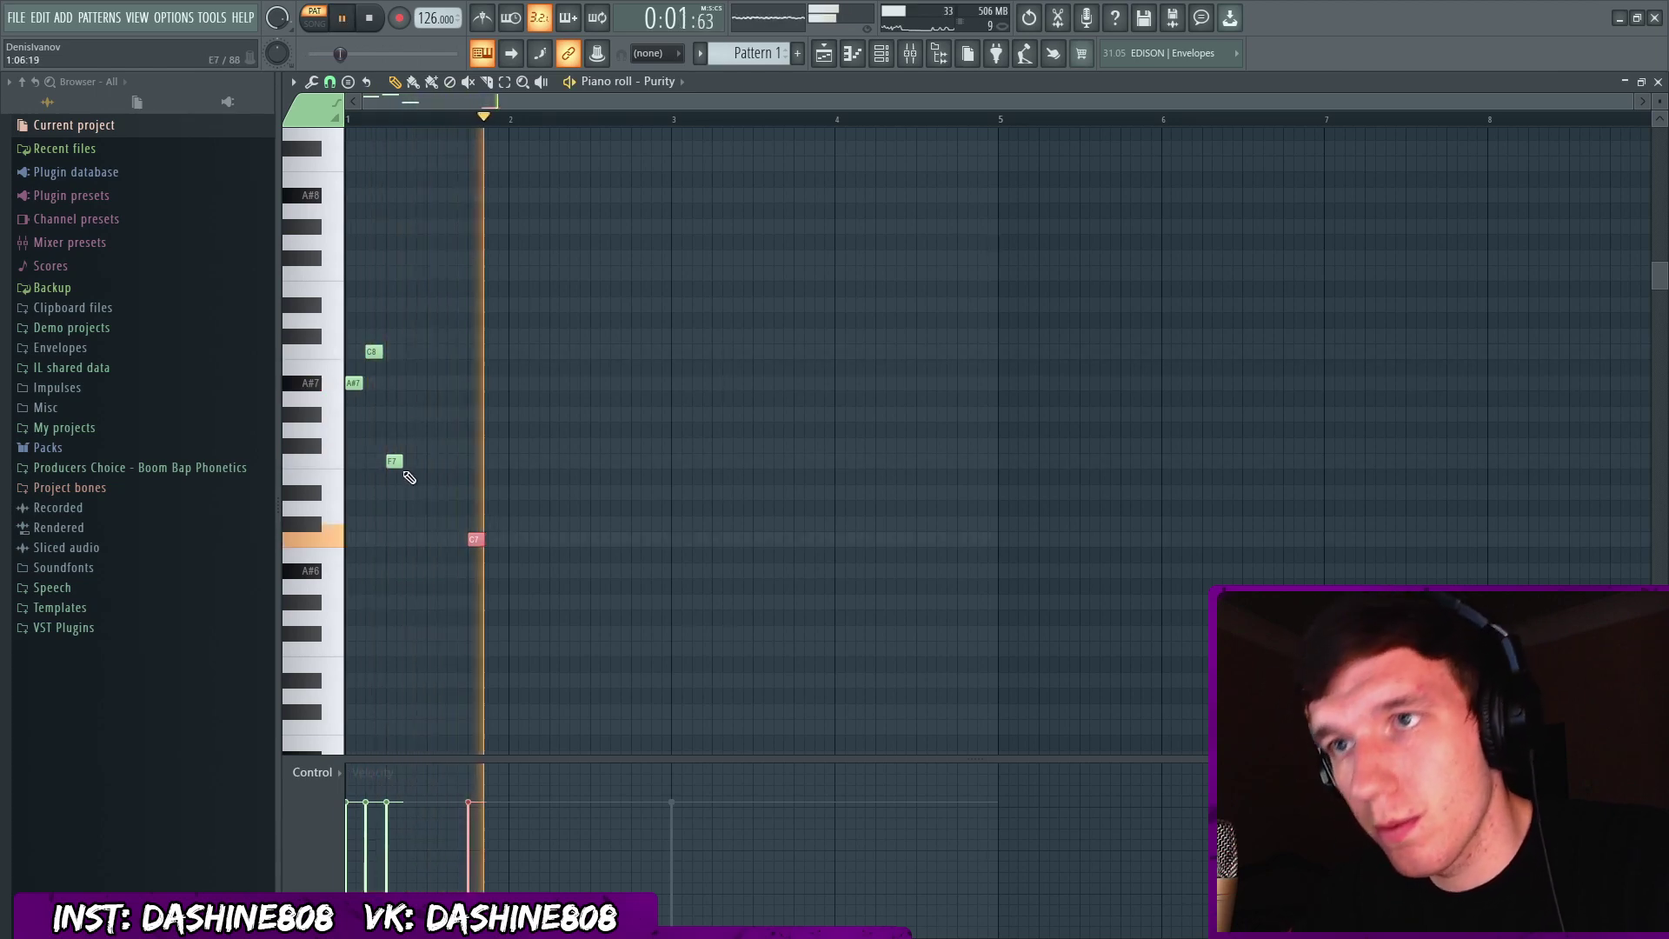
pyautogui.press('space')
pyautogui.click(556, 539)
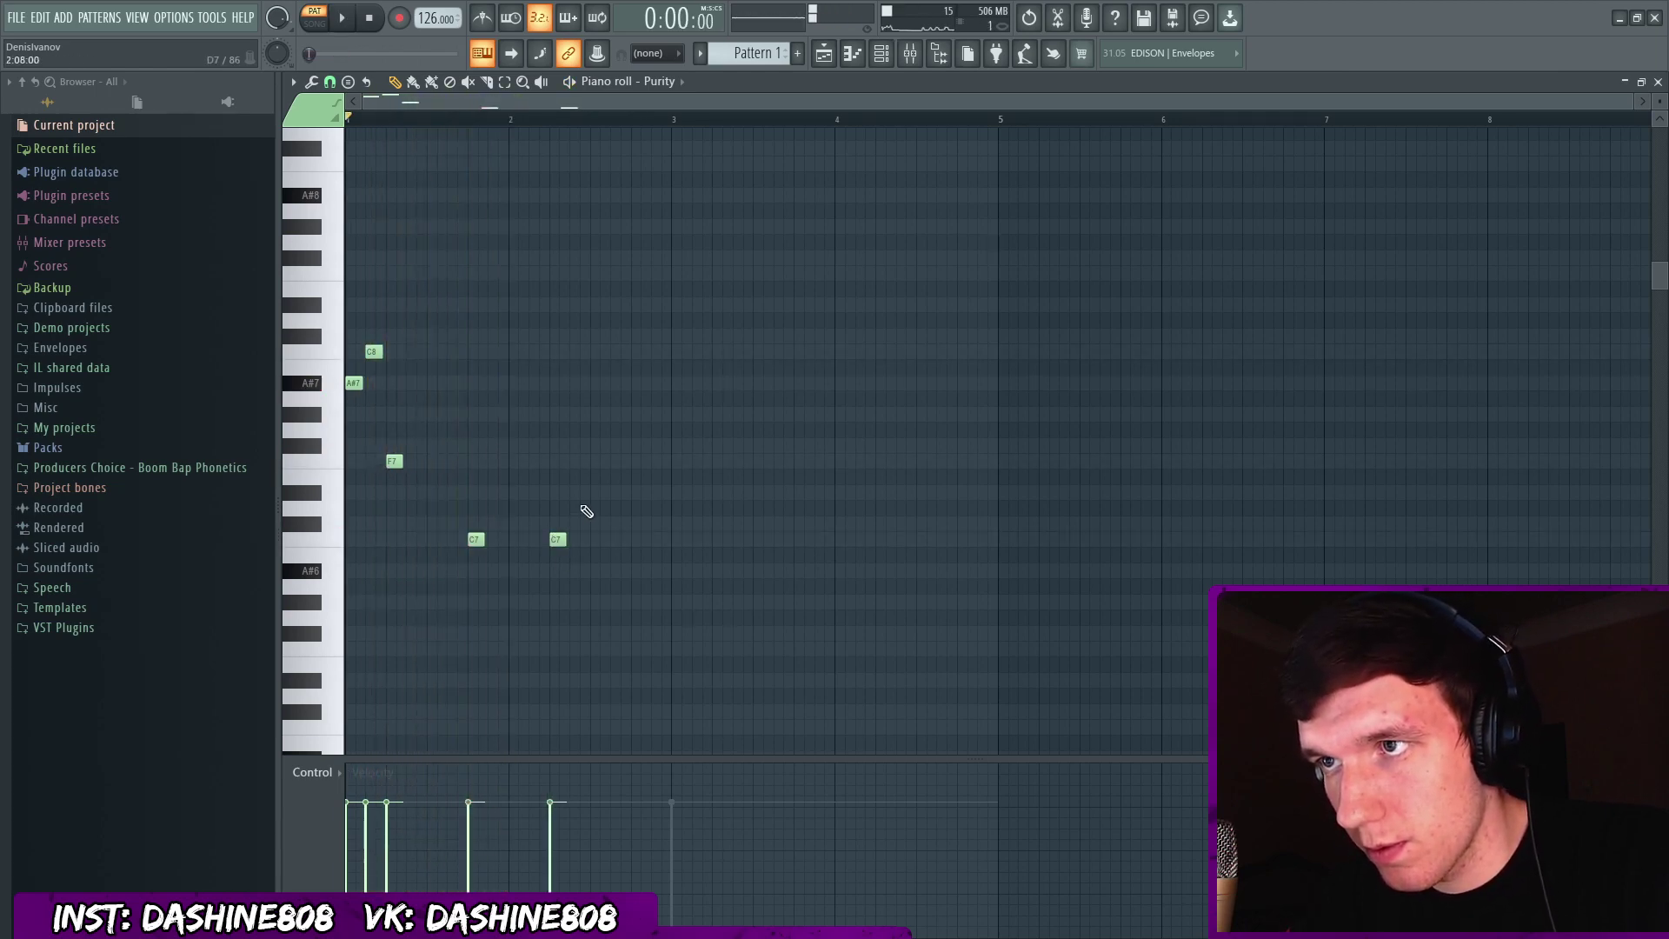
pyautogui.moveTo(578, 461); pyautogui.dragTo(580, 461)
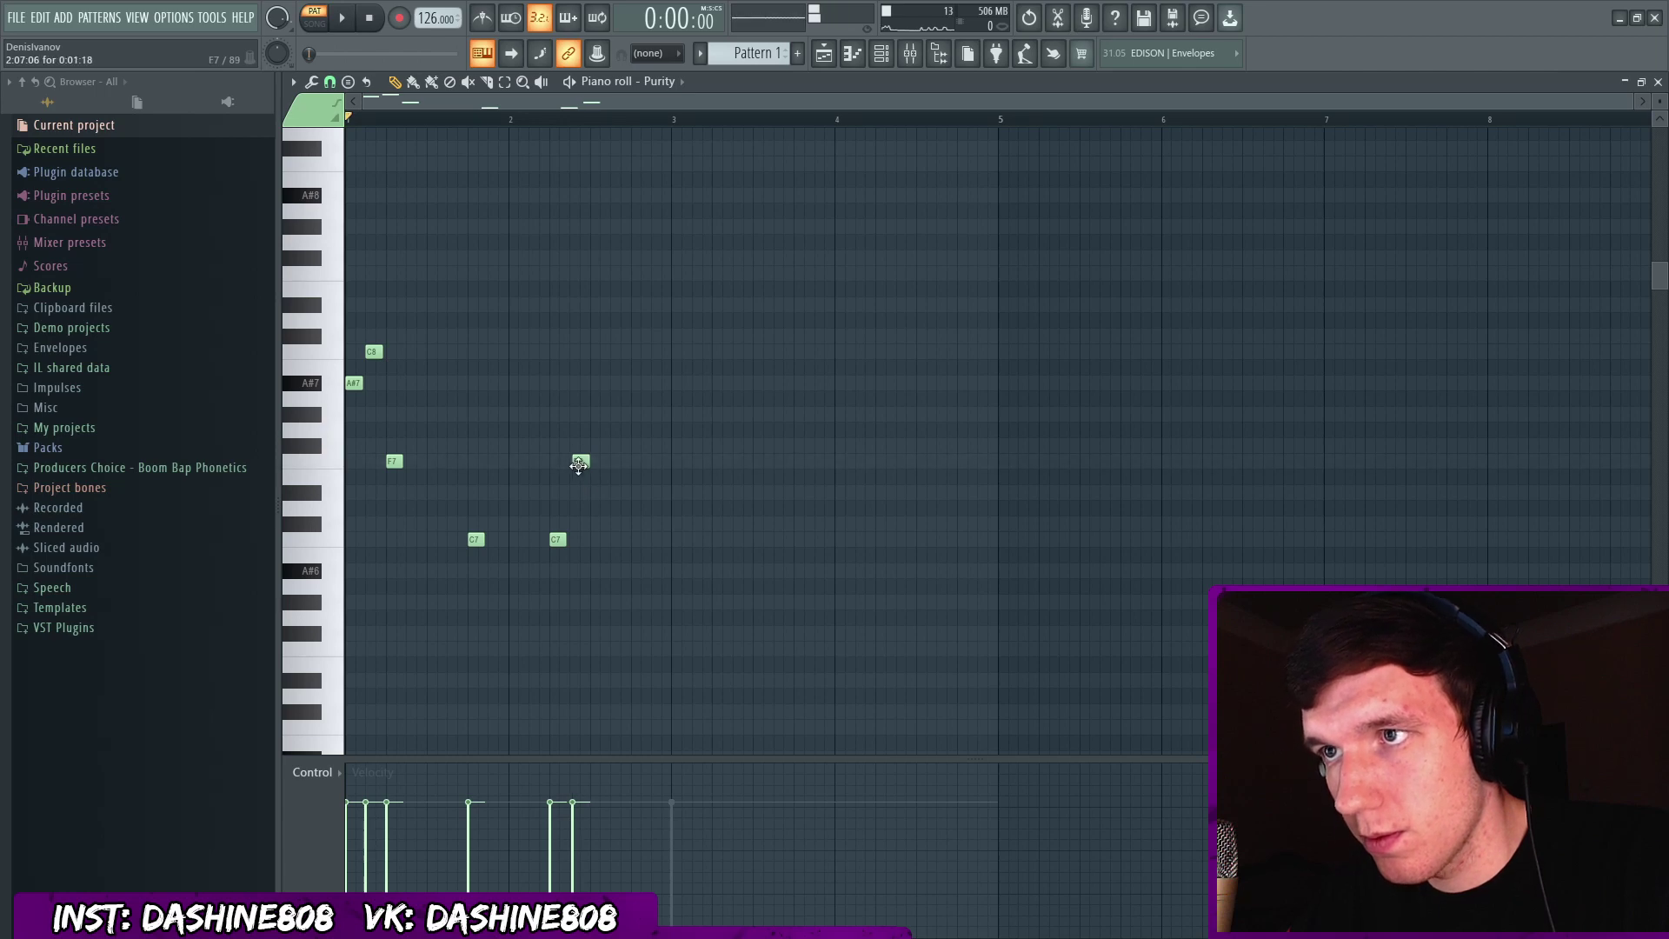
pyautogui.click(620, 570)
pyautogui.click(635, 523)
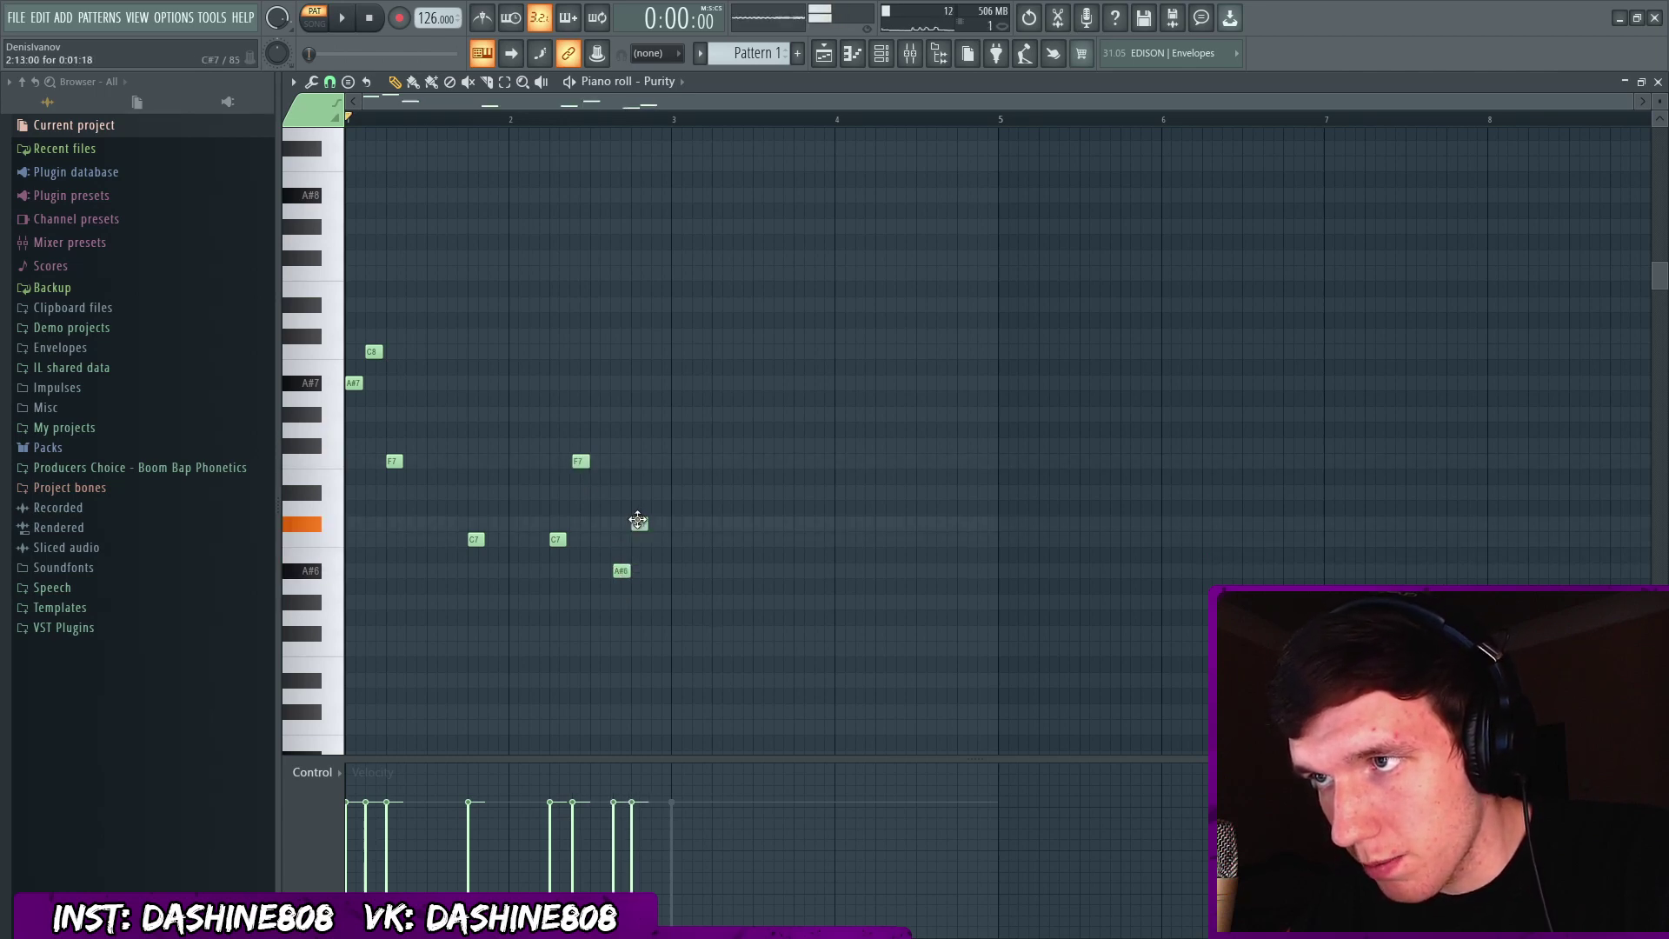
# Shift the F7 in bar 2 slightly later and the A#6 slightly earlier while checking the melody in playback.
pyautogui.press('space')
pyautogui.moveTo(582, 460); pyautogui.dragTo(600, 462)
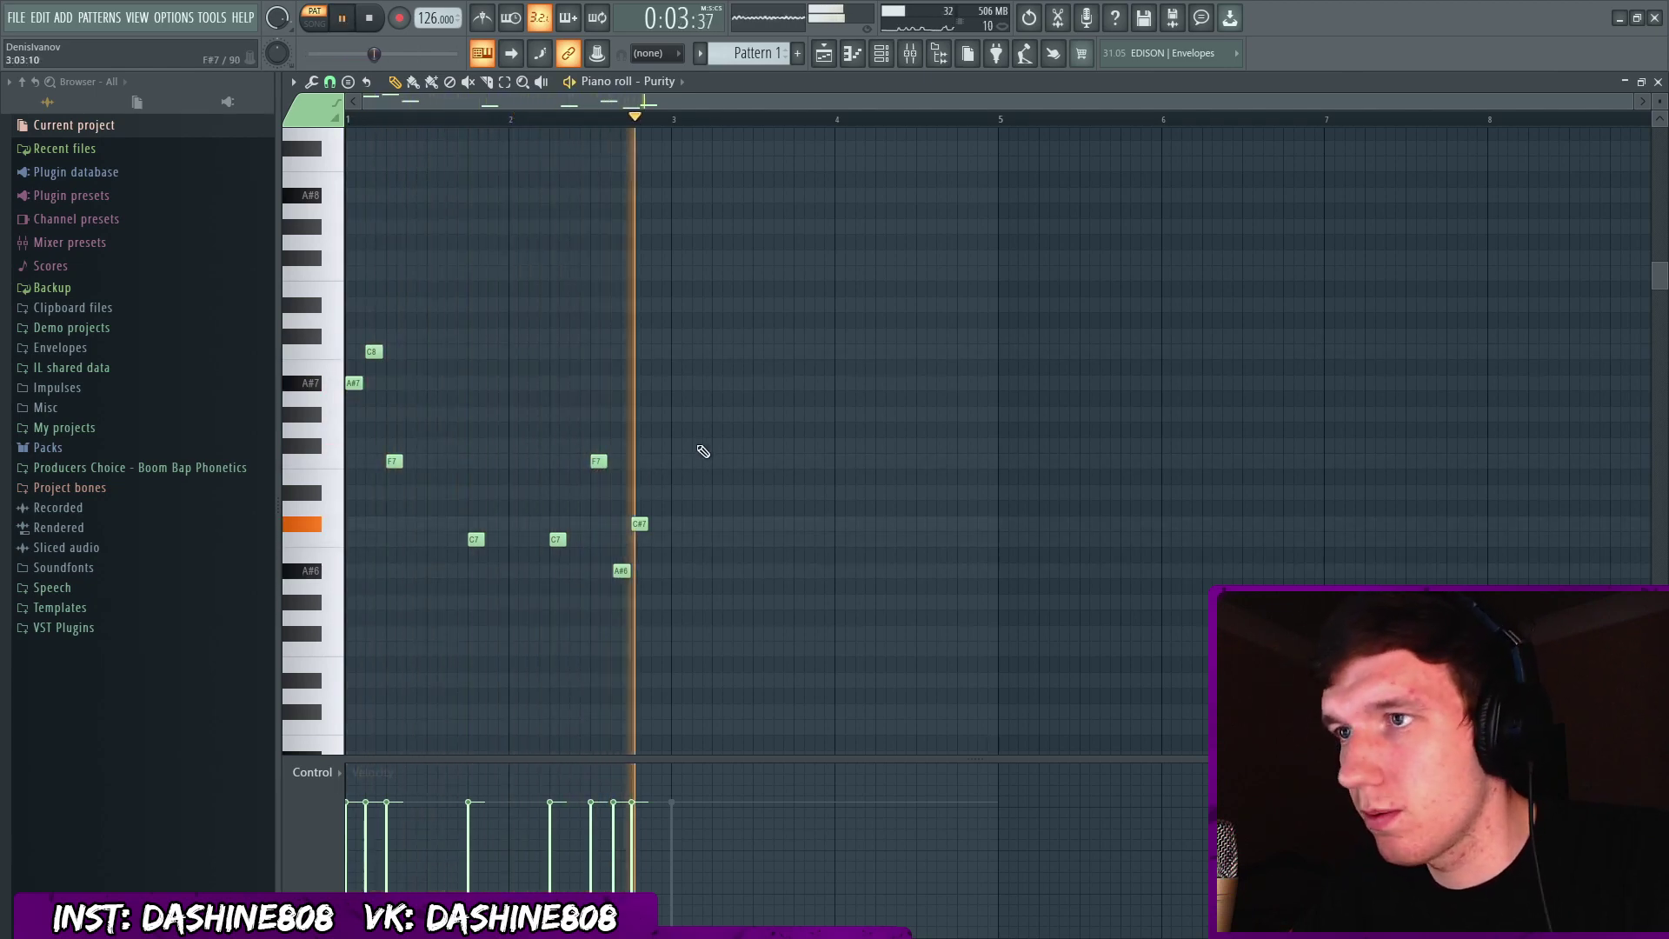
pyautogui.press('space')
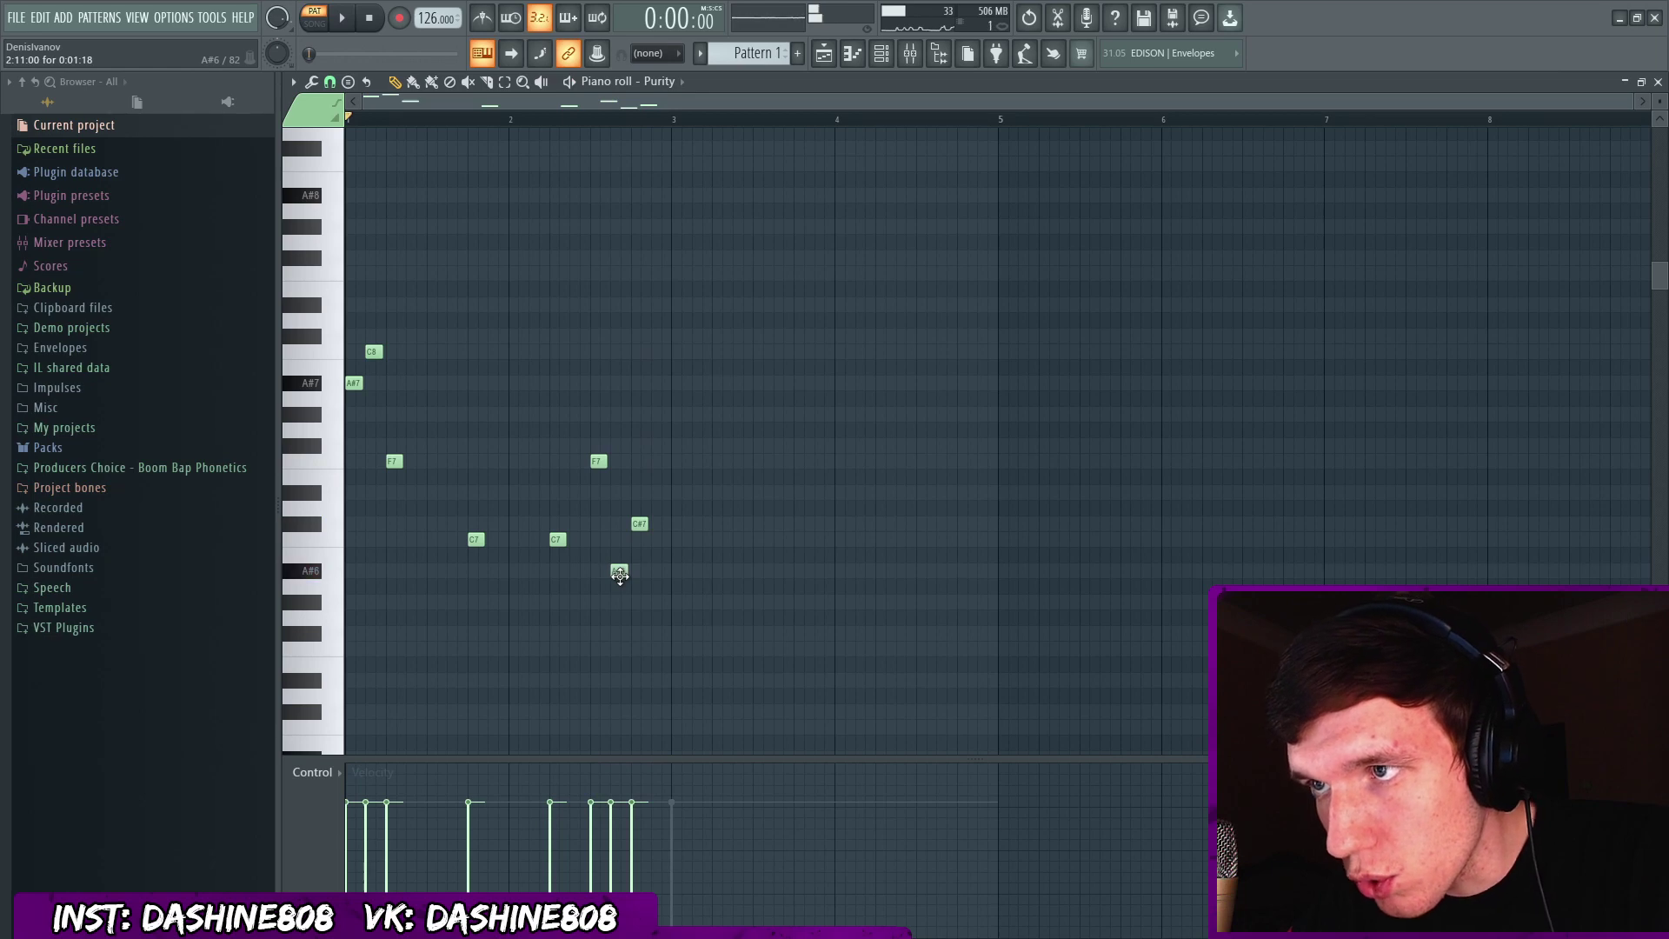
# Copy the two-bar Purity melody into bars 3 and 4, and lower the copy's first note to F7 to suit the chord.
pyautogui.hotkey('ctrl', 'a')
pyautogui.moveTo(614, 572); pyautogui.dragTo(940, 566)
pyautogui.keyDown('ctrl'); pyautogui.click(681, 383); pyautogui.keyUp('ctrl')
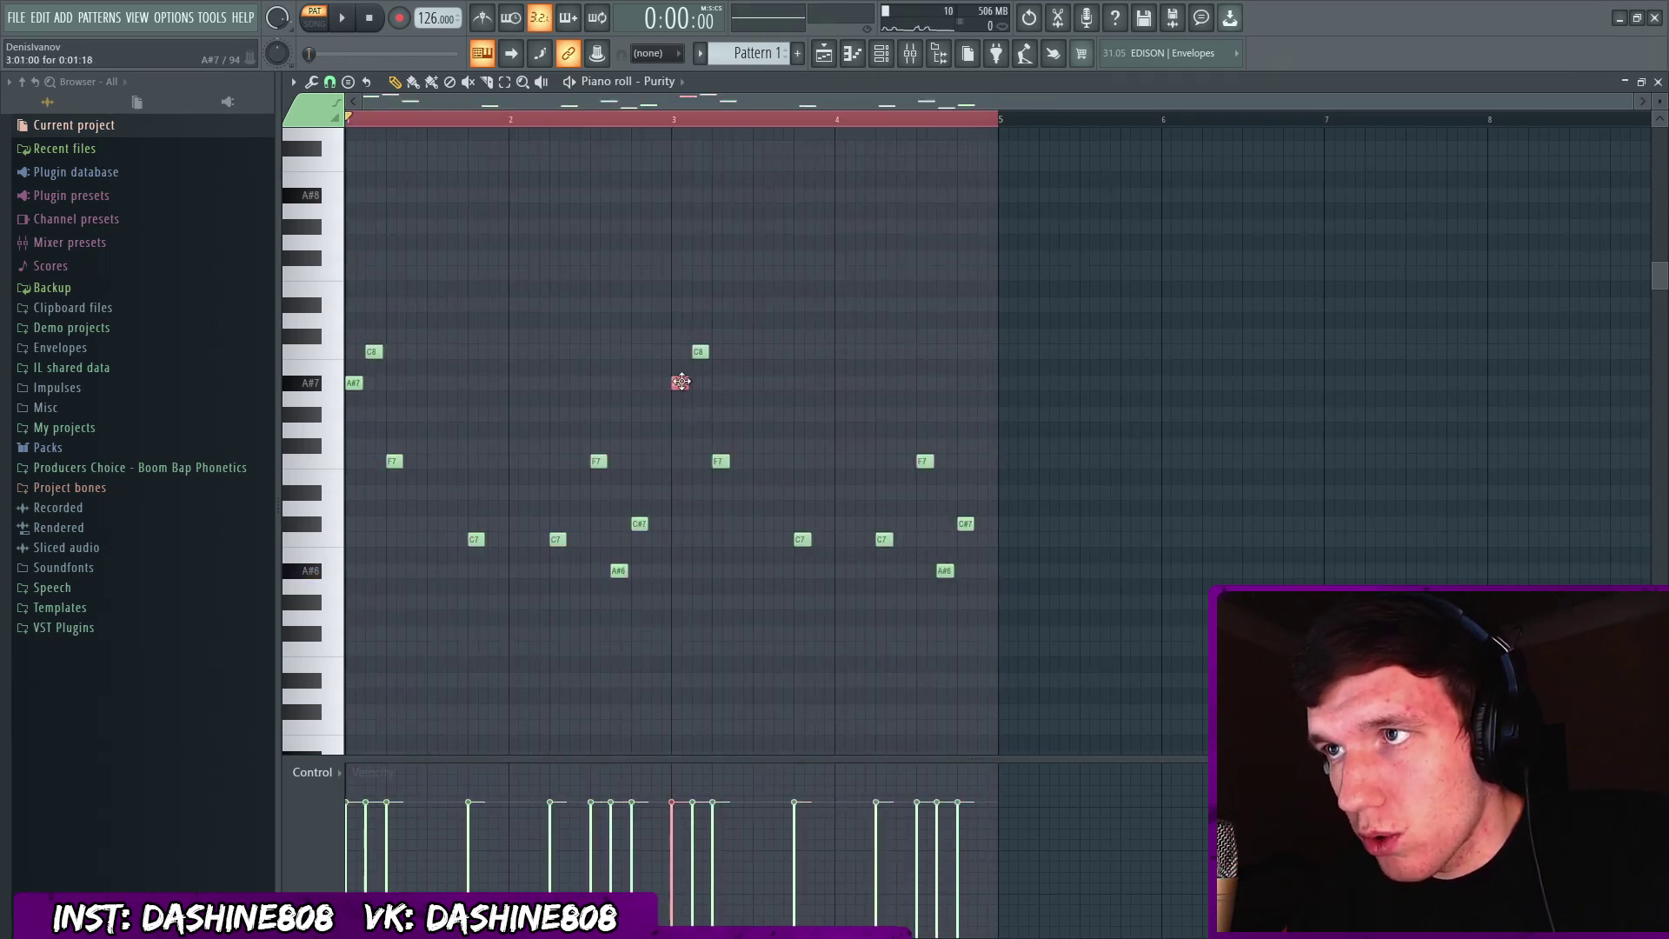
pyautogui.moveTo(681, 384); pyautogui.dragTo(683, 462)
pyautogui.scroll(-3, 768, 457)
pyautogui.scroll(-8, 767, 457)
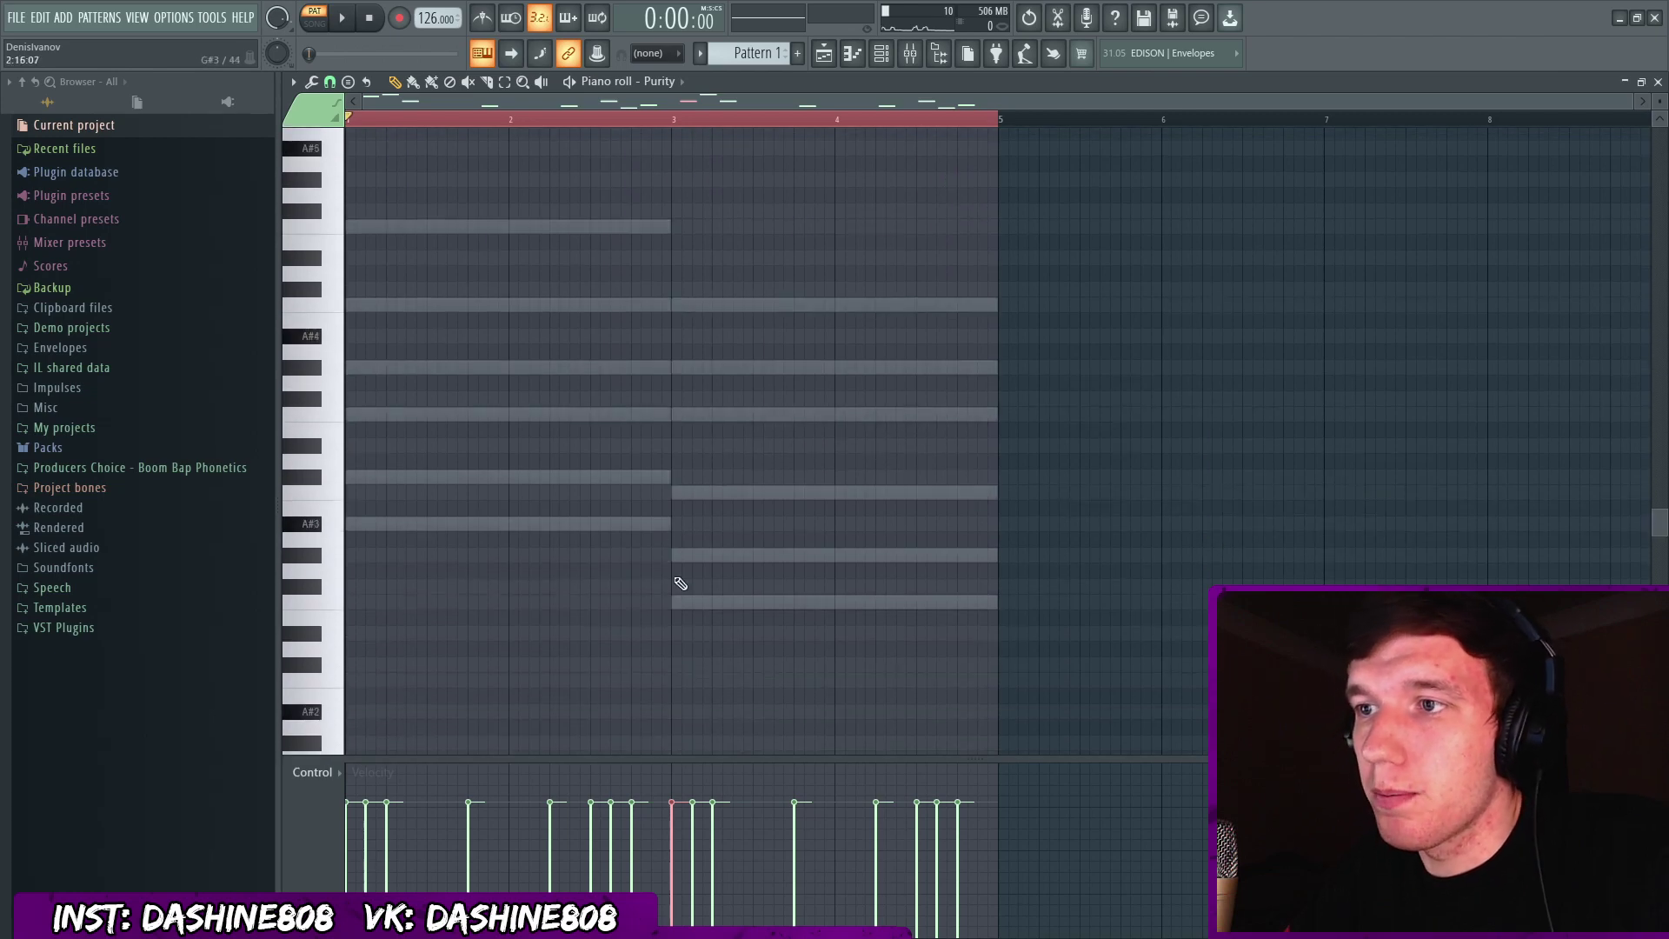
pyautogui.rightClick(675, 605)
pyautogui.scroll(6, 706, 430)
pyautogui.scroll(5, 709, 432)
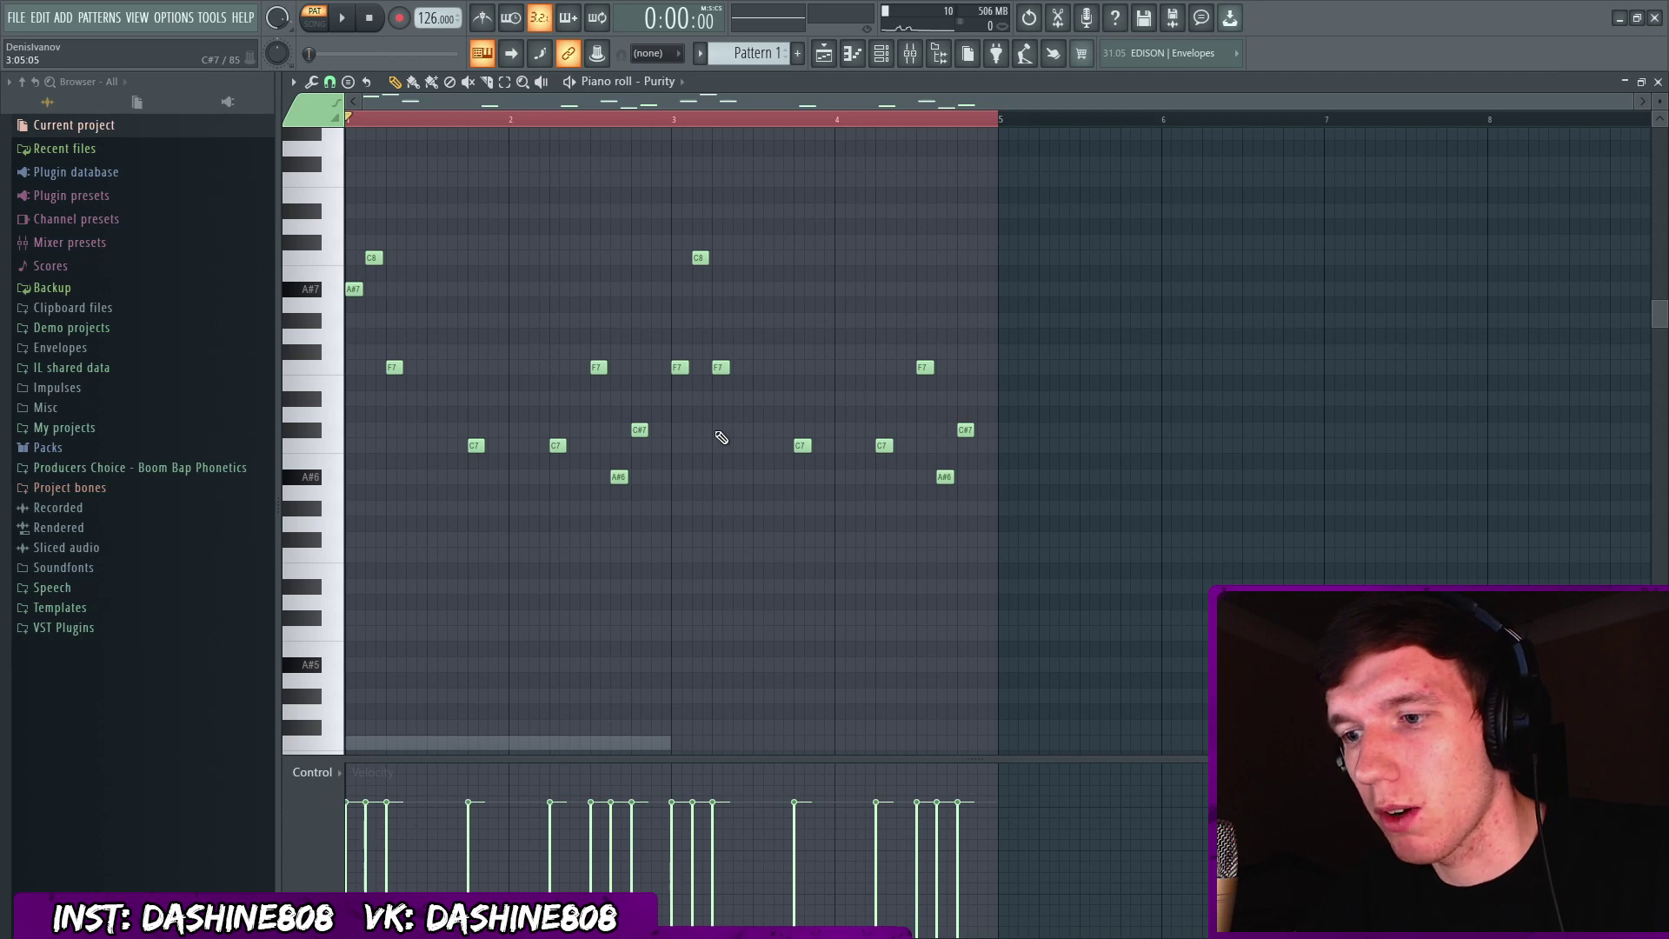
# Play back the four-bar Purity melody together with the chords.
pyautogui.press('space')
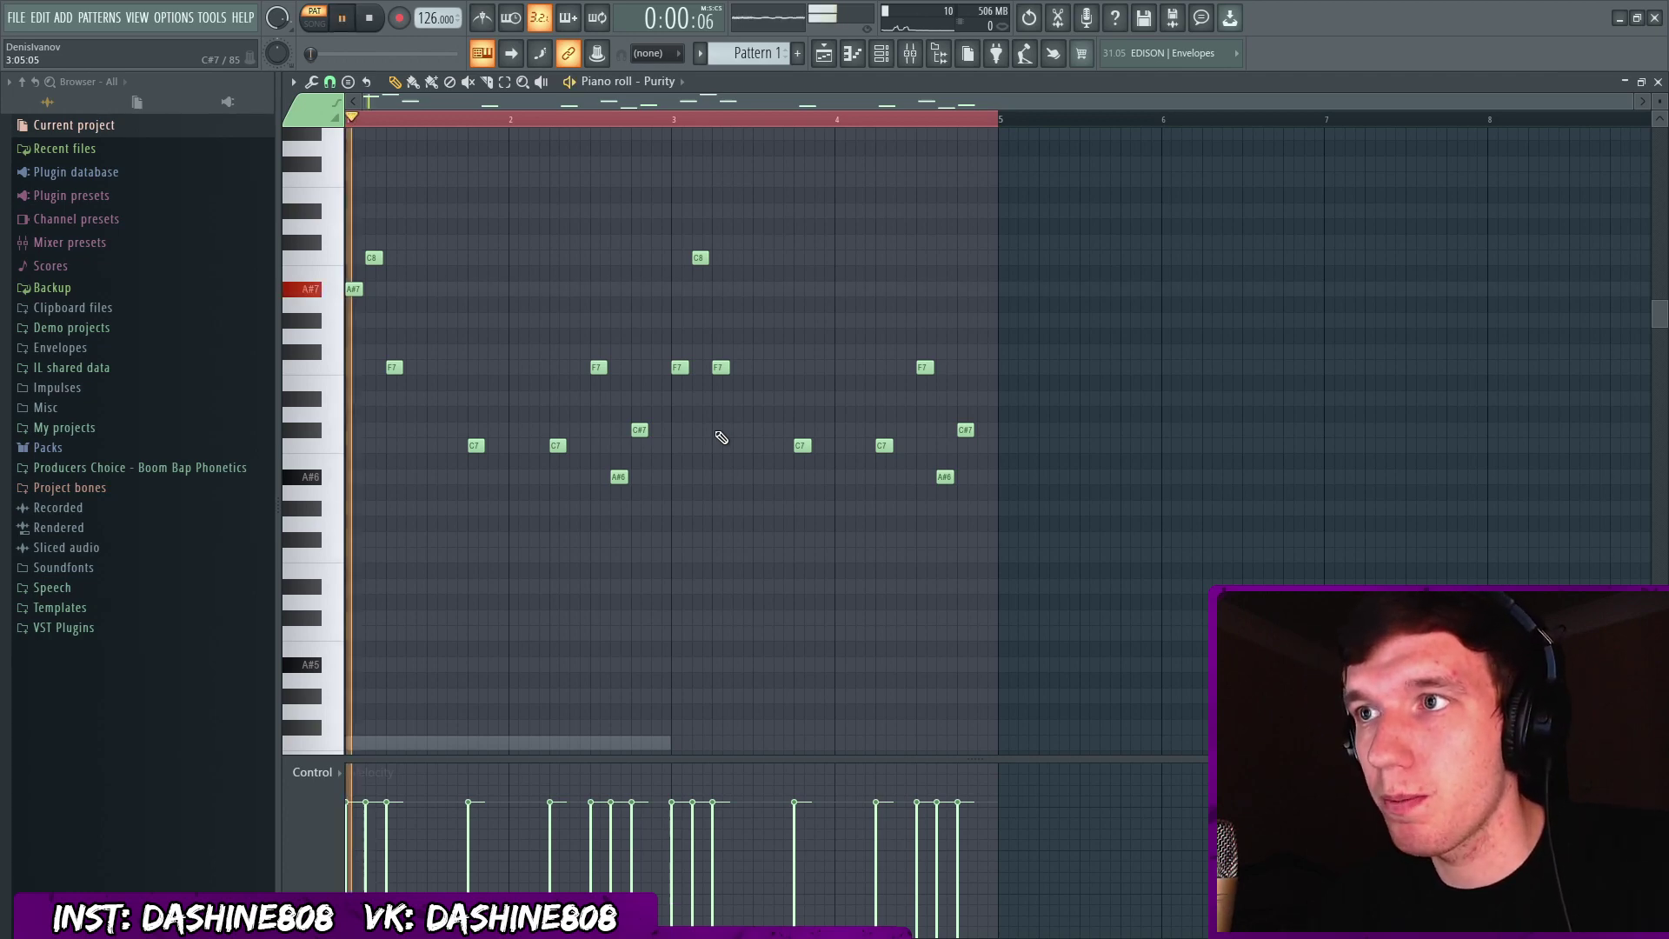
pyautogui.press('space')
pyautogui.press('space')
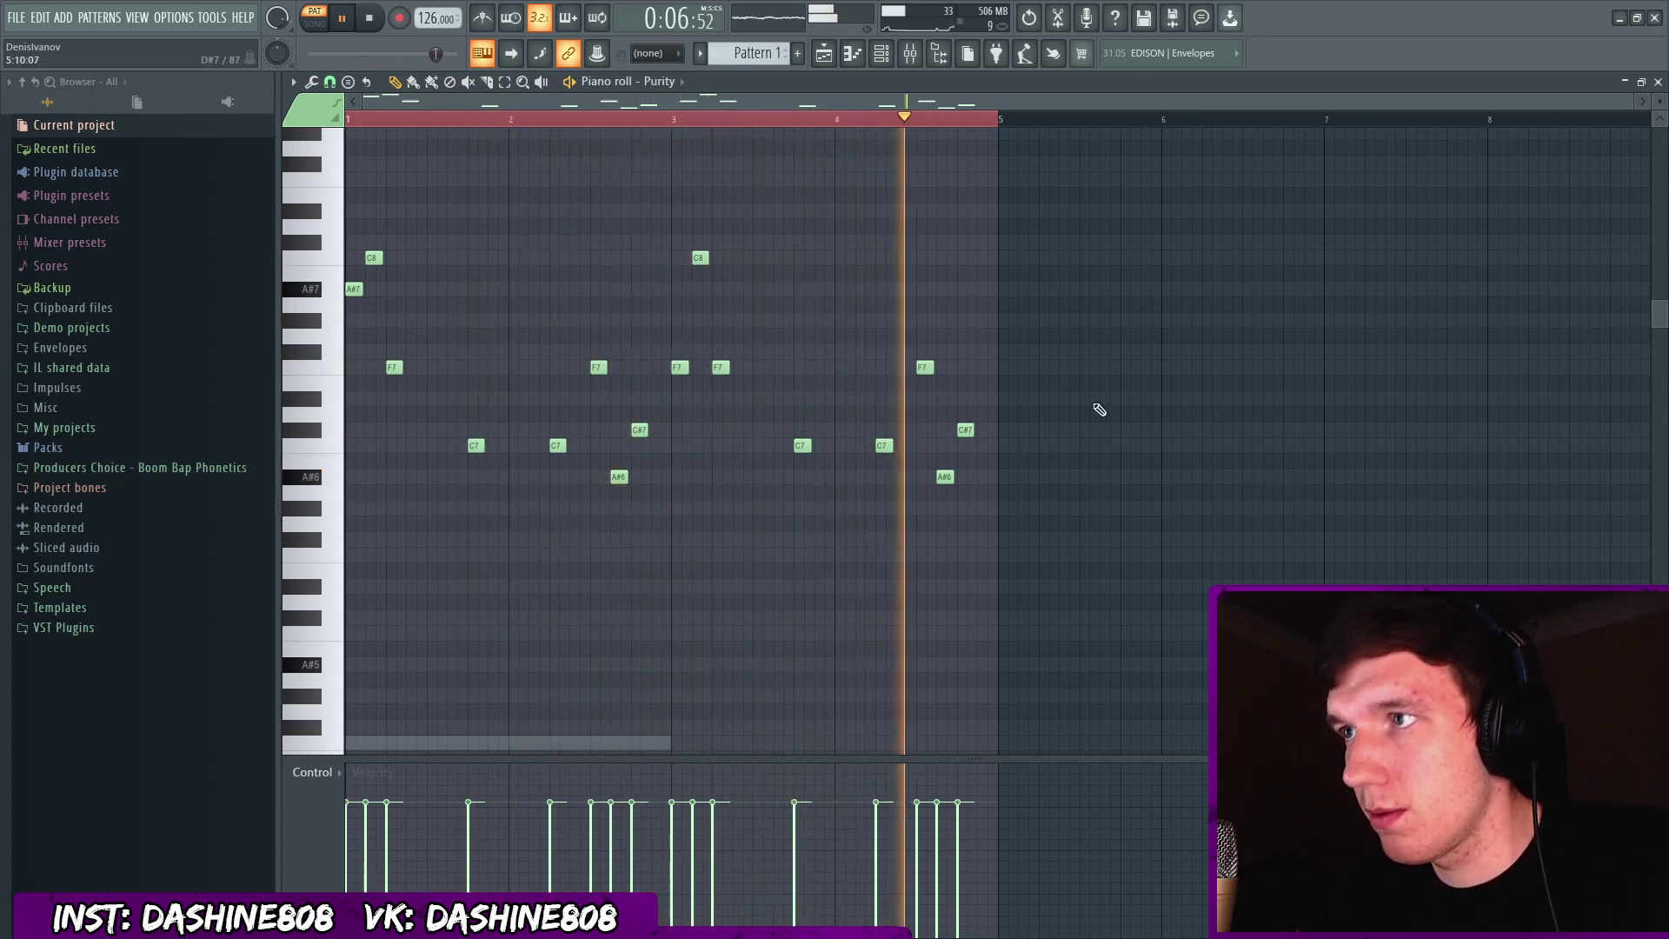
pyautogui.press('space')
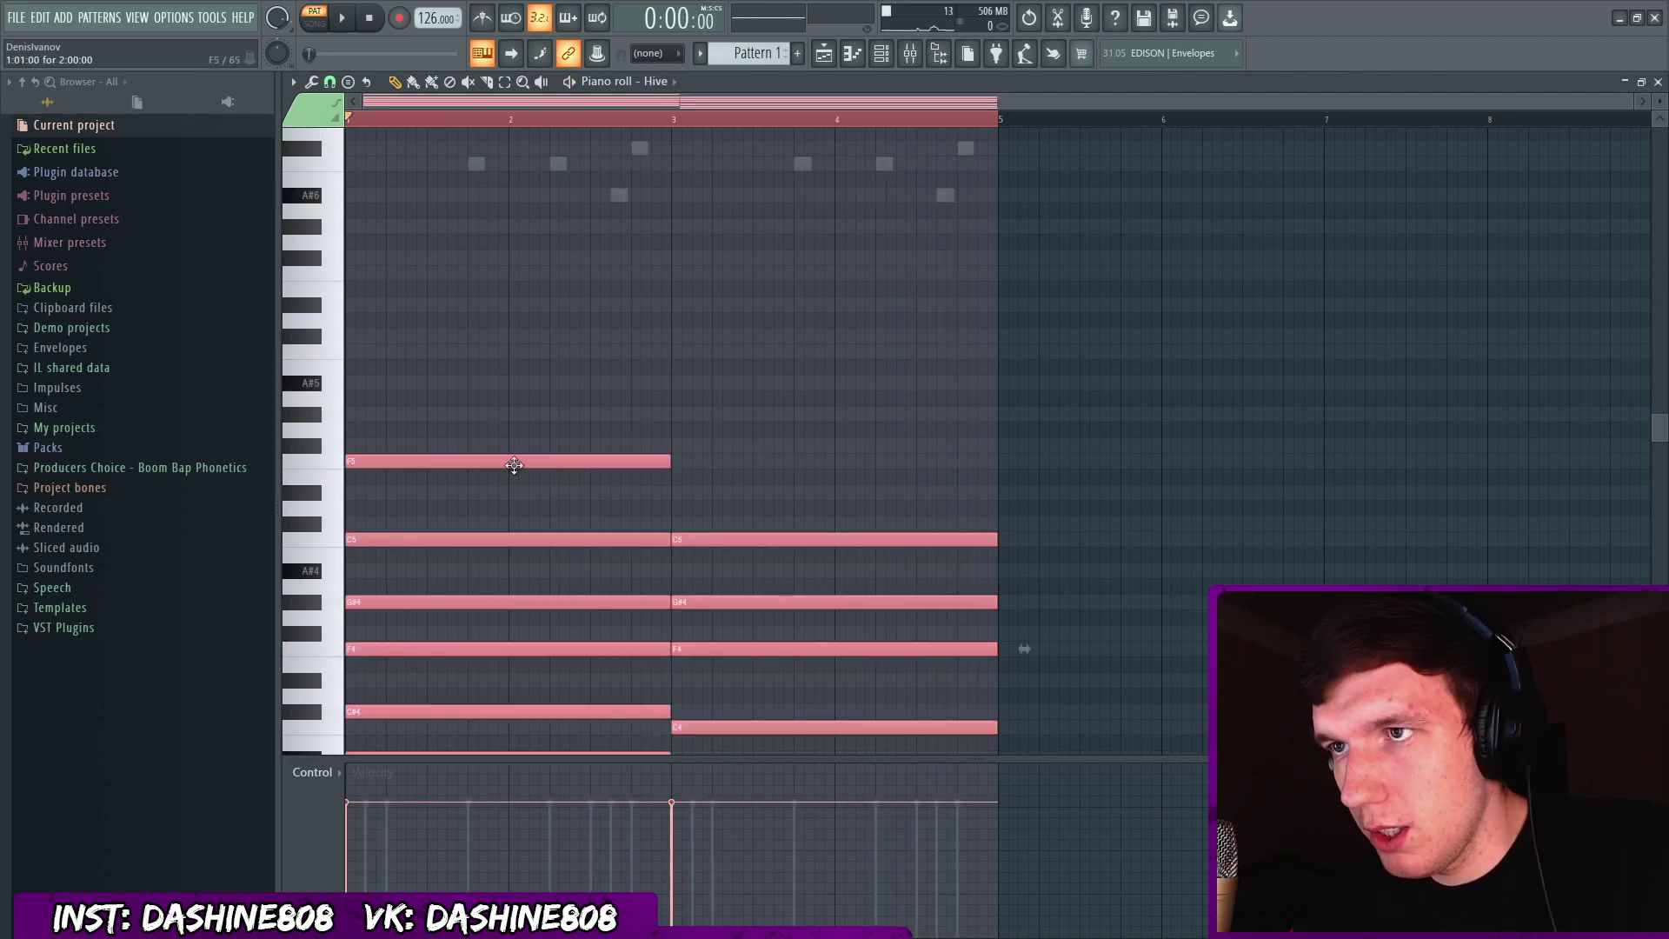
# Duplicate the four-bar Hive and Toxic Biohazard chords into bars 5 to 8.
pyautogui.moveTo(514, 462); pyautogui.dragTo(1163, 471)
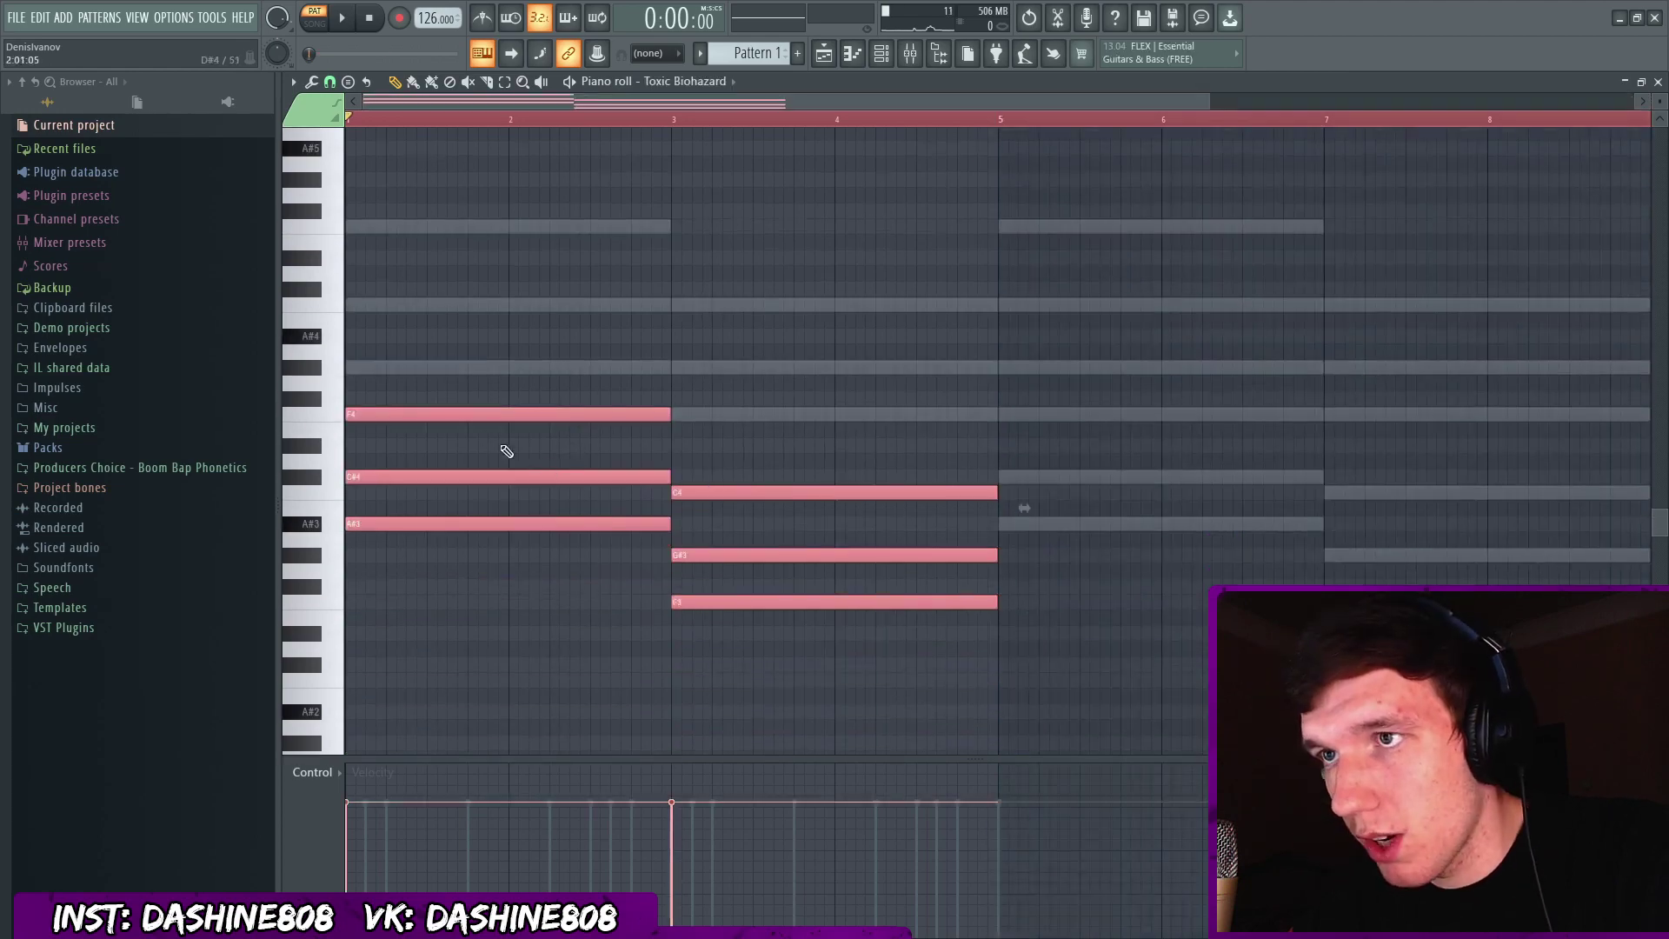
pyautogui.moveTo(460, 419); pyautogui.dragTo(1121, 420)
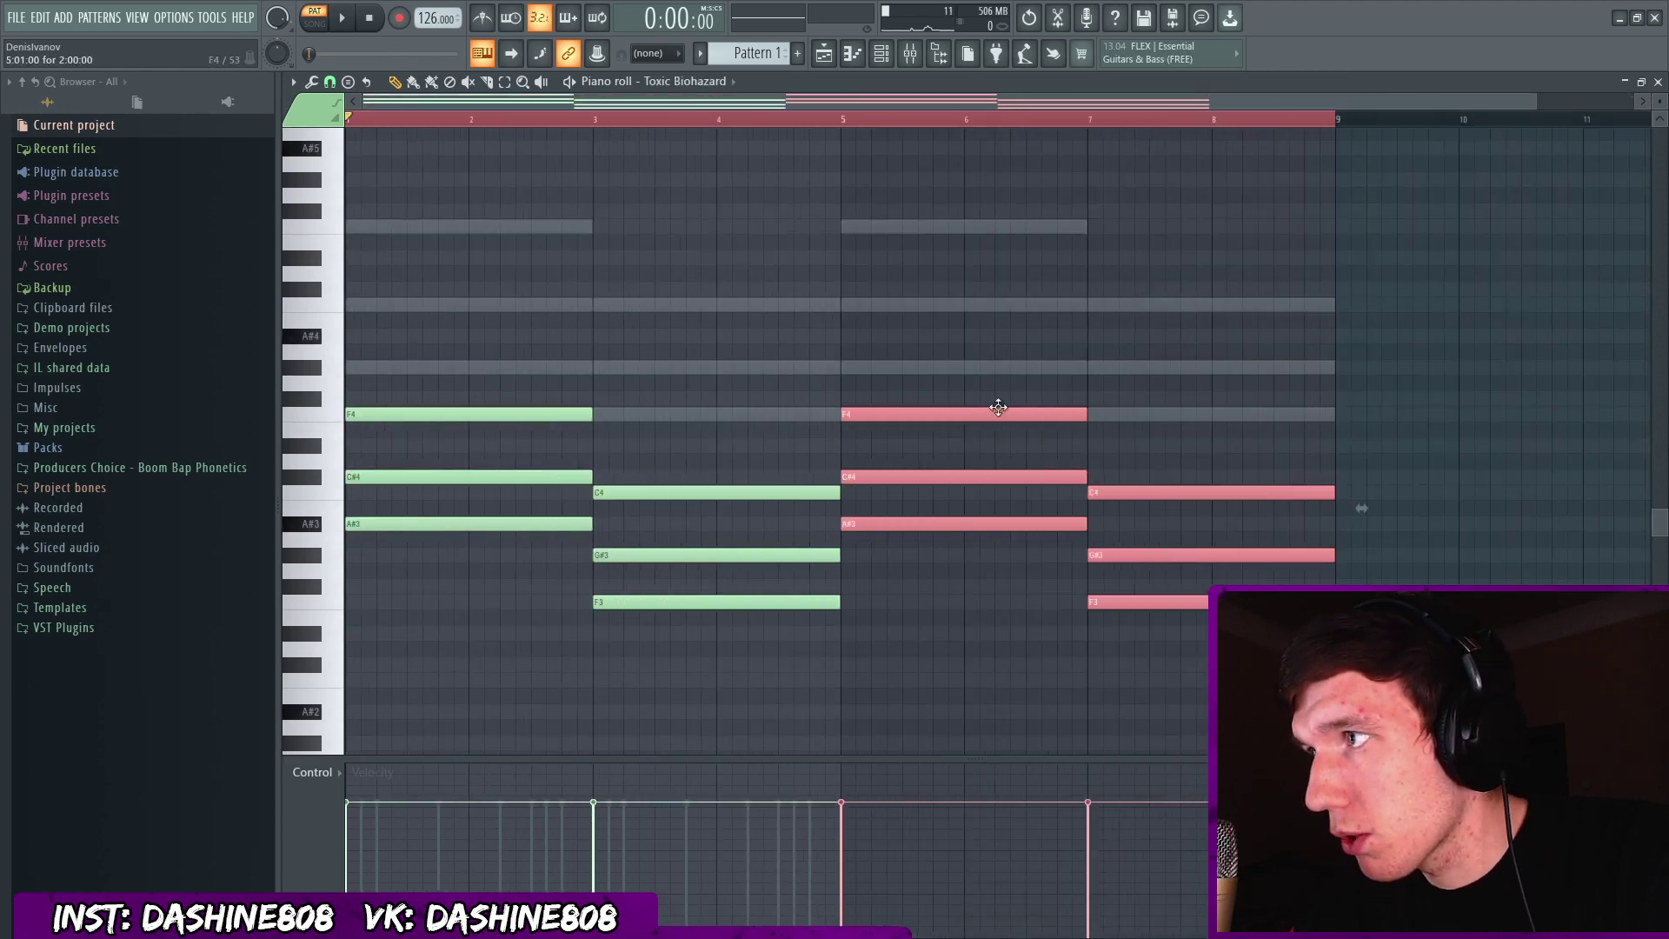
pyautogui.hotkey('ctrl', 'a')
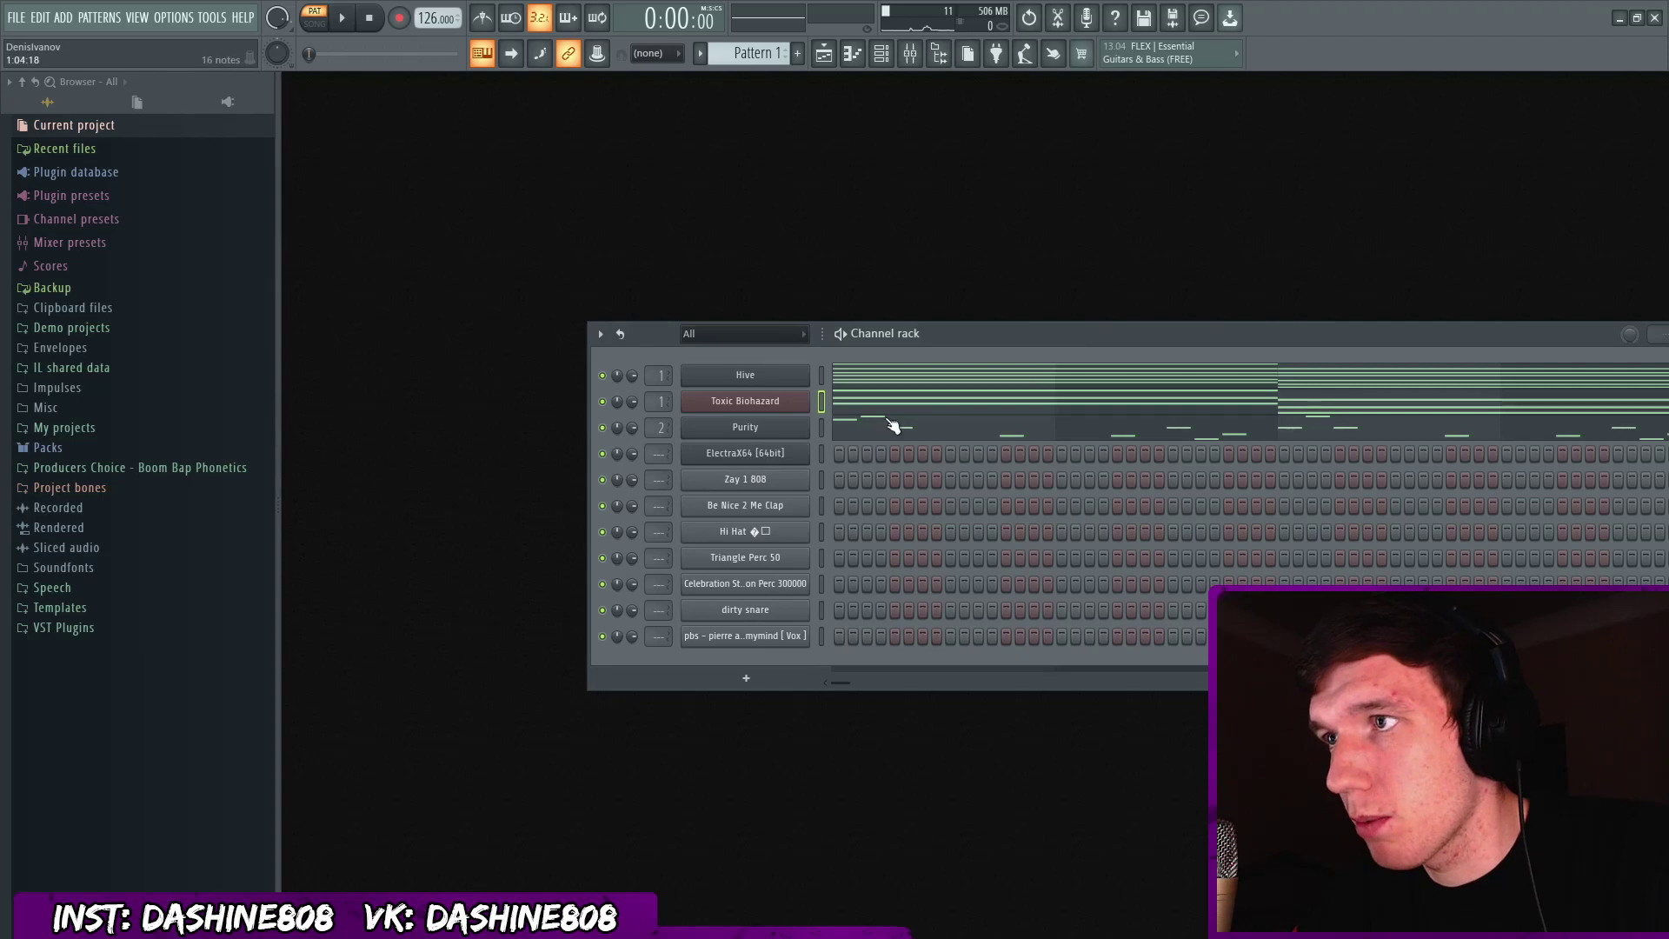
# Duplicate the four-bar Purity melody into bars 5 to 8 and close its piano roll.
pyautogui.click(685, 432)
pyautogui.hotkey('ctrl', 'v')
pyautogui.scroll(6, 663, 403)
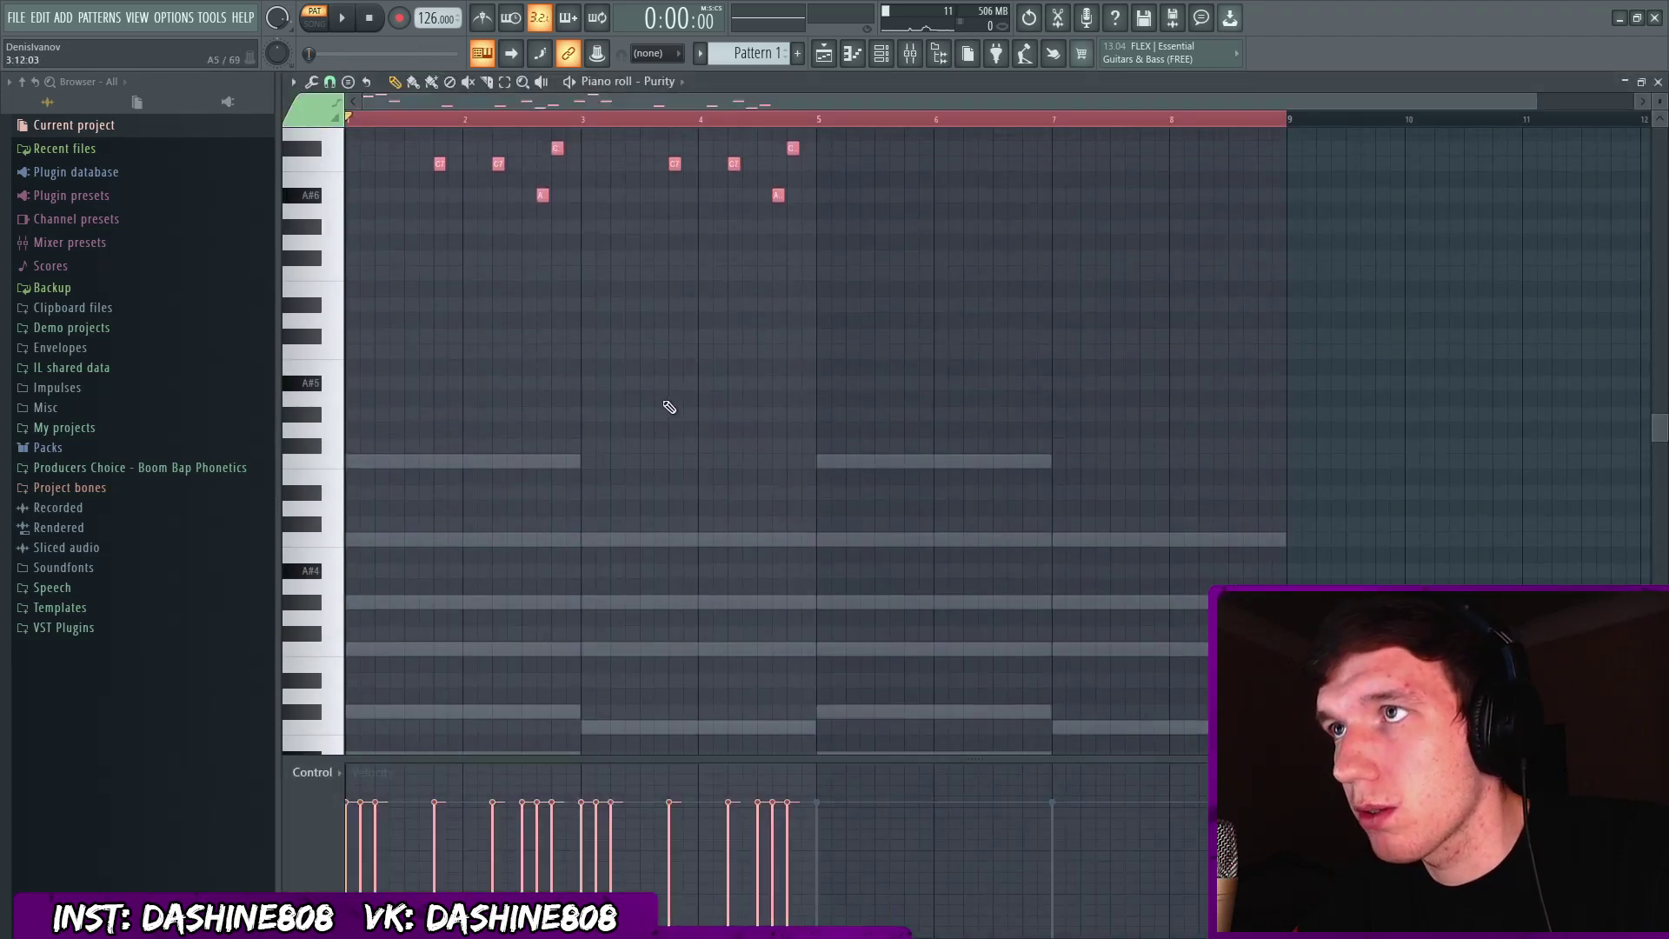
pyautogui.keyDown('shift'); pyautogui.moveTo(541, 380); pyautogui.dragTo(1013, 382); pyautogui.keyUp('shift')
pyautogui.scroll(5, 1014, 382)
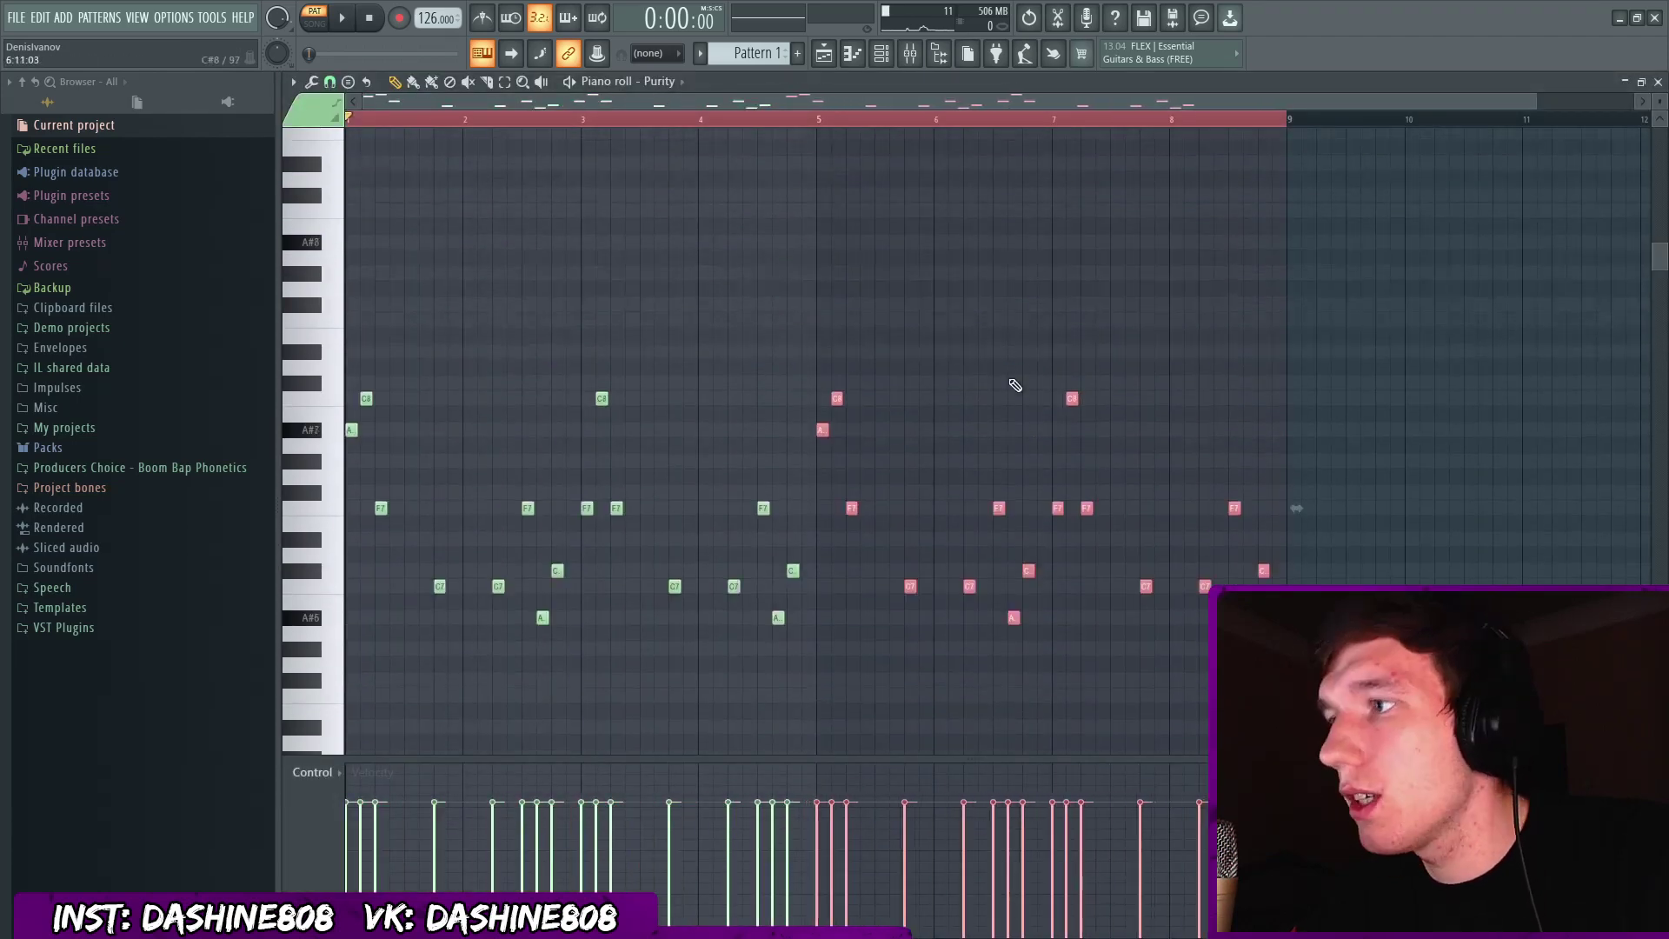
pyautogui.press('Escape')
# Open the ElectraX64 piano roll and draw a two-bar A#3 note in bars 1–2 and a two-bar F3 note in bars 3–4.
pyautogui.rightClick(807, 448)
pyautogui.click(824, 453)
pyautogui.scroll(-12, 556, 465)
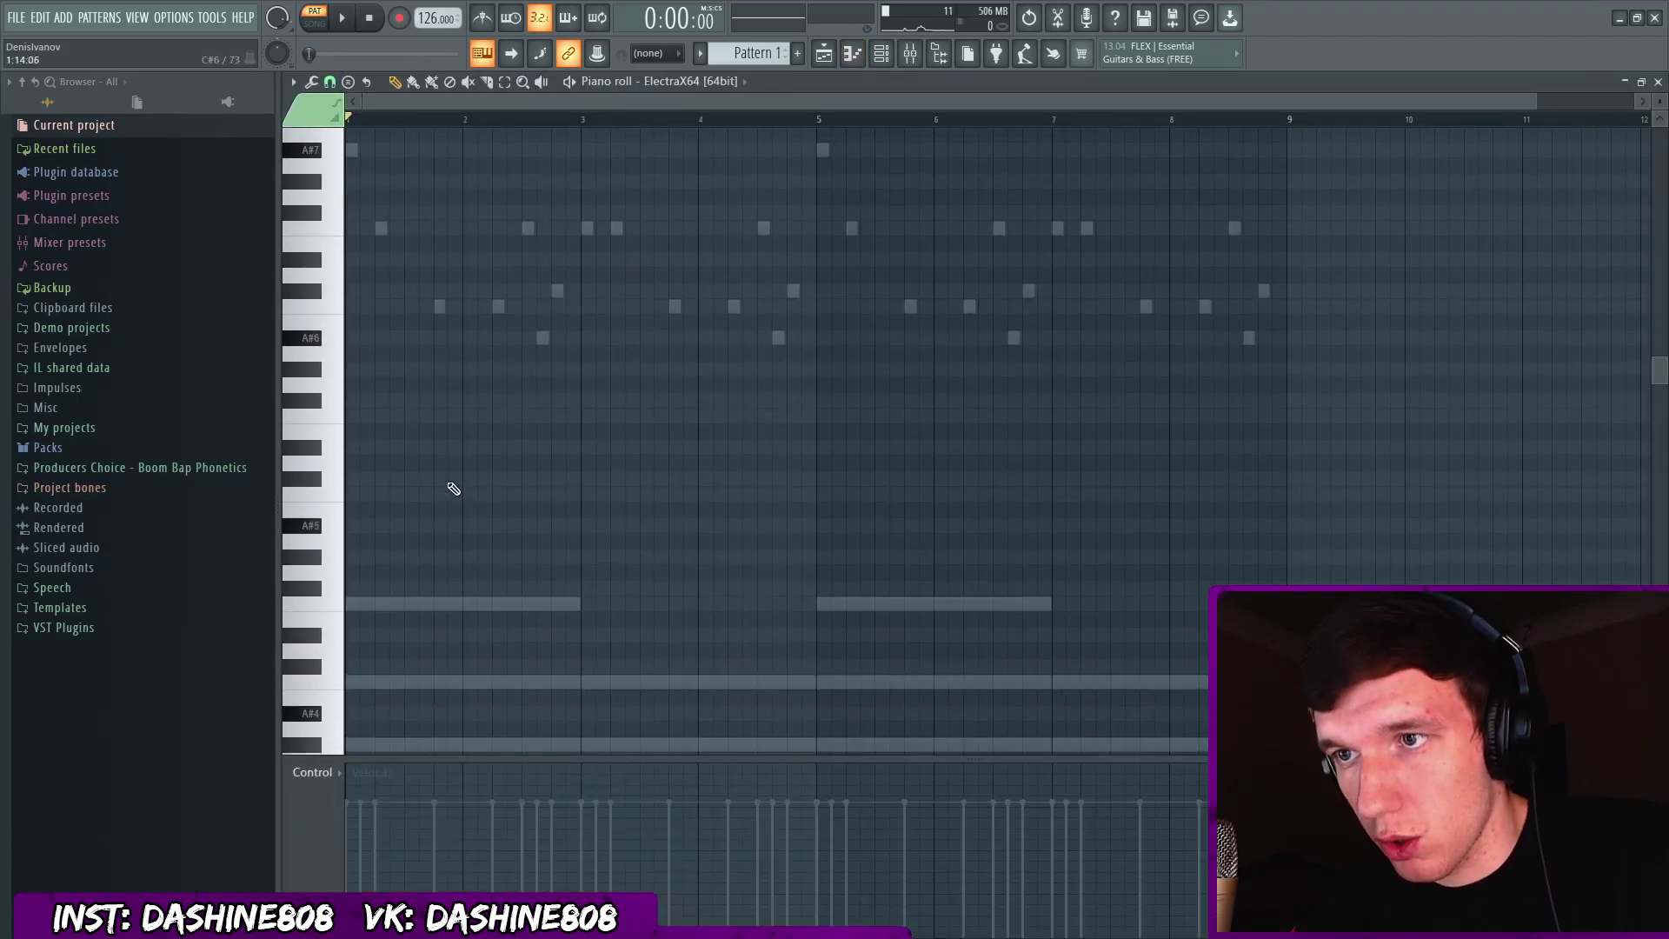
pyautogui.click(351, 525)
pyautogui.moveTo(371, 525); pyautogui.dragTo(574, 546)
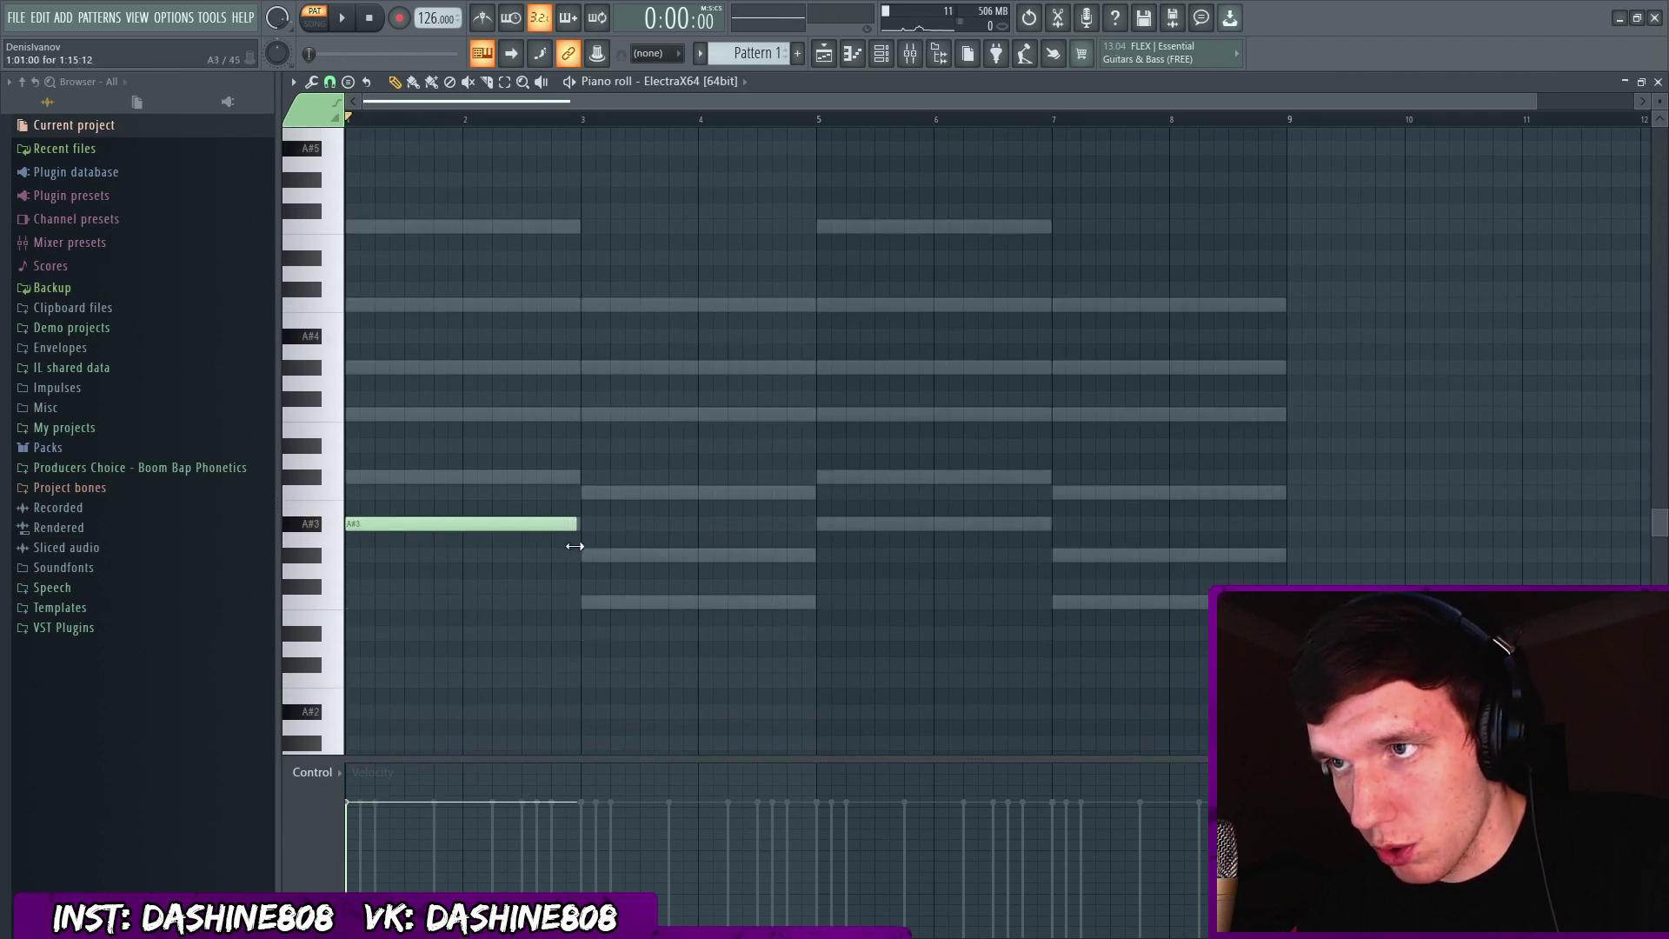
pyautogui.click(586, 601)
pyautogui.moveTo(653, 603); pyautogui.dragTo(690, 607)
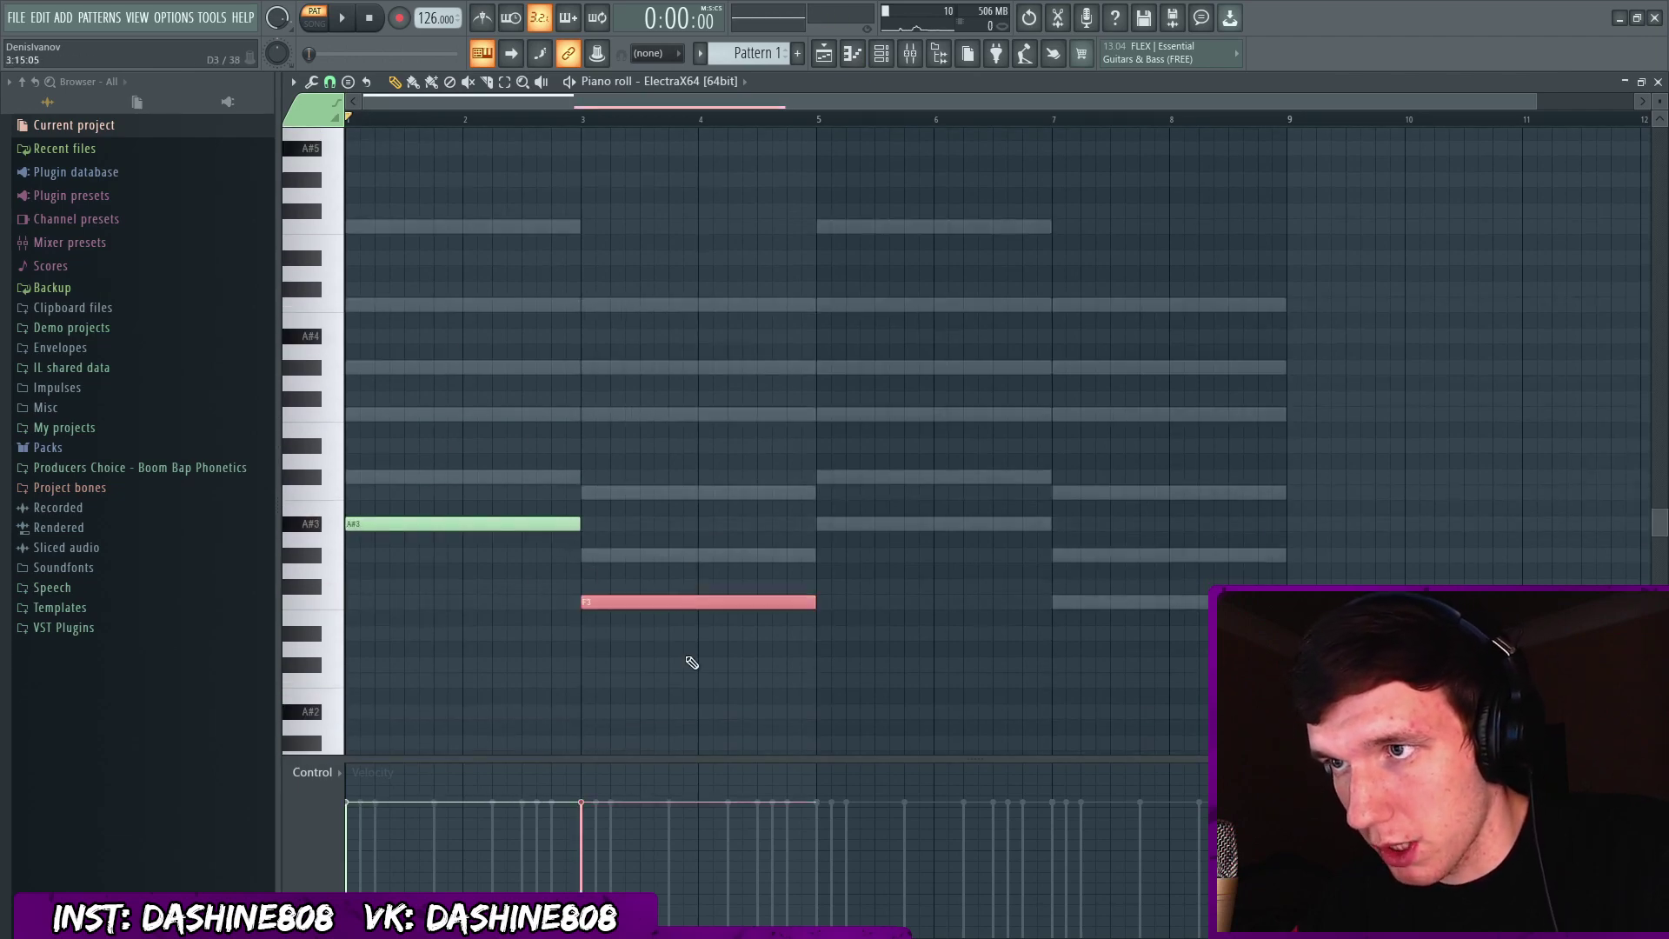
# Copy the two ElectraX64 notes into bars 5 to 8 and transpose the A# notes to A#4 and the F notes to F5.
pyautogui.hotkey('ctrl', 'Up')
pyautogui.hotkey('ctrl', 'a')
pyautogui.moveTo(476, 522); pyautogui.dragTo(931, 530)
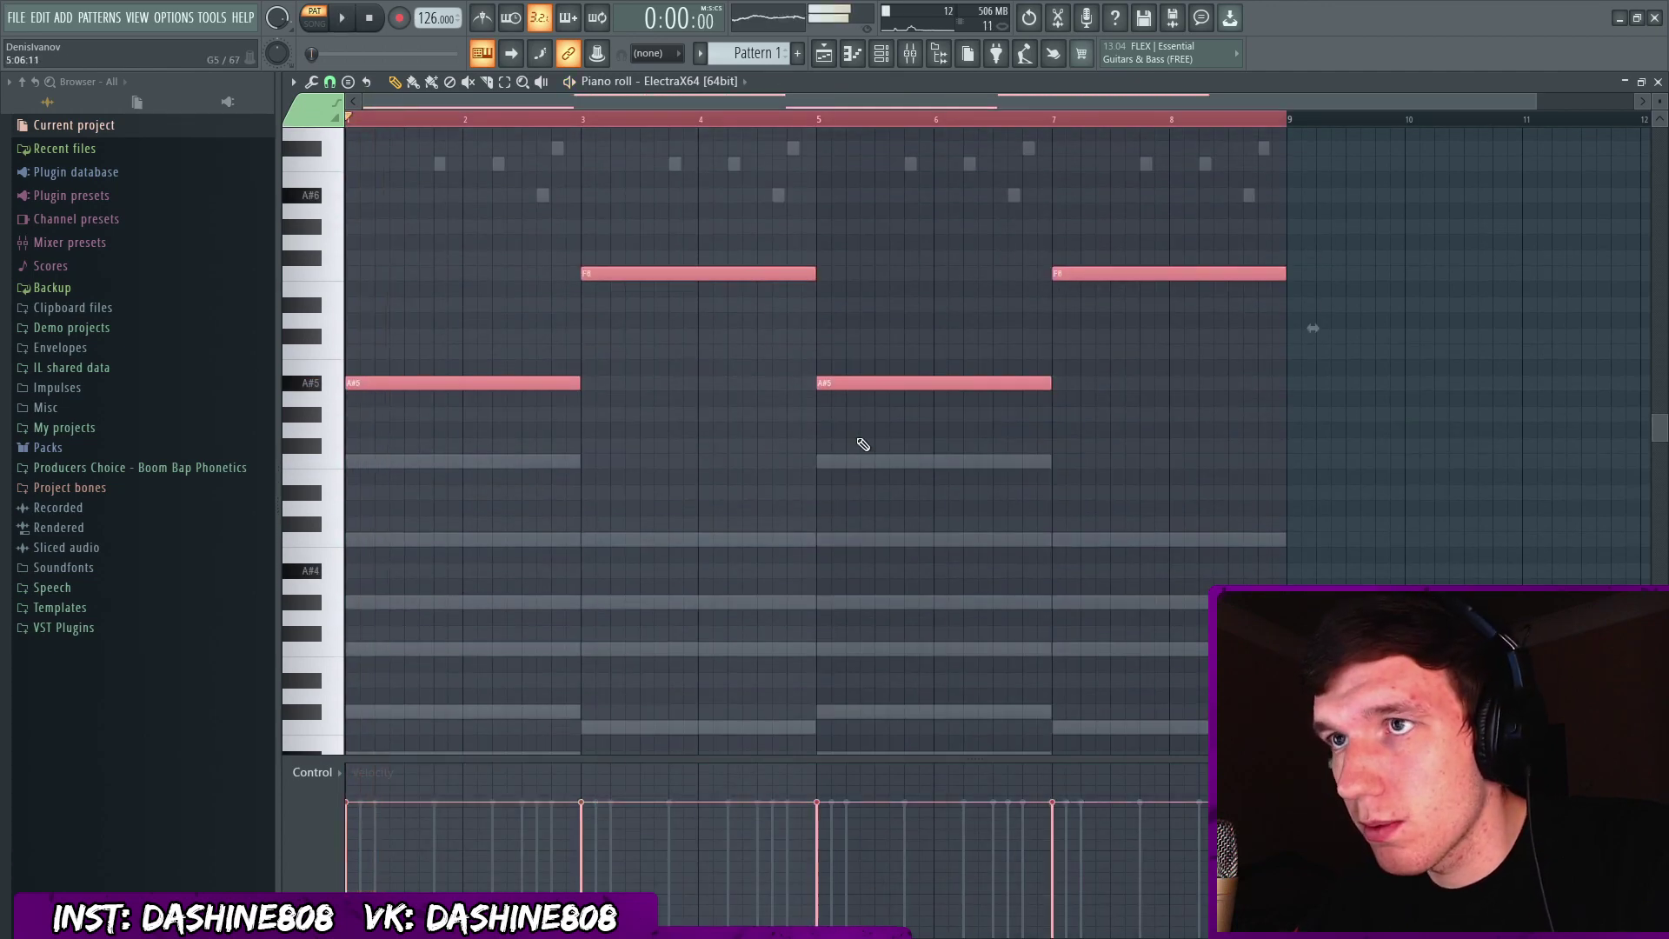
pyautogui.hotkey('ctrl', 'Down')
# Play back the pattern with the ElectraX64 notes and return to the channel rack.
pyautogui.press('space')
pyautogui.click(702, 352)
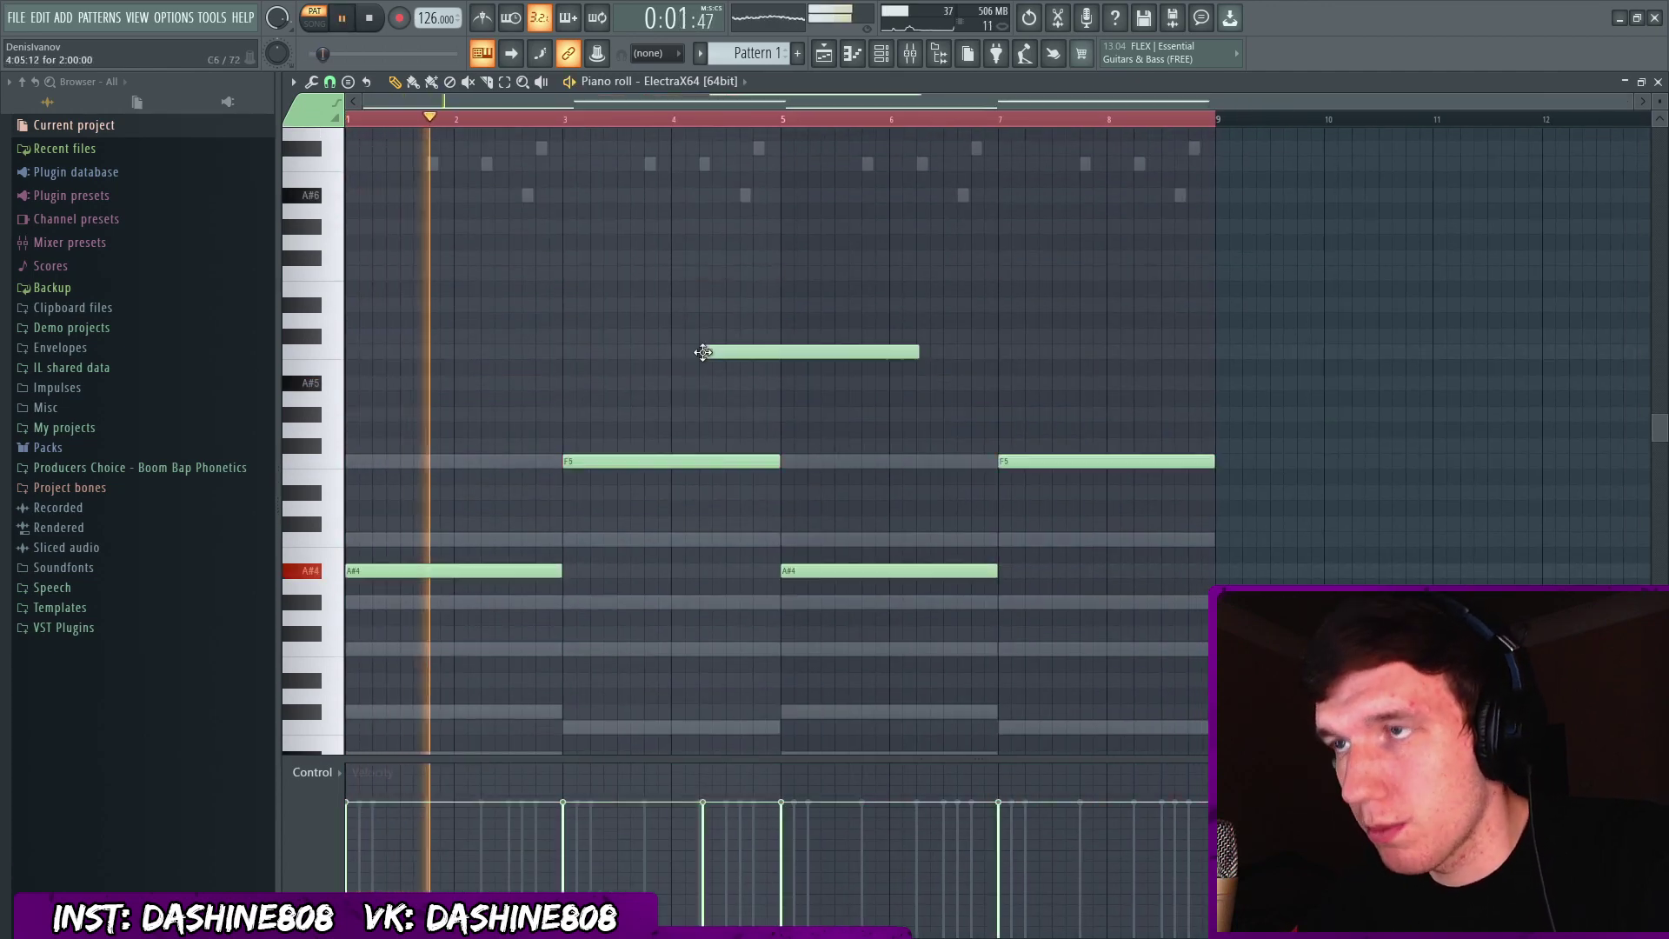
pyautogui.rightClick(707, 352)
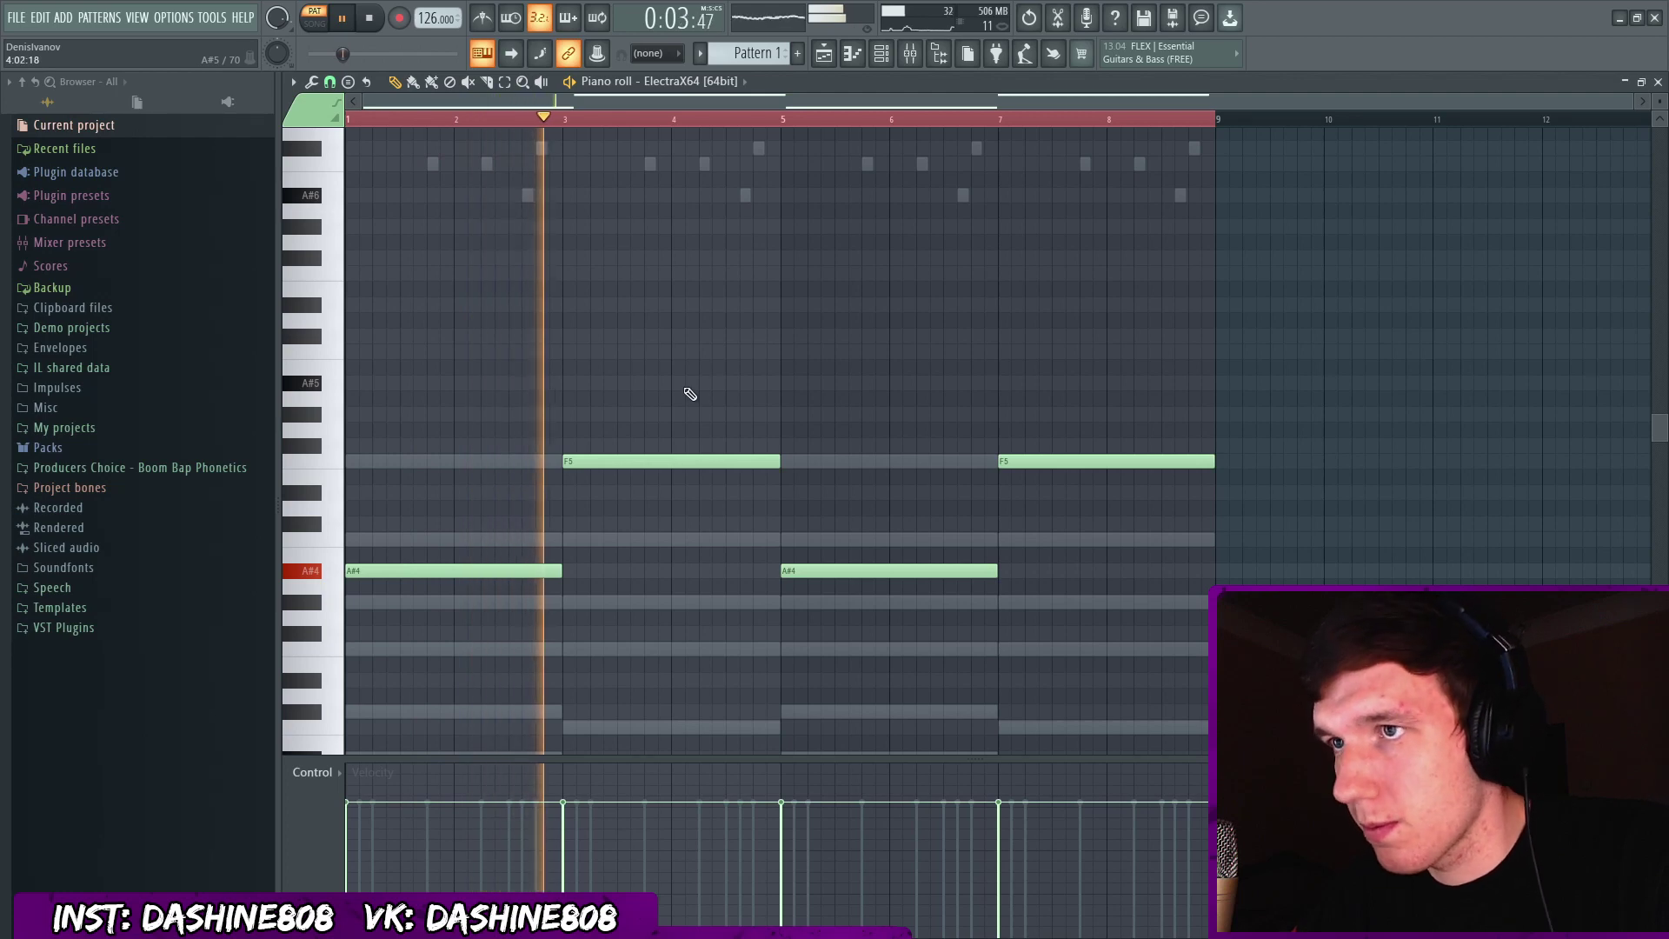
pyautogui.press('Escape')
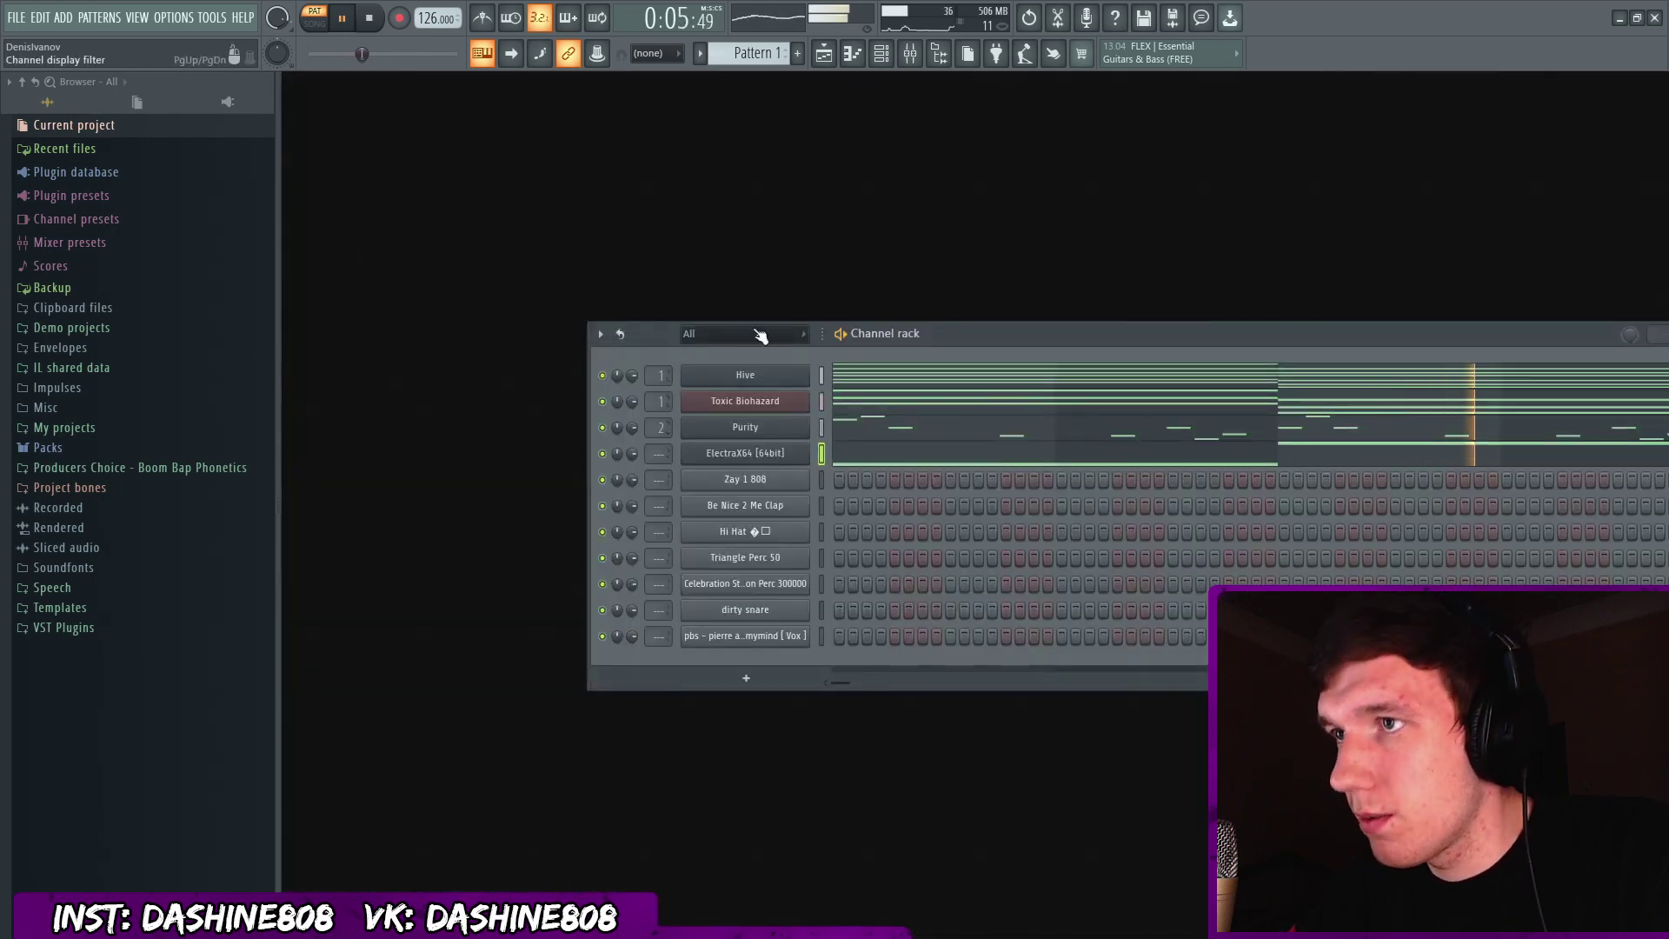
pyautogui.press('space')
# Load ValhallaVintageVerb into the first effect slot of Insert 2, with decay at 1.17 s and mix at 56%.
pyautogui.click(910, 53)
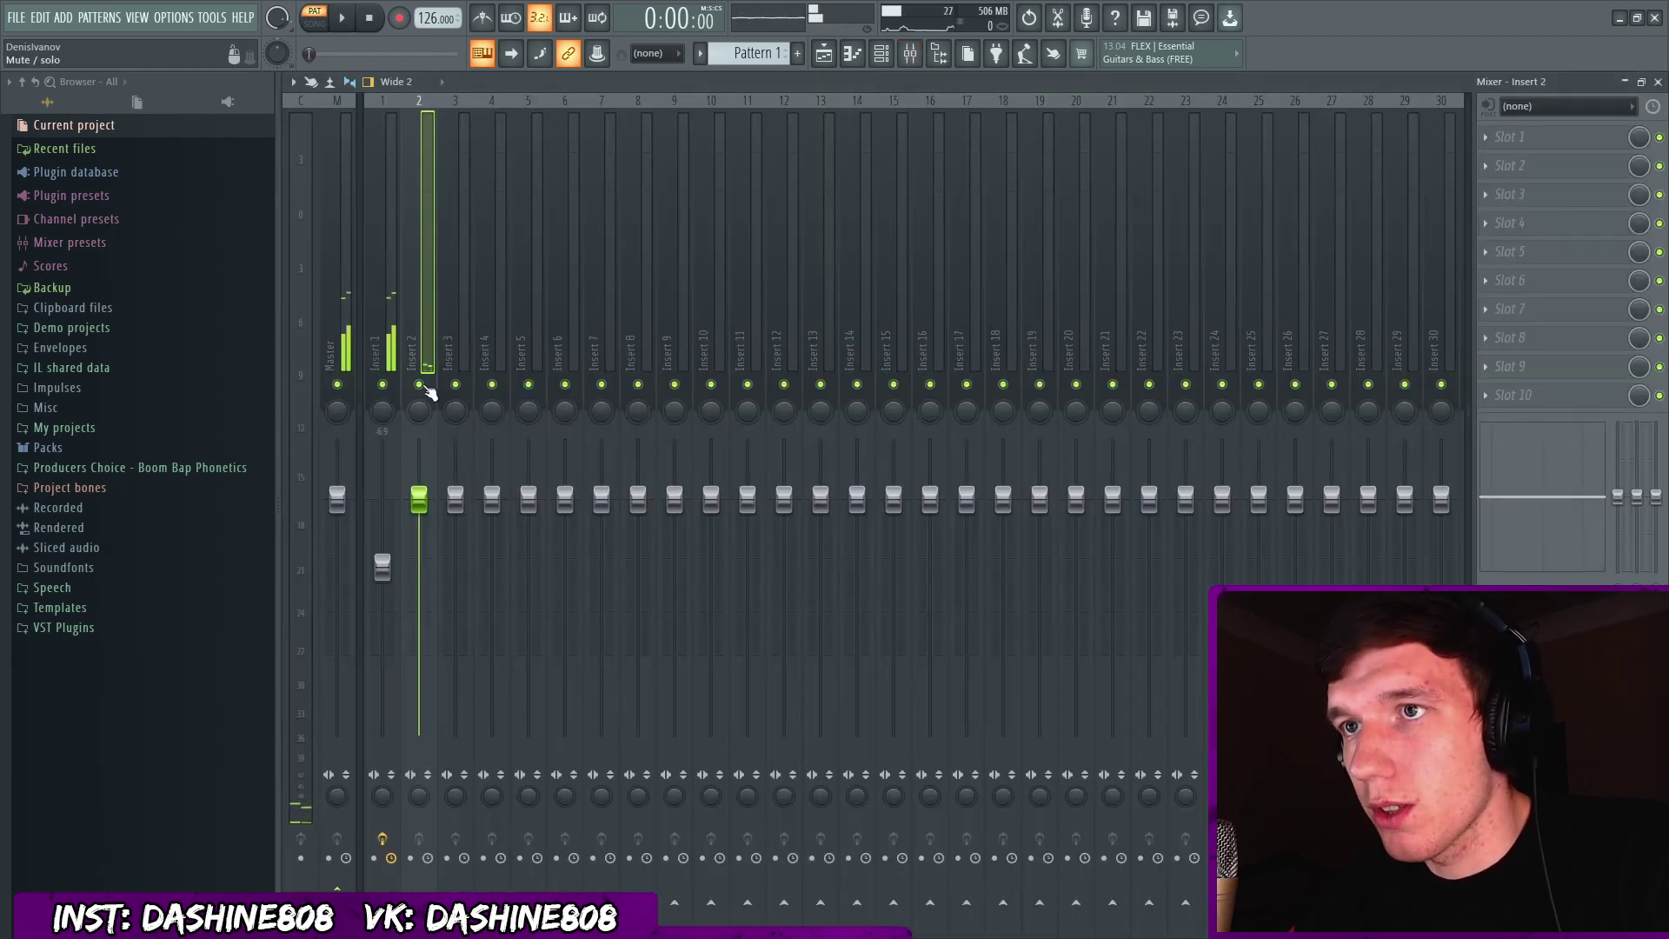
pyautogui.click(1492, 139)
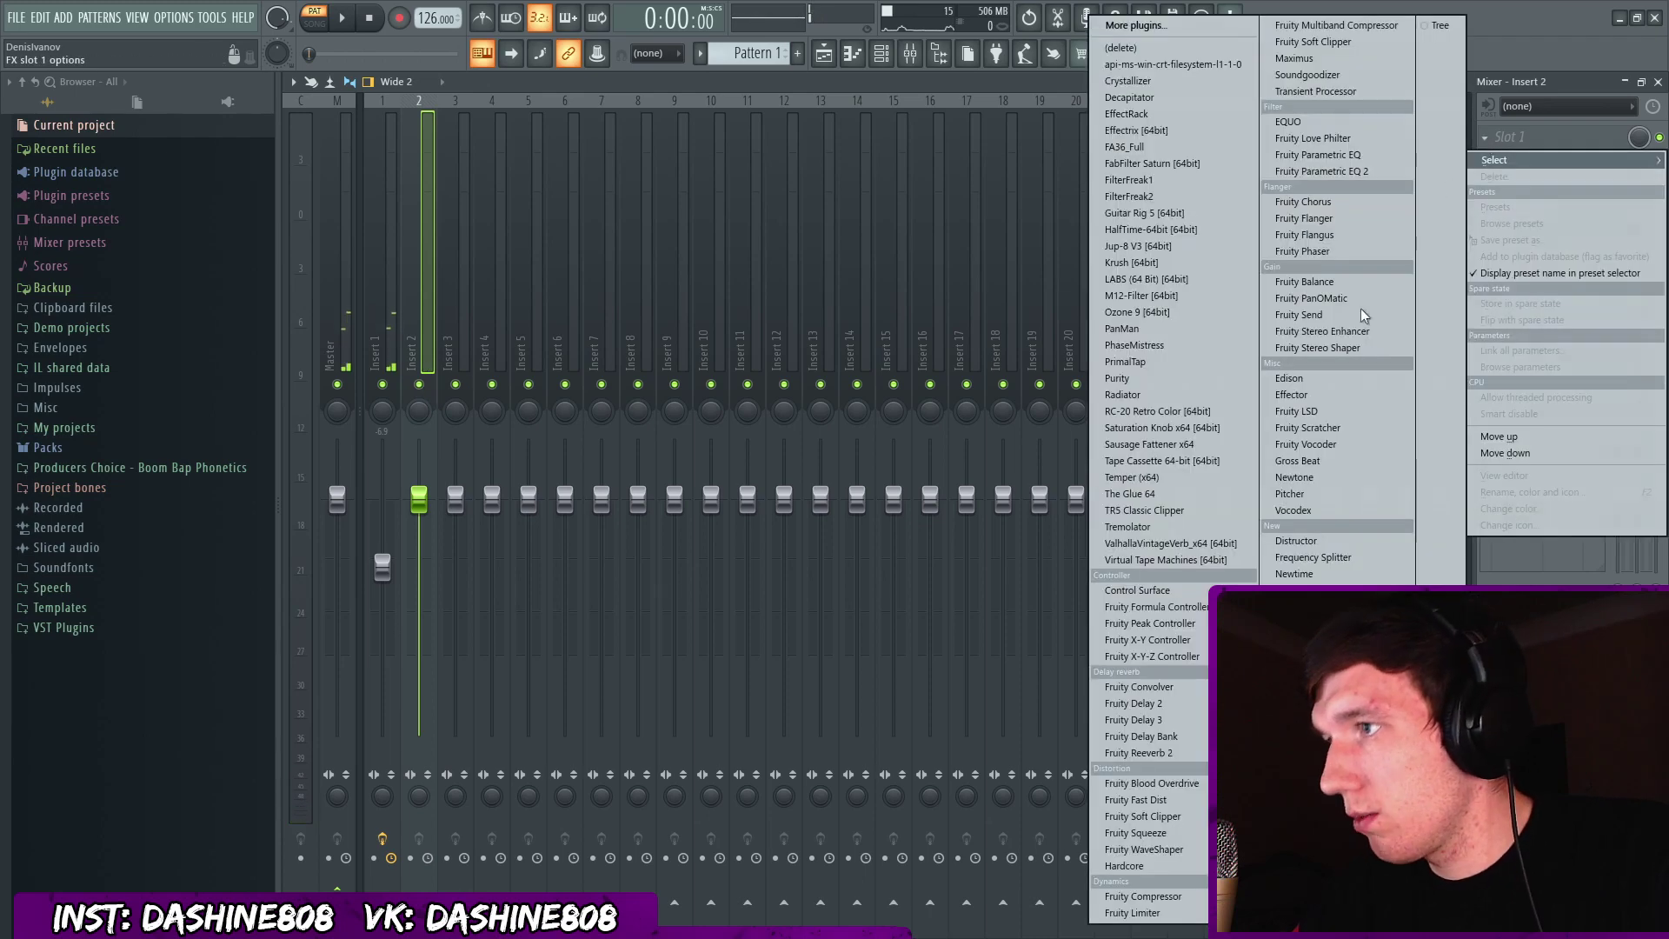
pyautogui.click(1172, 544)
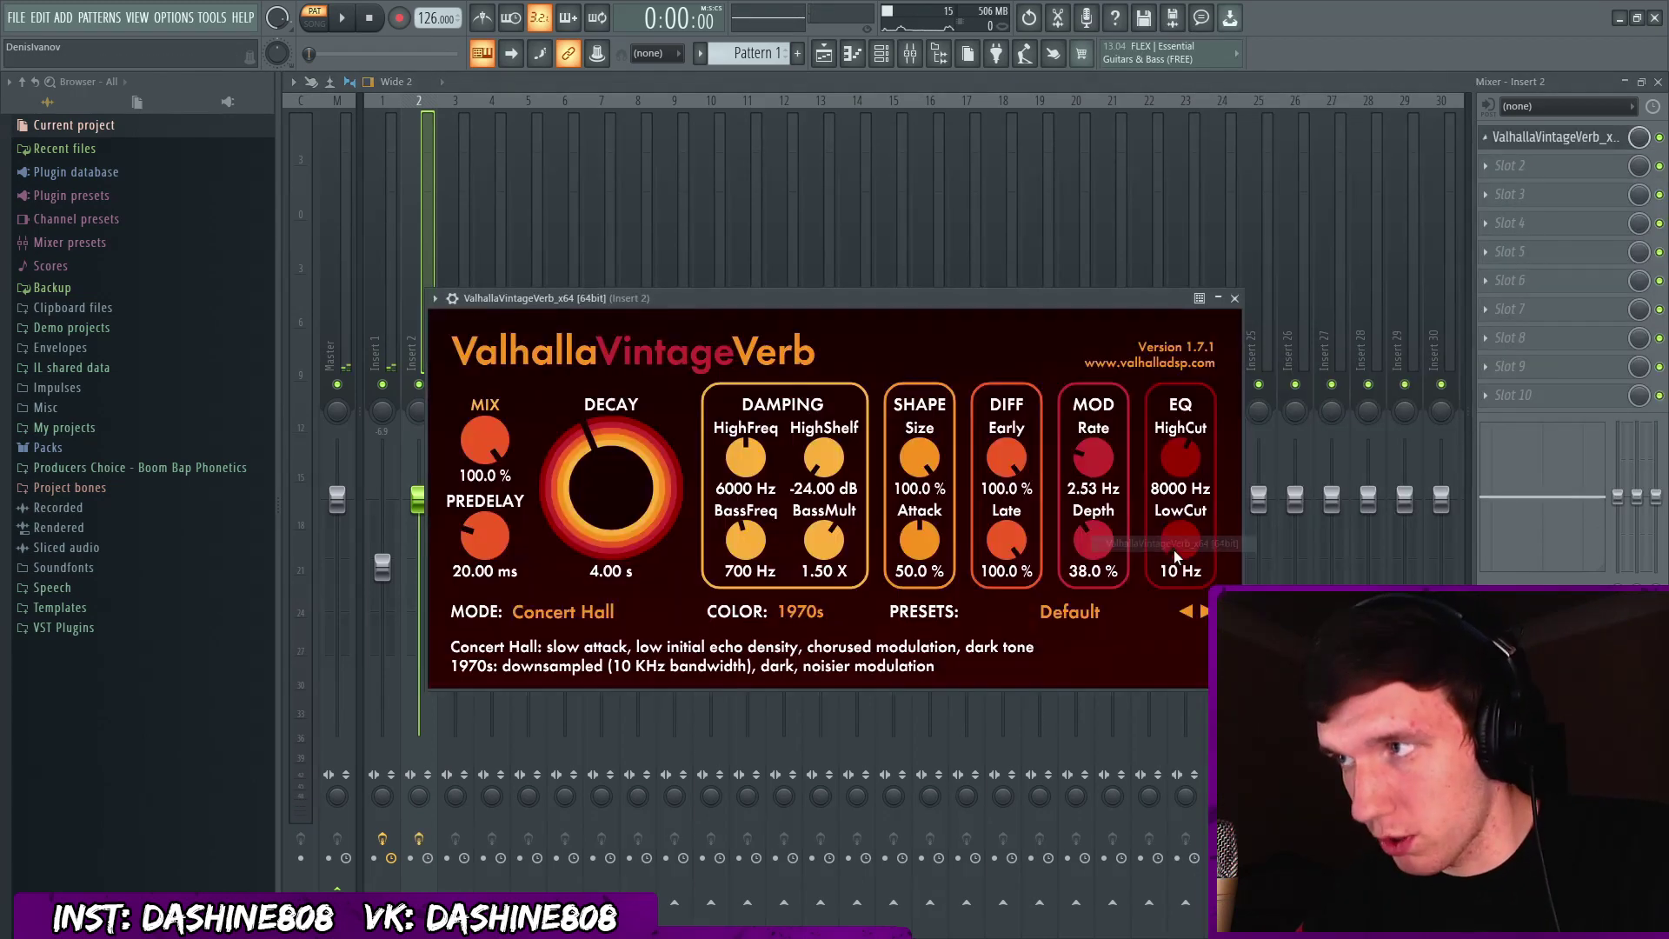
pyautogui.moveTo(554, 426); pyautogui.dragTo(574, 500)
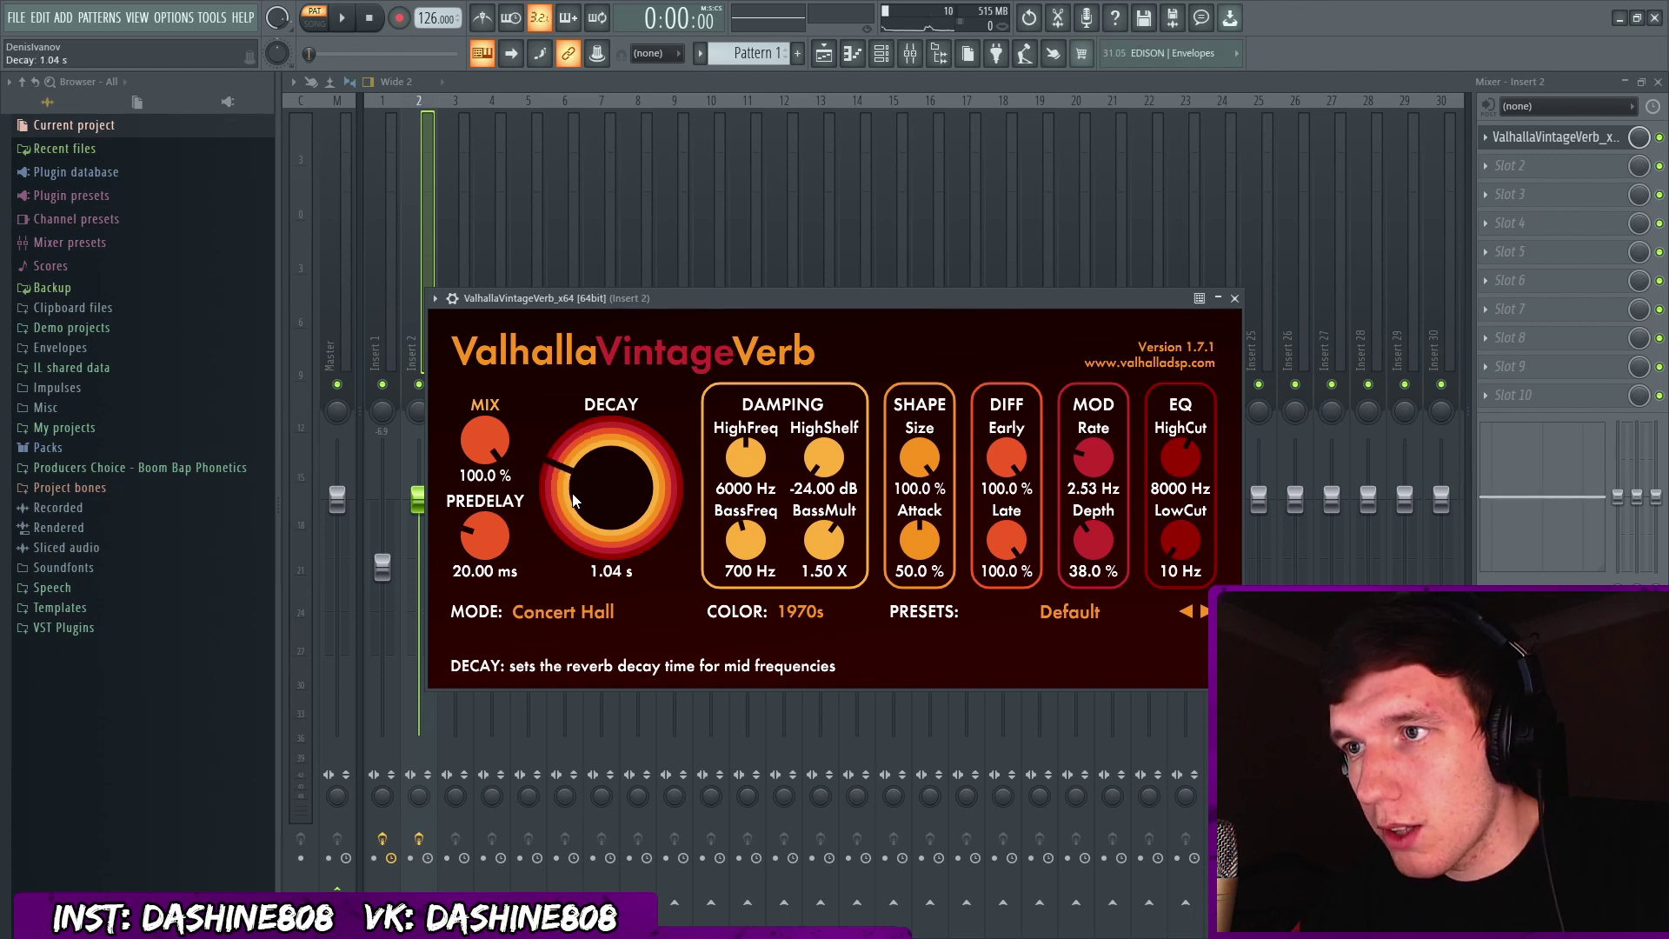
pyautogui.moveTo(484, 442); pyautogui.dragTo(494, 564)
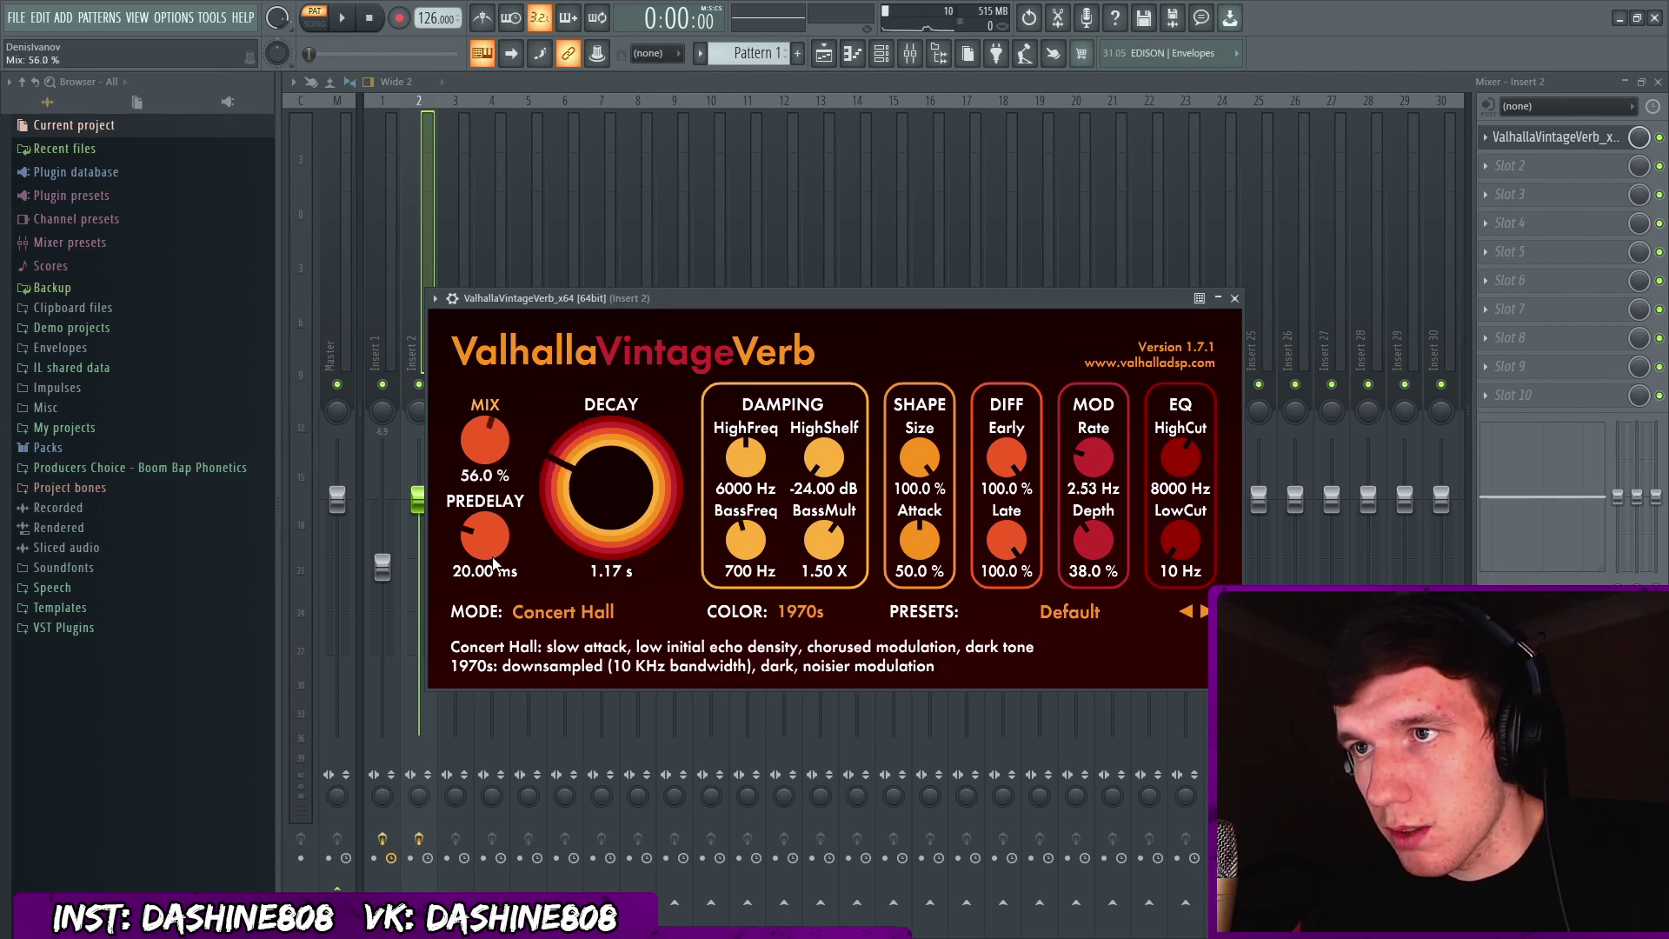
pyautogui.press('Escape')
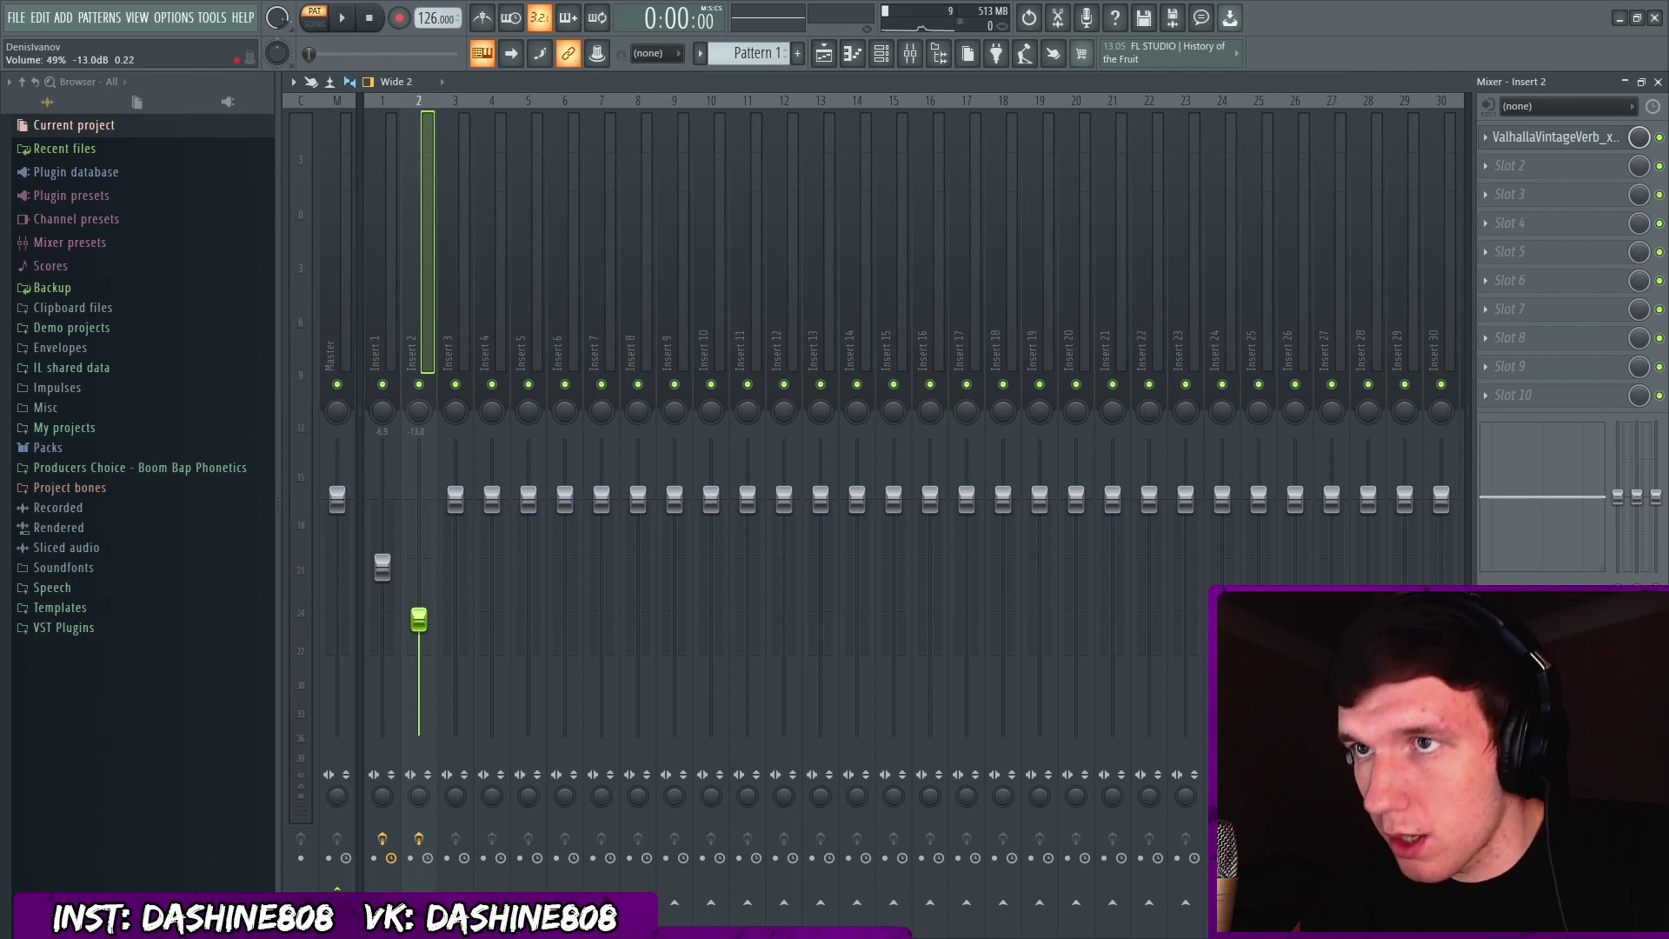
# Set the Insert 2 fader to about -12.4 dB while playing back the pattern.
pyautogui.press('space')
pyautogui.press('F9')
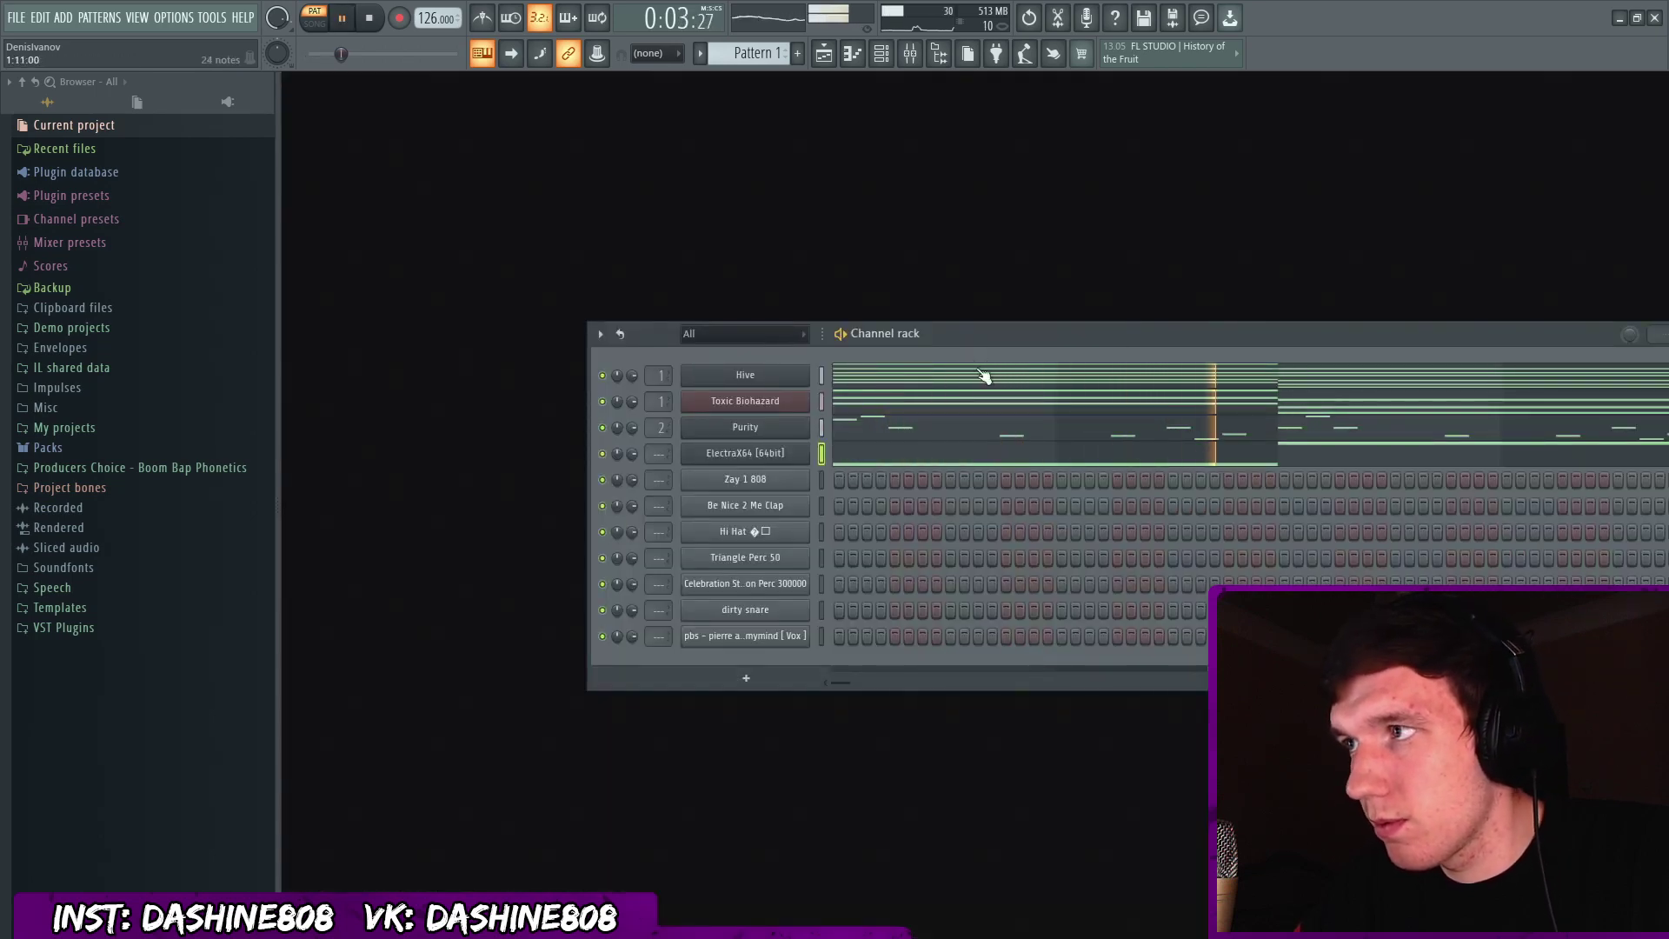
pyautogui.click(910, 53)
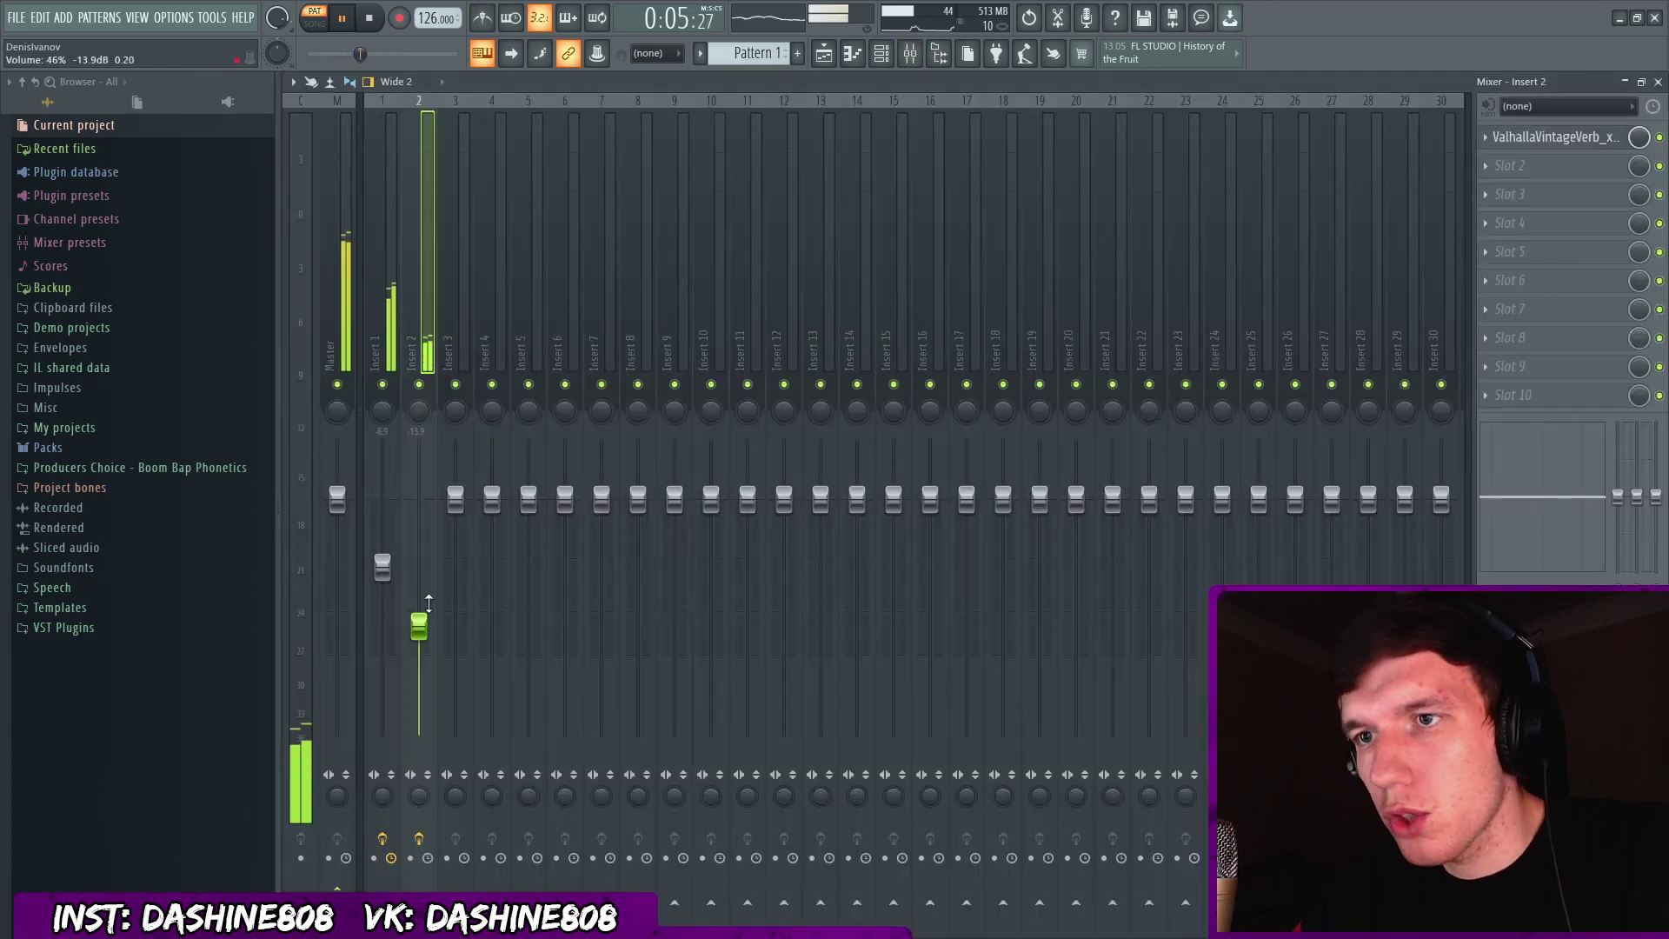
pyautogui.moveTo(430, 637); pyautogui.dragTo(430, 628)
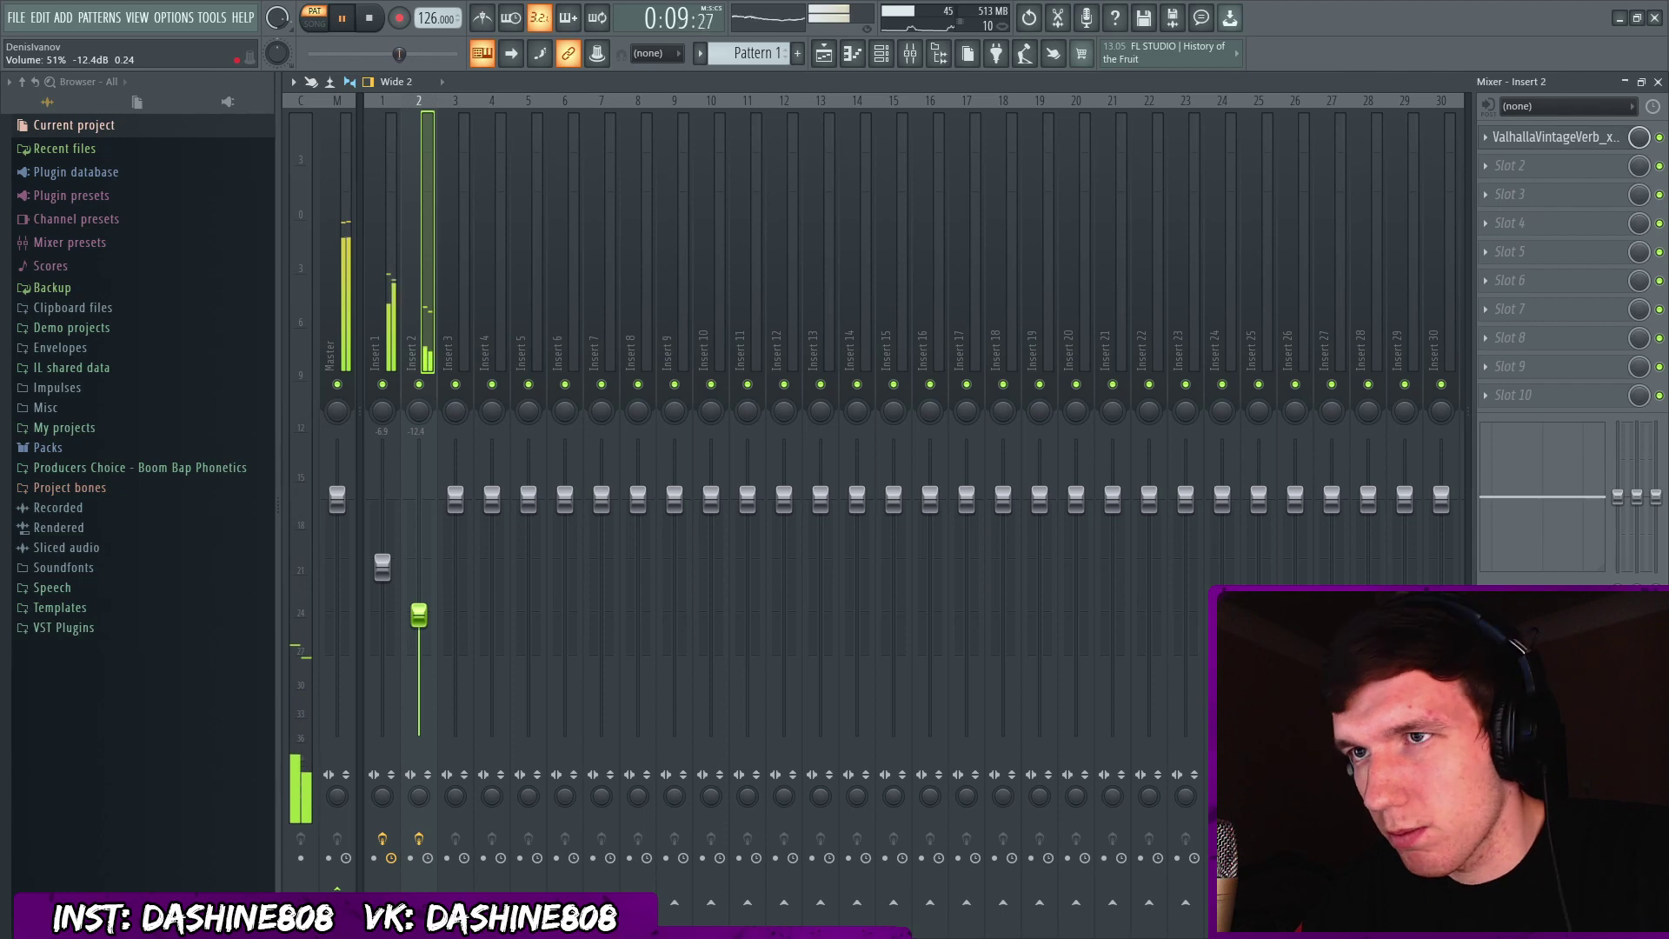
pyautogui.press('F9')
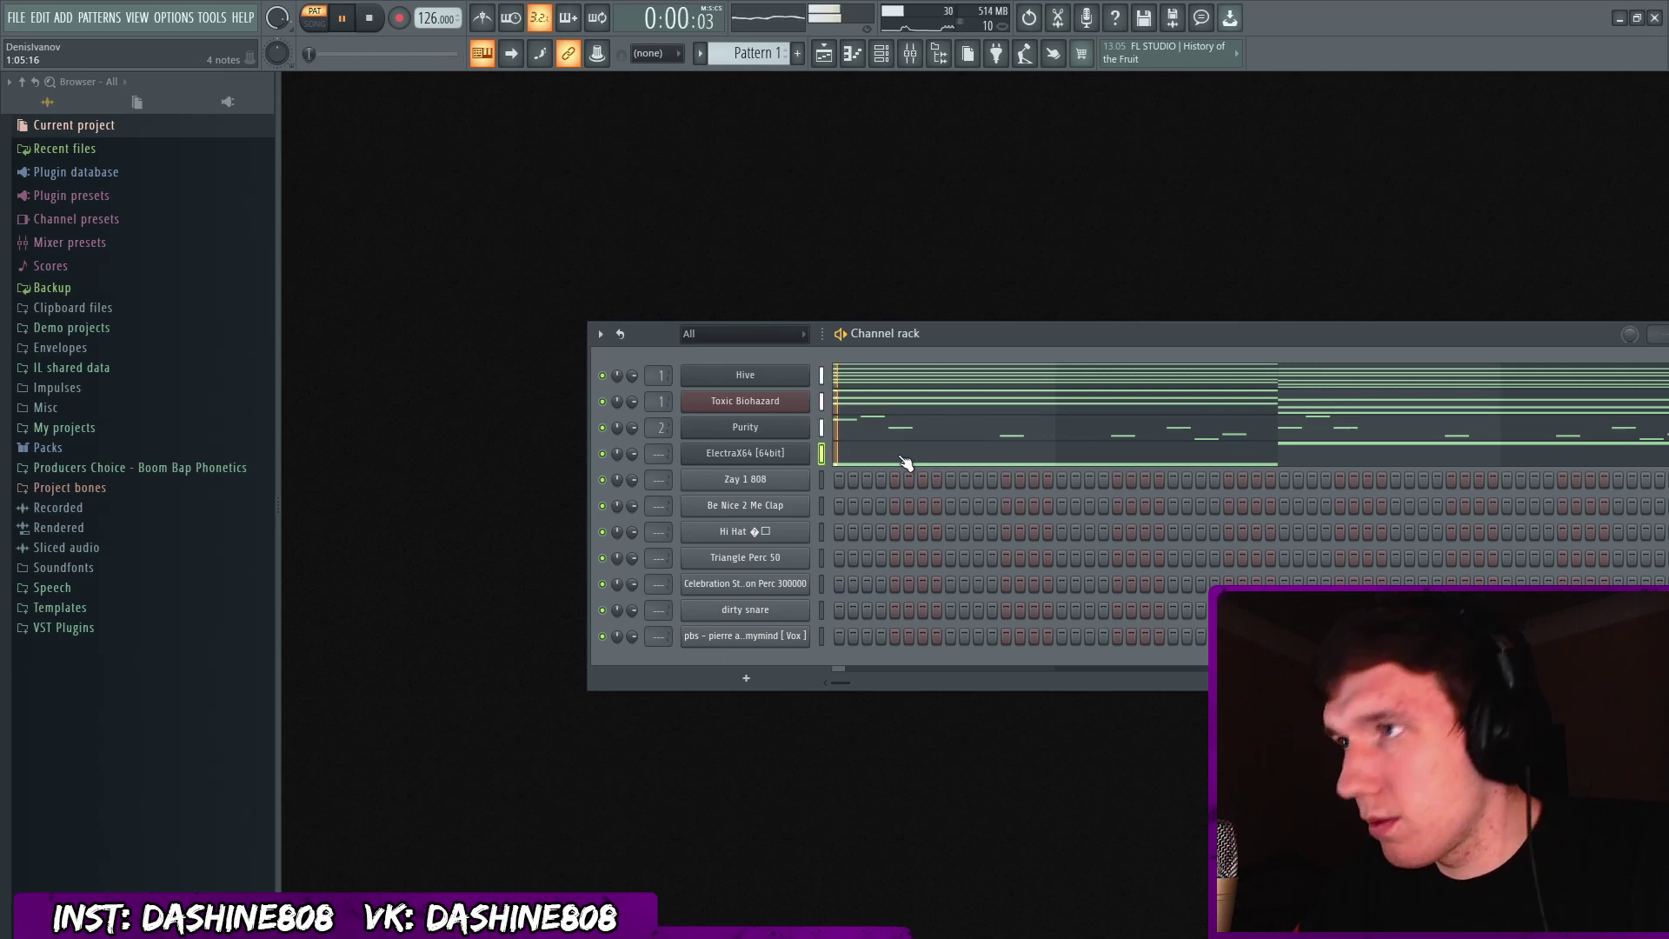
pyautogui.press('space')
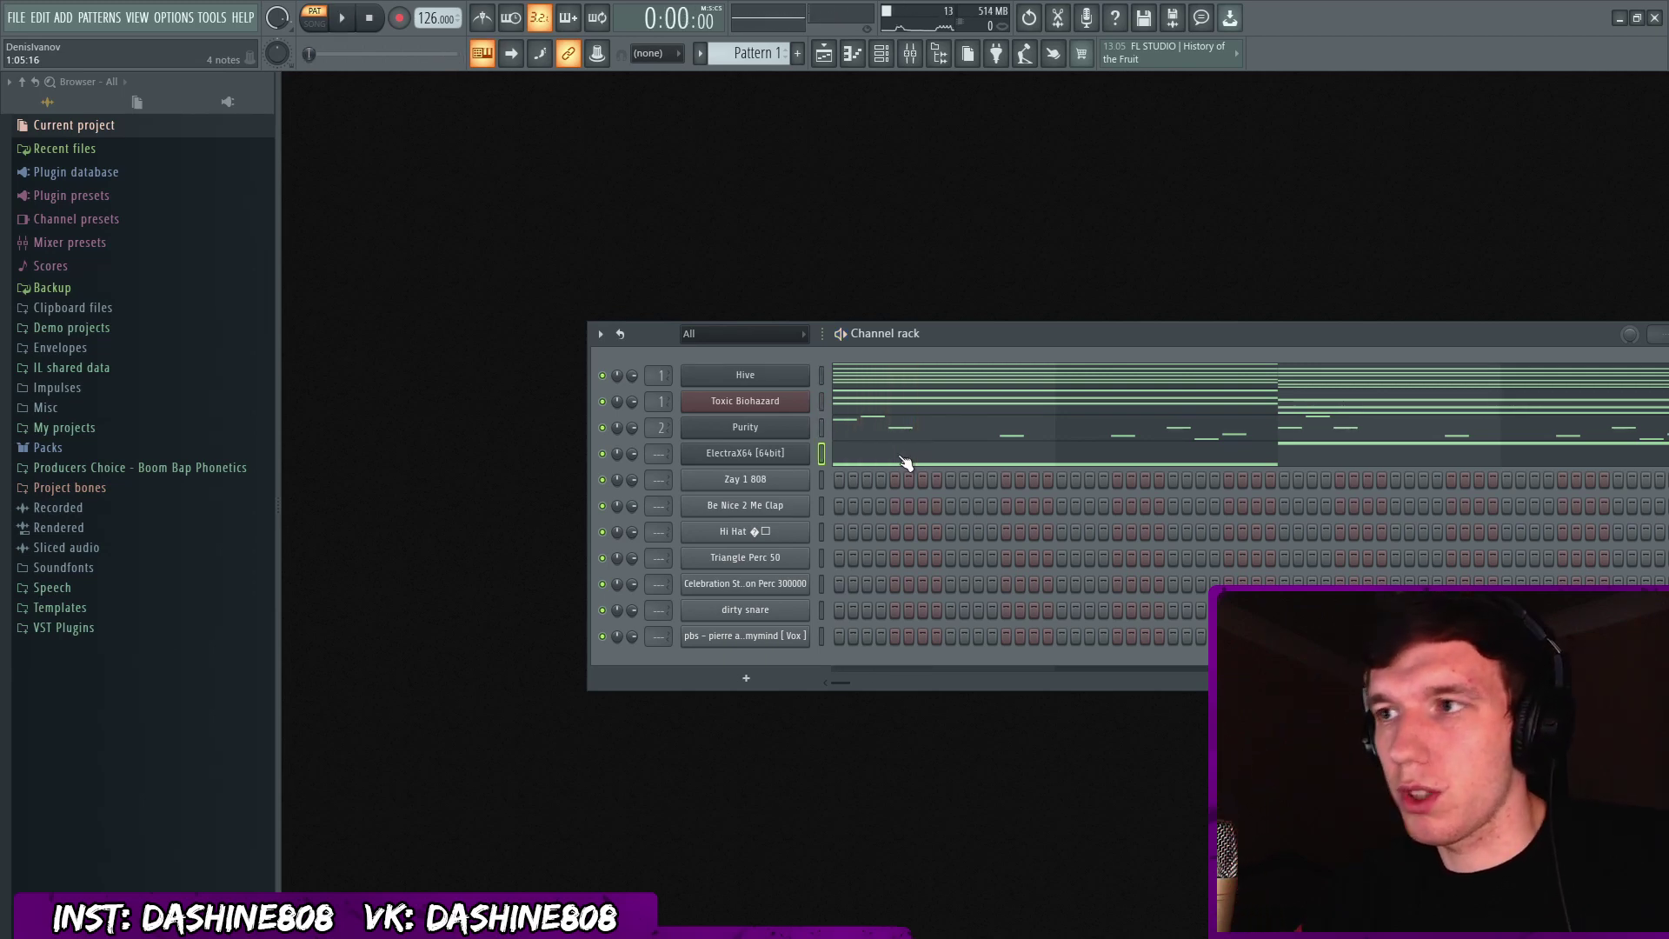
# Place Be Nice 2 Me Clap hits on steps 9, 25, 41 and 57 and play back the pattern.
pyautogui.click(951, 506)
pyautogui.click(1172, 506)
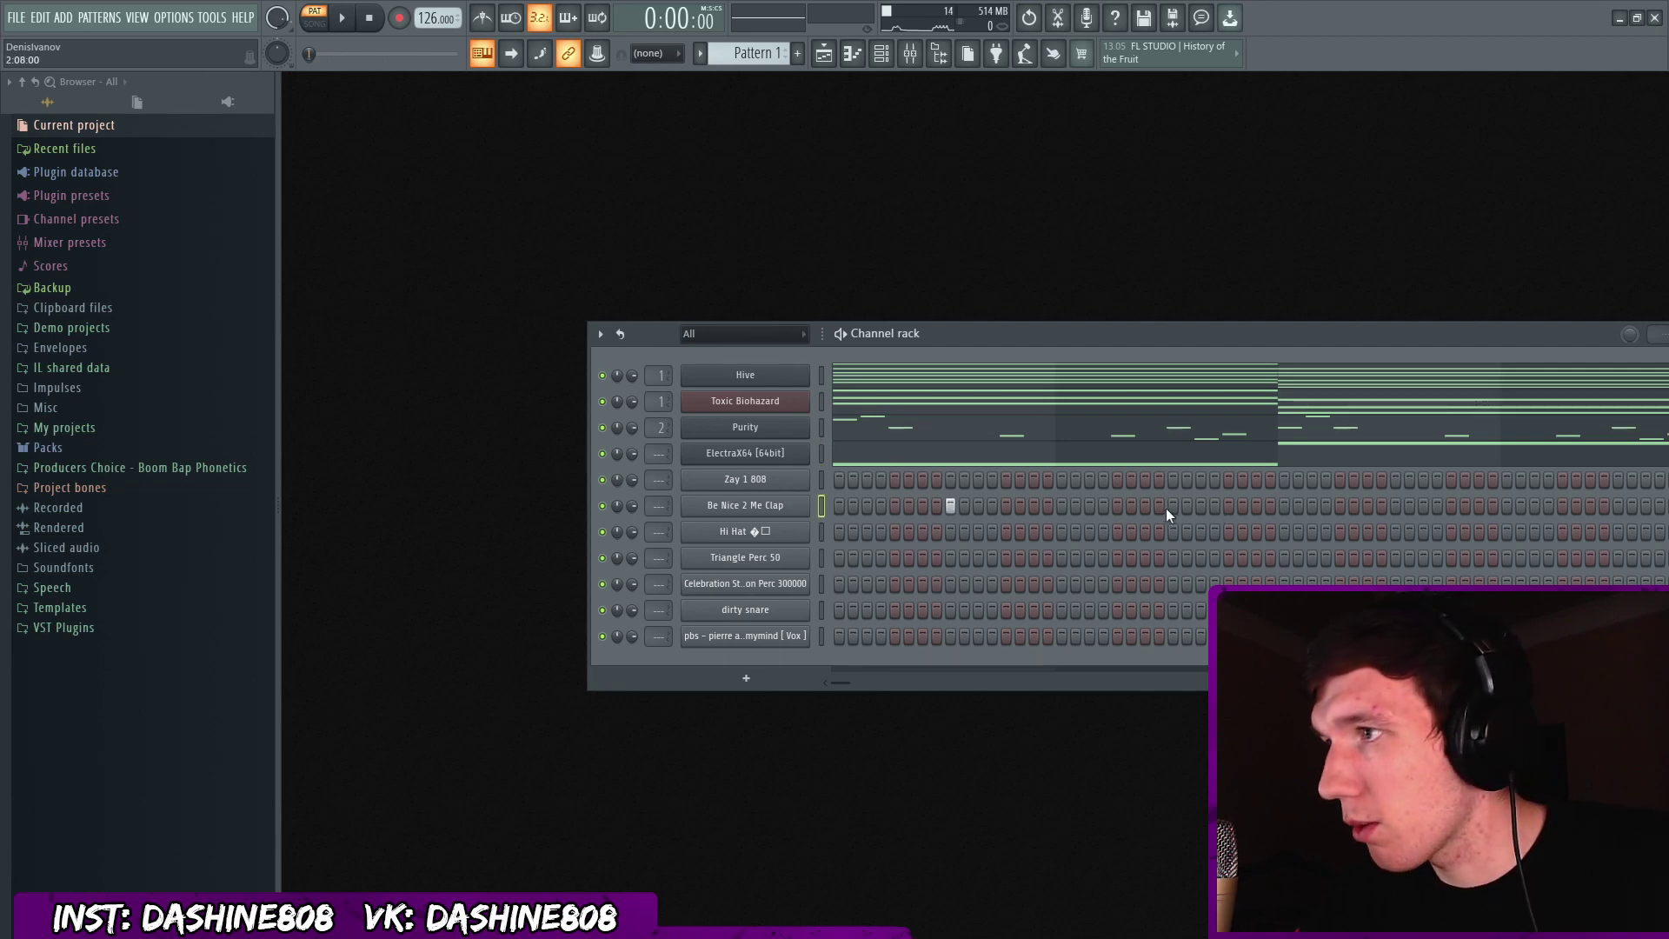
pyautogui.click(1395, 505)
pyautogui.click(1617, 506)
pyautogui.press('space')
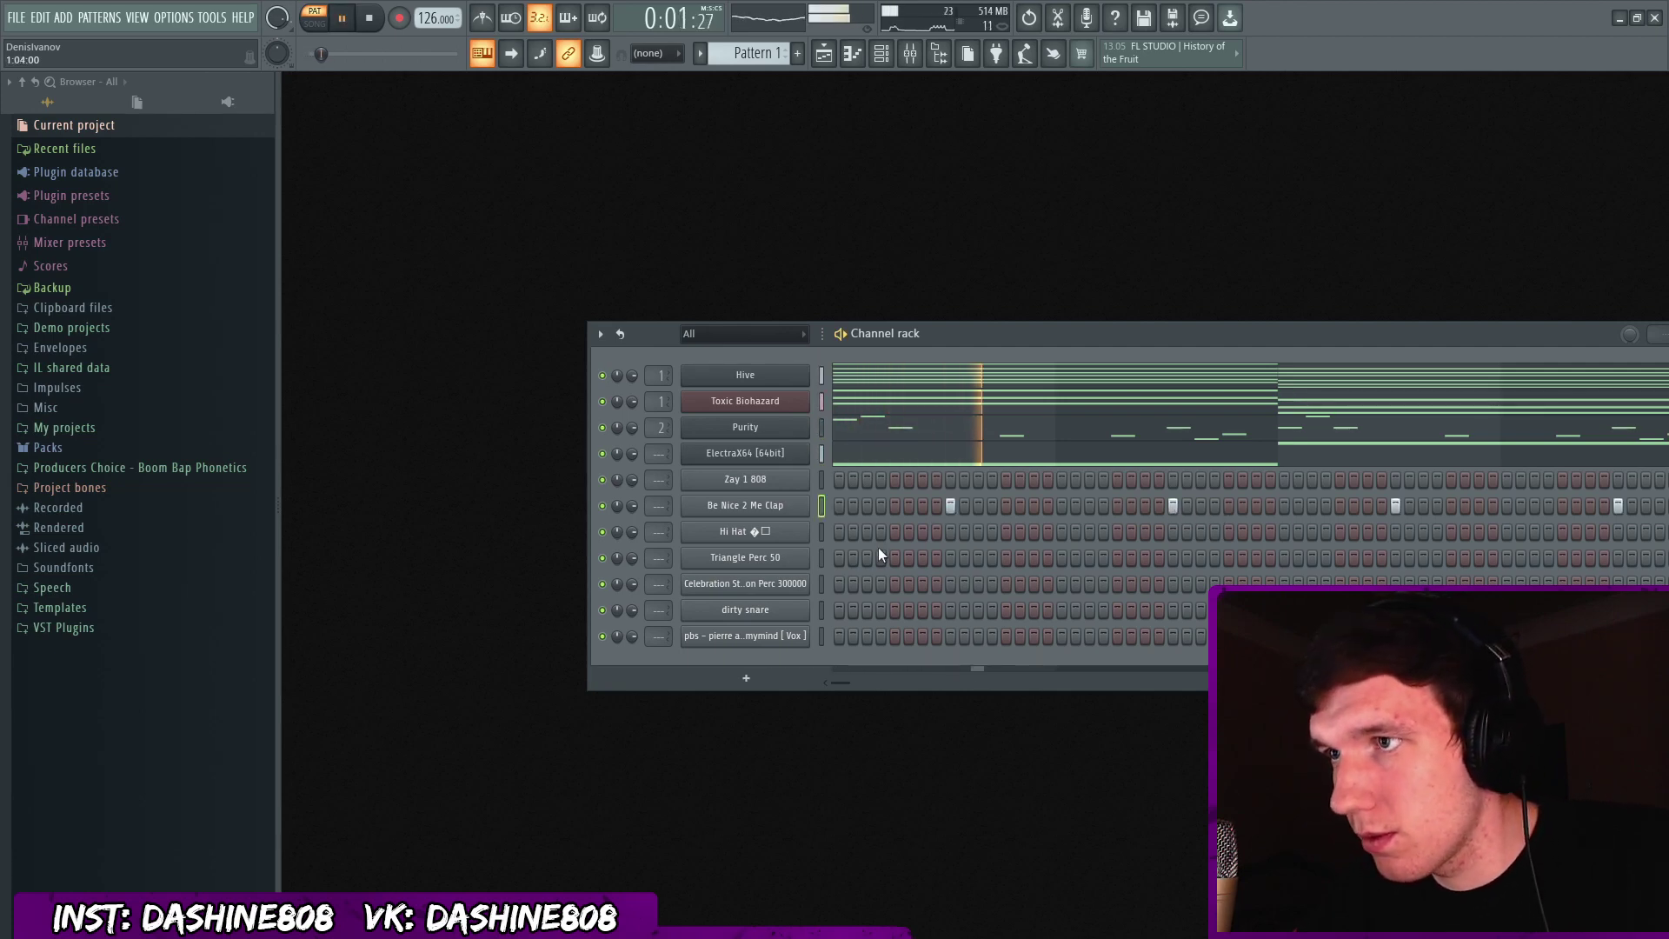
pyautogui.press('space')
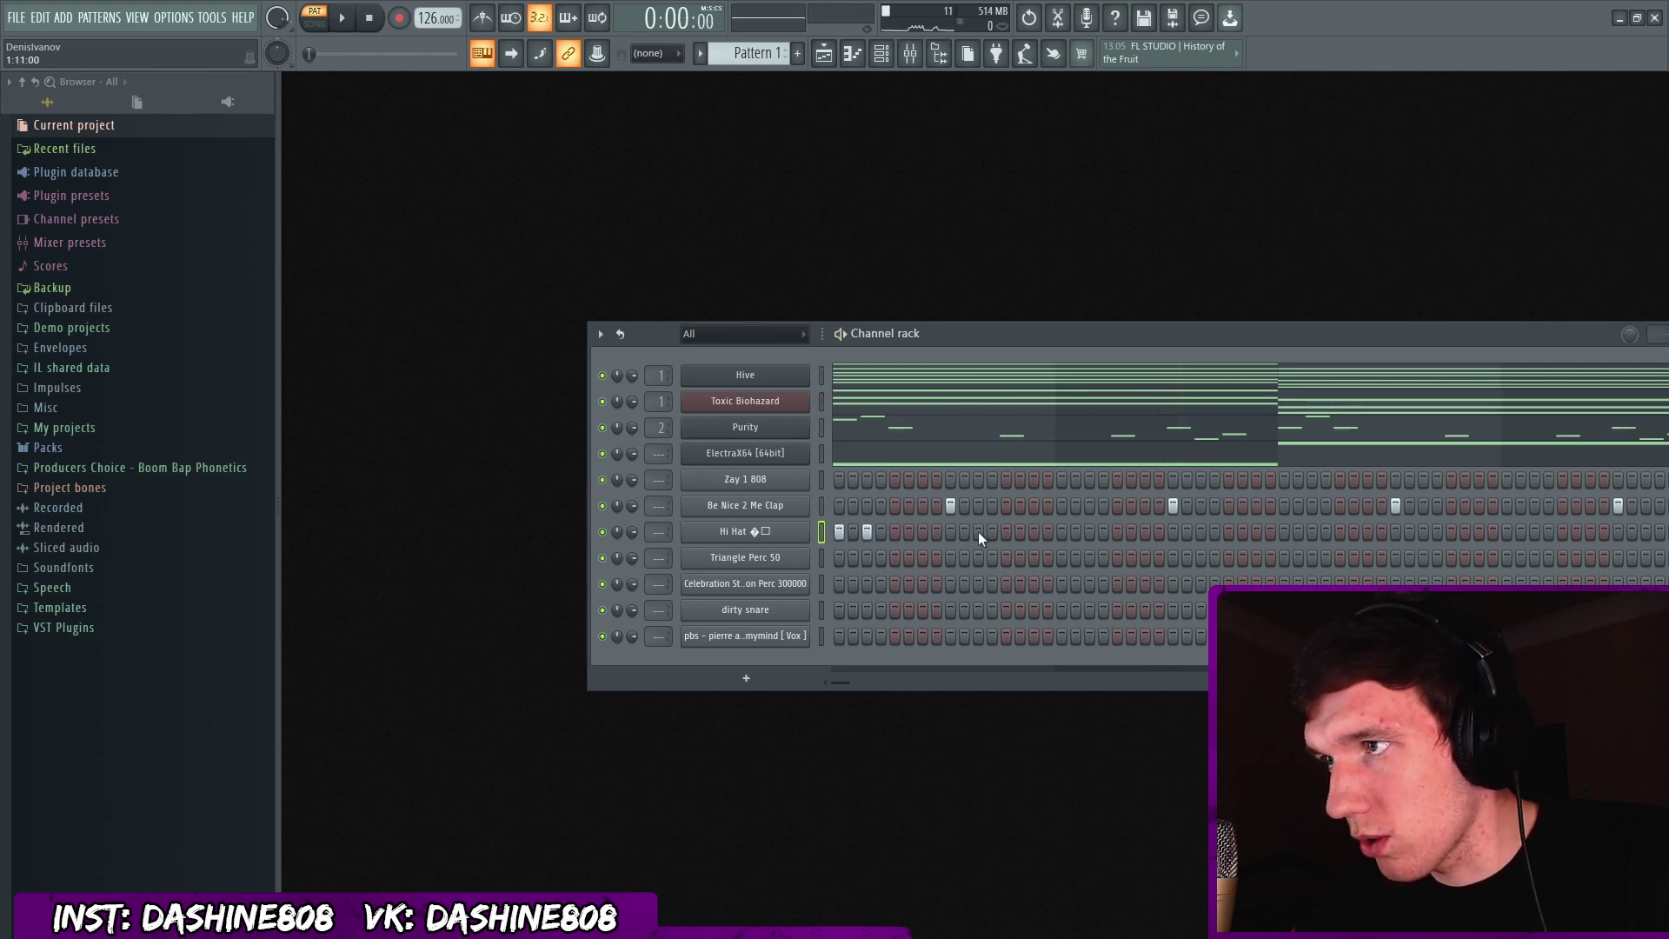
# Add Hi Hat hits on steps 11, 13 and 15 and play back the pattern.
pyautogui.click(1004, 532)
pyautogui.click(1034, 532)
pyautogui.press('space')
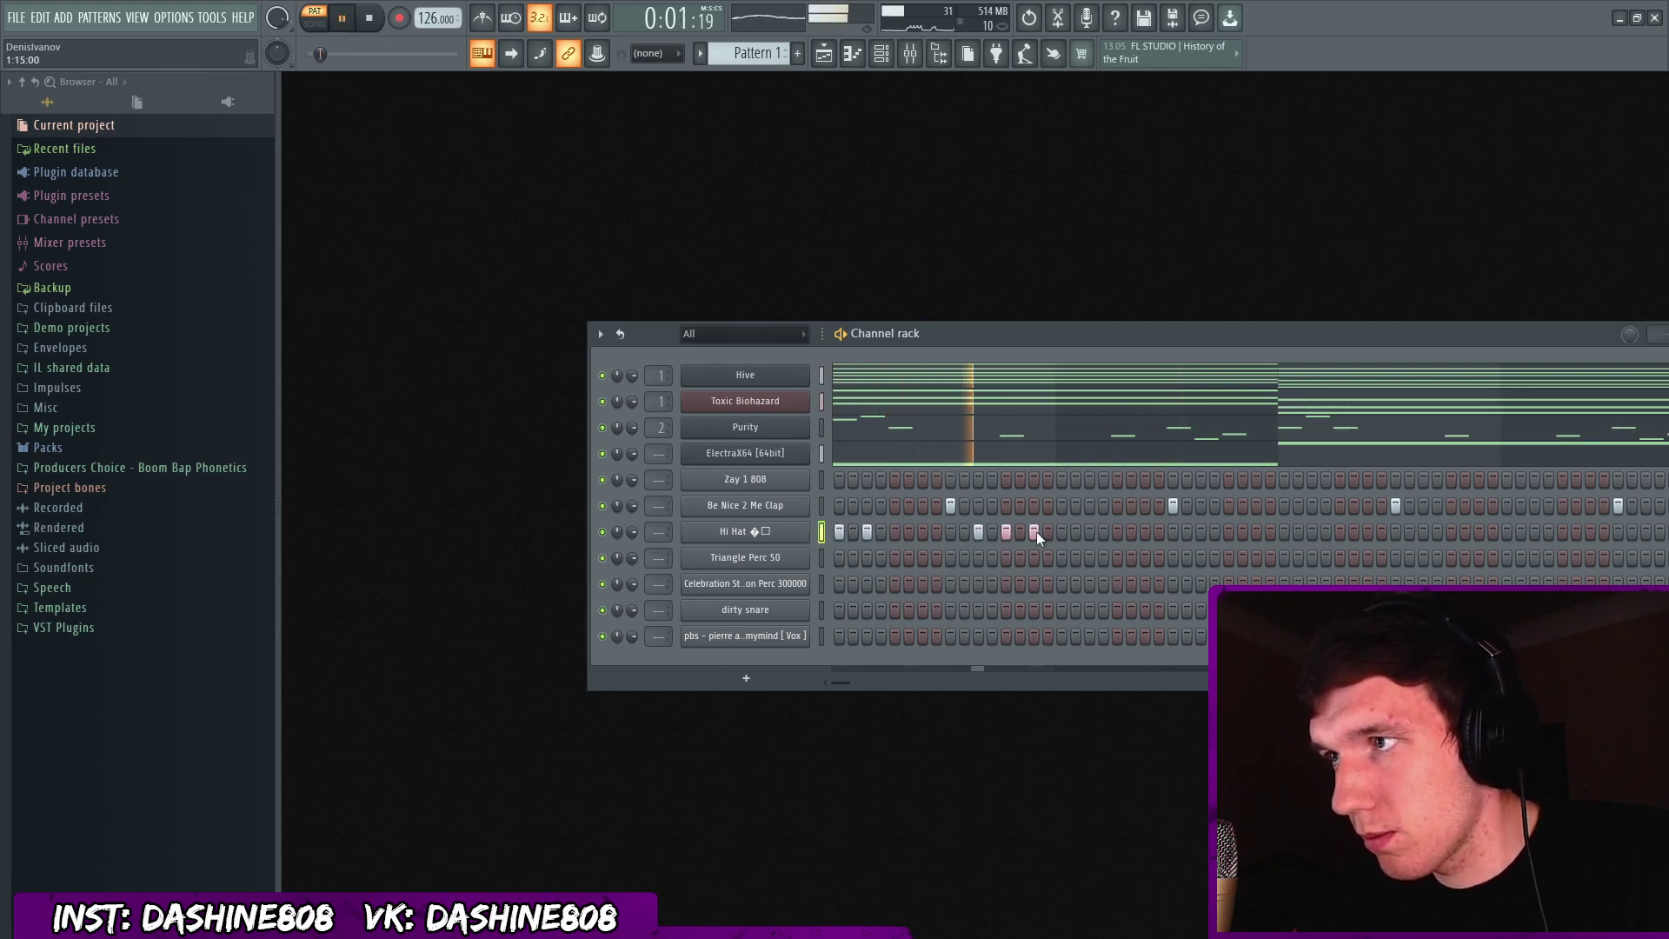
# Add Hi Hat hits on steps 21, 23, 25 and 27 and play back the pattern.
pyautogui.click(1117, 532)
pyautogui.click(1145, 532)
pyautogui.click(1172, 532)
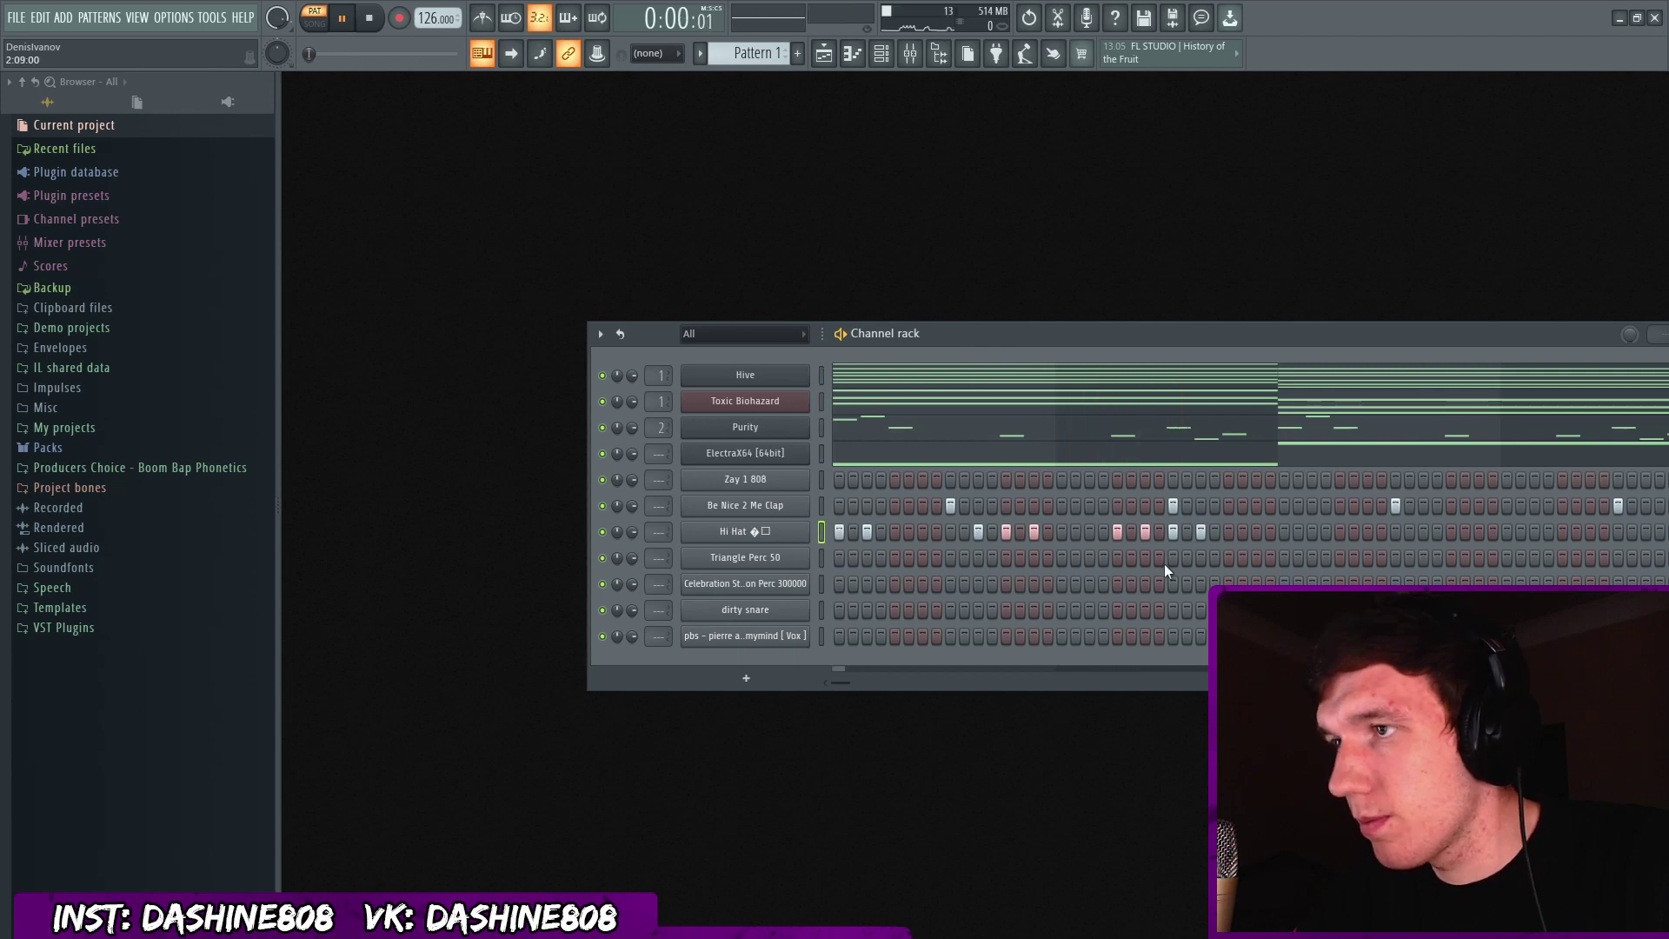
pyautogui.click(1201, 532)
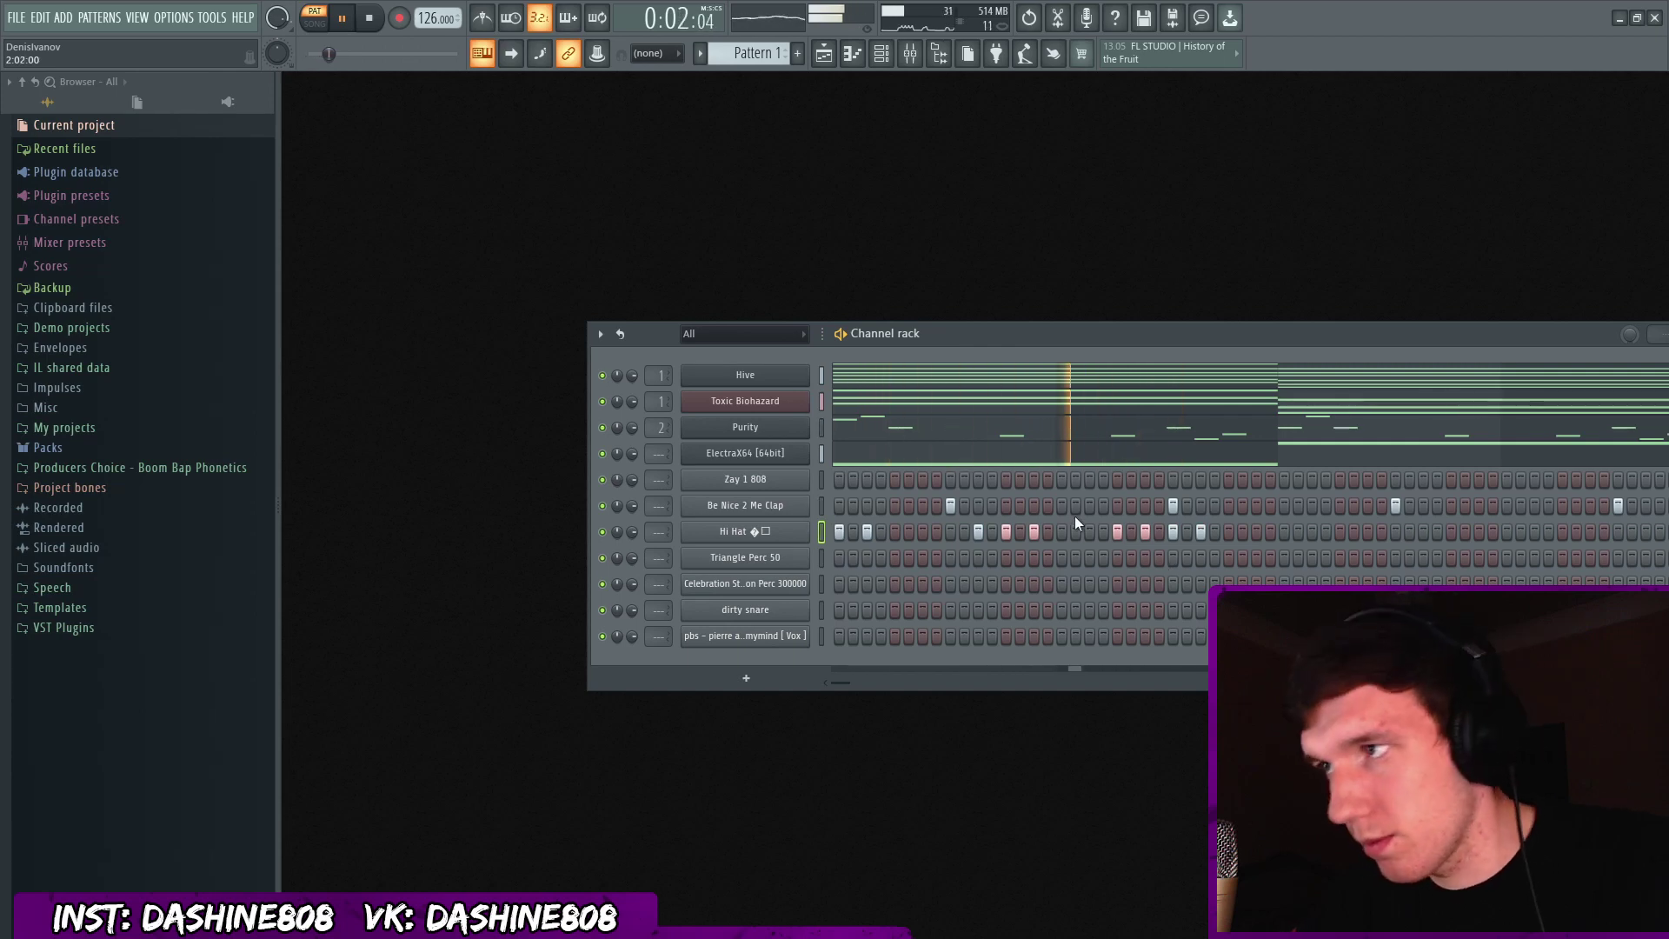
pyautogui.press('space')
# Copy the two-bar Hi Hat pattern into bars 3 and 4 and add hits on steps 61 and 63.
pyautogui.rightClick(721, 531)
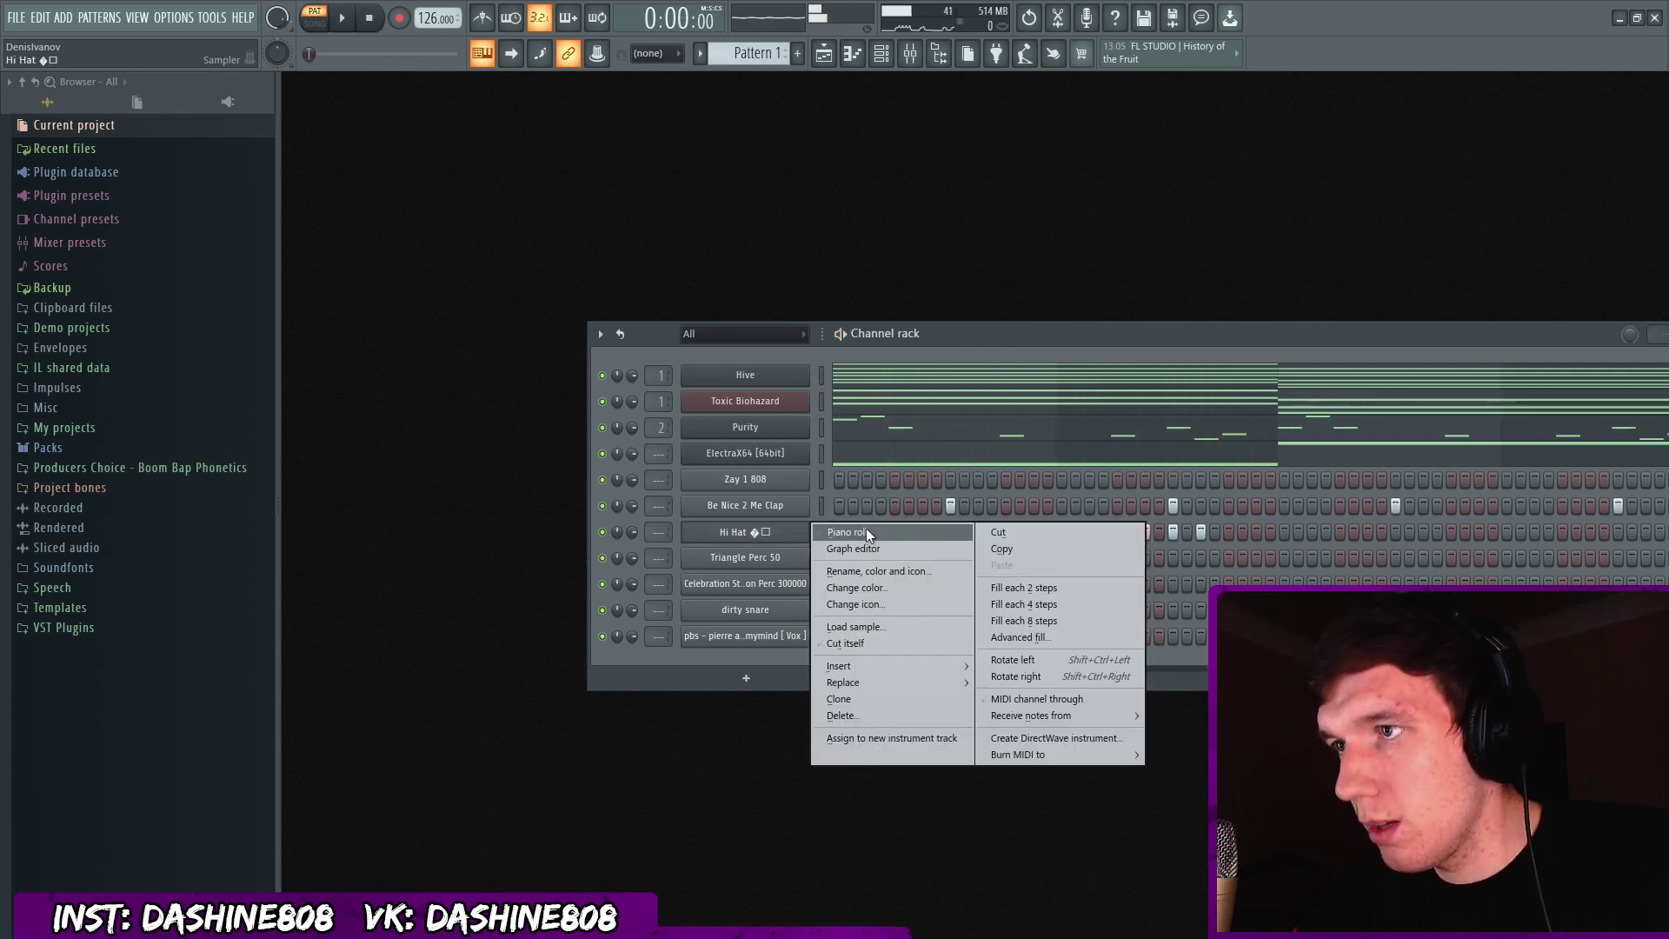
pyautogui.click(748, 544)
pyautogui.keyDown('shift'); pyautogui.moveTo(522, 546); pyautogui.dragTo(735, 546); pyautogui.keyUp('shift')
pyautogui.keyDown('shift'); pyautogui.moveTo(735, 546); pyautogui.dragTo(739, 546); pyautogui.keyUp('shift')
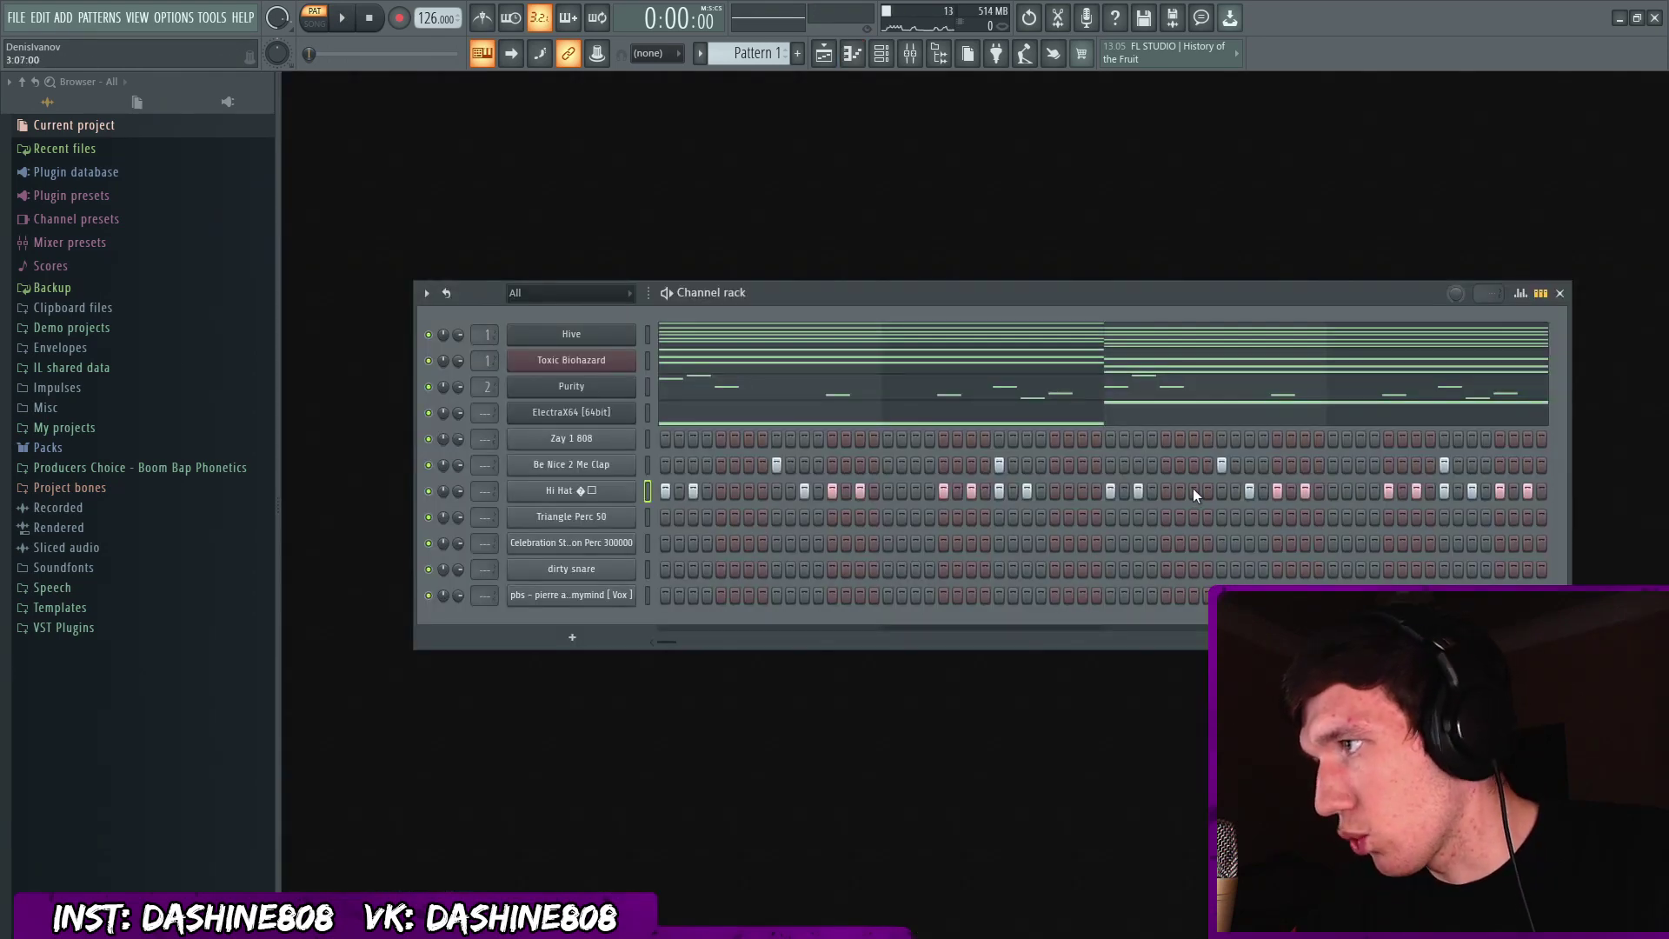
# Copy the four-bar Hi Hat and Be Nice 2 Me Clap notes into bars 5 to 8.
pyautogui.rightClick(607, 499)
pyautogui.click(697, 487)
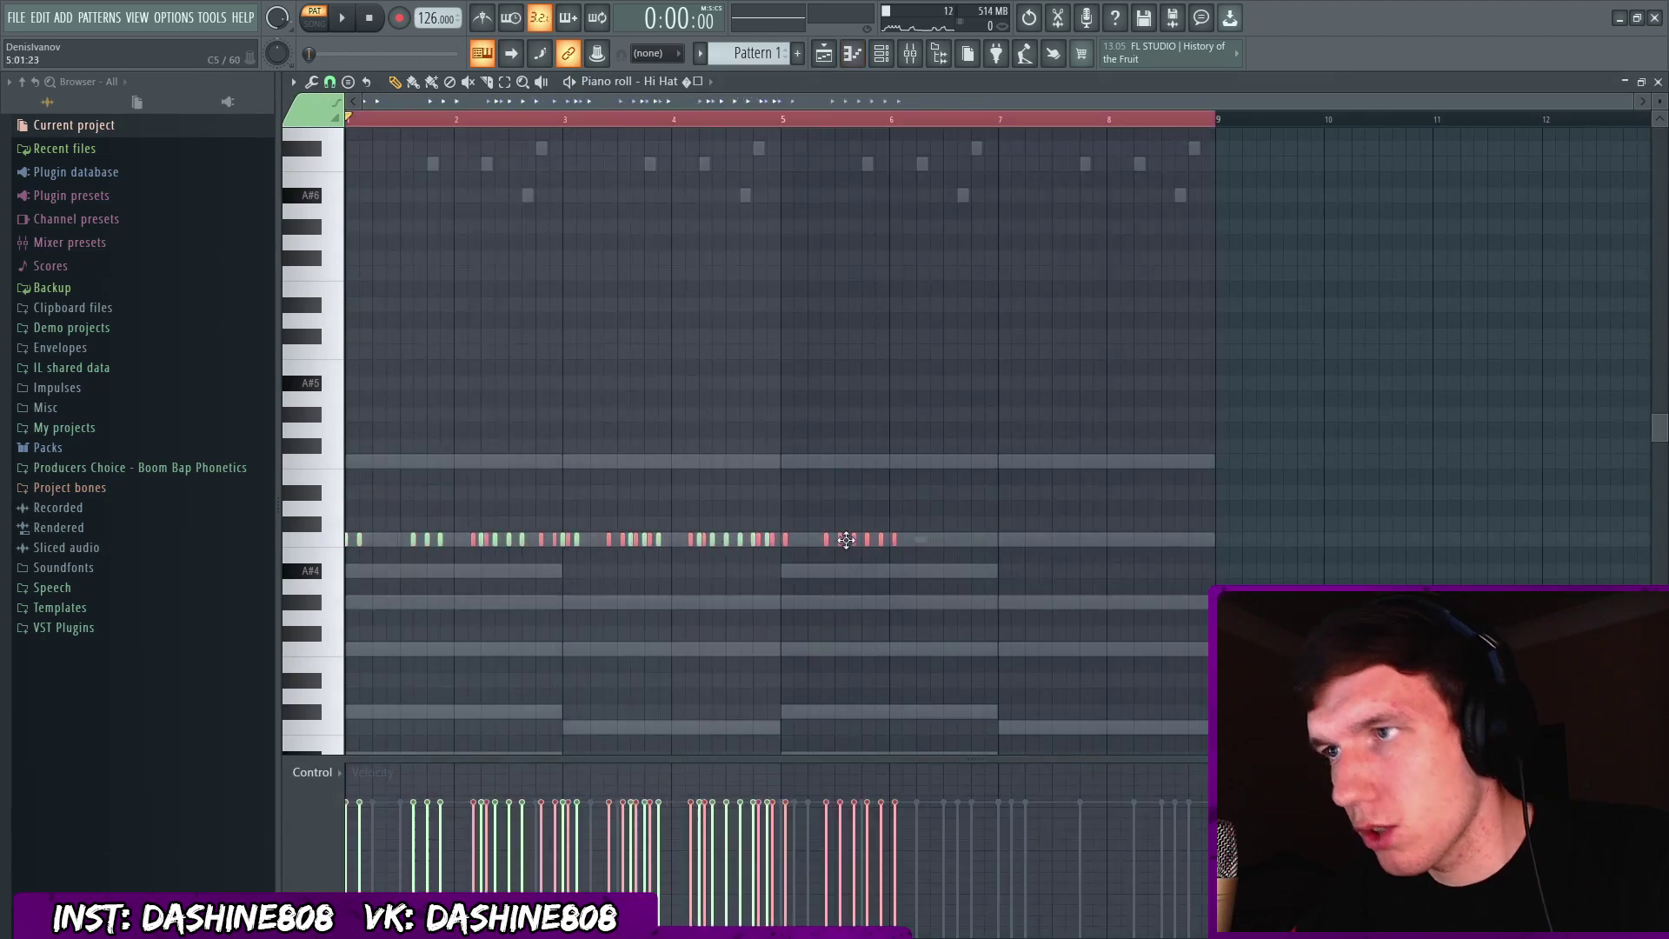
pyautogui.moveTo(1070, 544); pyautogui.dragTo(1067, 544)
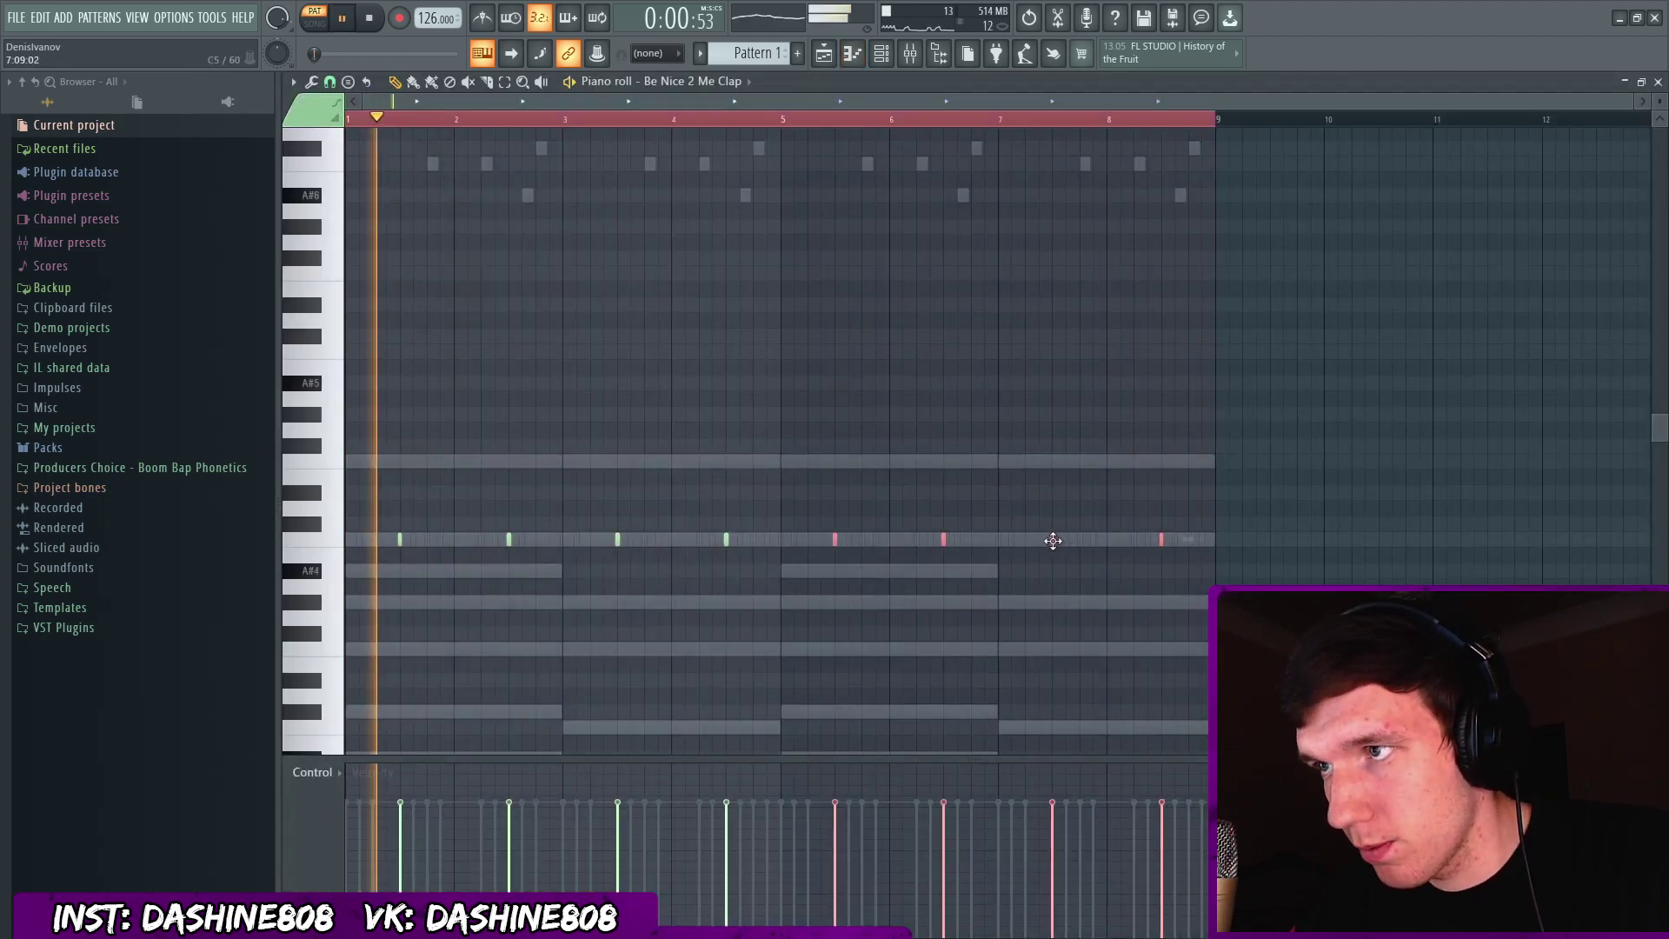
pyautogui.press('F7')
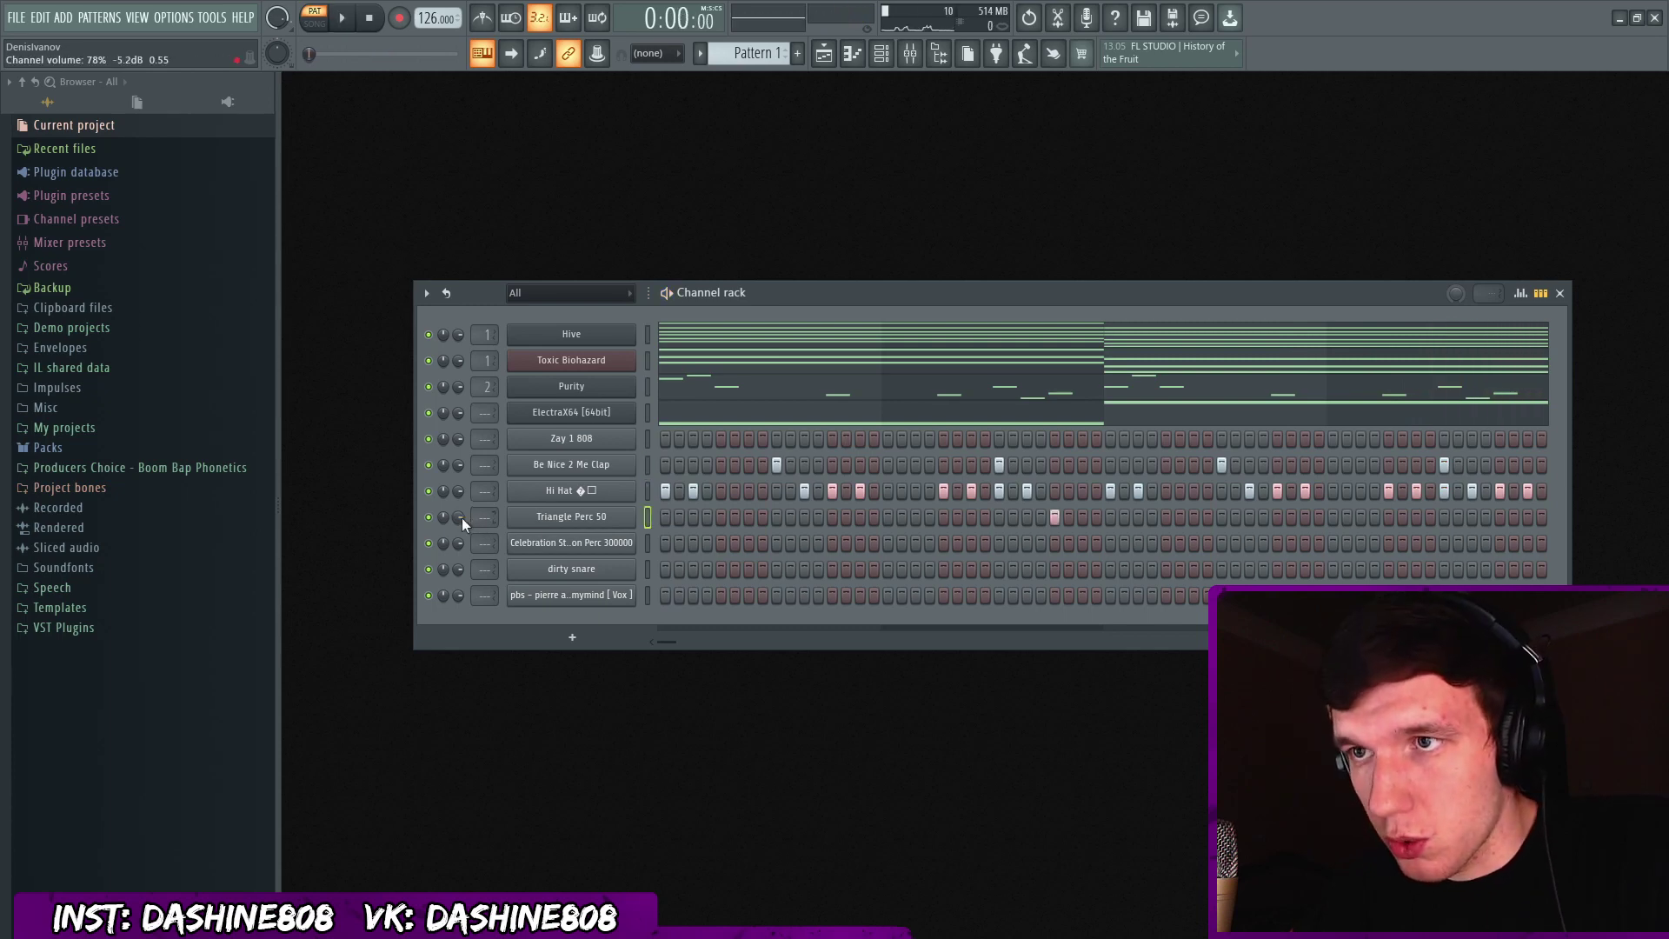
# Lower the Triangle Perc 50 channel volume, place a hit on step 29 and play back the pattern.
pyautogui.moveTo(458, 516); pyautogui.dragTo(458, 543)
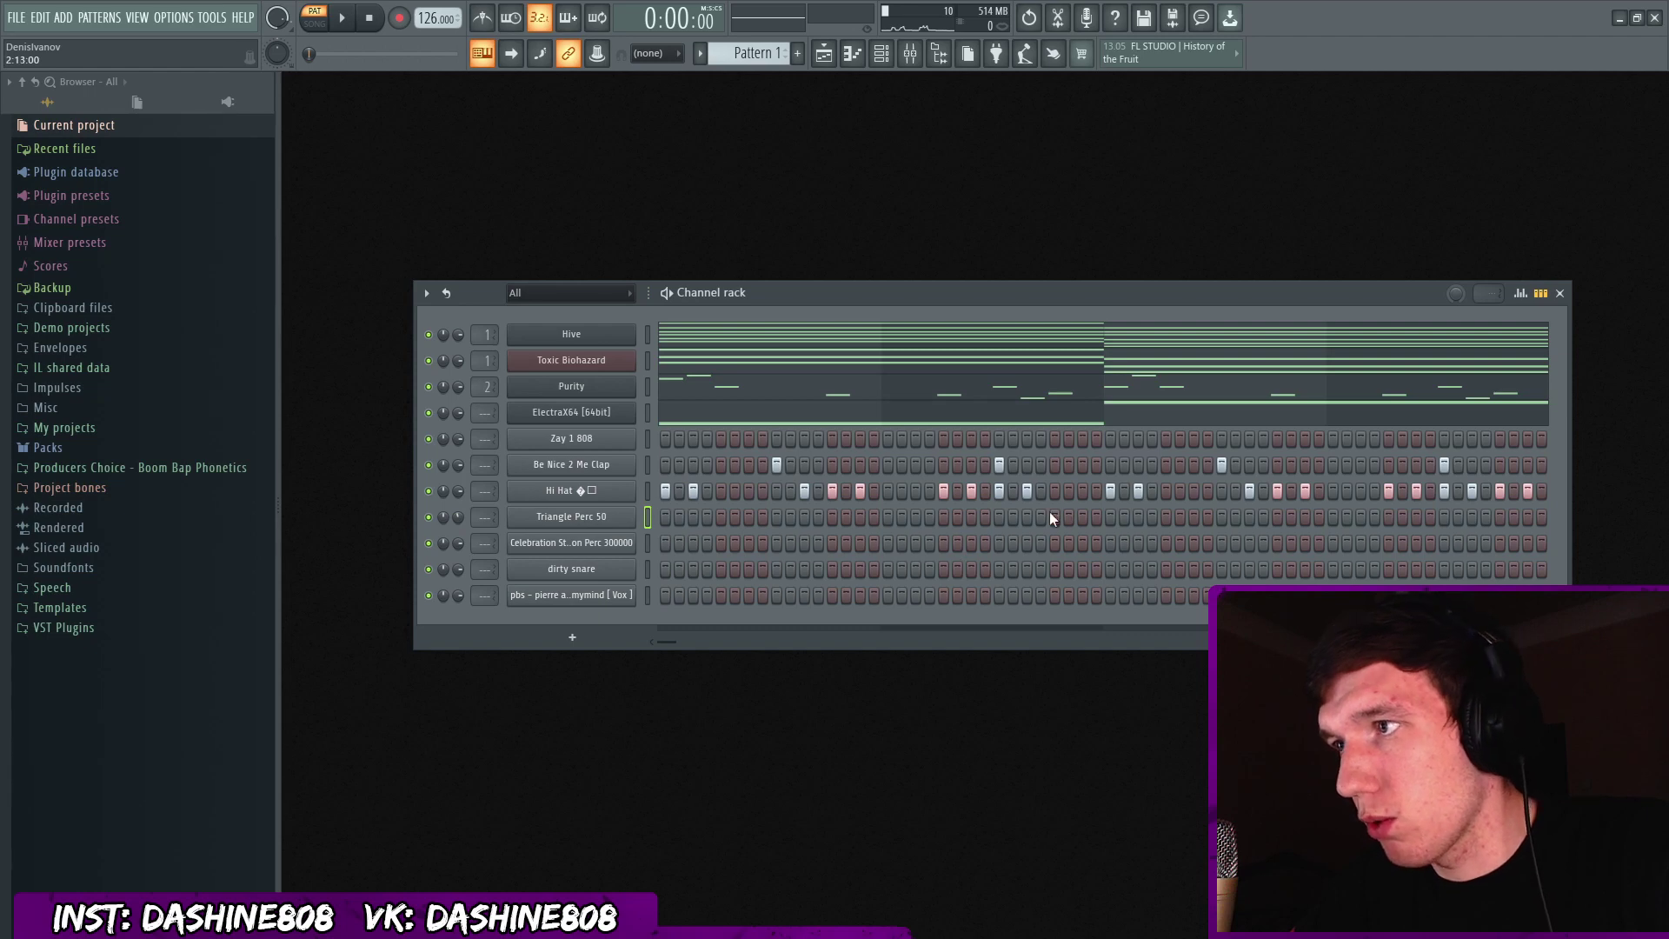
pyautogui.press('space')
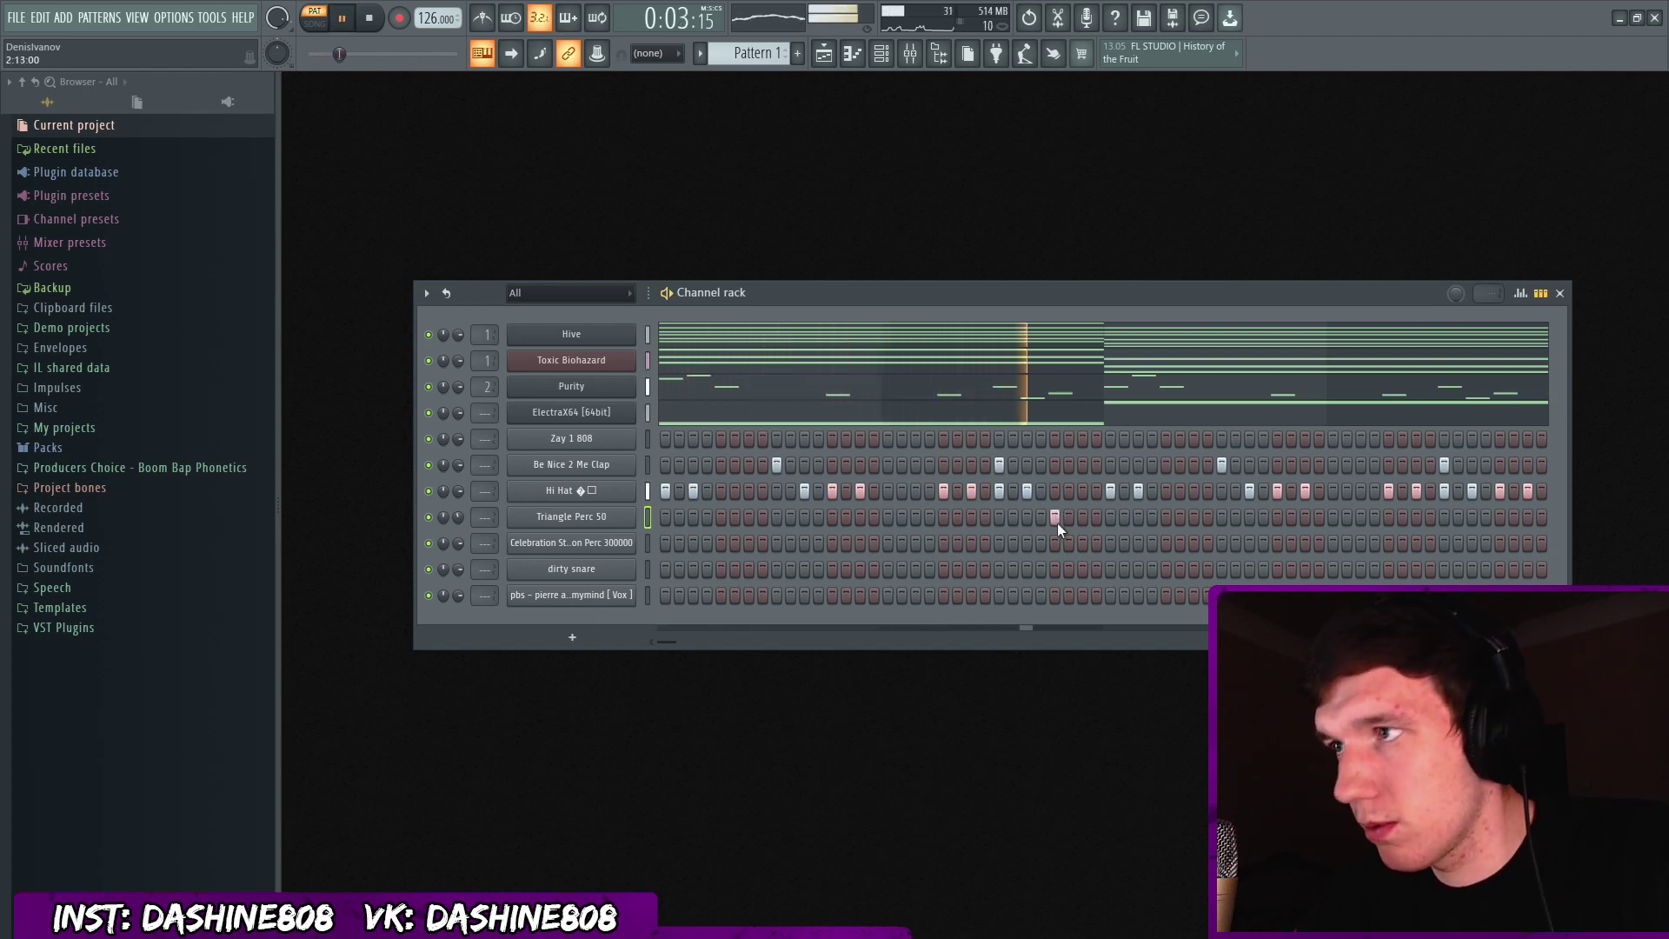
pyautogui.press('space')
# Copy the Triangle Perc 50 note four bars ahead into bar 6, keeping its pitch.
pyautogui.rightClick(608, 516)
pyautogui.click(653, 515)
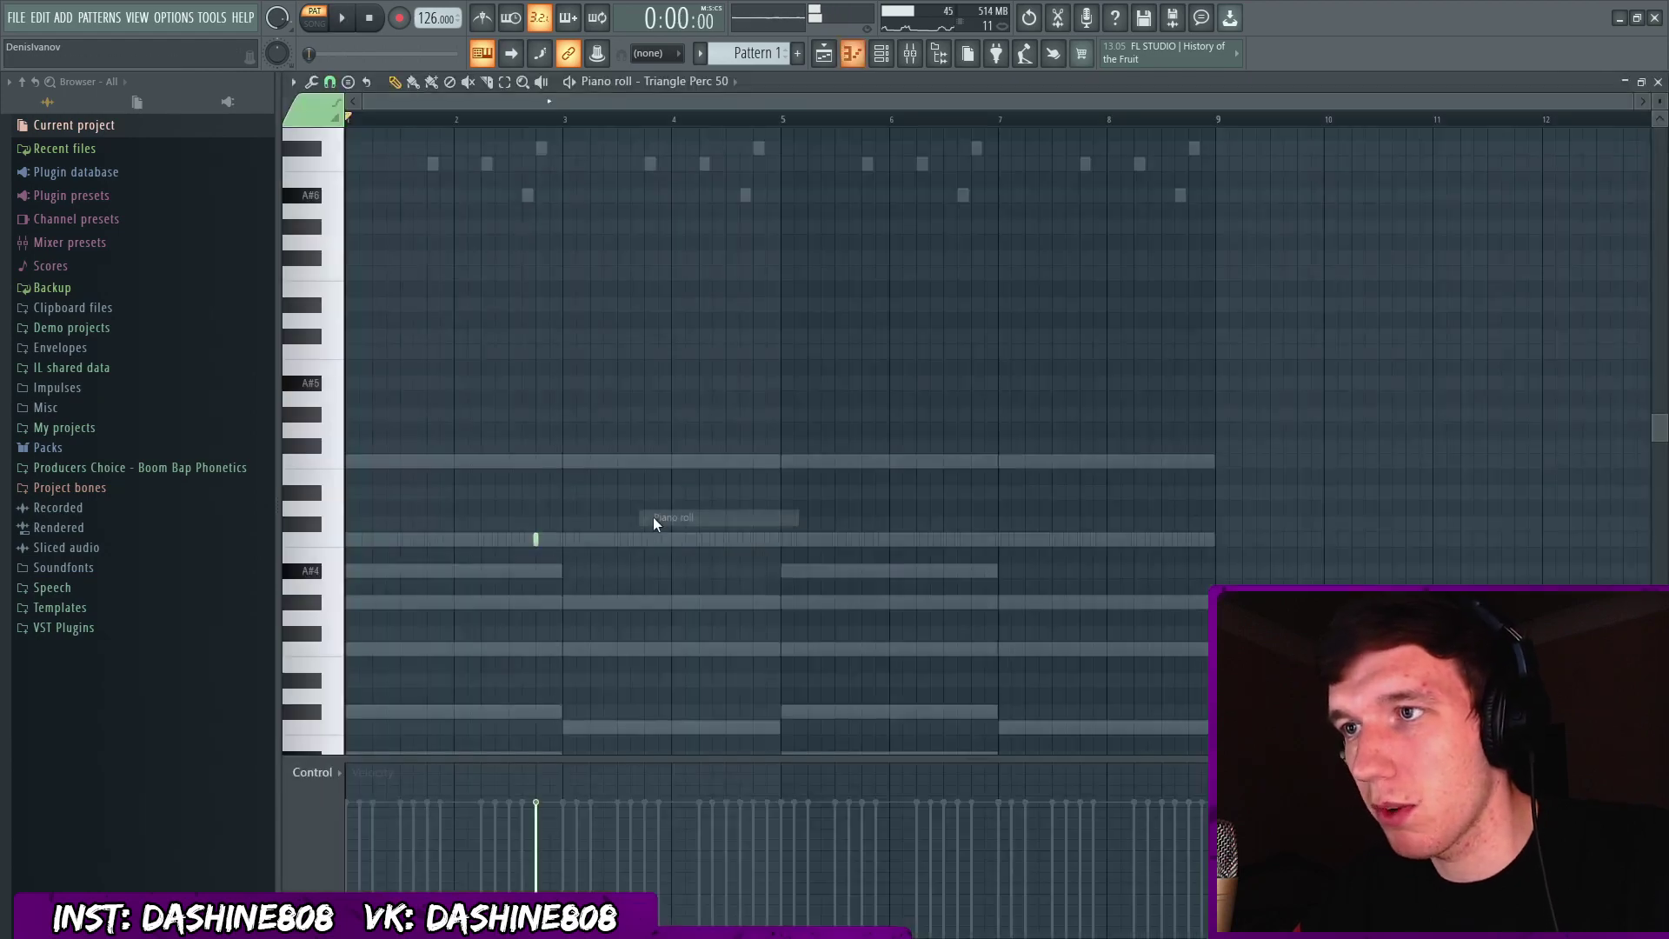
pyautogui.hotkey('ctrl', 'a')
pyautogui.moveTo(534, 540); pyautogui.dragTo(974, 576)
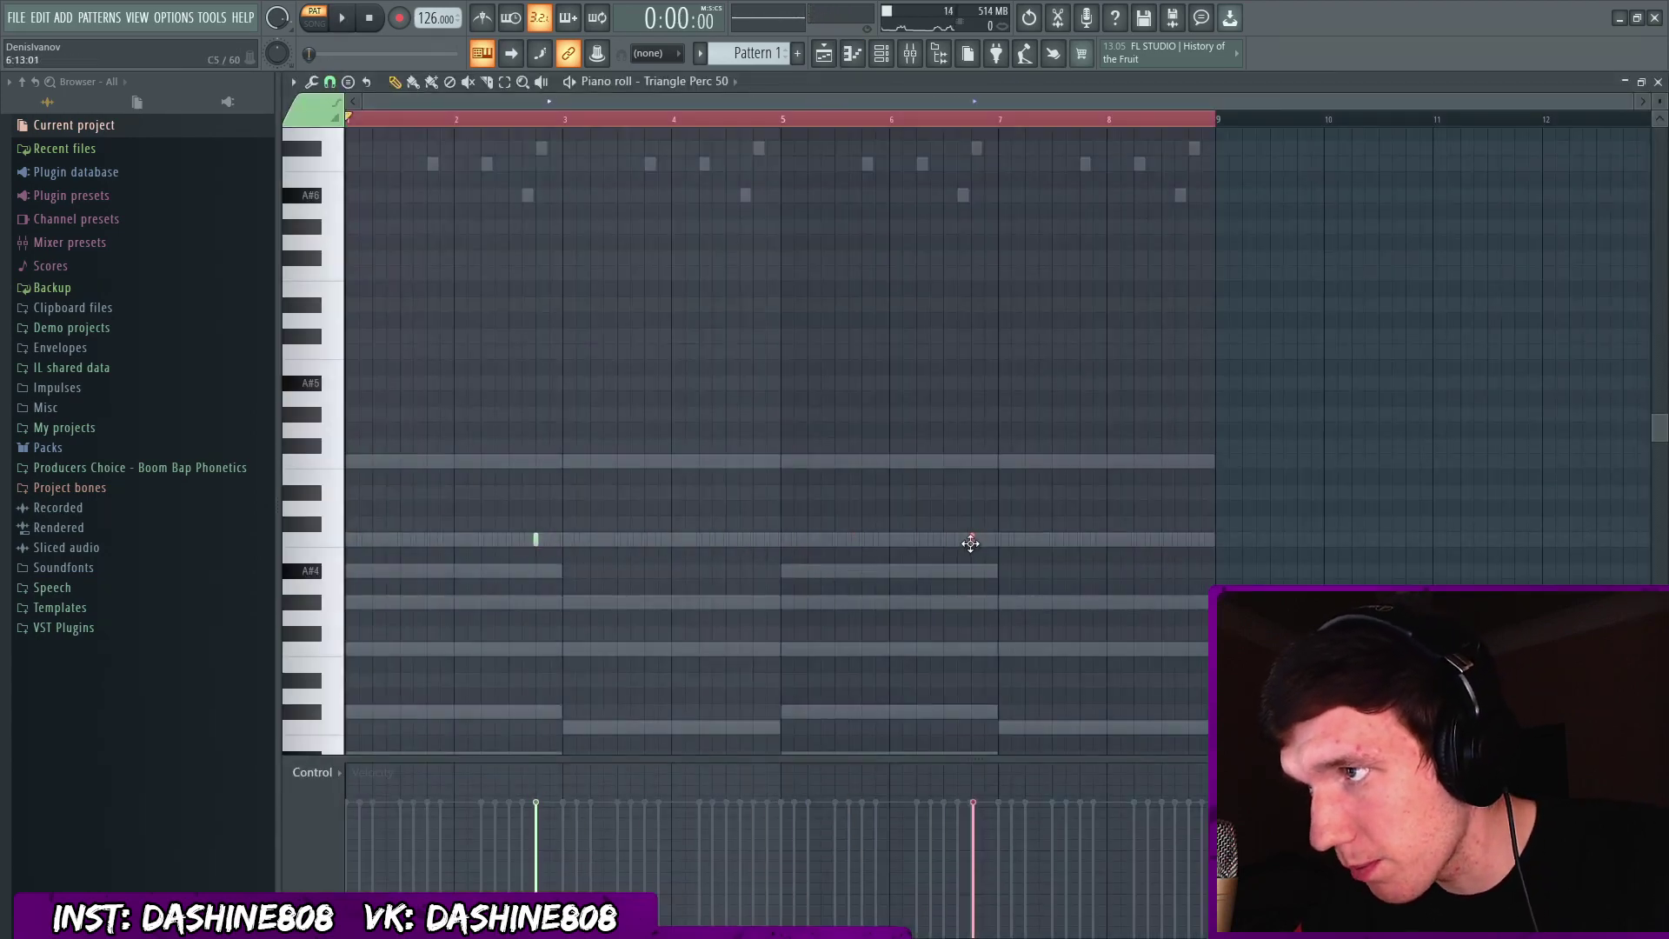
pyautogui.press('Escape')
# Place dirty snare hits on steps 15 and 19 and Celebration Station Perc hits on steps 47 and 51.
pyautogui.press('Down')
pyautogui.press('Down')
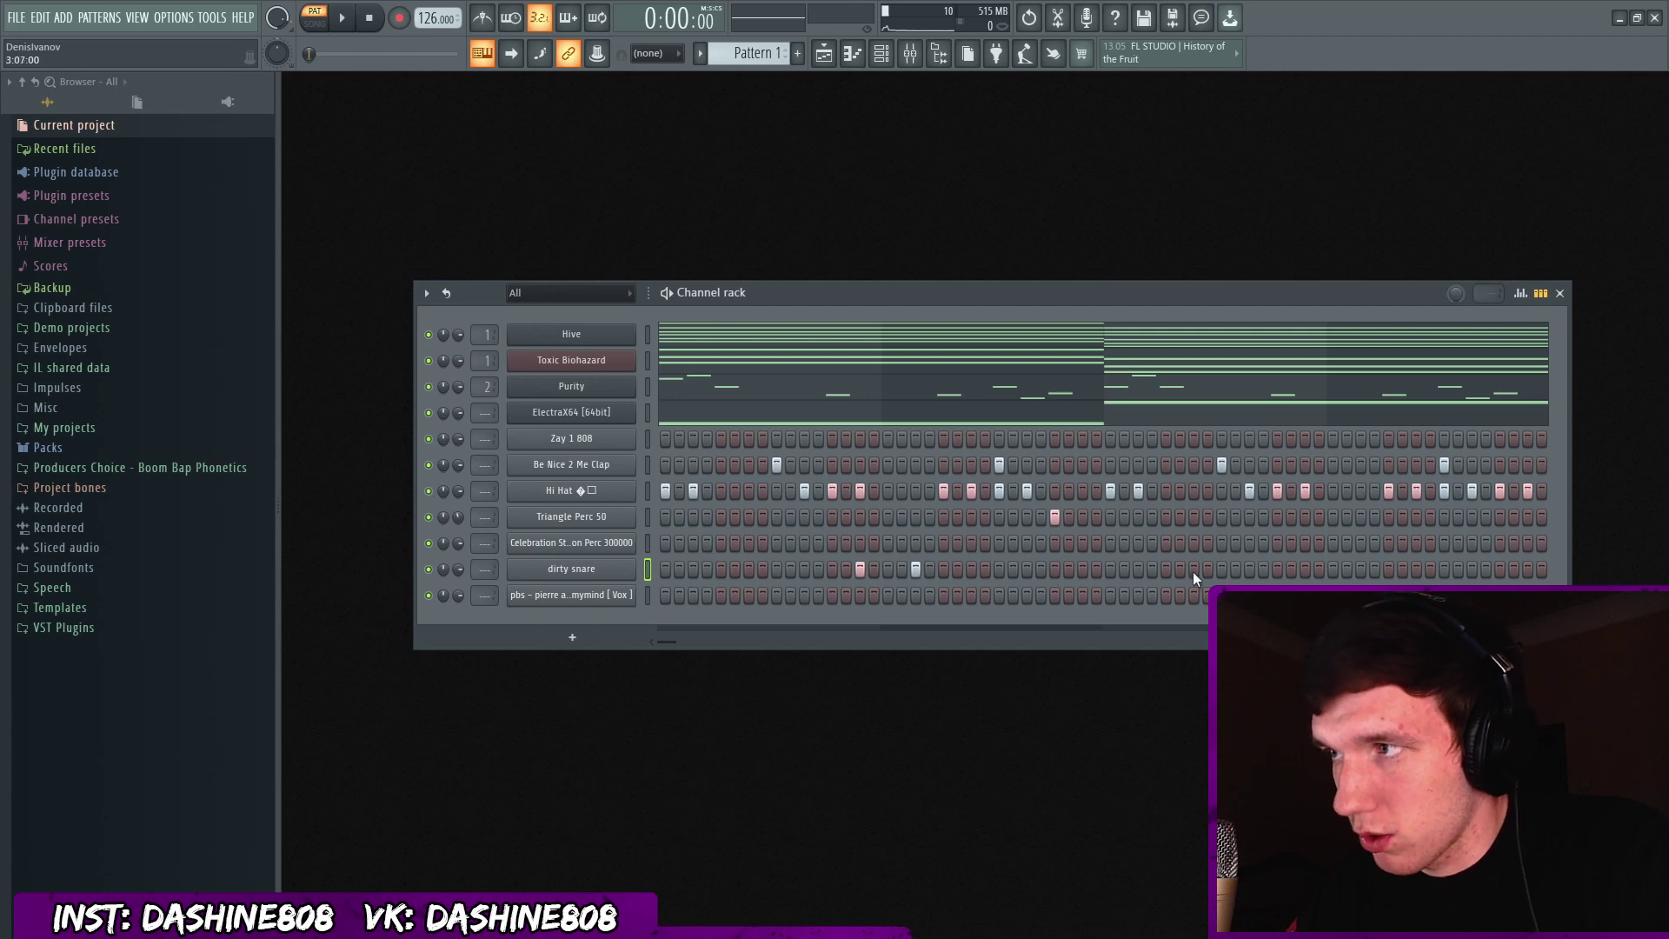
pyautogui.press('Up')
pyautogui.click(1305, 542)
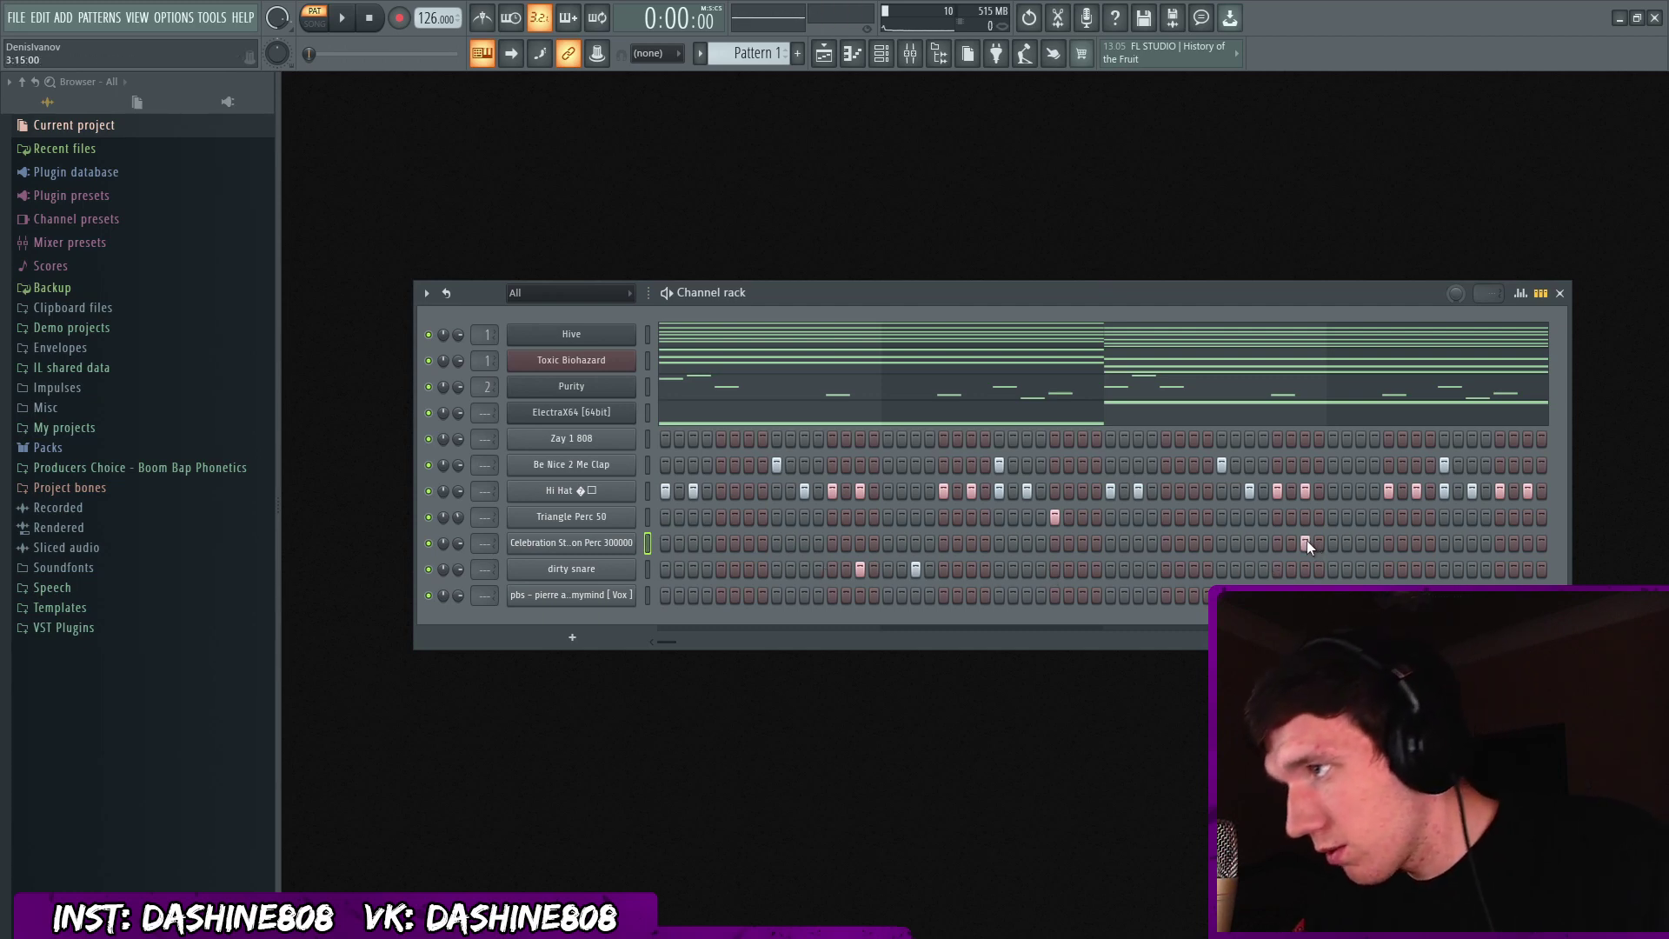
pyautogui.click(1360, 542)
# Copy the two dirty snare notes four bars ahead in the piano roll.
pyautogui.rightClick(605, 561)
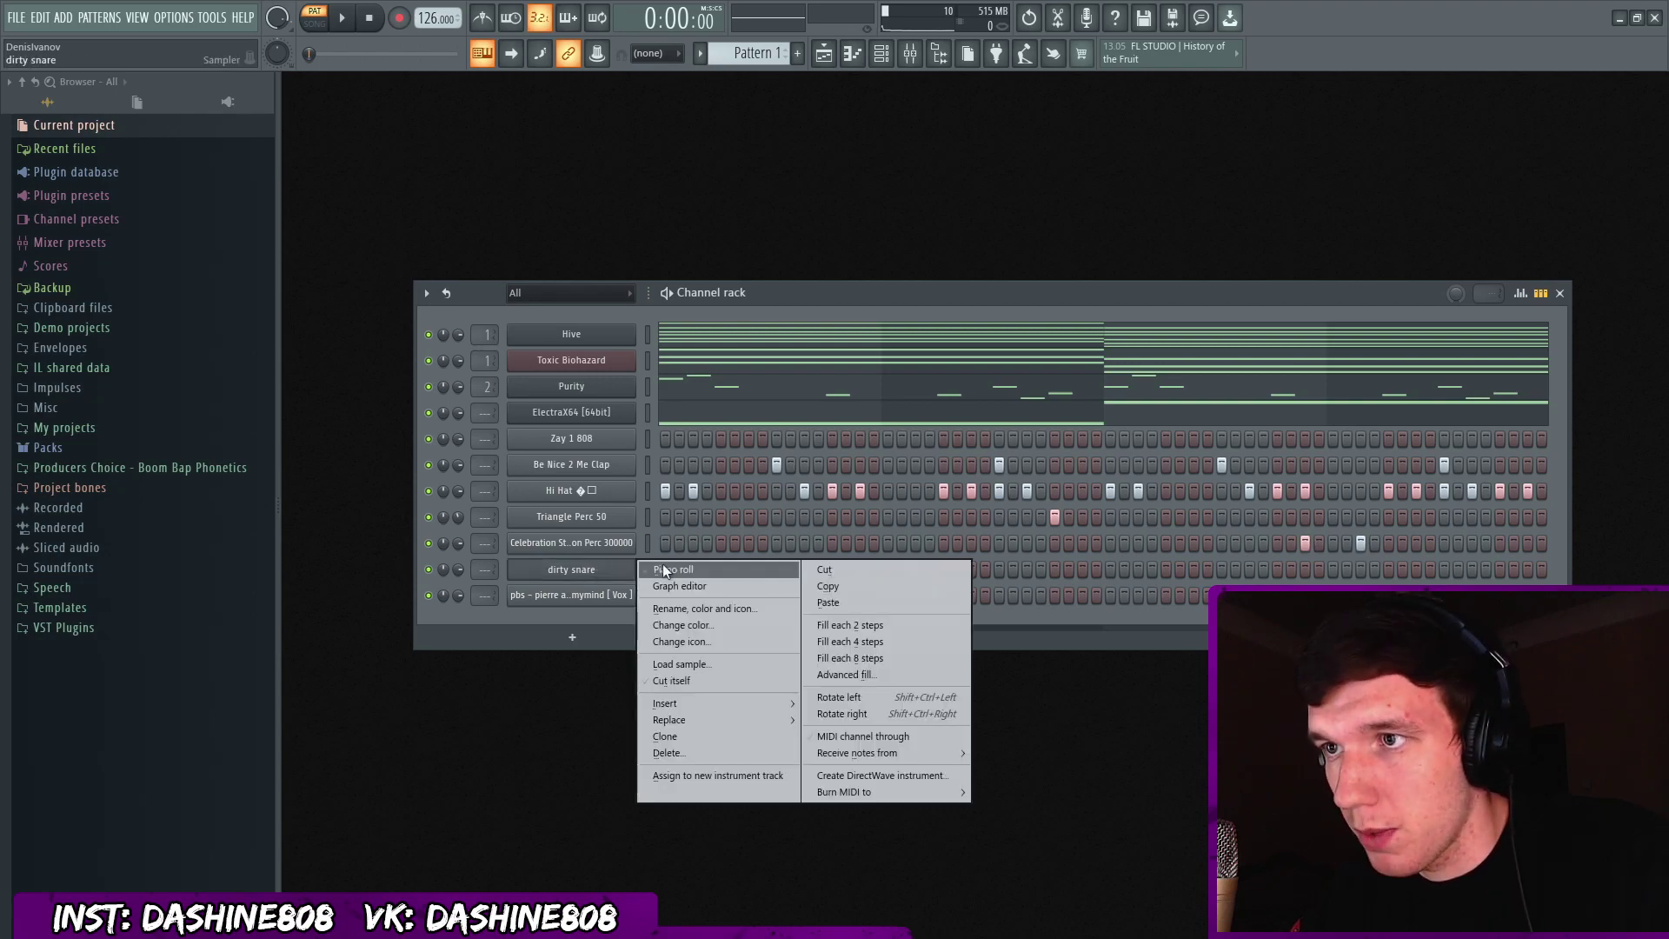
pyautogui.click(663, 563)
pyautogui.hotkey('ctrl', 'a')
pyautogui.moveTo(468, 493); pyautogui.dragTo(904, 492)
pyautogui.press('Escape')
# Copy the two Celebration Station Perc notes four bars ahead in the piano roll.
pyautogui.rightClick(606, 542)
pyautogui.click(663, 547)
pyautogui.hotkey('ctrl', 'a')
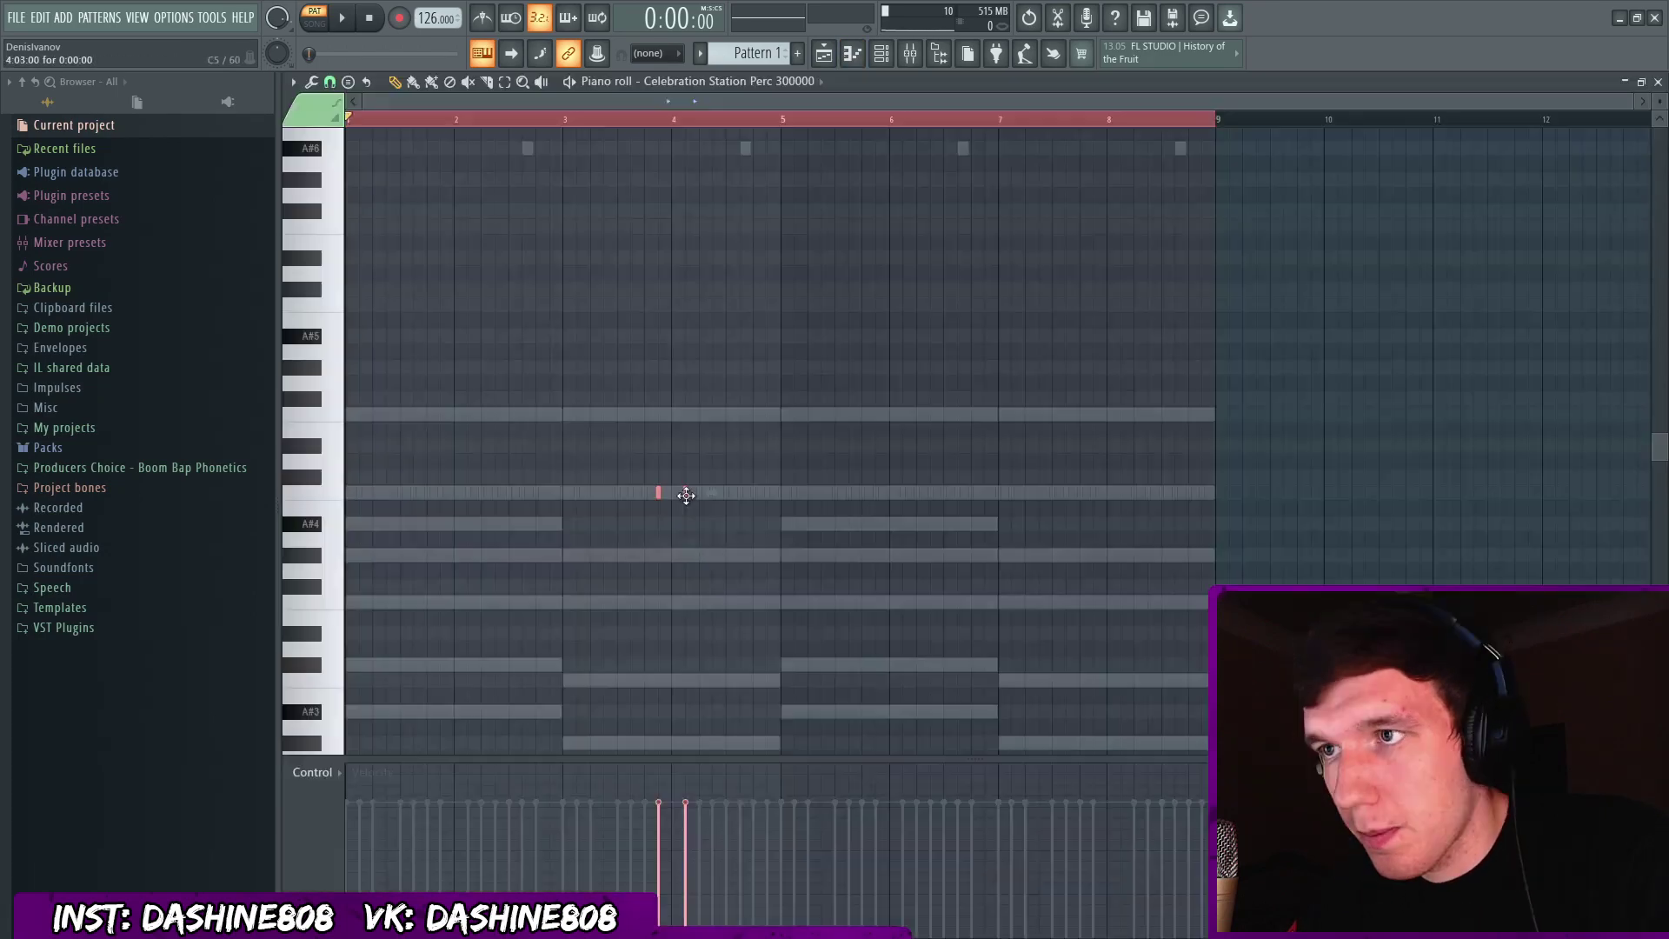
pyautogui.moveTo(686, 493); pyautogui.dragTo(1121, 494)
pyautogui.hotkey('ctrl', 'a')
pyautogui.press('Escape')
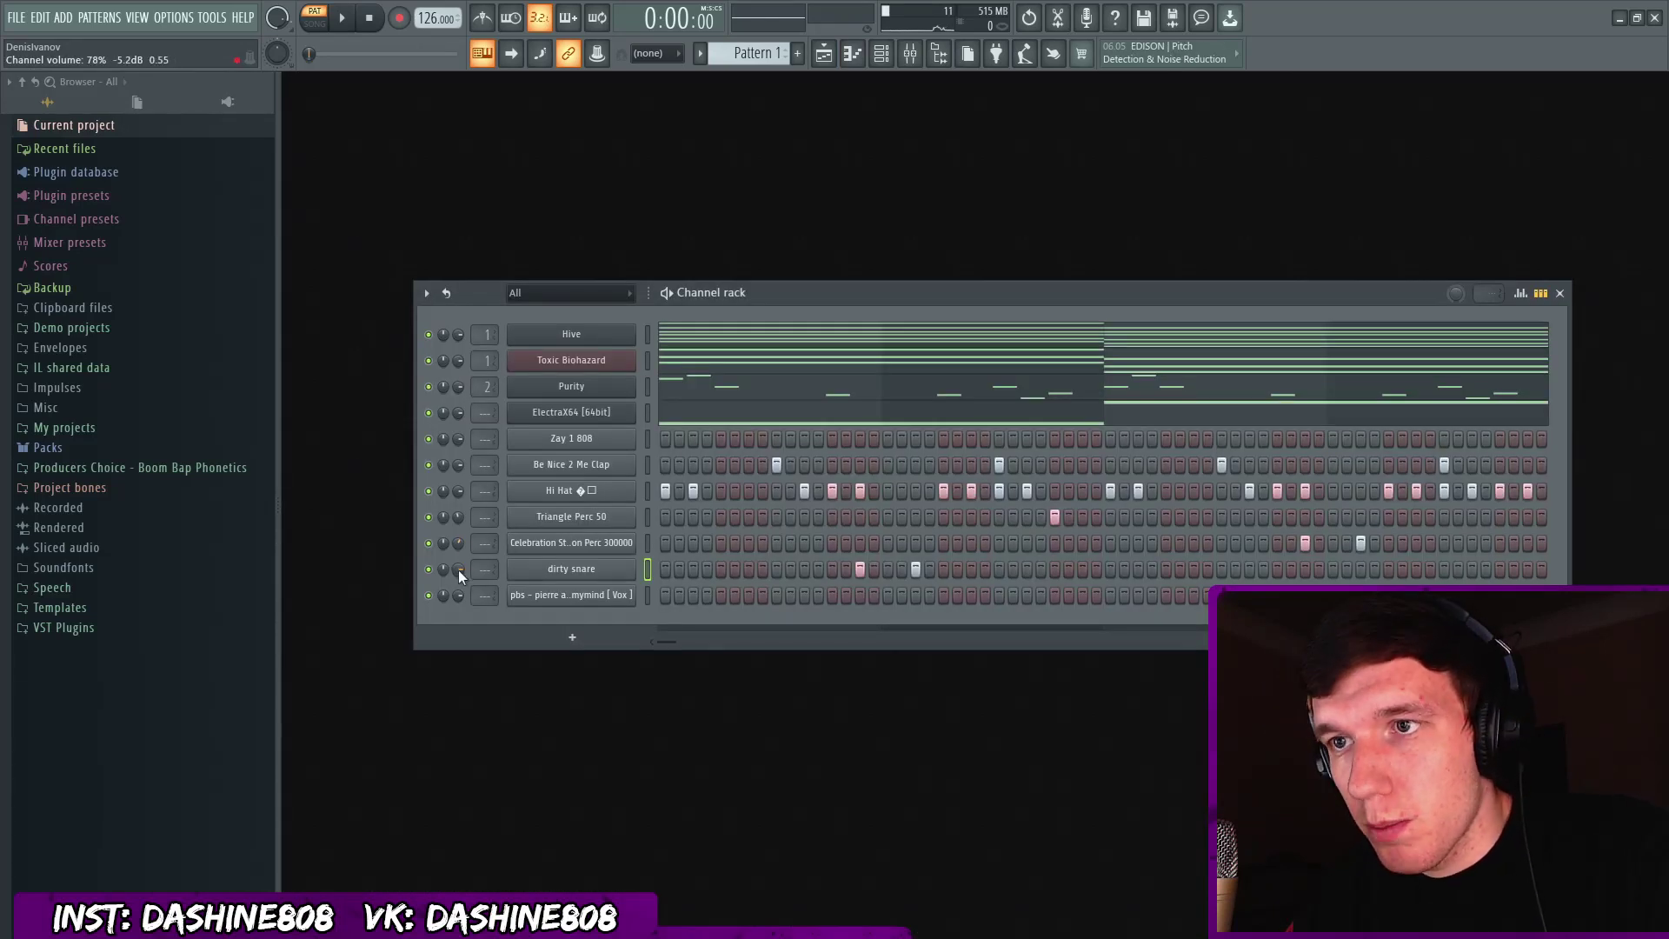
# Adjust the dirty snare channel volume and play back the pattern.
pyautogui.moveTo(458, 570); pyautogui.dragTo(459, 573)
pyautogui.press('space')
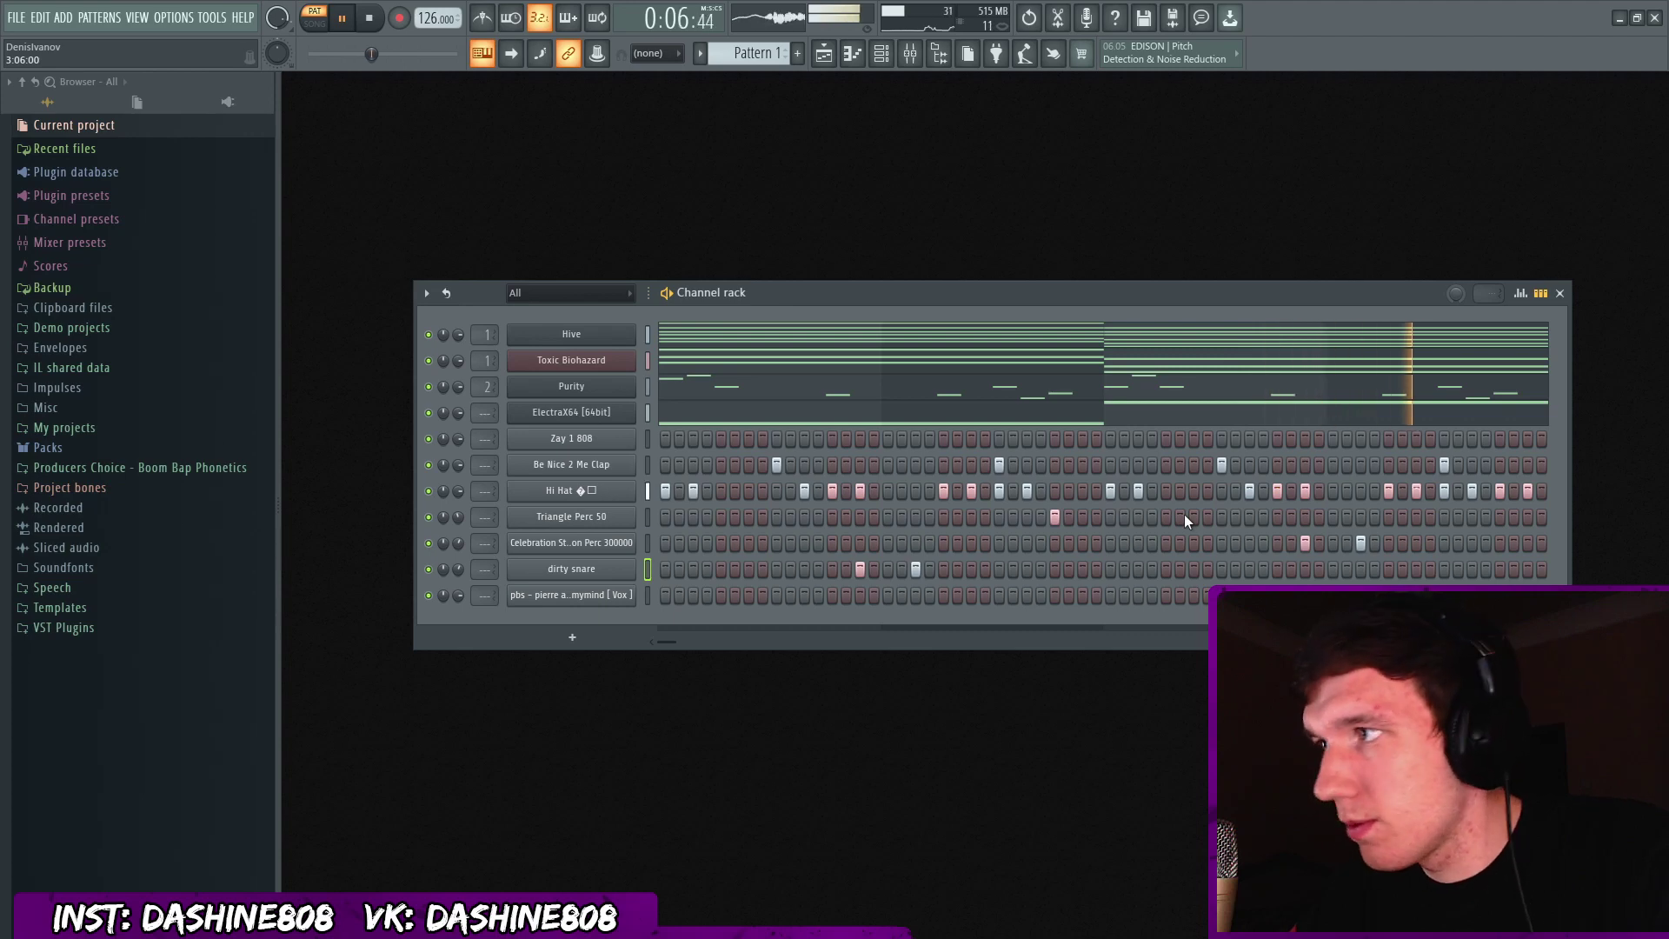
# Add an A#4 note at the start of bar 1 for the pierre alotonmymind vox channel and play it back.
pyautogui.rightClick(573, 595)
pyautogui.click(579, 575)
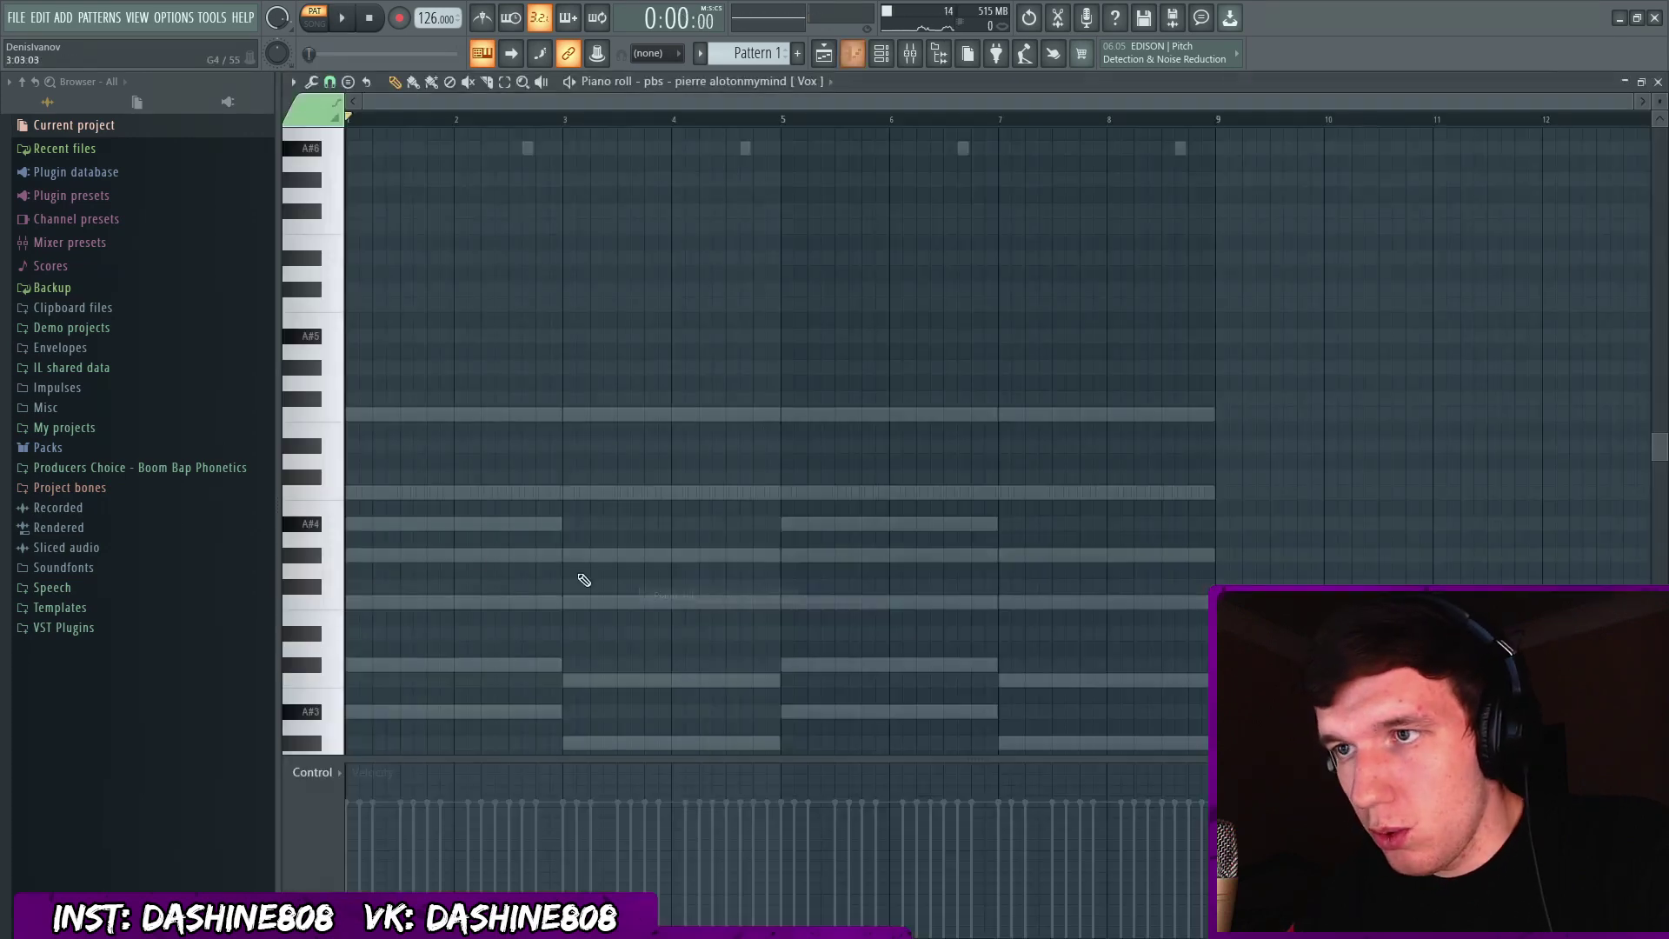
pyautogui.scroll(-1, 400, 532)
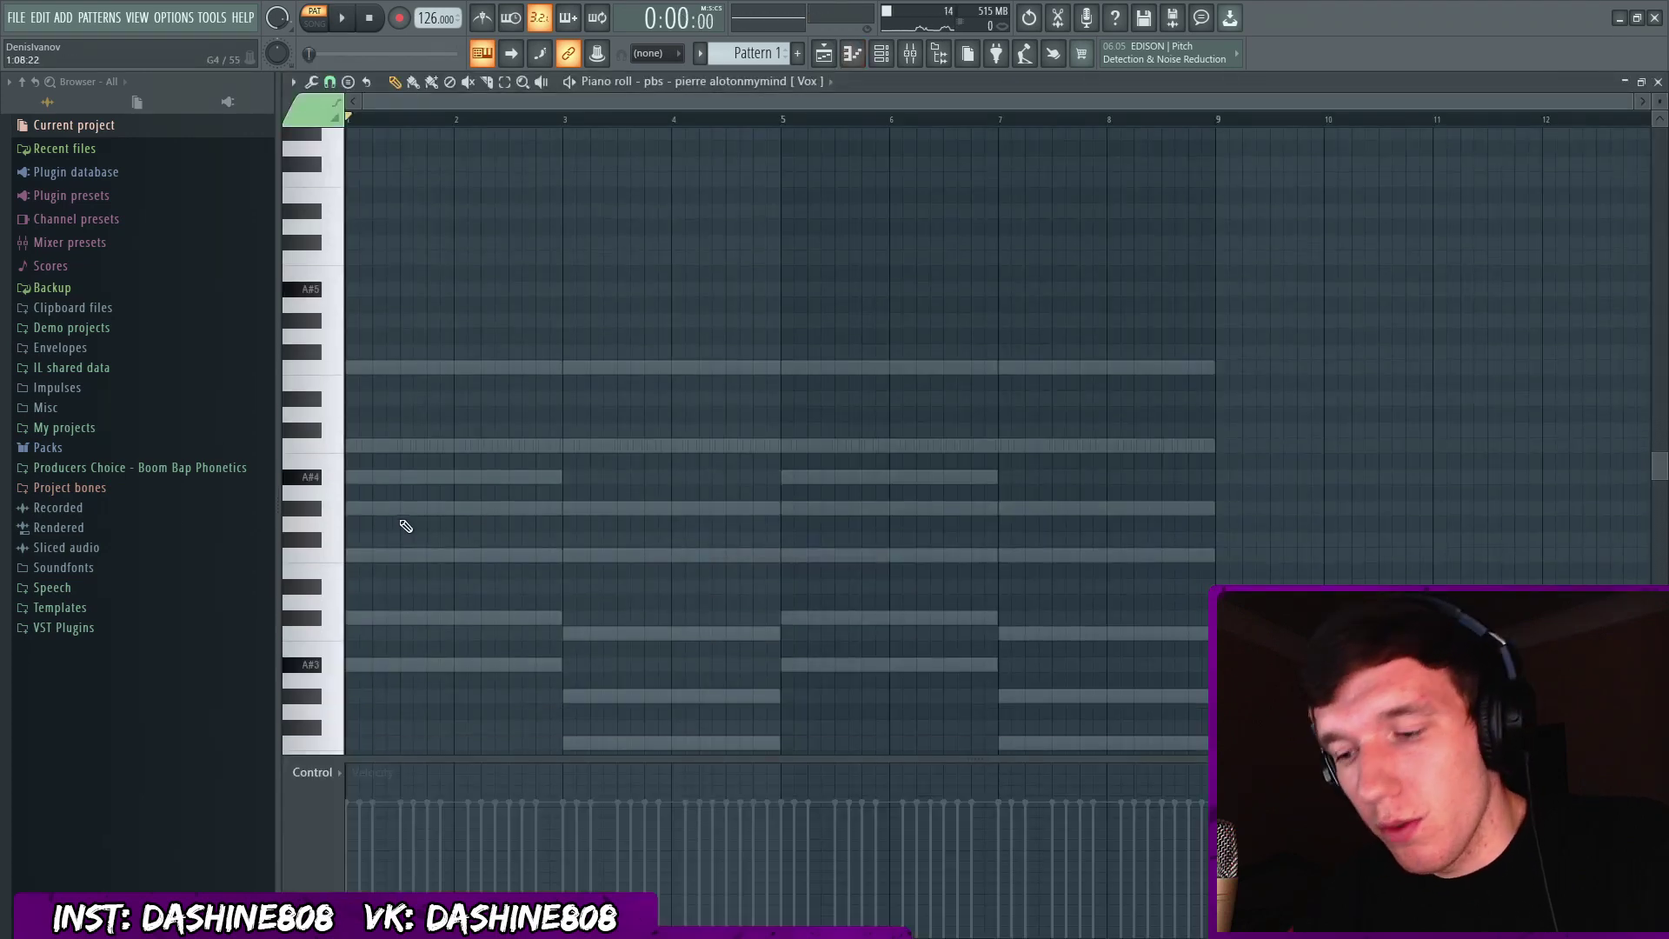
pyautogui.press('q')
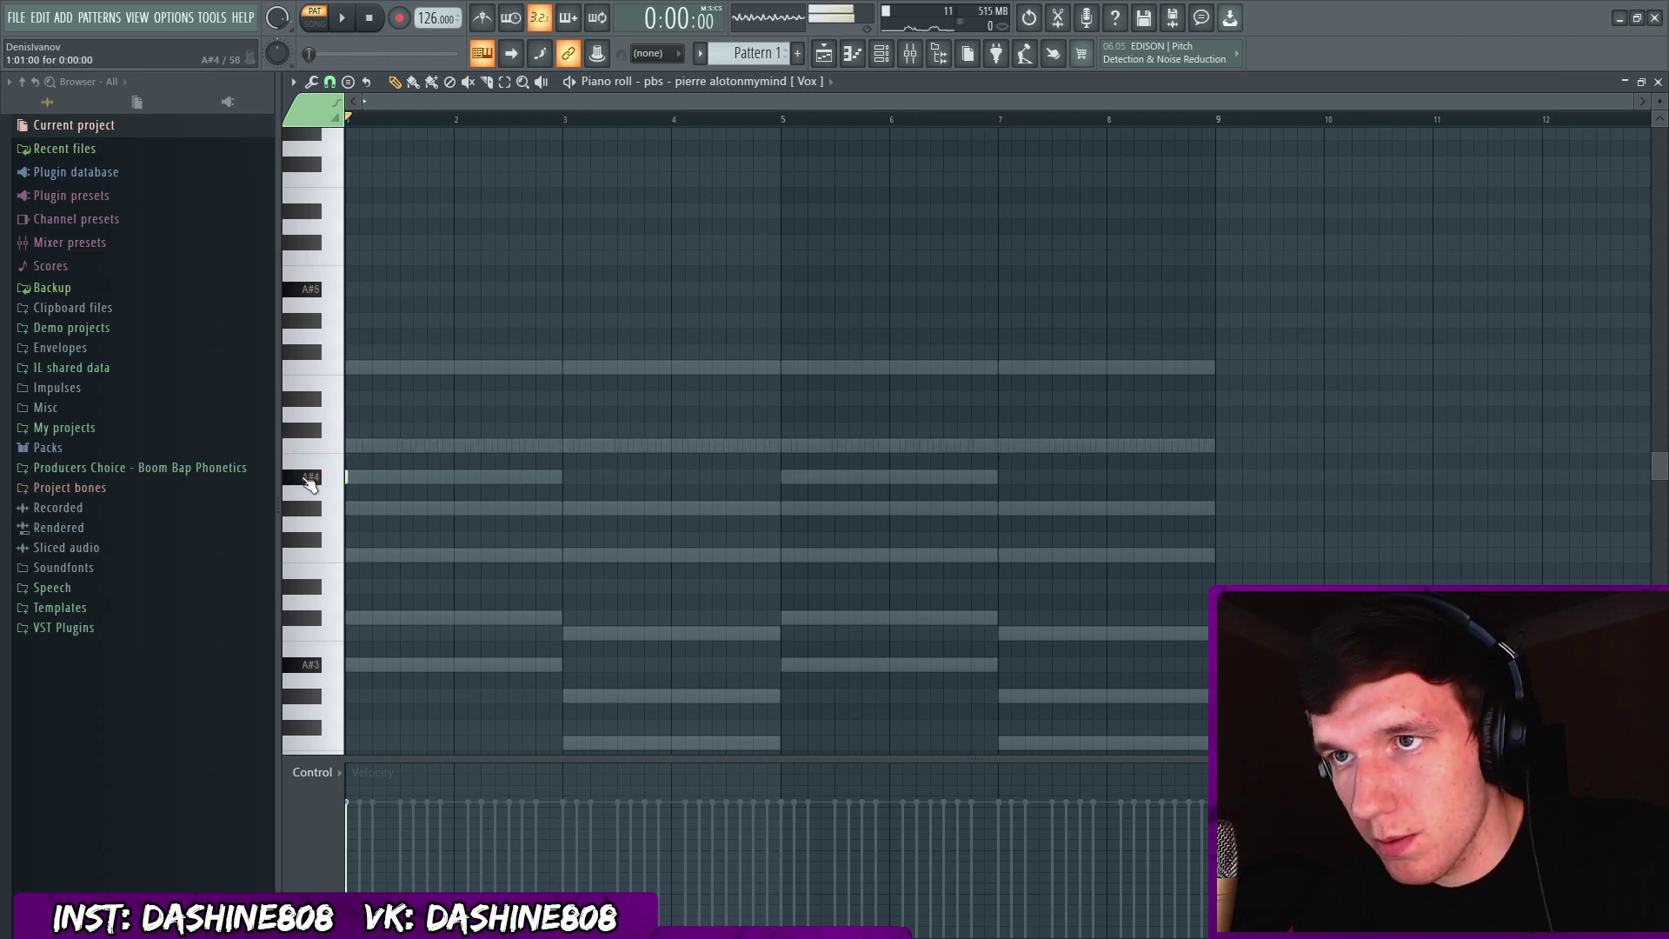
pyautogui.press('space')
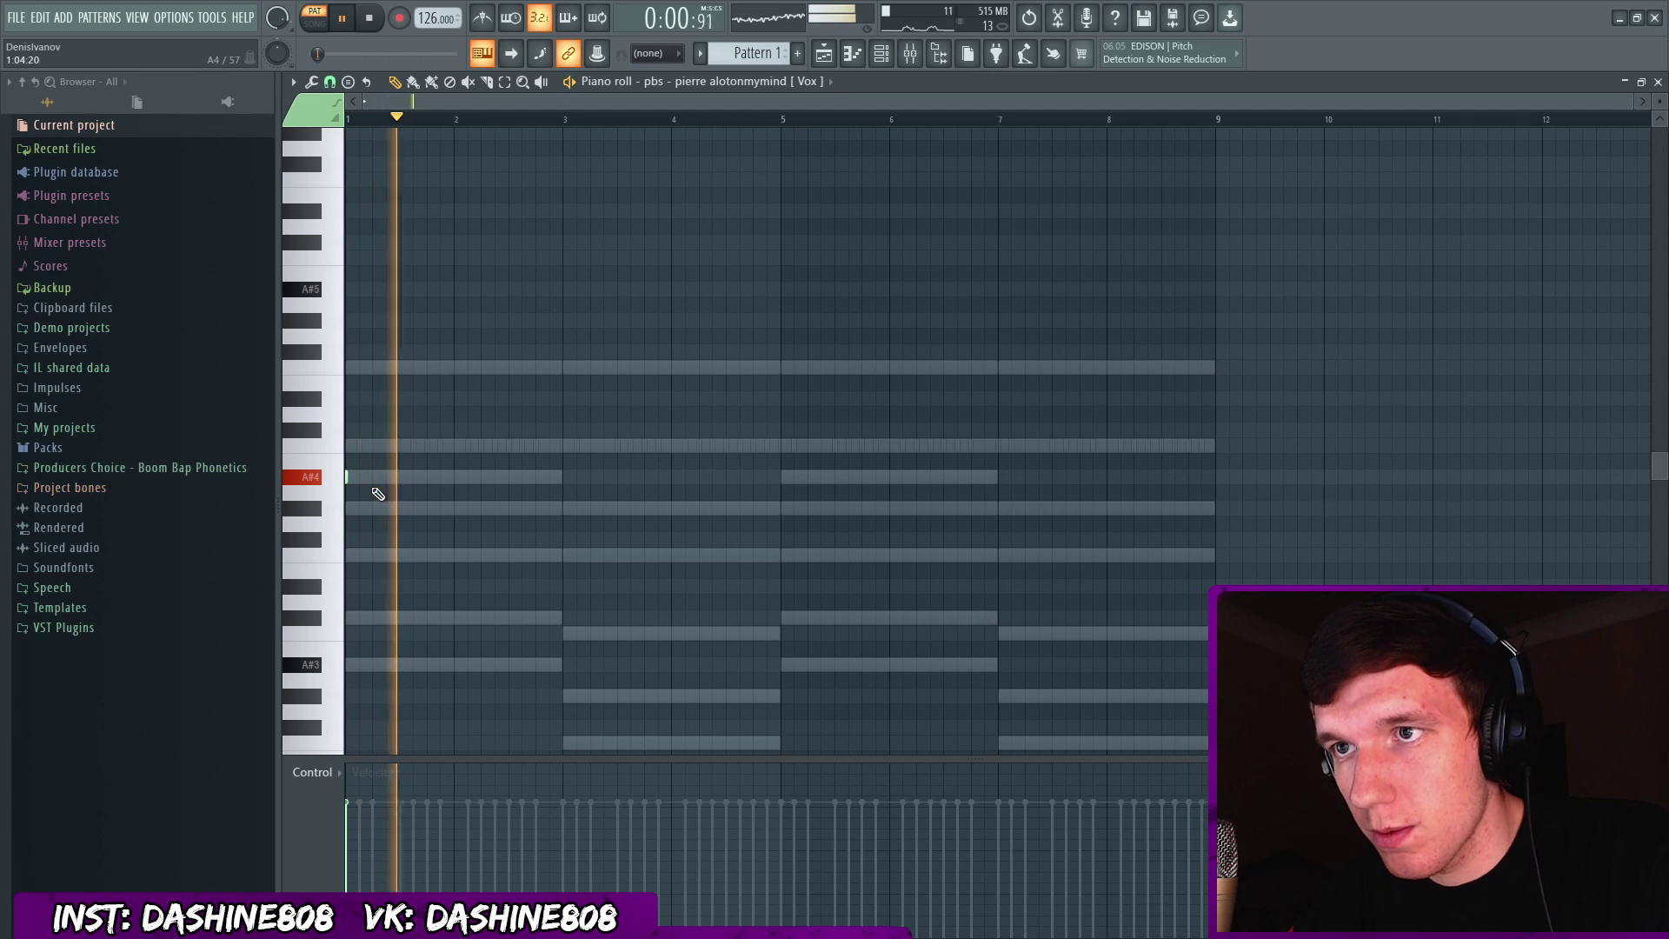
pyautogui.press('space')
pyautogui.press('F7')
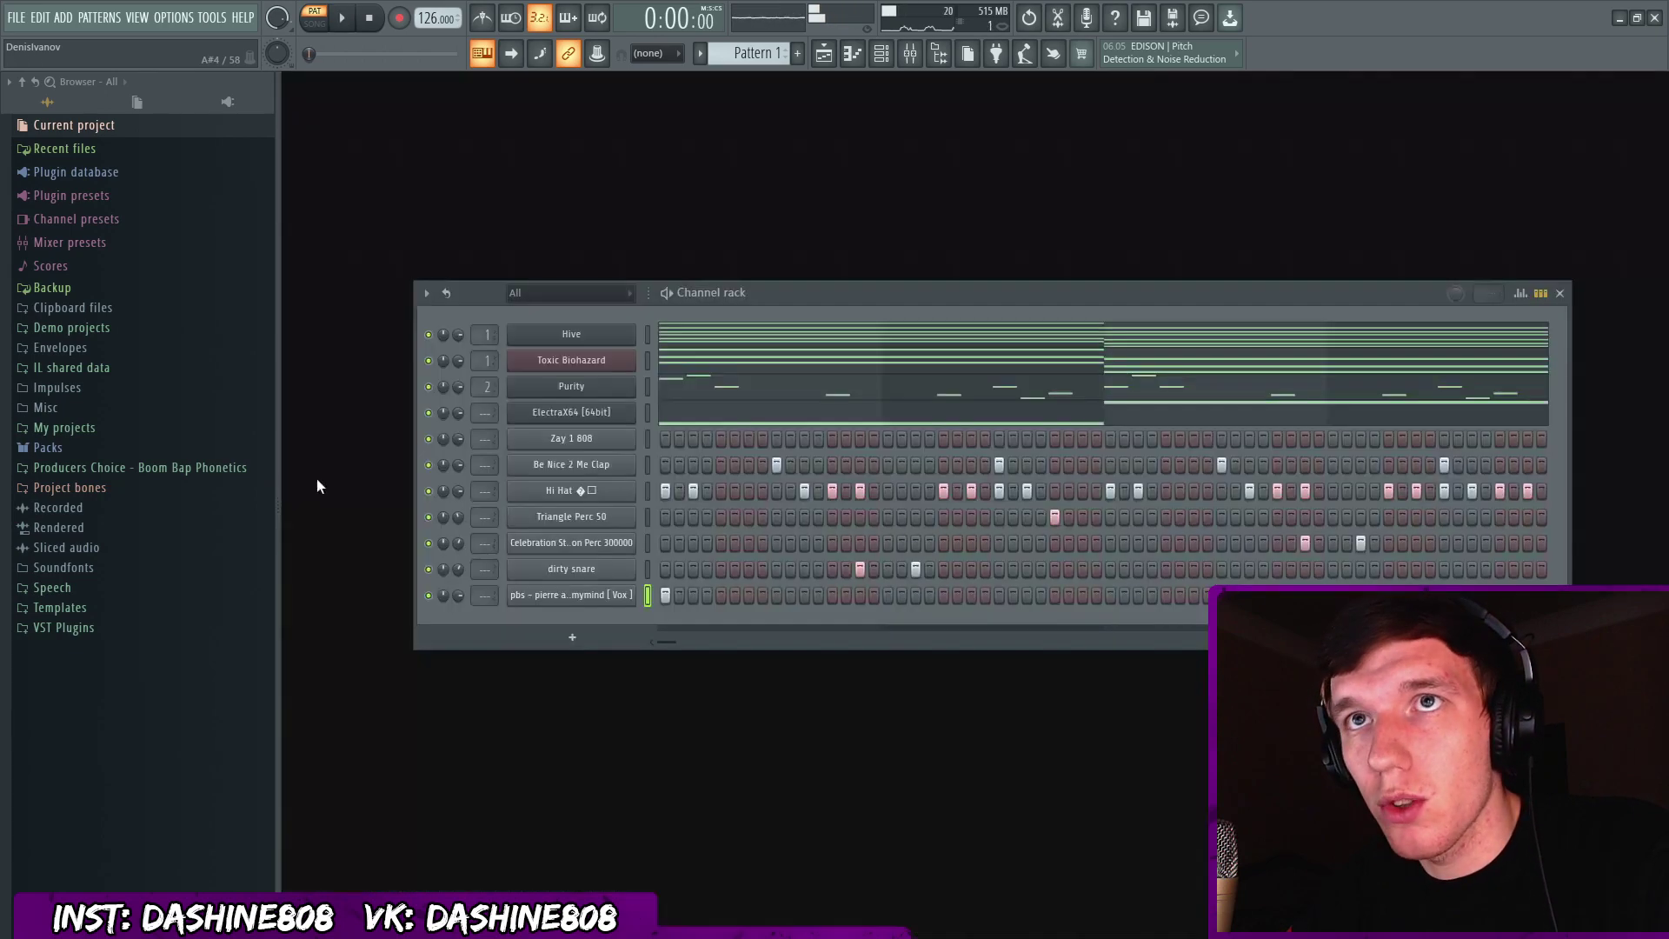
# For the vox sample, lower the volume, add a fade-out and set time stretching to Stretch mode.
pyautogui.click(584, 591)
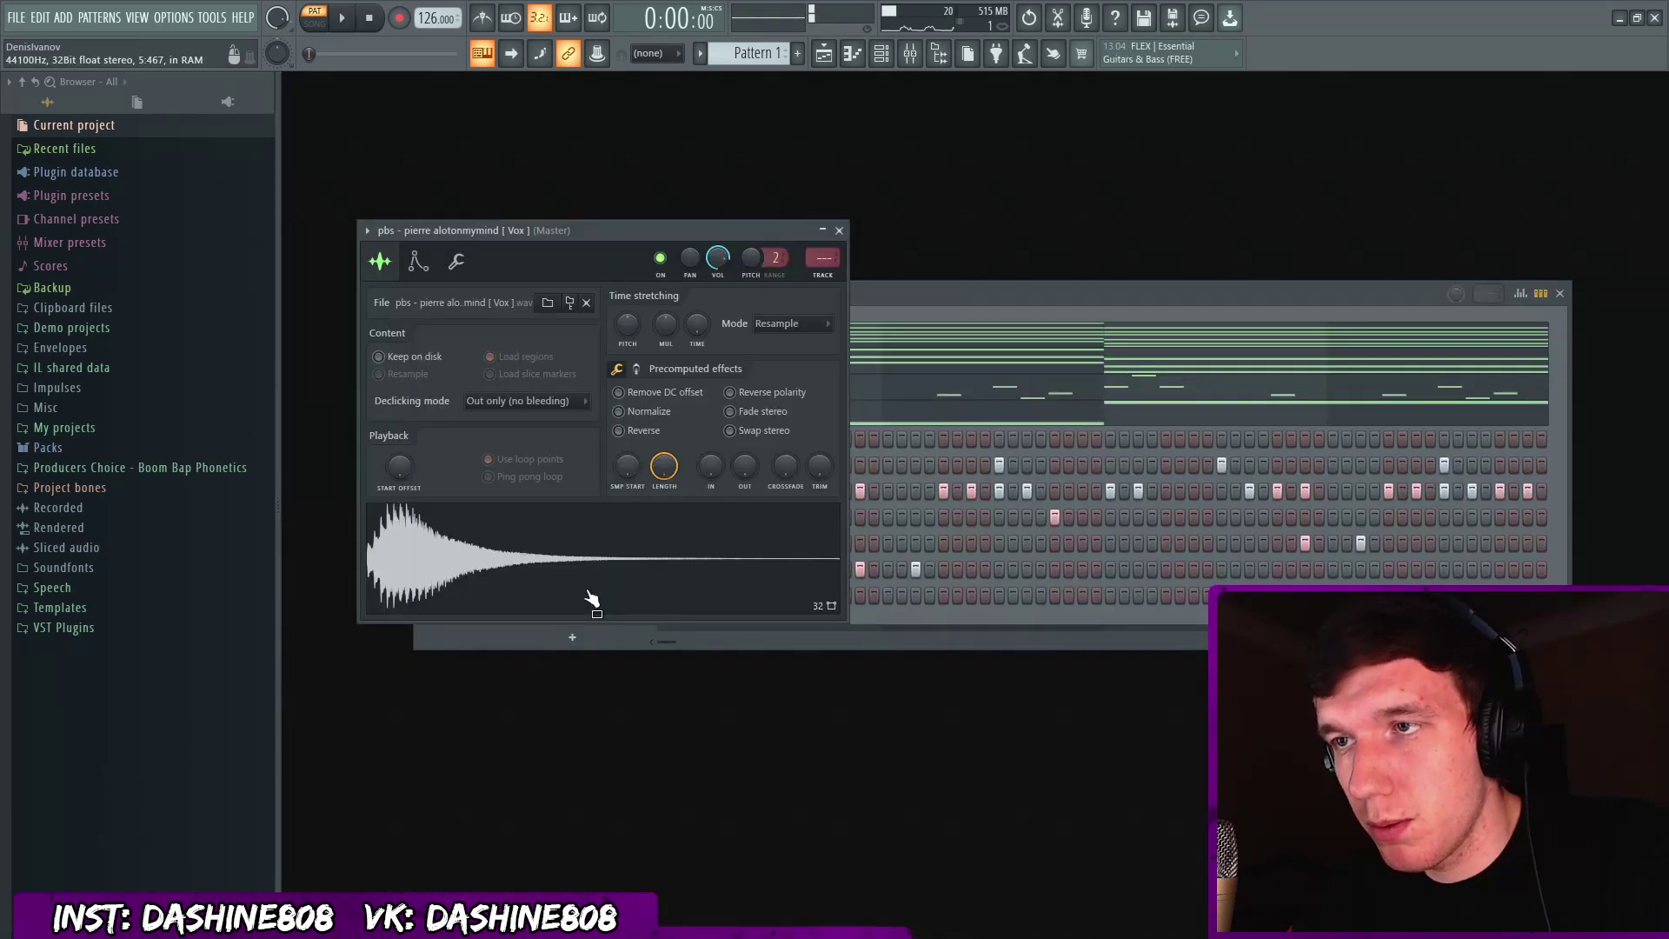
pyautogui.click(695, 326)
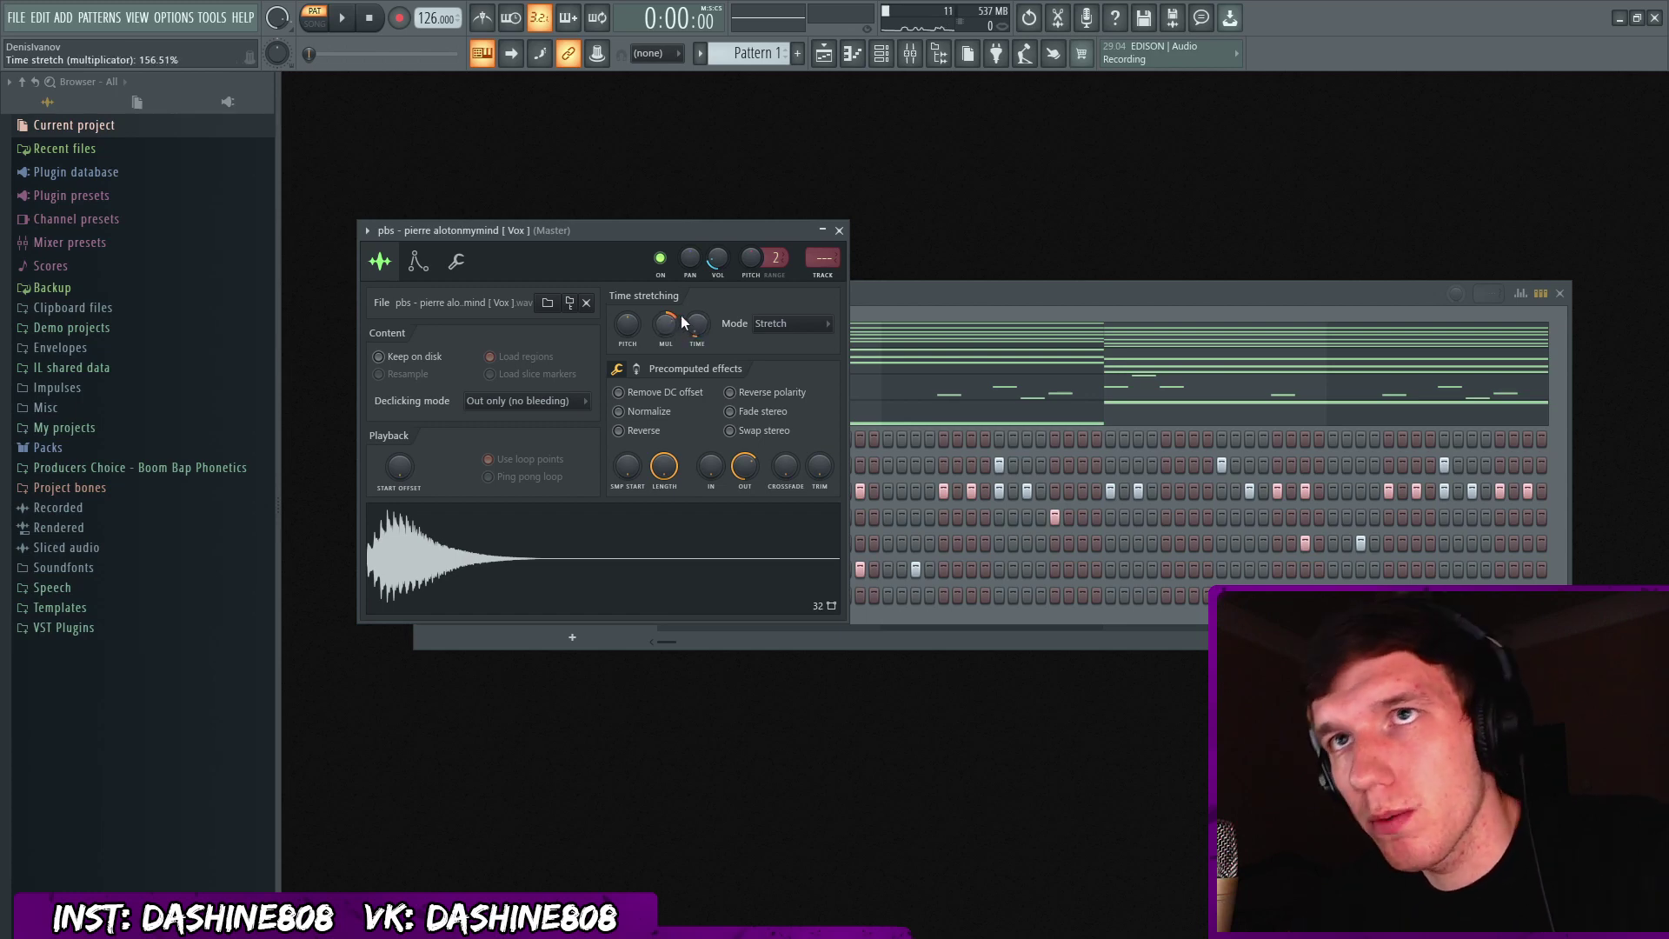
pyautogui.press('space')
# Try raising the vox sample's time stretch multiplier to 386.51% and play back the pattern.
pyautogui.moveTo(666, 323); pyautogui.dragTo(666, 312)
pyautogui.press('space')
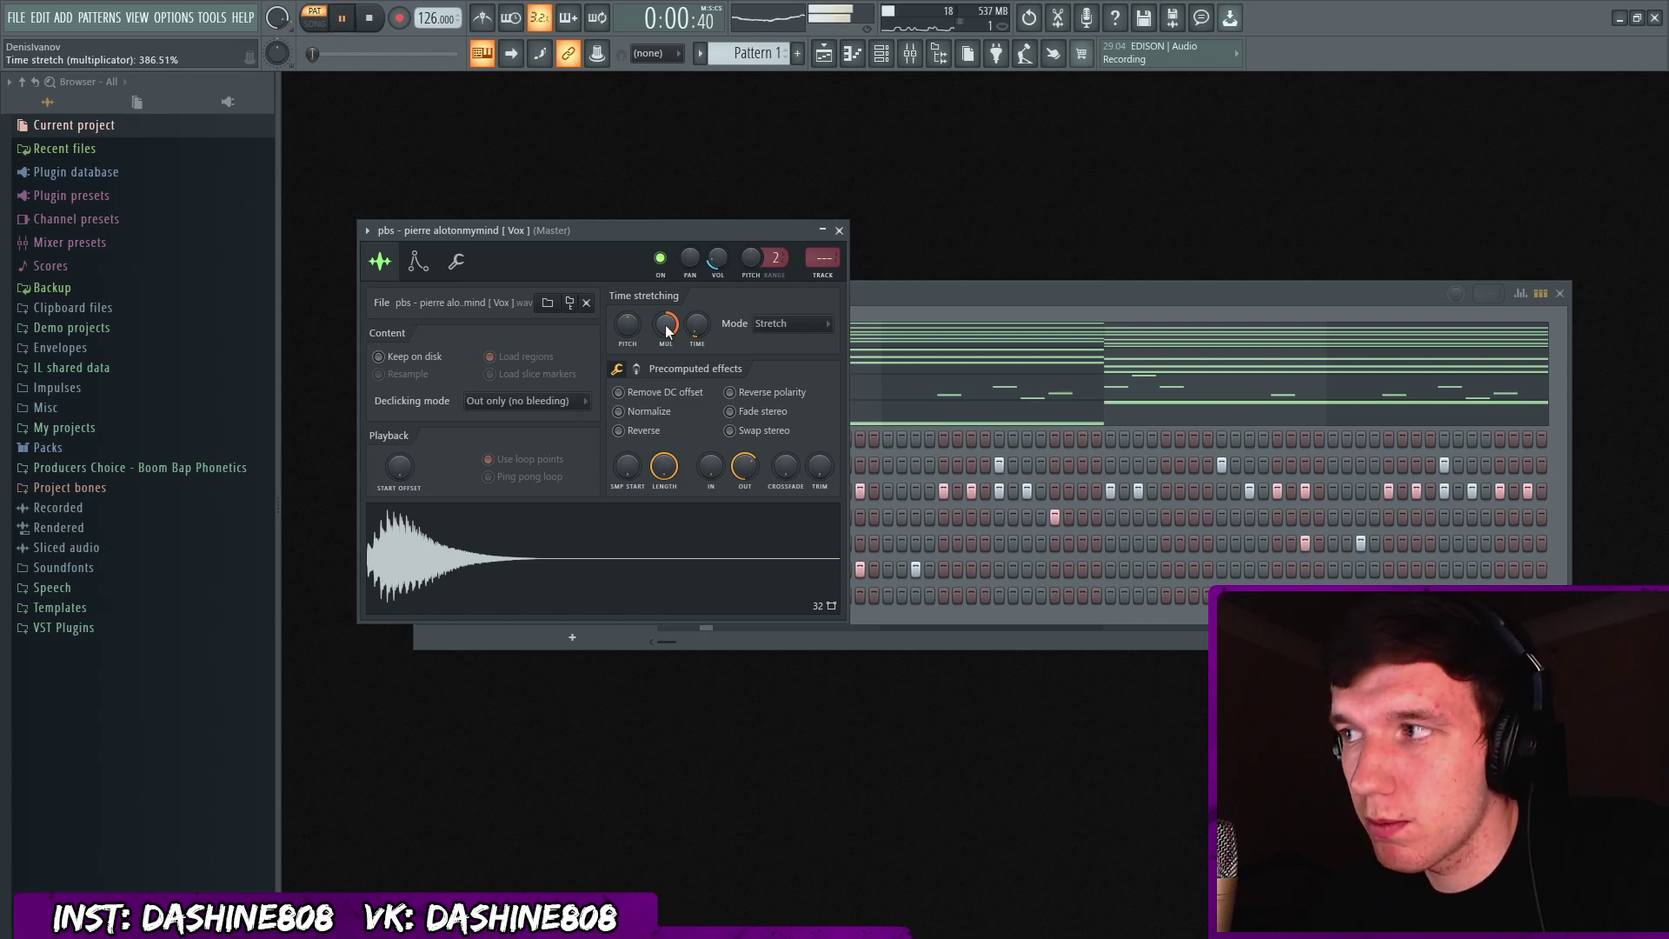
pyautogui.press('space')
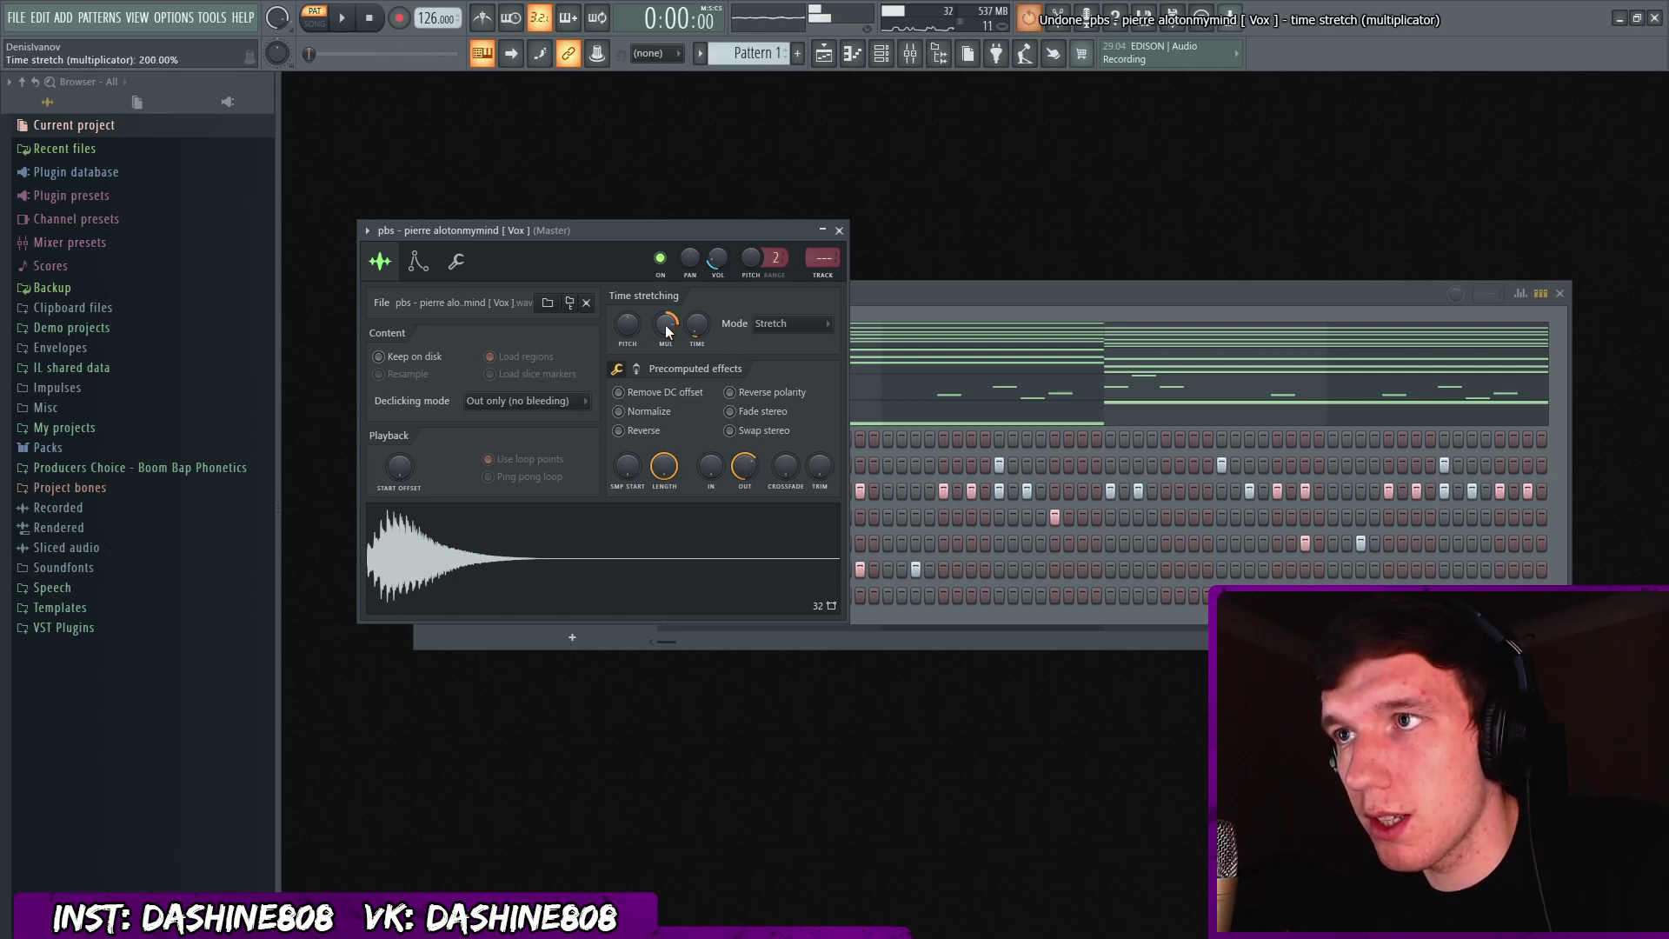
# Set the vox sample's time stretch multiplier to about 150% and play back the pattern.
pyautogui.moveTo(666, 328); pyautogui.dragTo(666, 358)
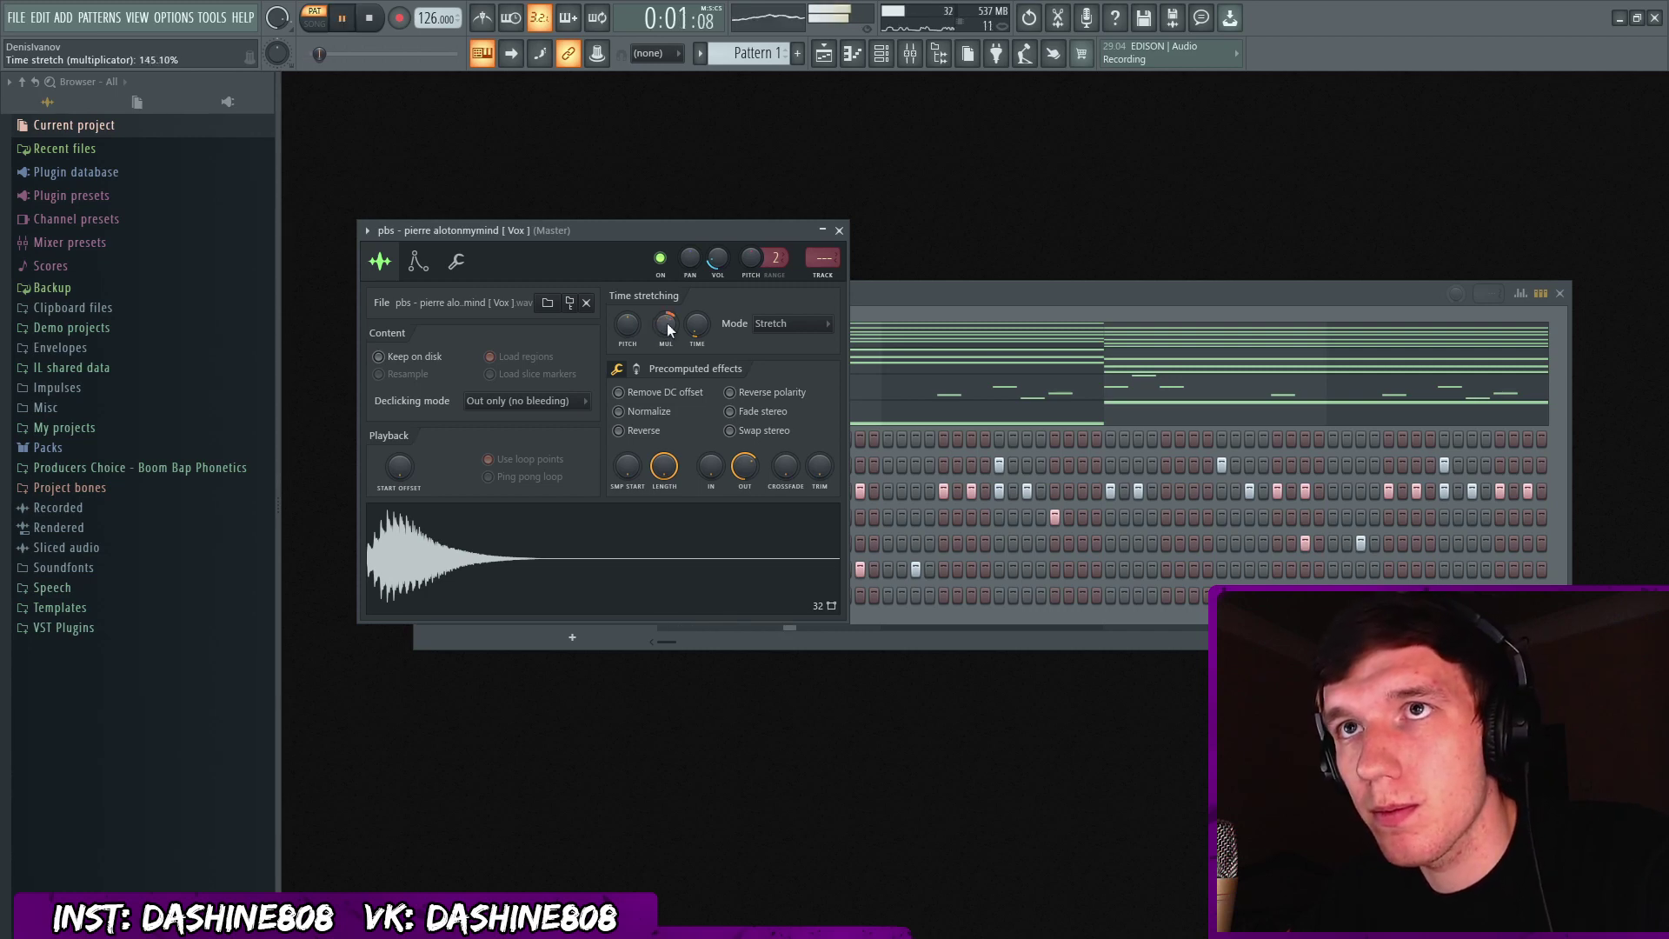
pyautogui.scroll(2, 668, 330)
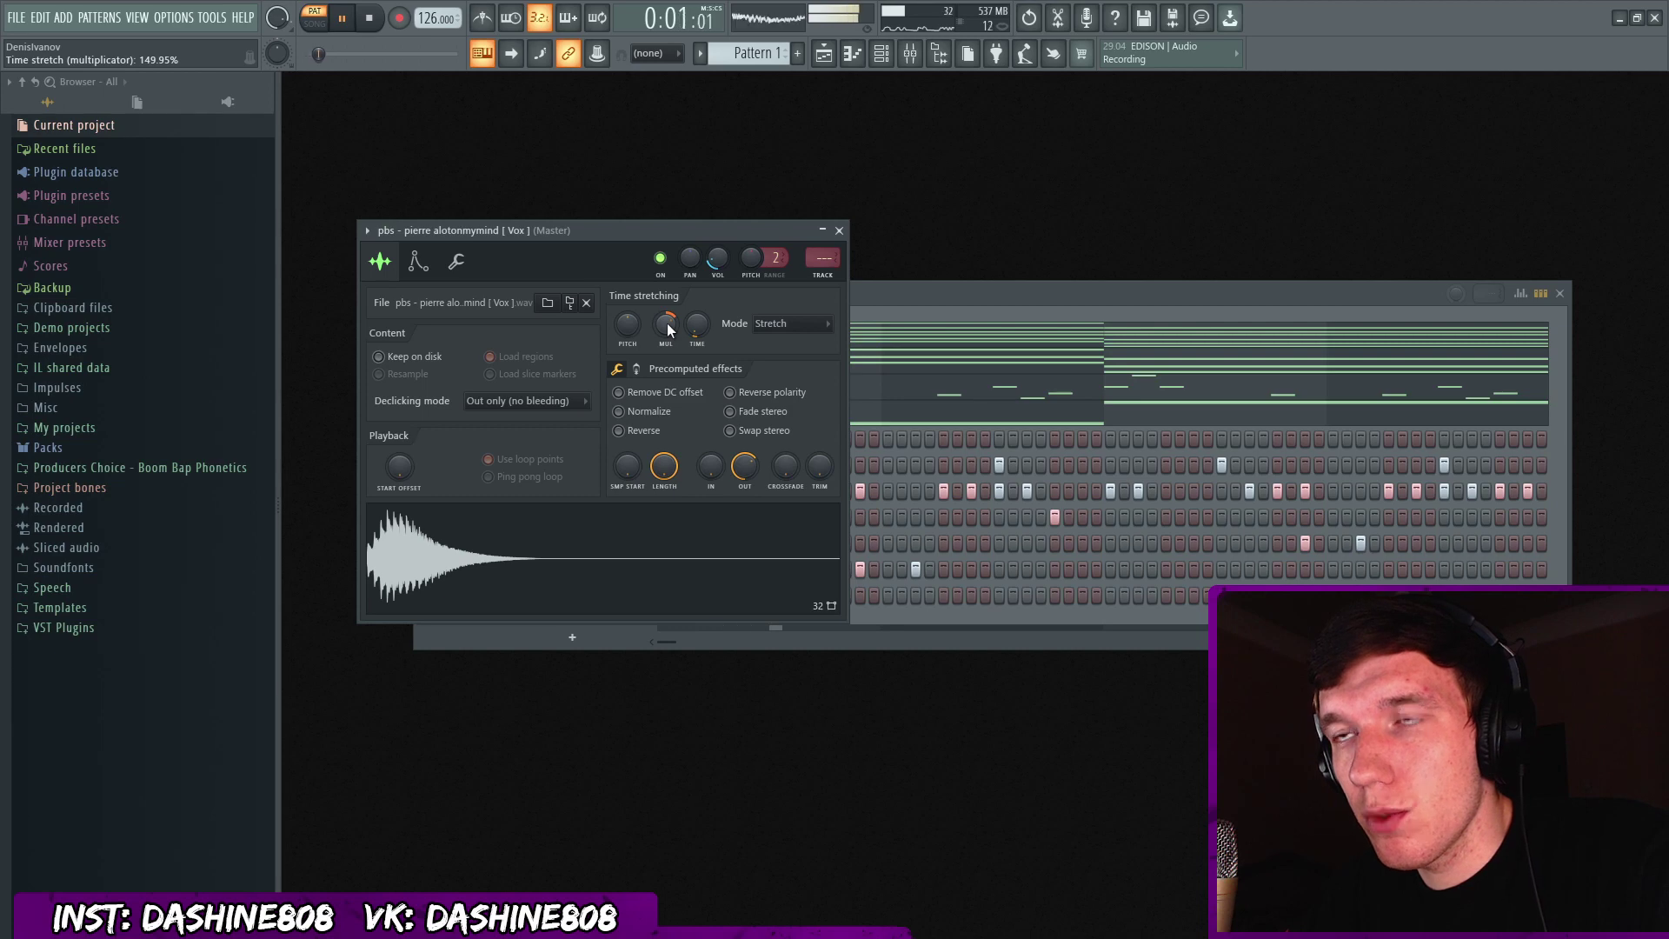
pyautogui.press('space')
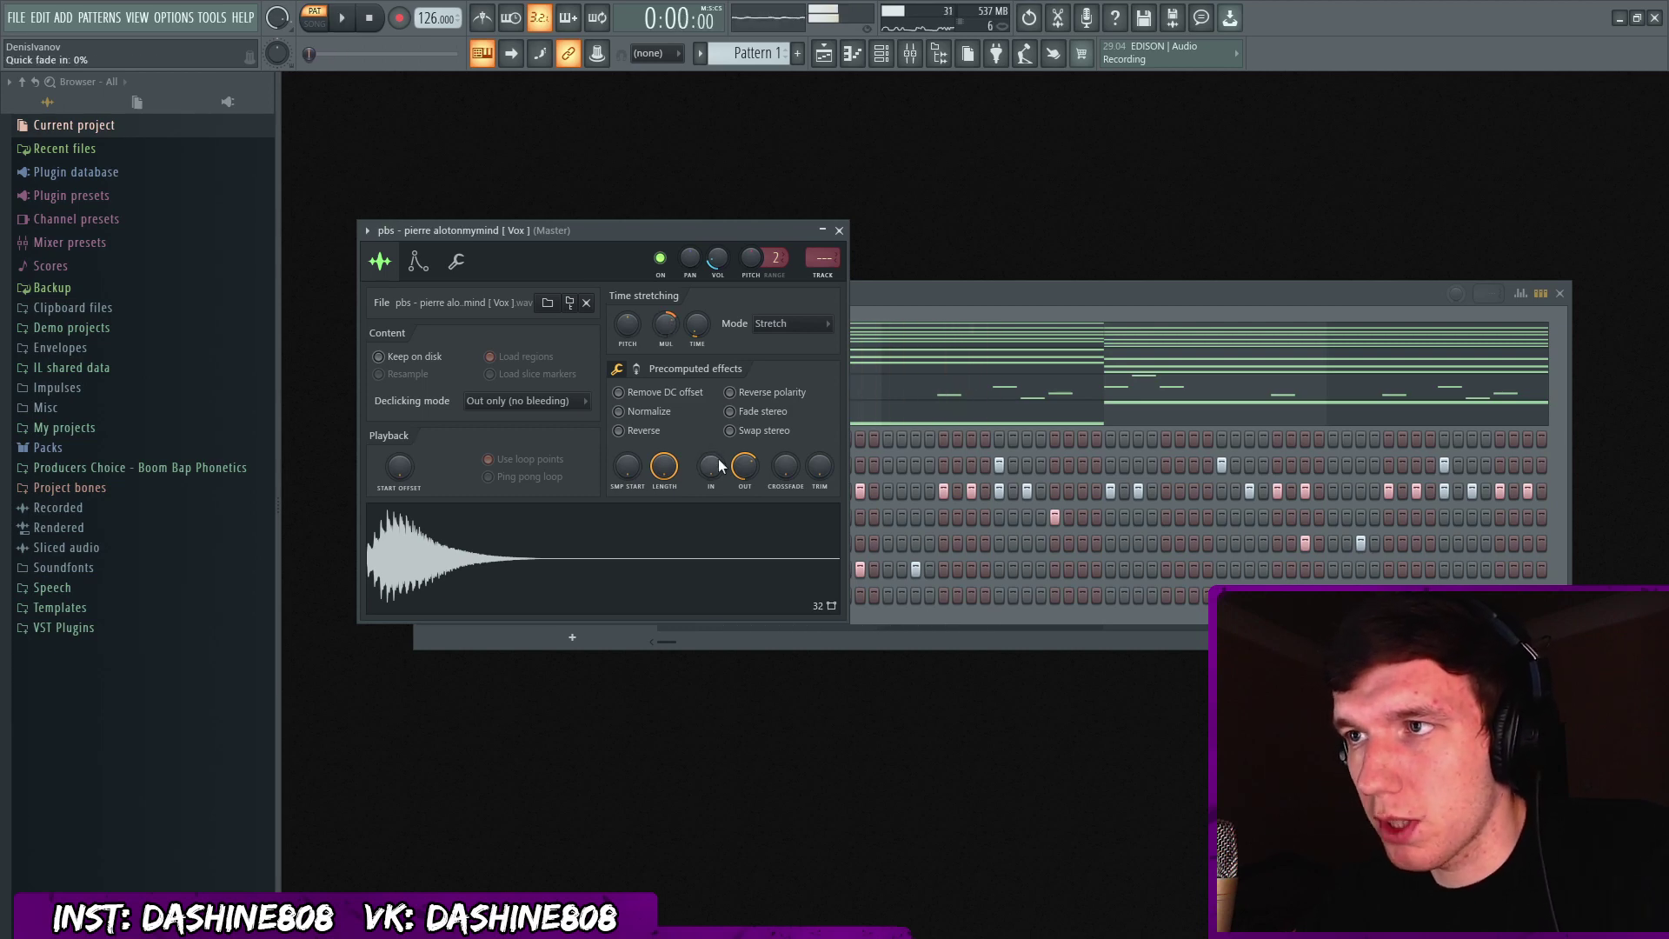
pyautogui.press('Escape')
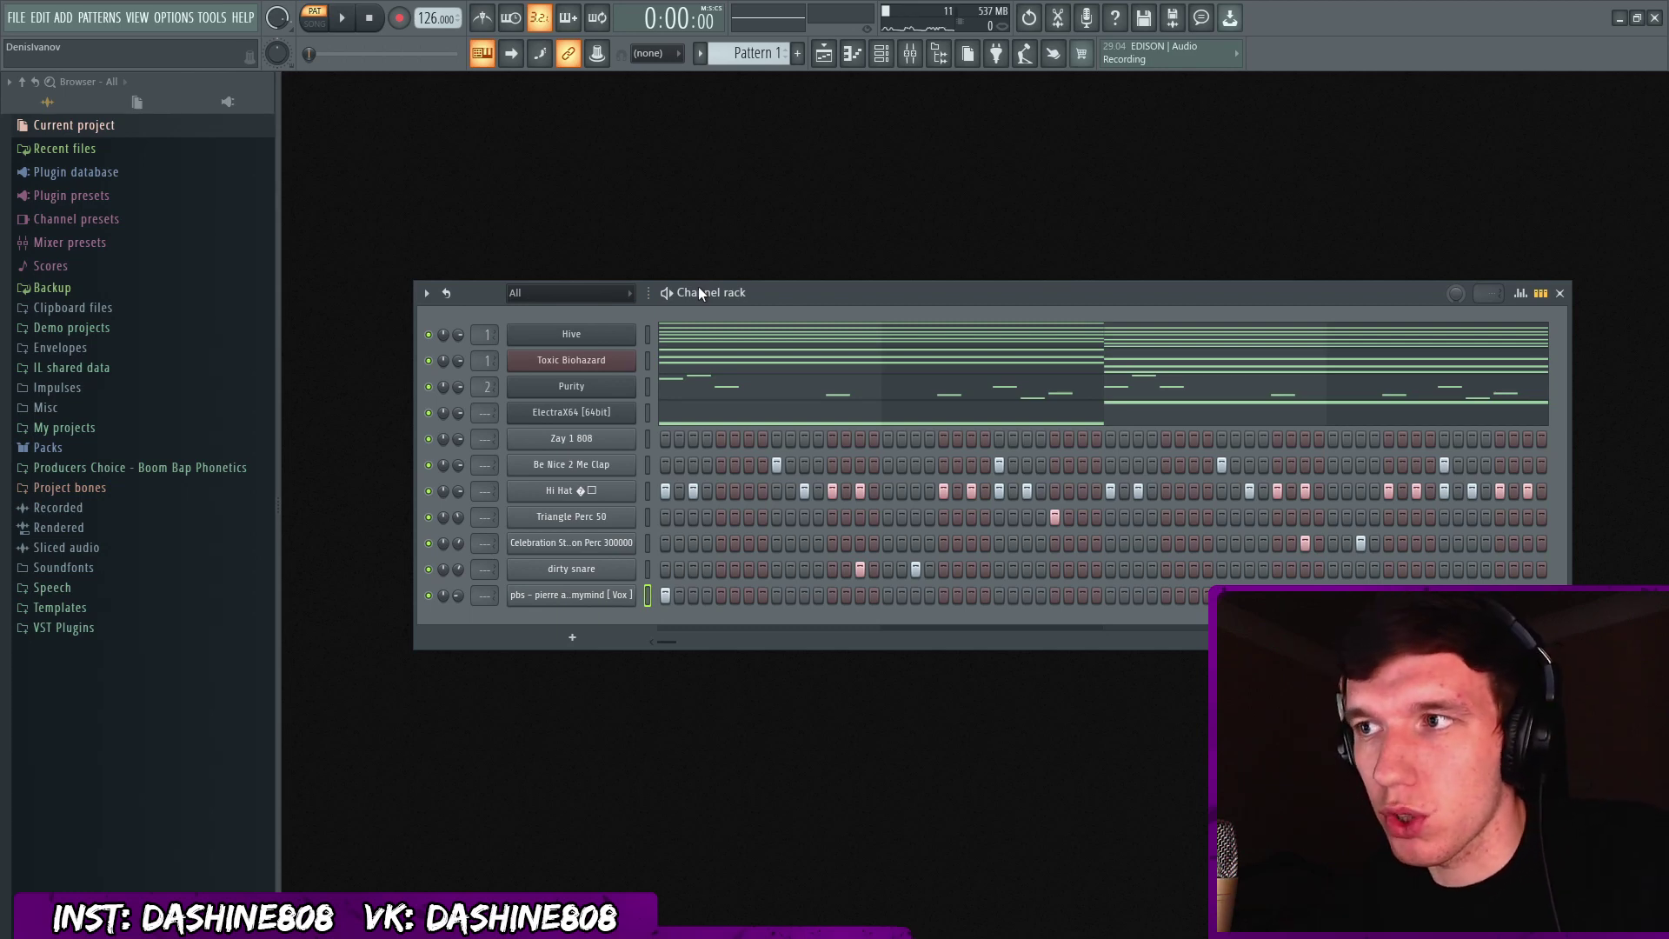
pyautogui.press('space')
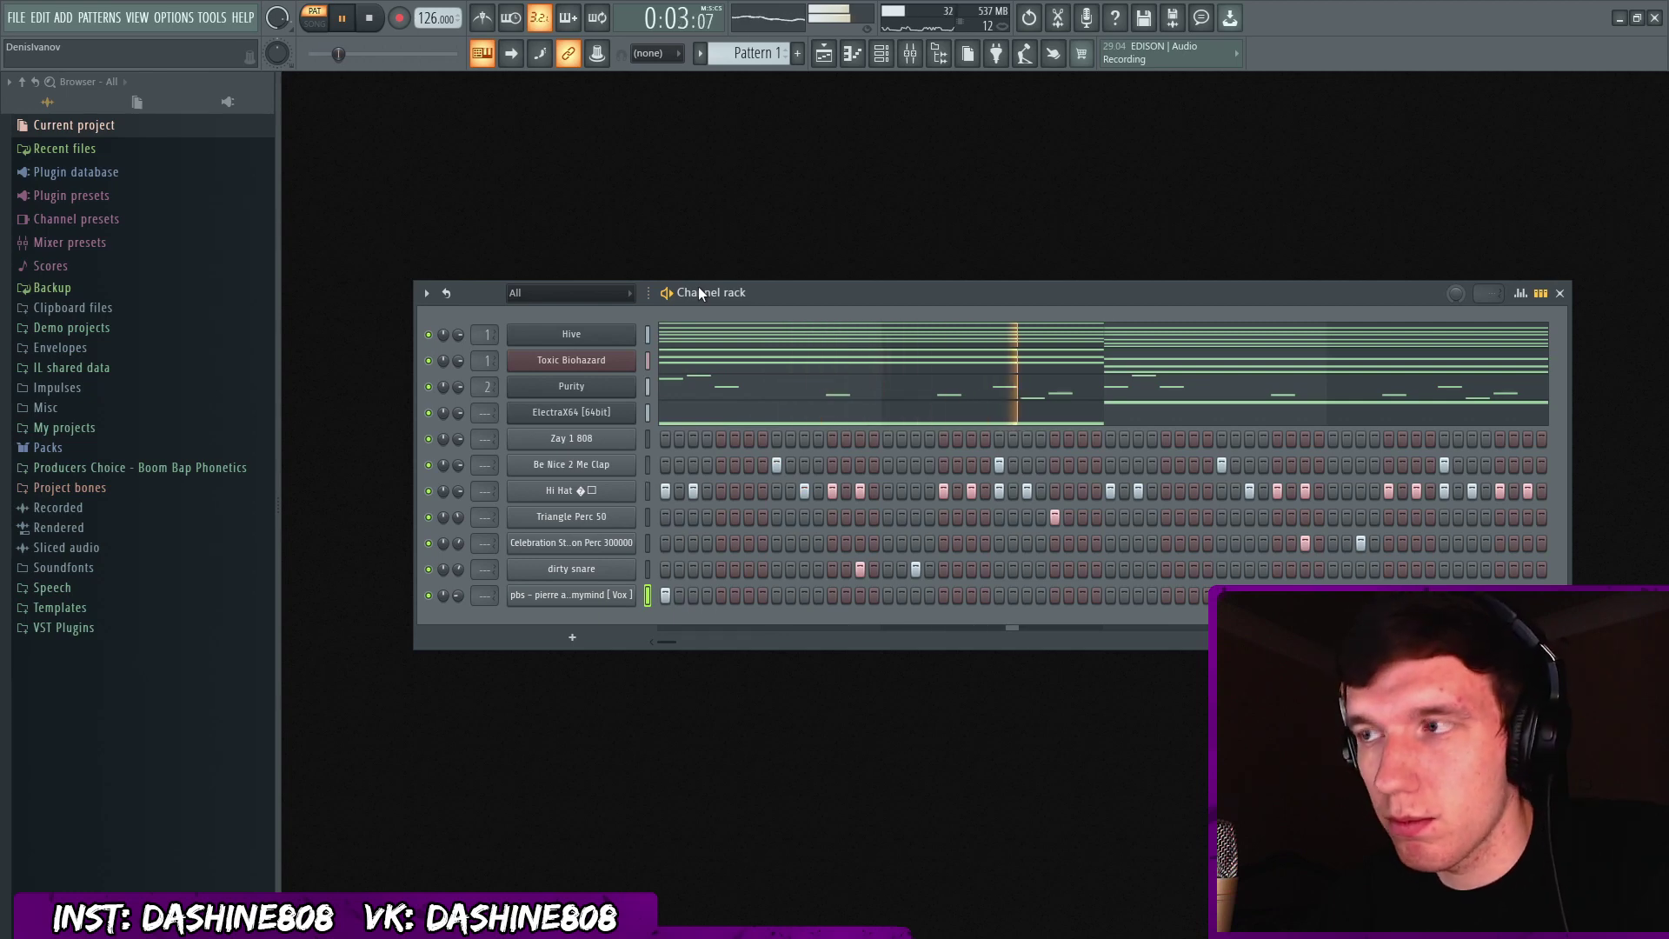
pyautogui.press('space')
# Add an A#4 note at the start of bar 1 for the Zay 1 808 channel.
pyautogui.rightClick(635, 437)
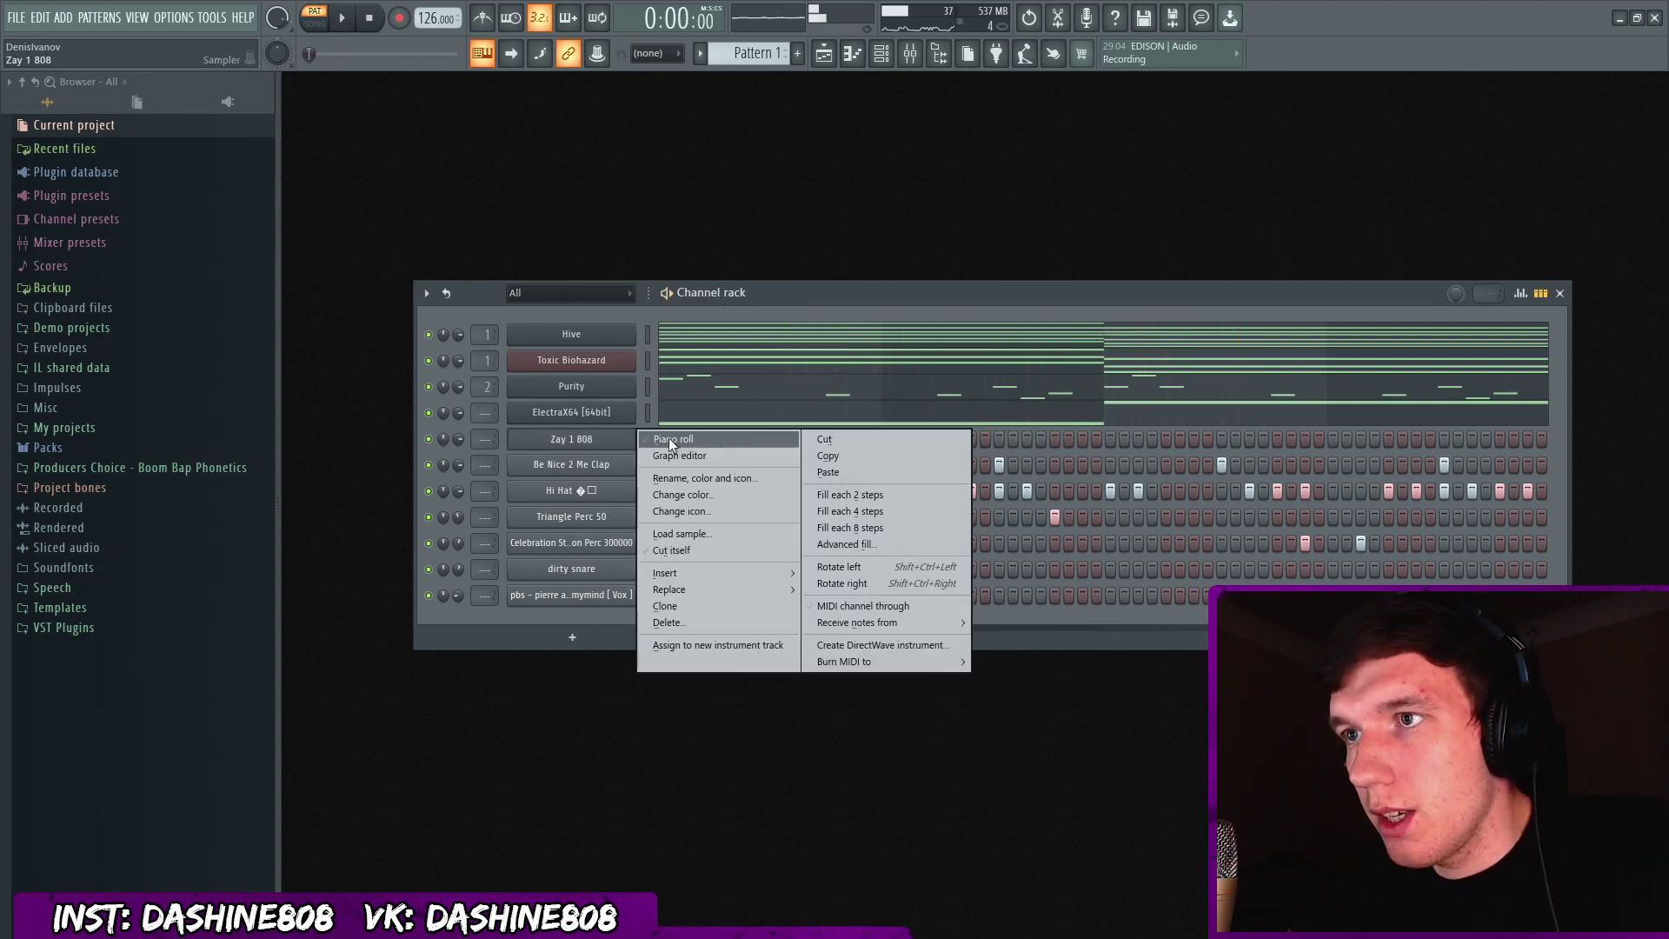
pyautogui.click(670, 436)
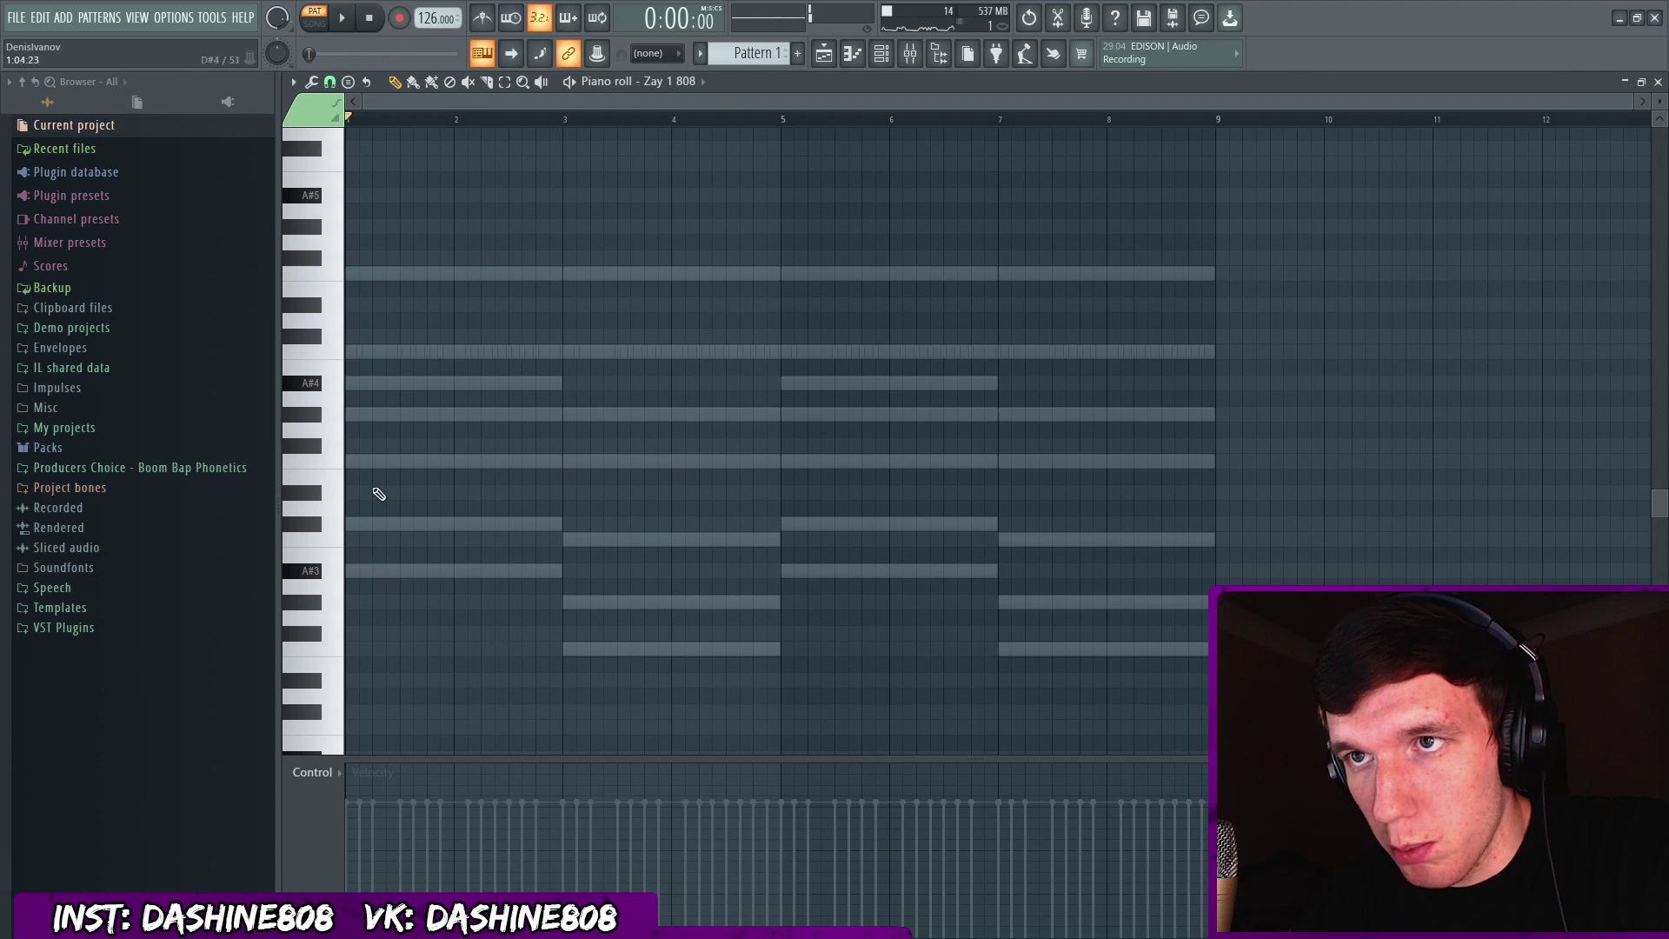
pyautogui.scroll(3, 387, 402)
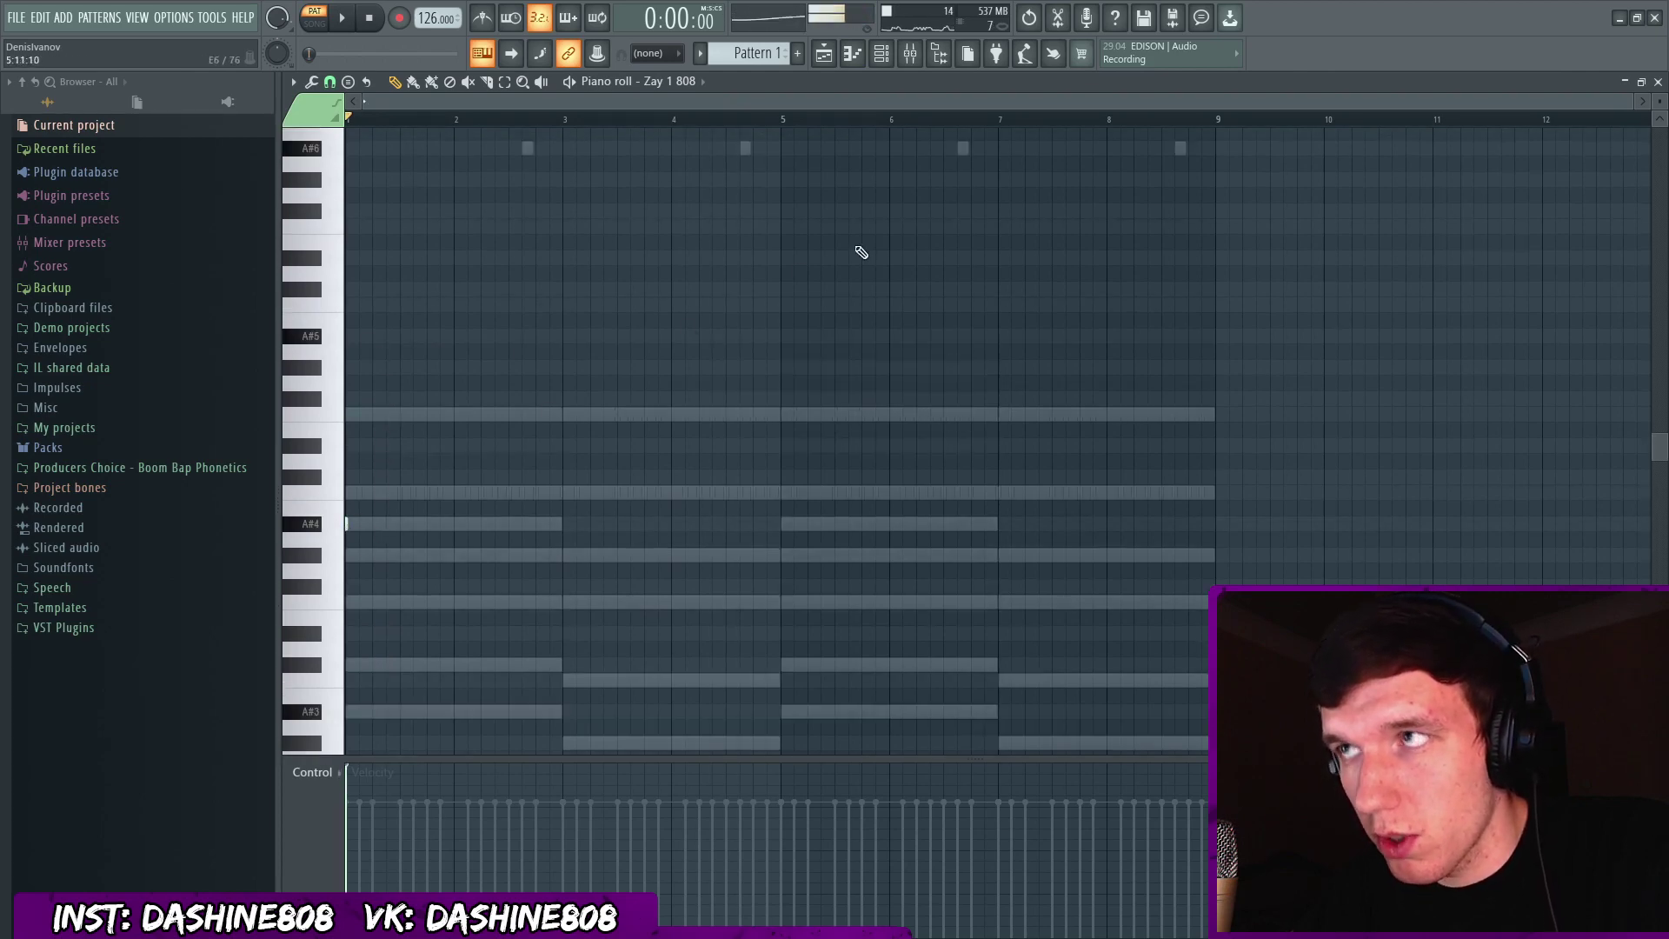
pyautogui.press('Escape')
# Insert Fruity Soft Clipper in effect slot 10 of the master mixer track.
pyautogui.click(918, 56)
pyautogui.click(1513, 395)
pyautogui.moveTo(1504, 418)
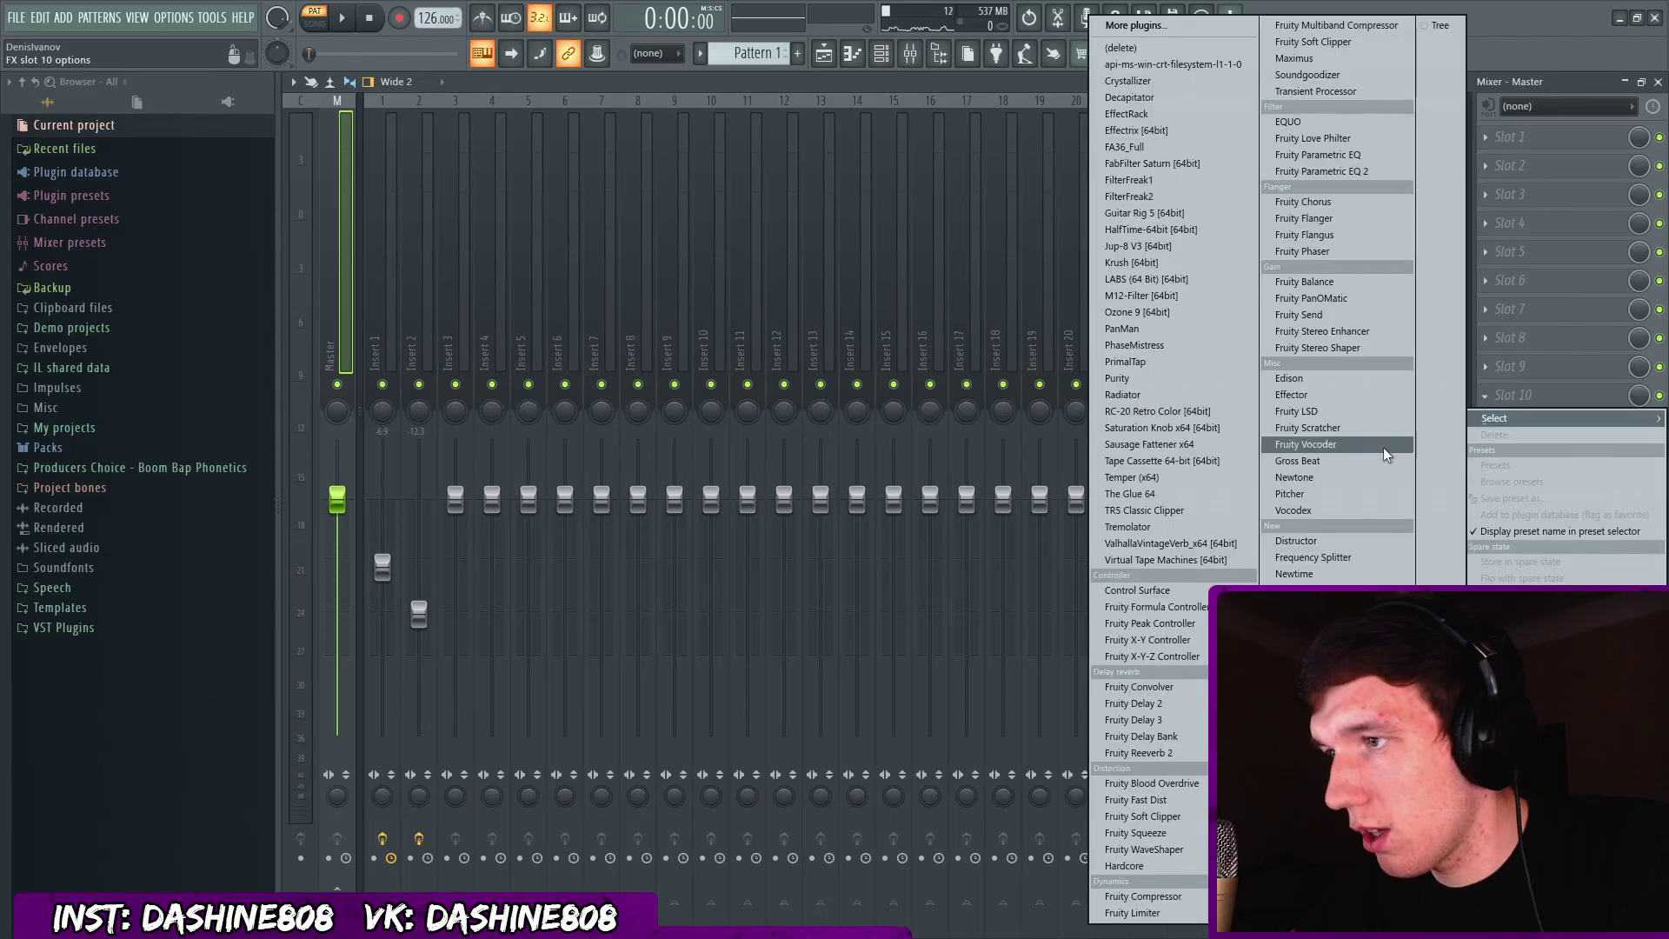
pyautogui.click(1149, 816)
pyautogui.press('Escape')
pyautogui.press('Escape')
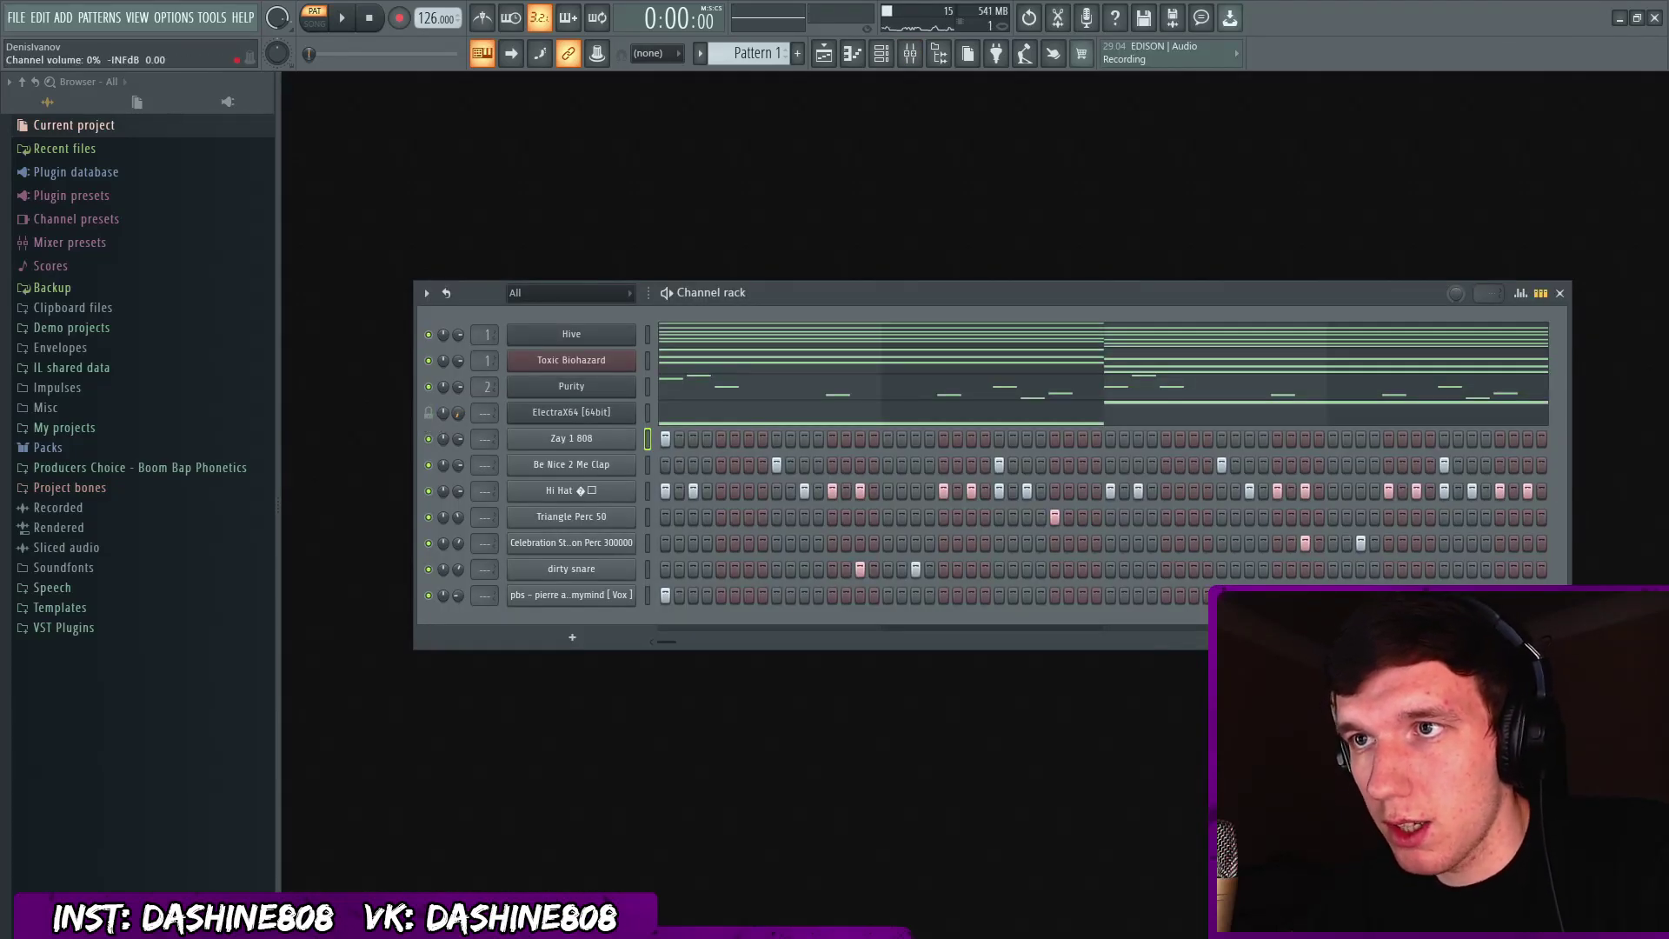
# In the Zay 1 808 channel, add an A#4 note in bar 2, an F5 at bar 3 and two F5 notes in bar 4.
pyautogui.press('space')
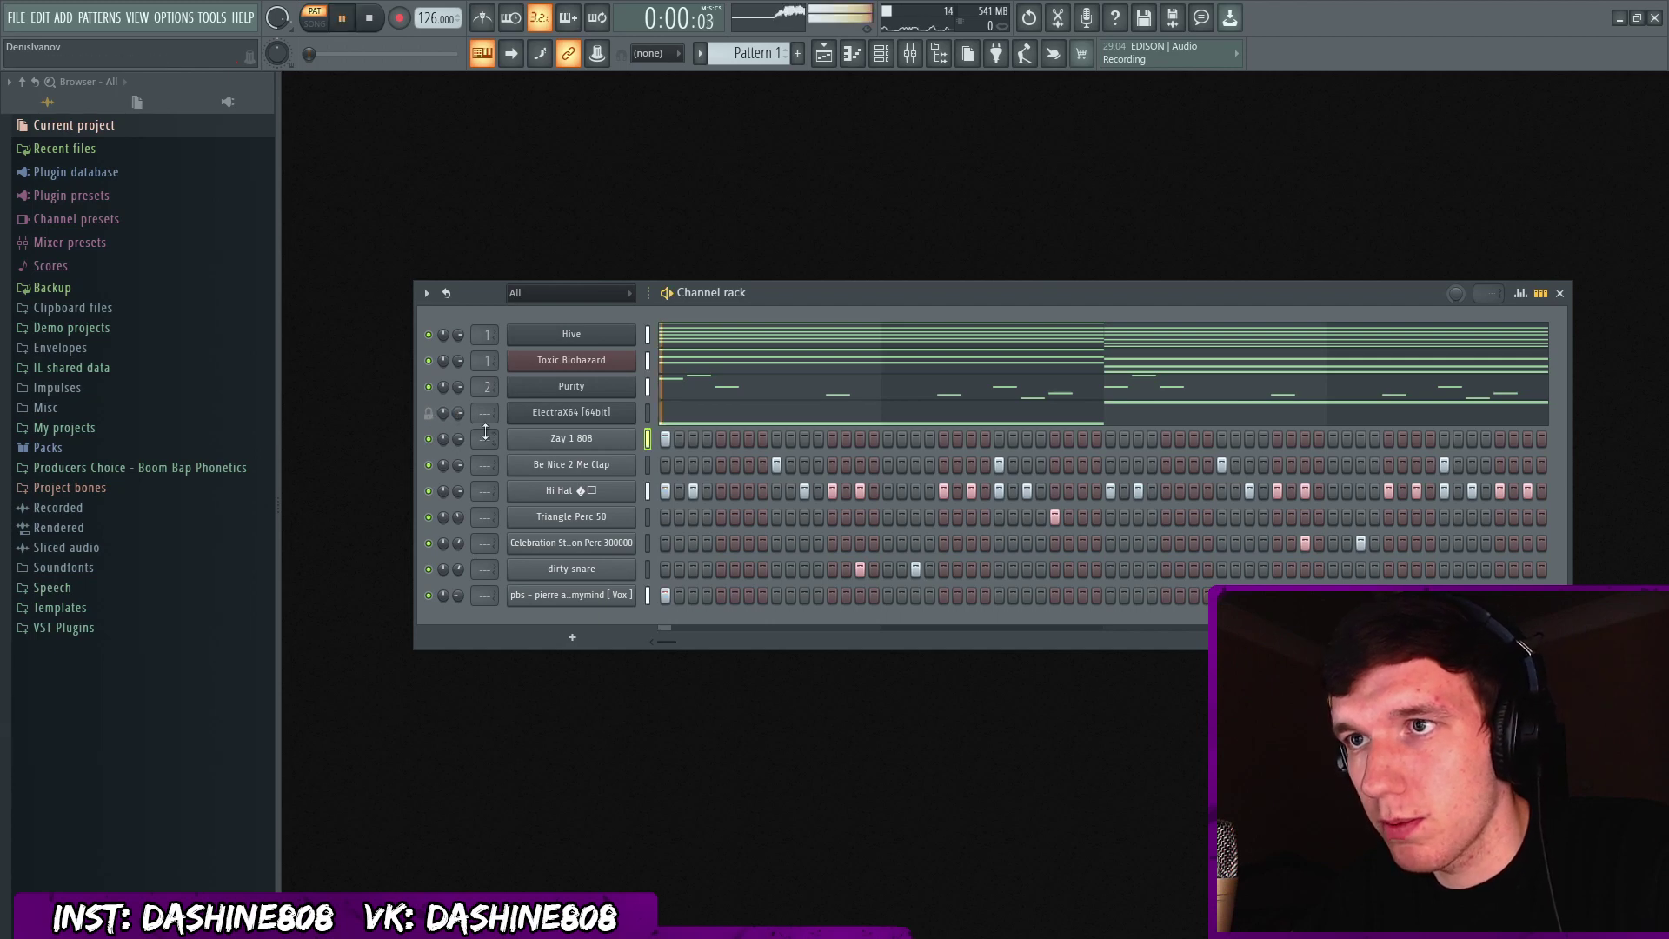
pyautogui.rightClick(636, 438)
pyautogui.click(669, 441)
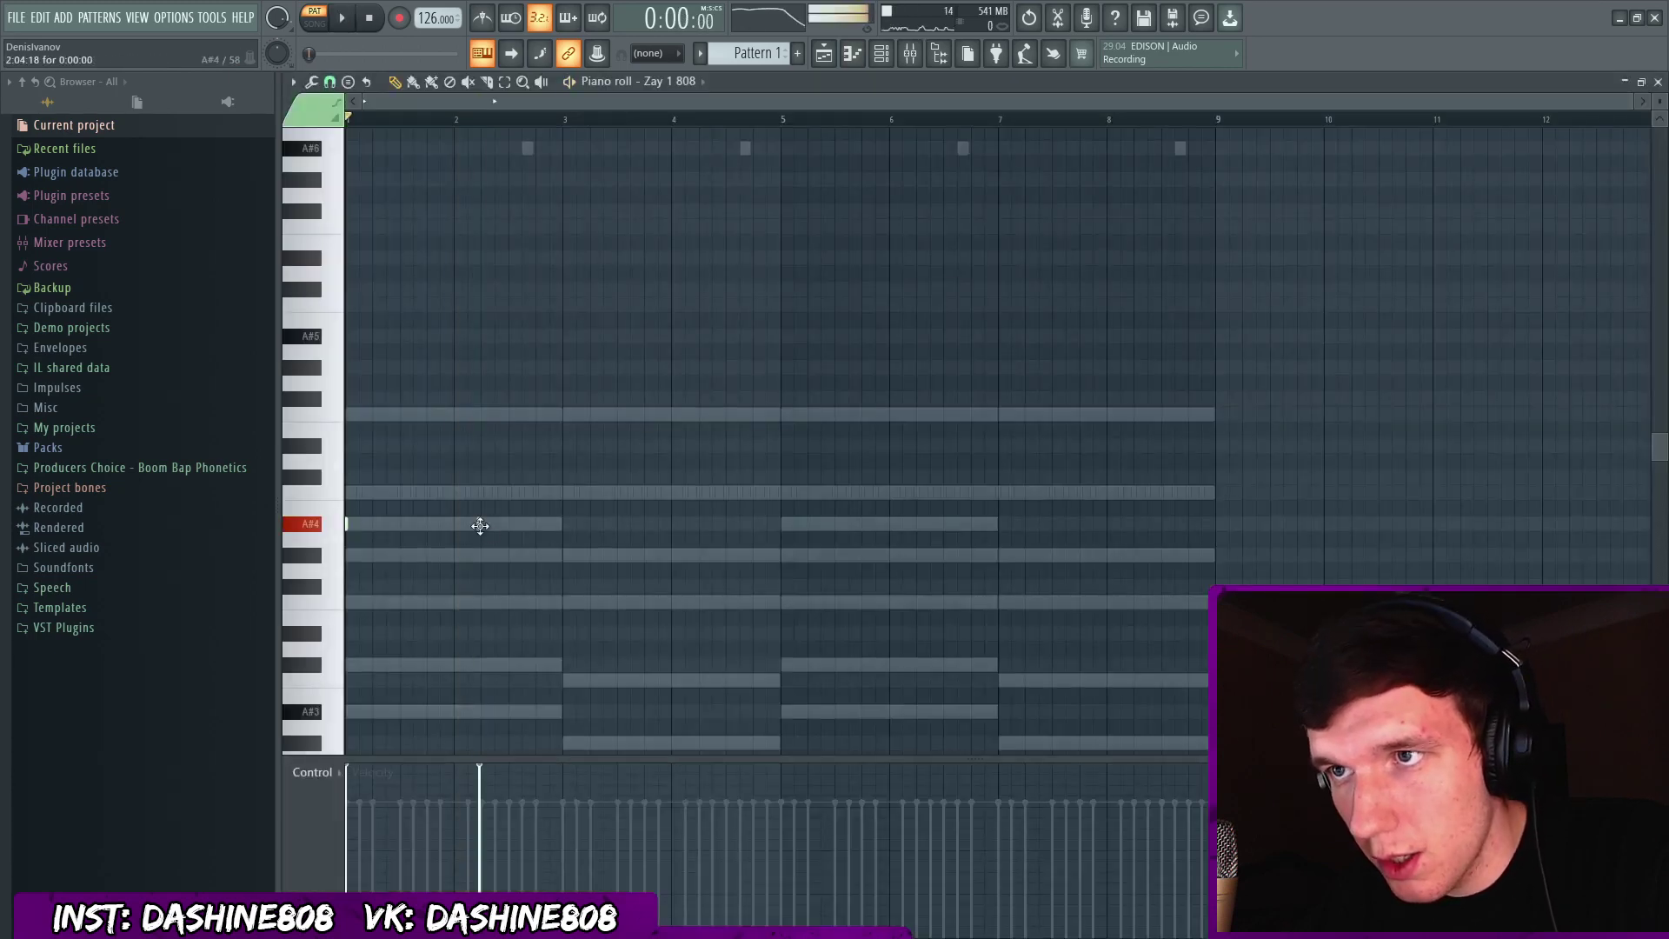
pyautogui.press('space')
pyautogui.click(483, 524)
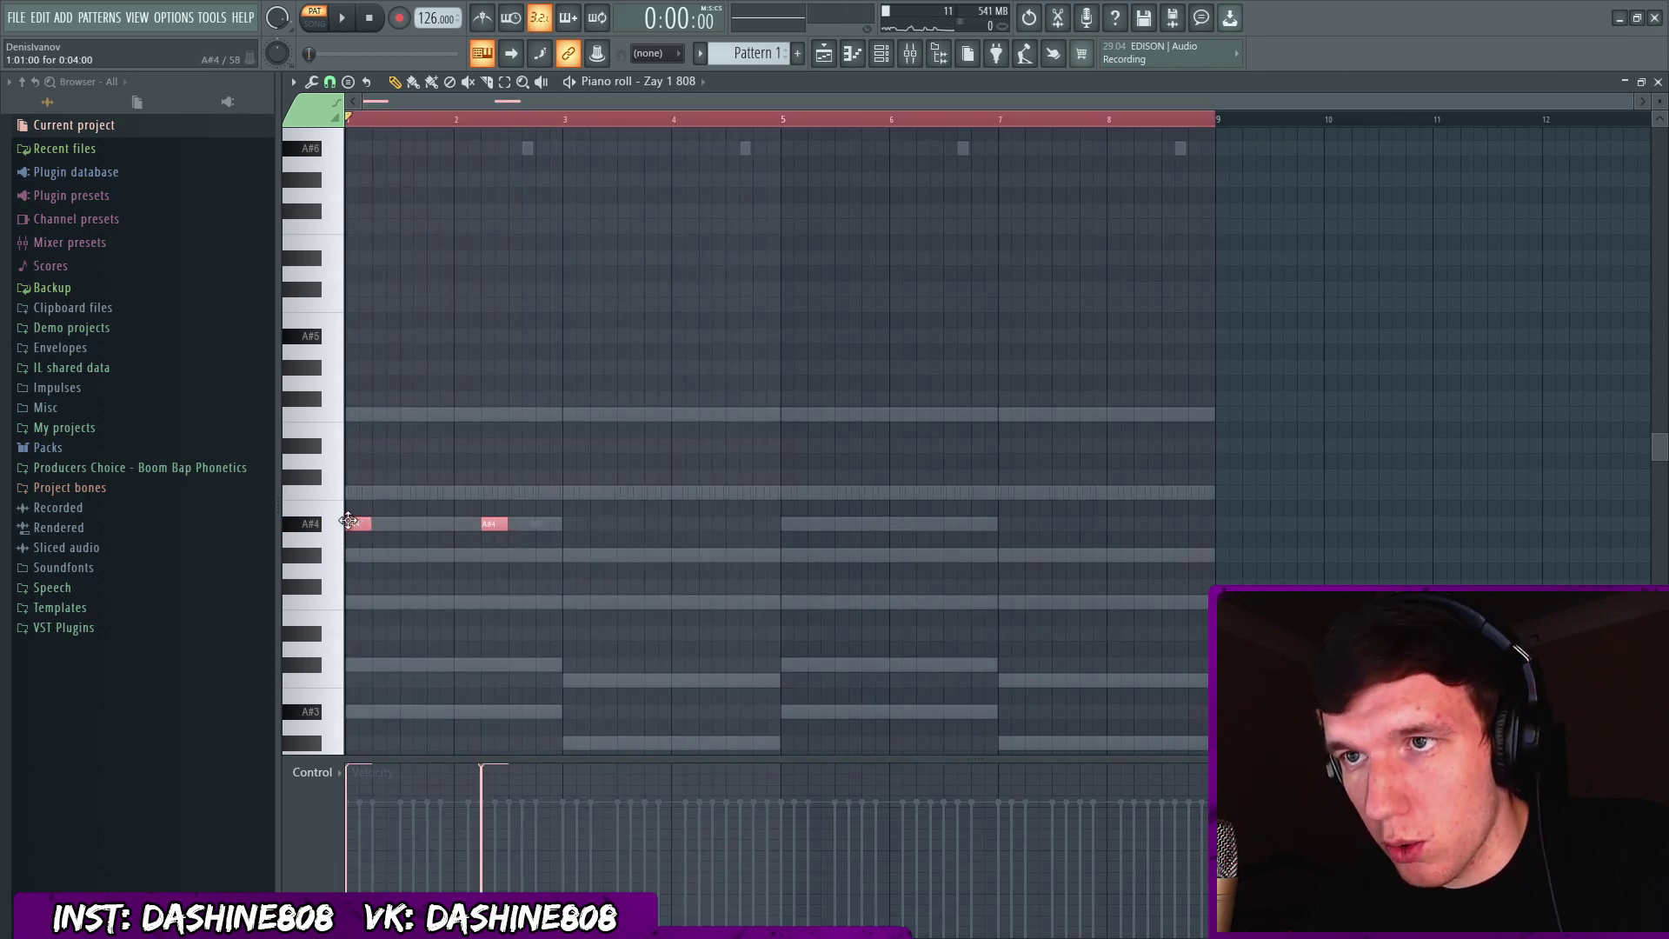
pyautogui.click(570, 415)
pyautogui.click(706, 414)
pyautogui.click(749, 415)
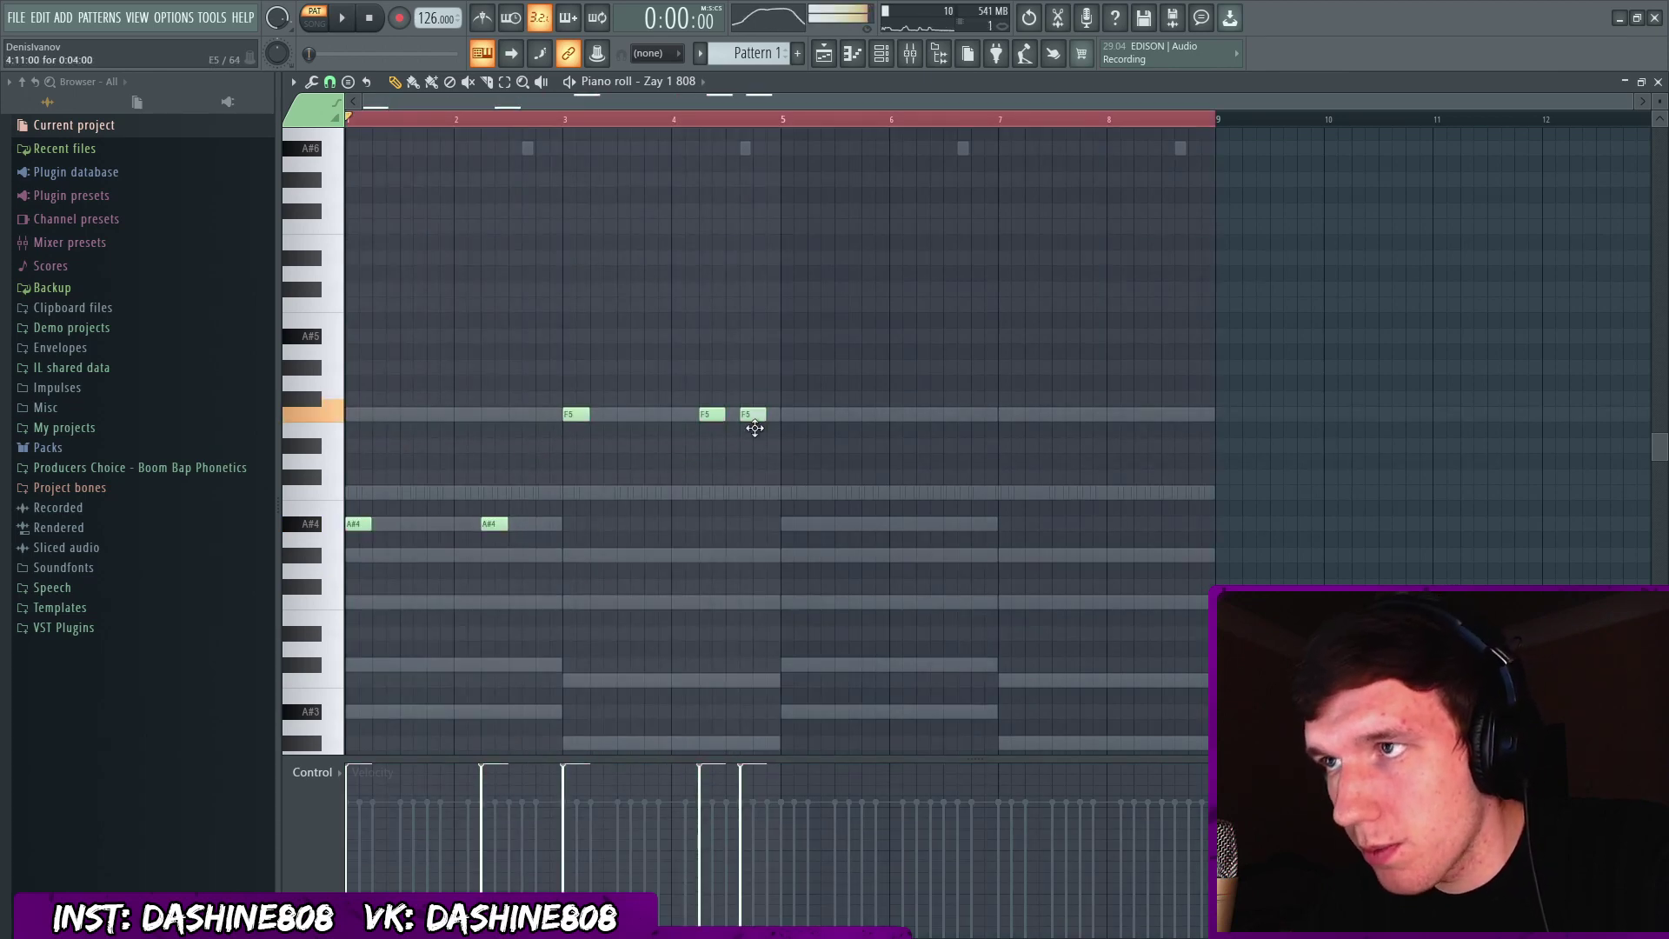
# Duplicate the four-bar 808 line into bars 5 to 8 and add a one-beat C5 note at the end of bar 6.
pyautogui.moveTo(889, 361); pyautogui.dragTo(346, 609)
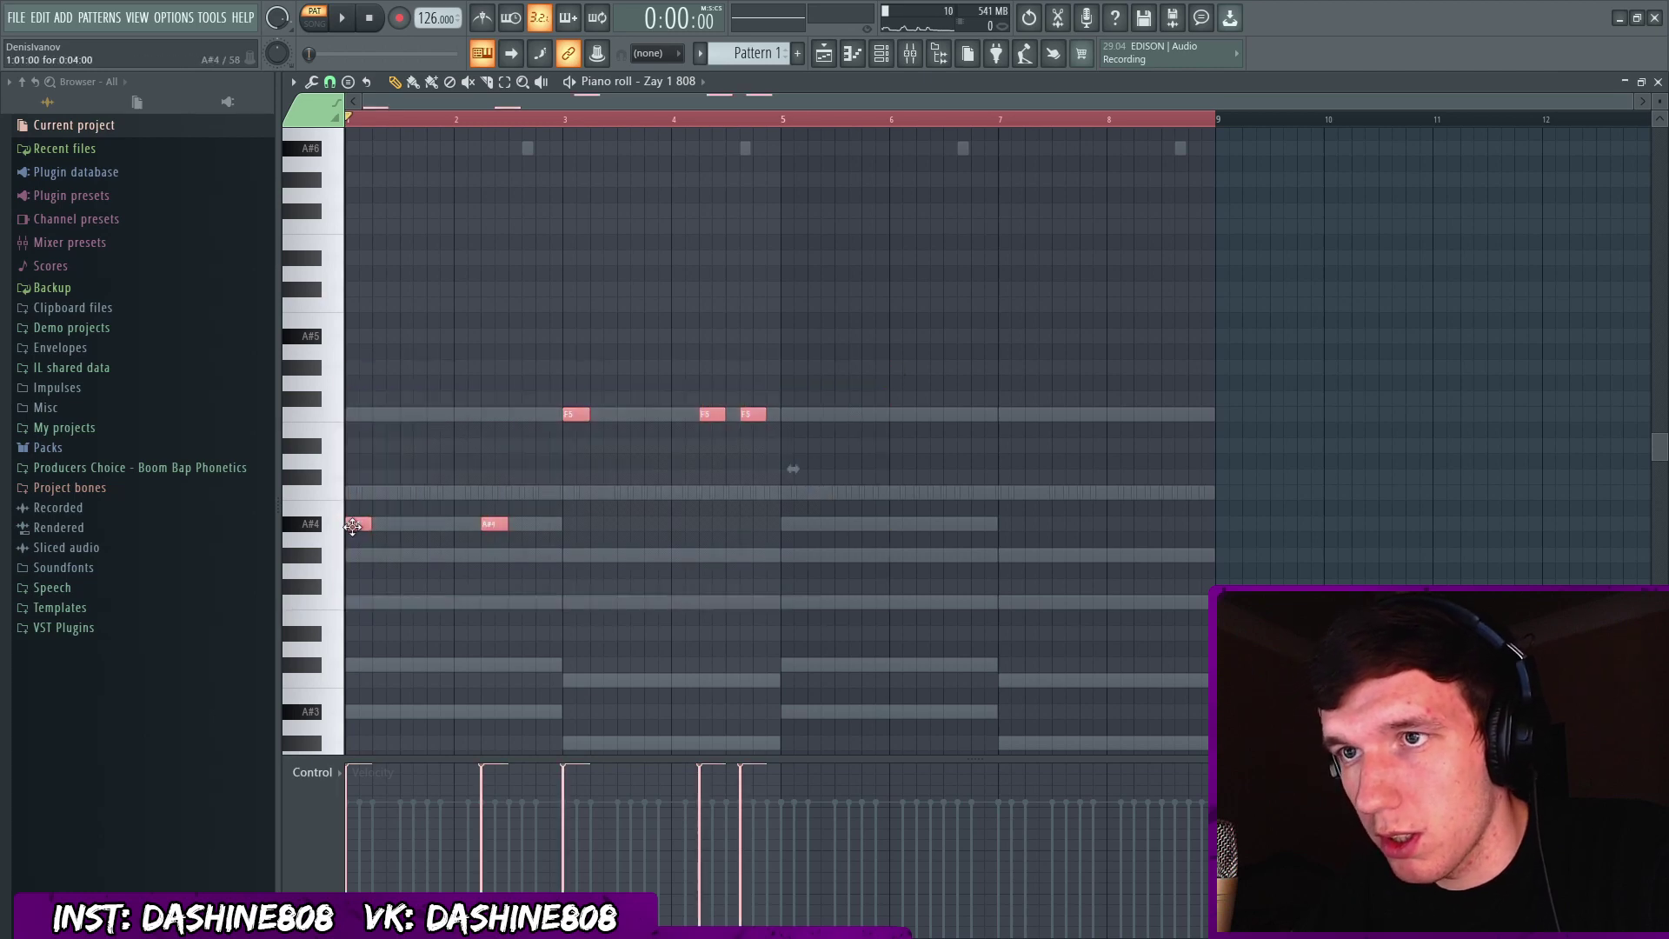
pyautogui.hotkey('ctrl', 'b')
pyautogui.moveTo(824, 556); pyautogui.dragTo(790, 547)
pyautogui.scroll(3, 992, 513)
pyautogui.click(955, 492)
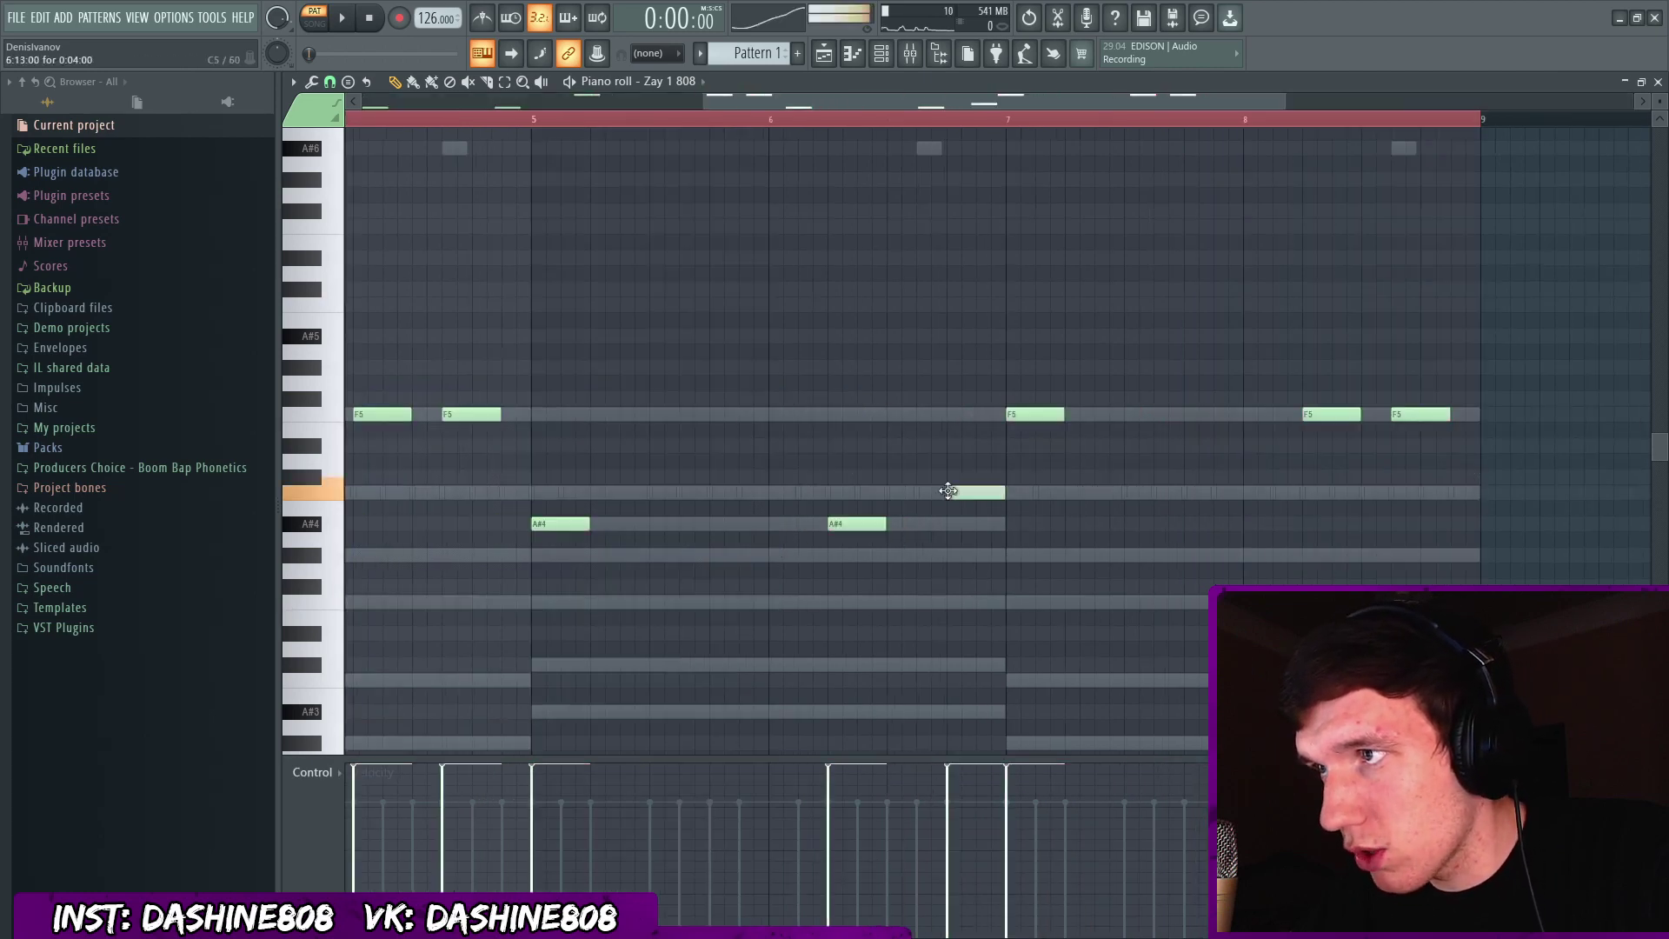
# Raise the extra 808 note at the end of bar 6 to C#5 and move it two steps earlier.
pyautogui.scroll(-3, 1019, 504)
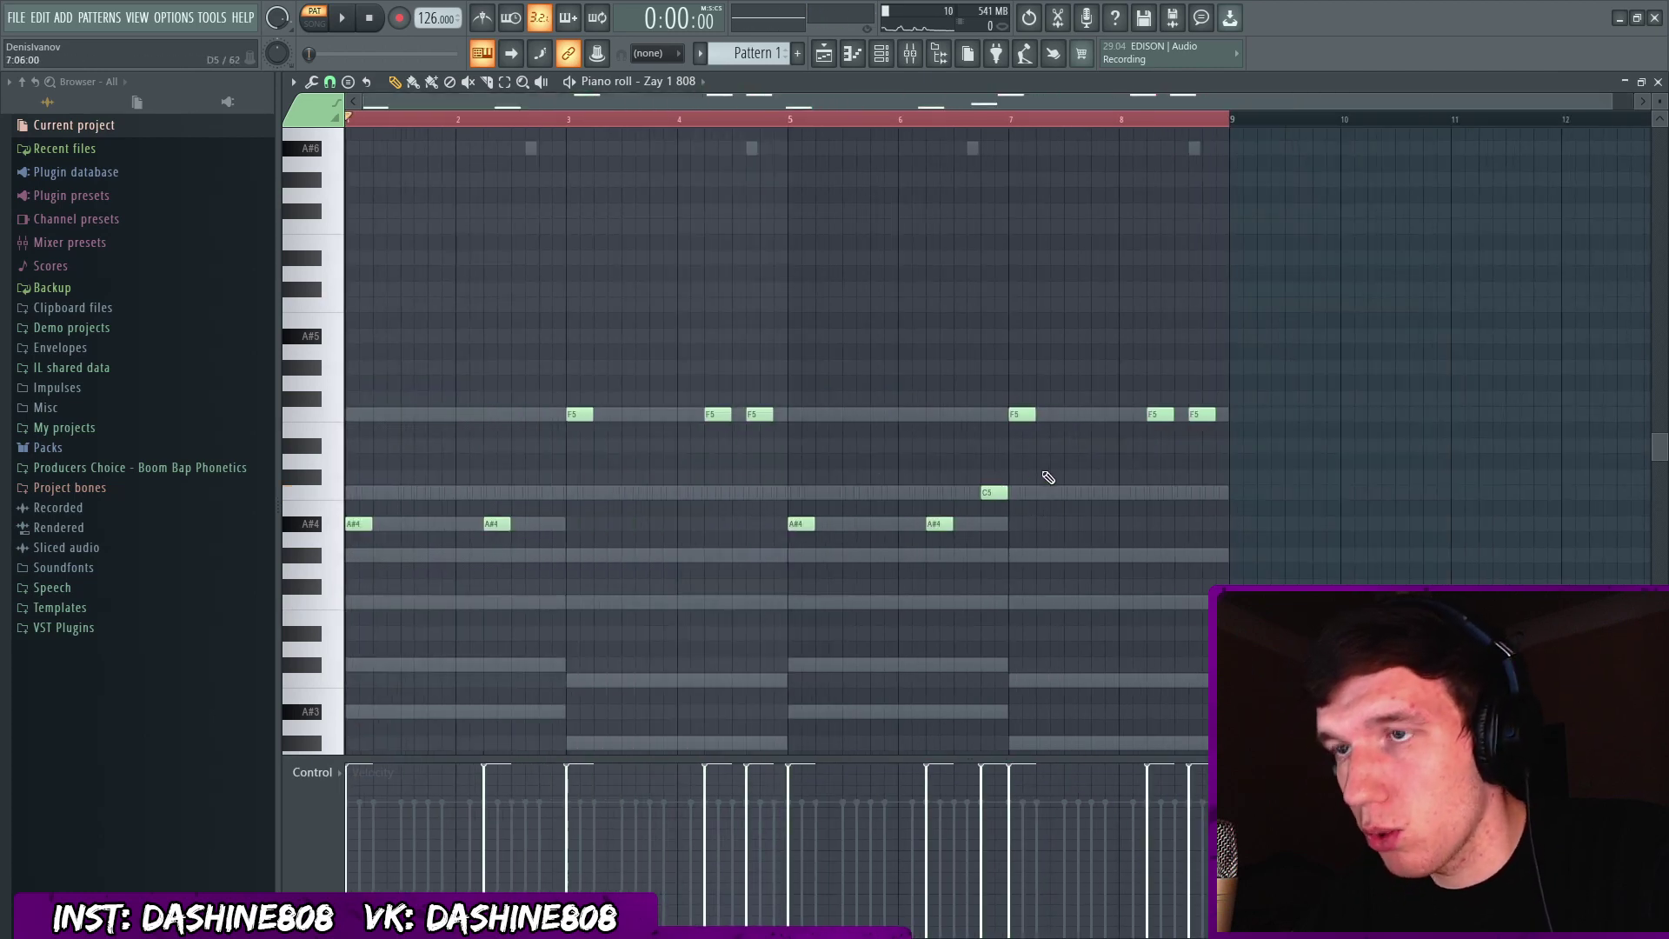
pyautogui.scroll(-1, 1017, 497)
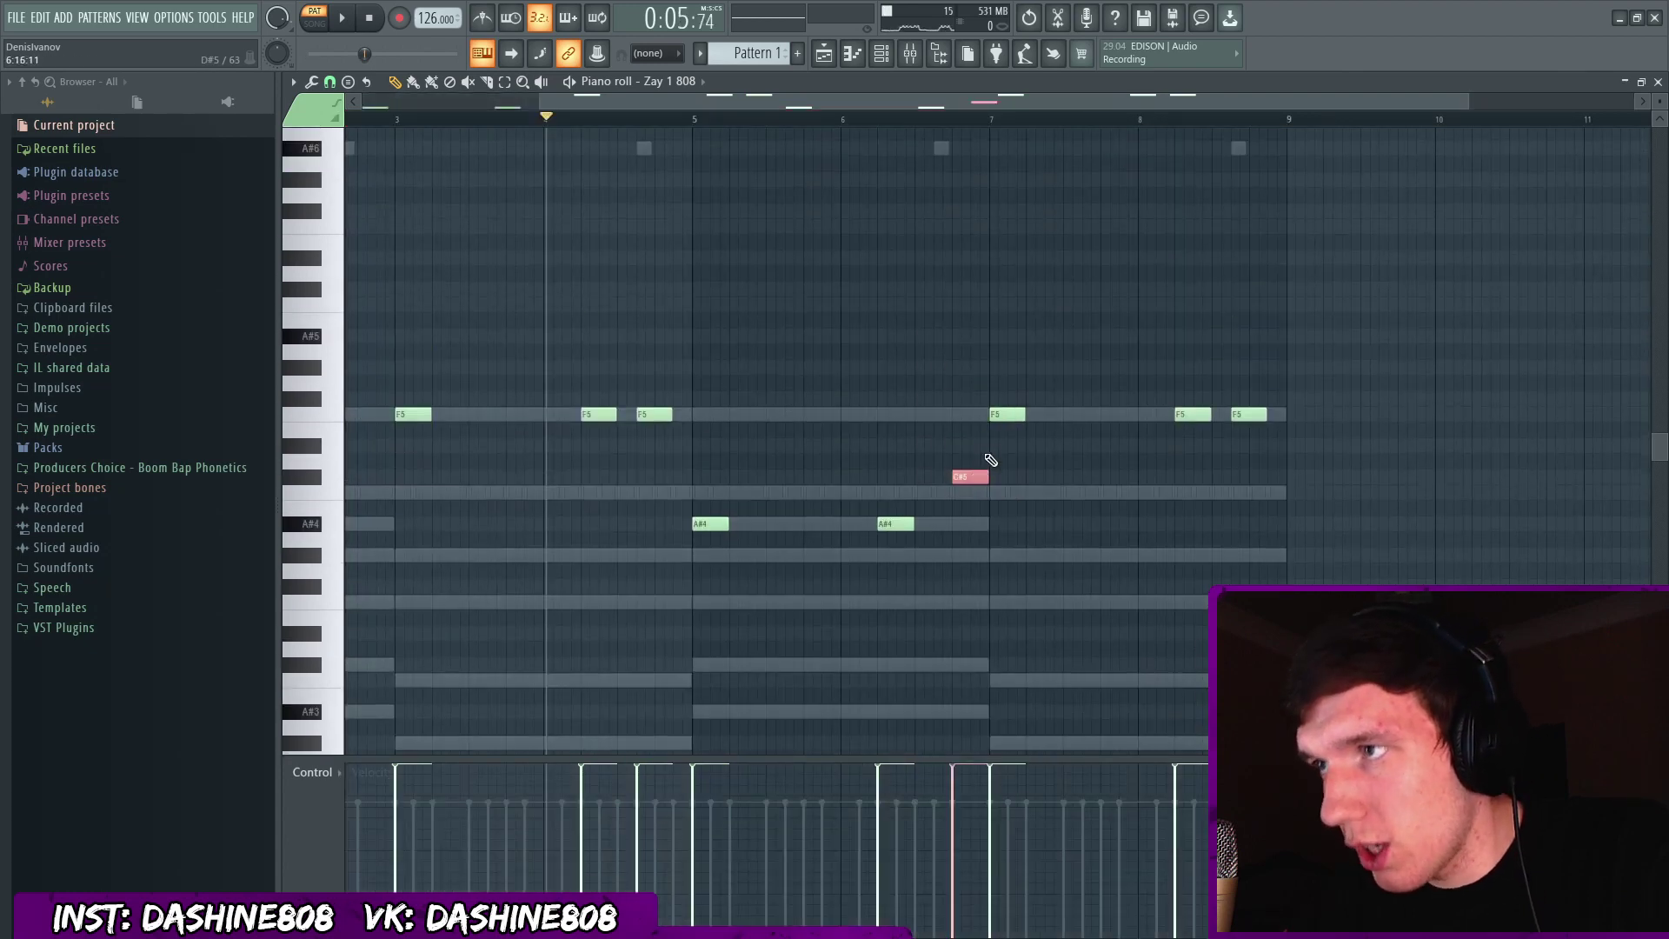
pyautogui.scroll(3, 986, 466)
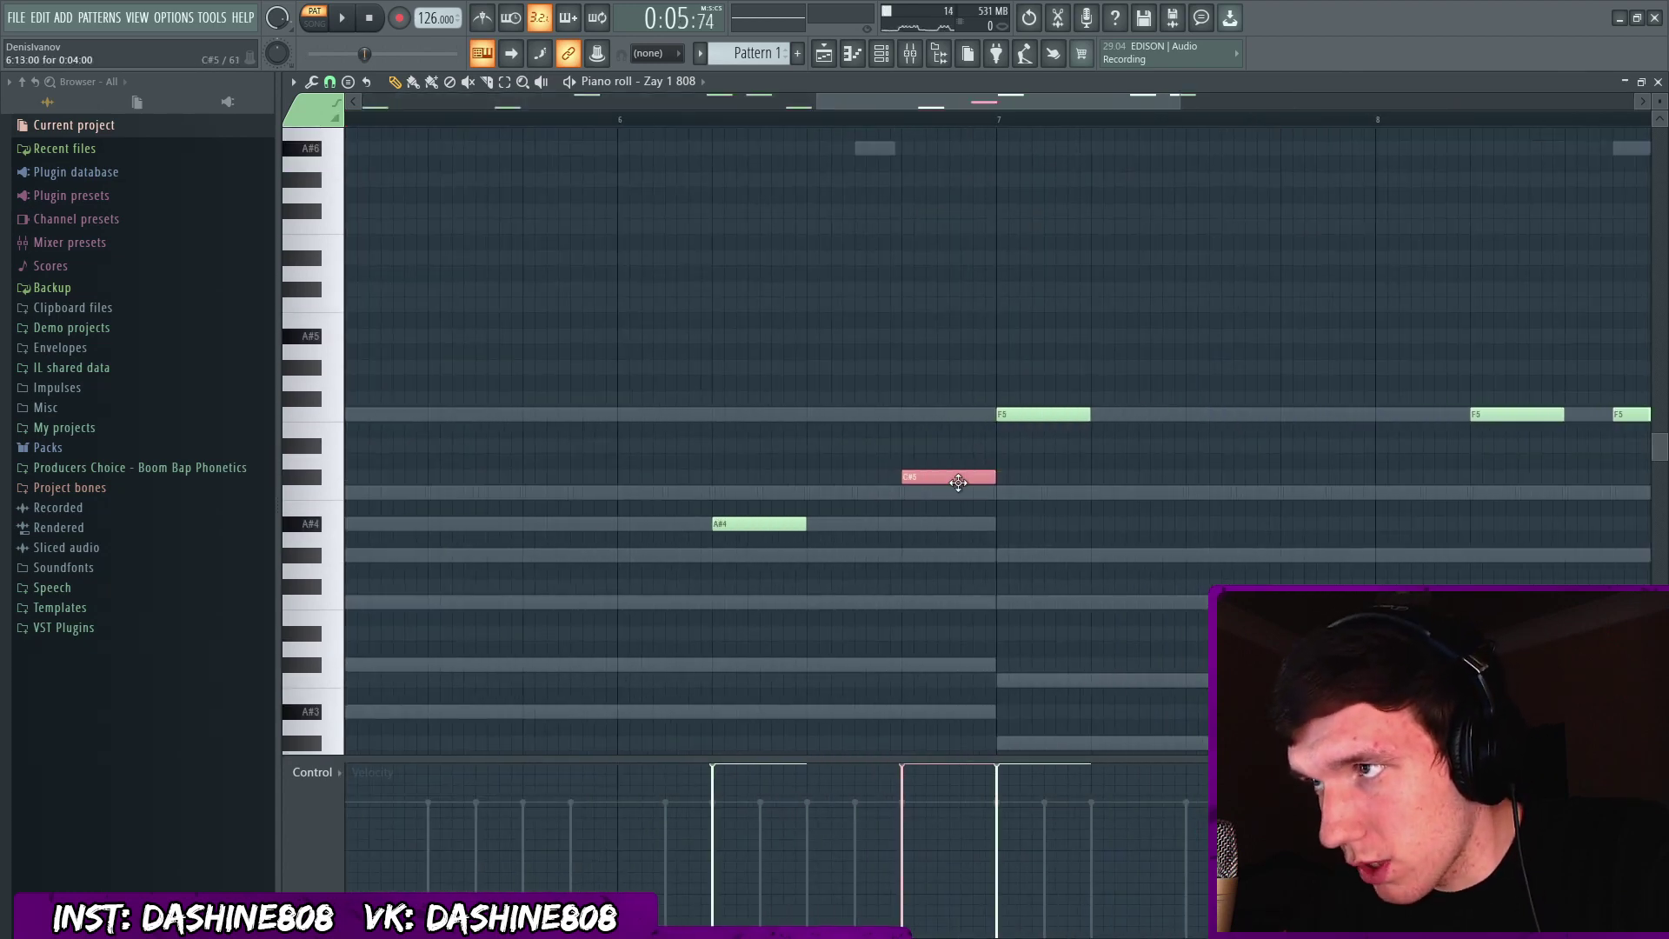
pyautogui.moveTo(958, 483); pyautogui.dragTo(912, 485)
pyautogui.scroll(-4, 907, 477)
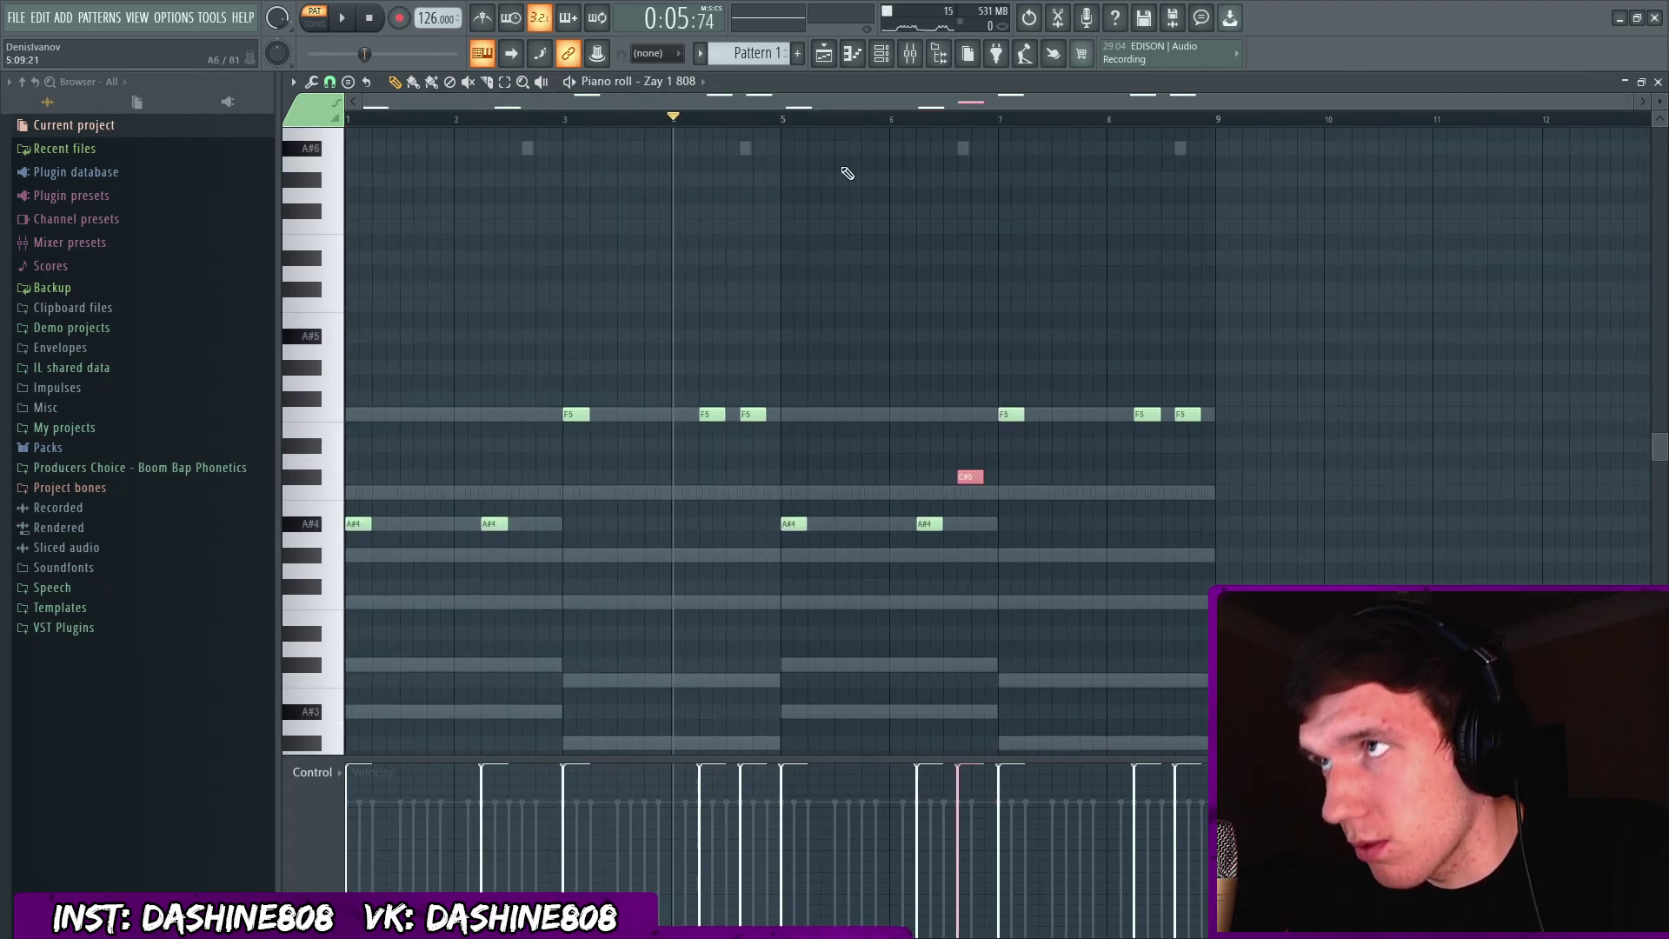
# Play back the pattern to check the full eight-bar 808 line.
pyautogui.press('space')
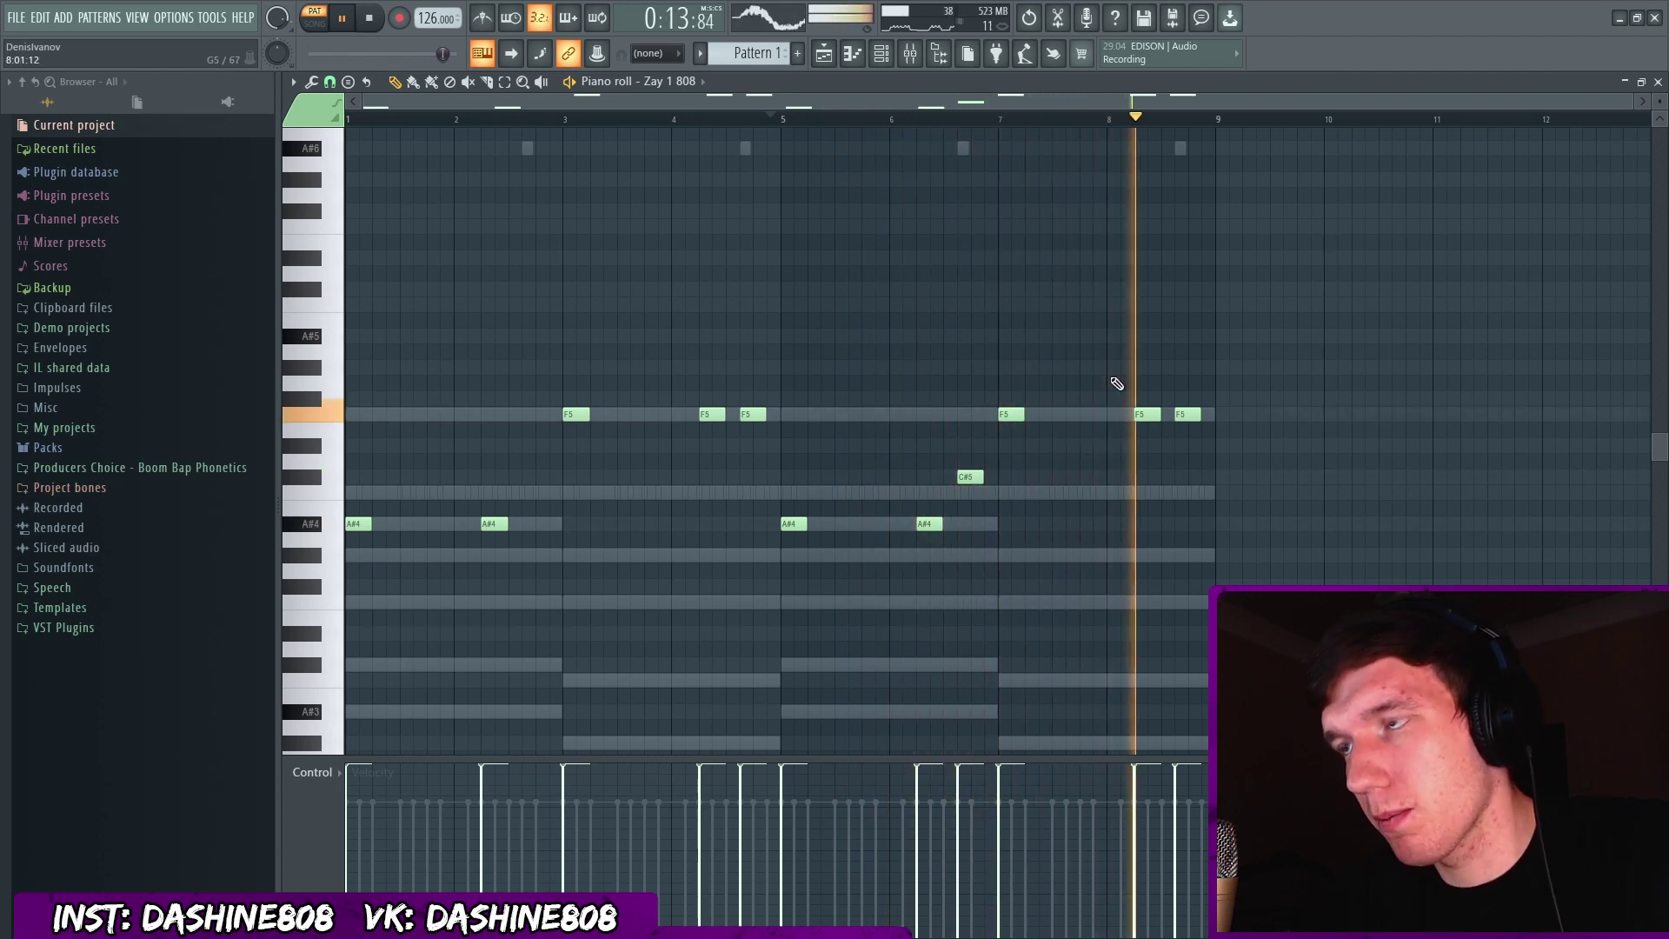
pyautogui.moveTo(972, 557); pyautogui.dragTo(756, 485)
pyautogui.moveTo(824, 376); pyautogui.dragTo(555, 421)
pyautogui.click(757, 365)
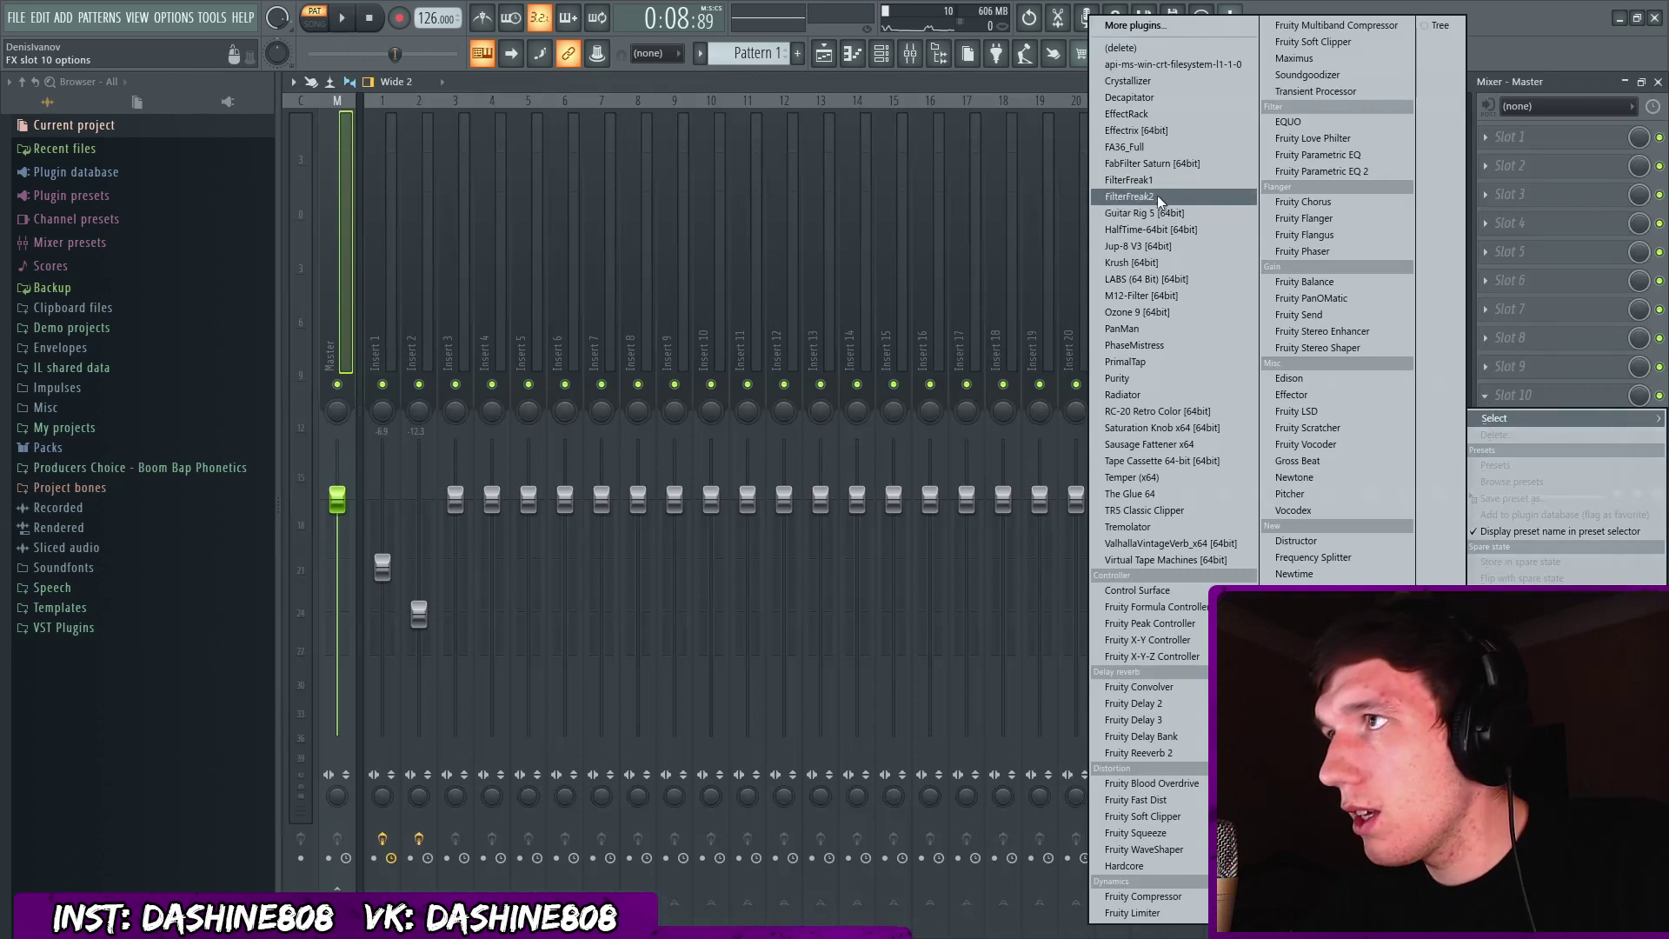
# Add FabFilter Saturn to slot 10 of the master mixer track and set its Band 1 Drive to 0%.
pyautogui.click(1152, 163)
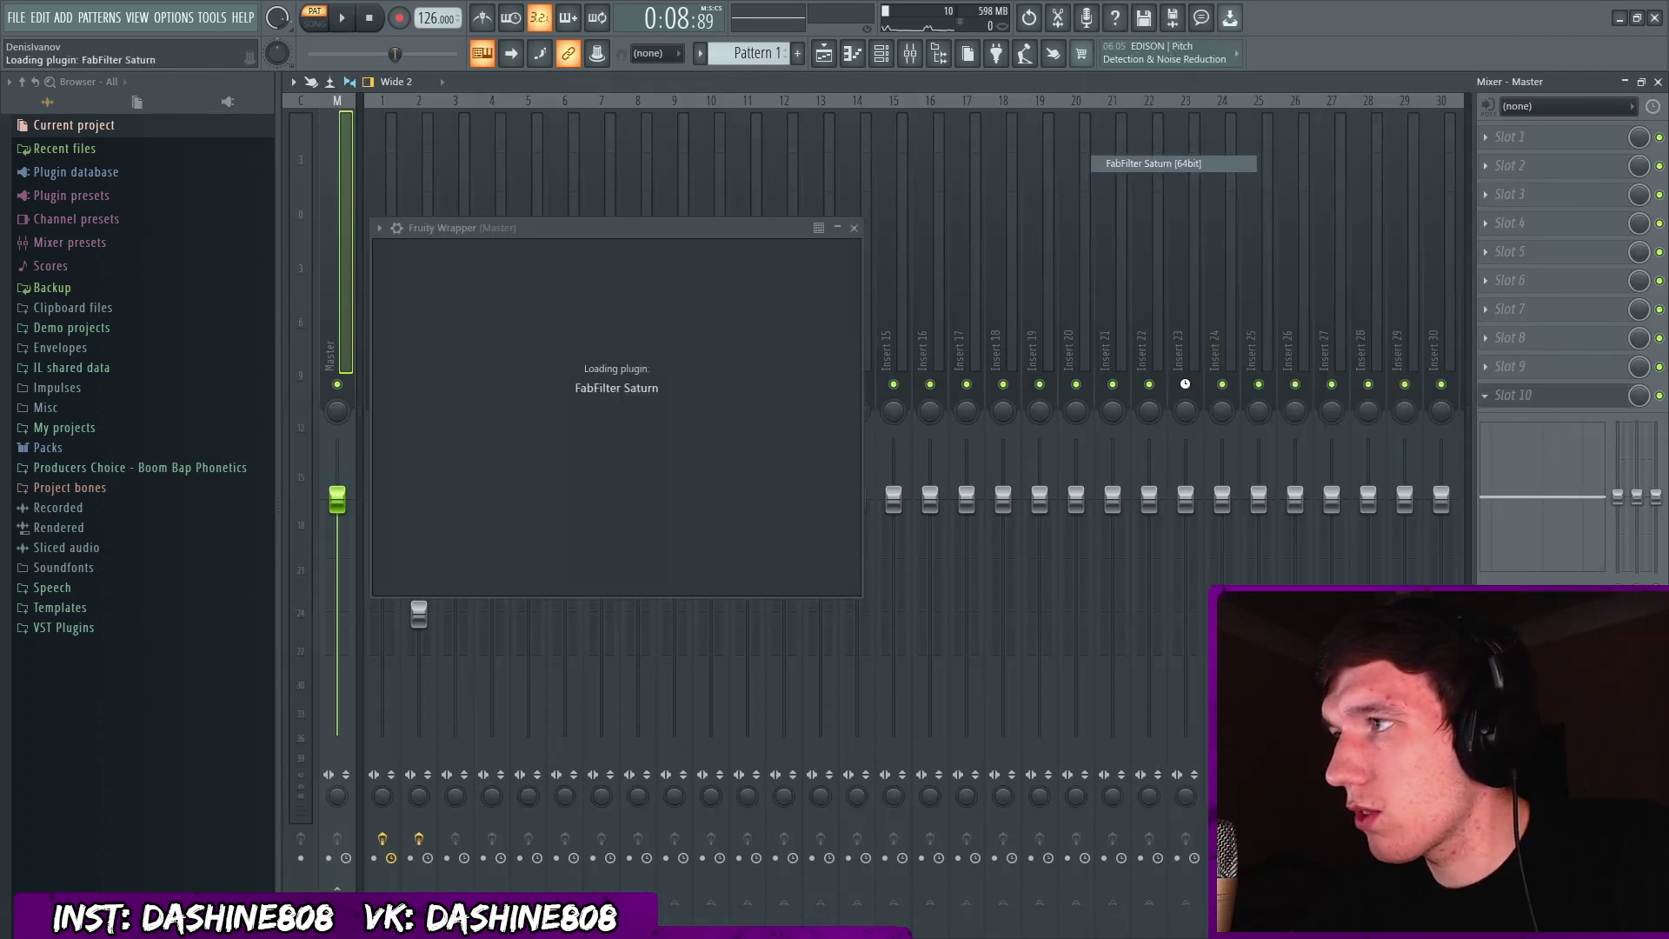
pyautogui.moveTo(665, 487); pyautogui.dragTo(666, 521)
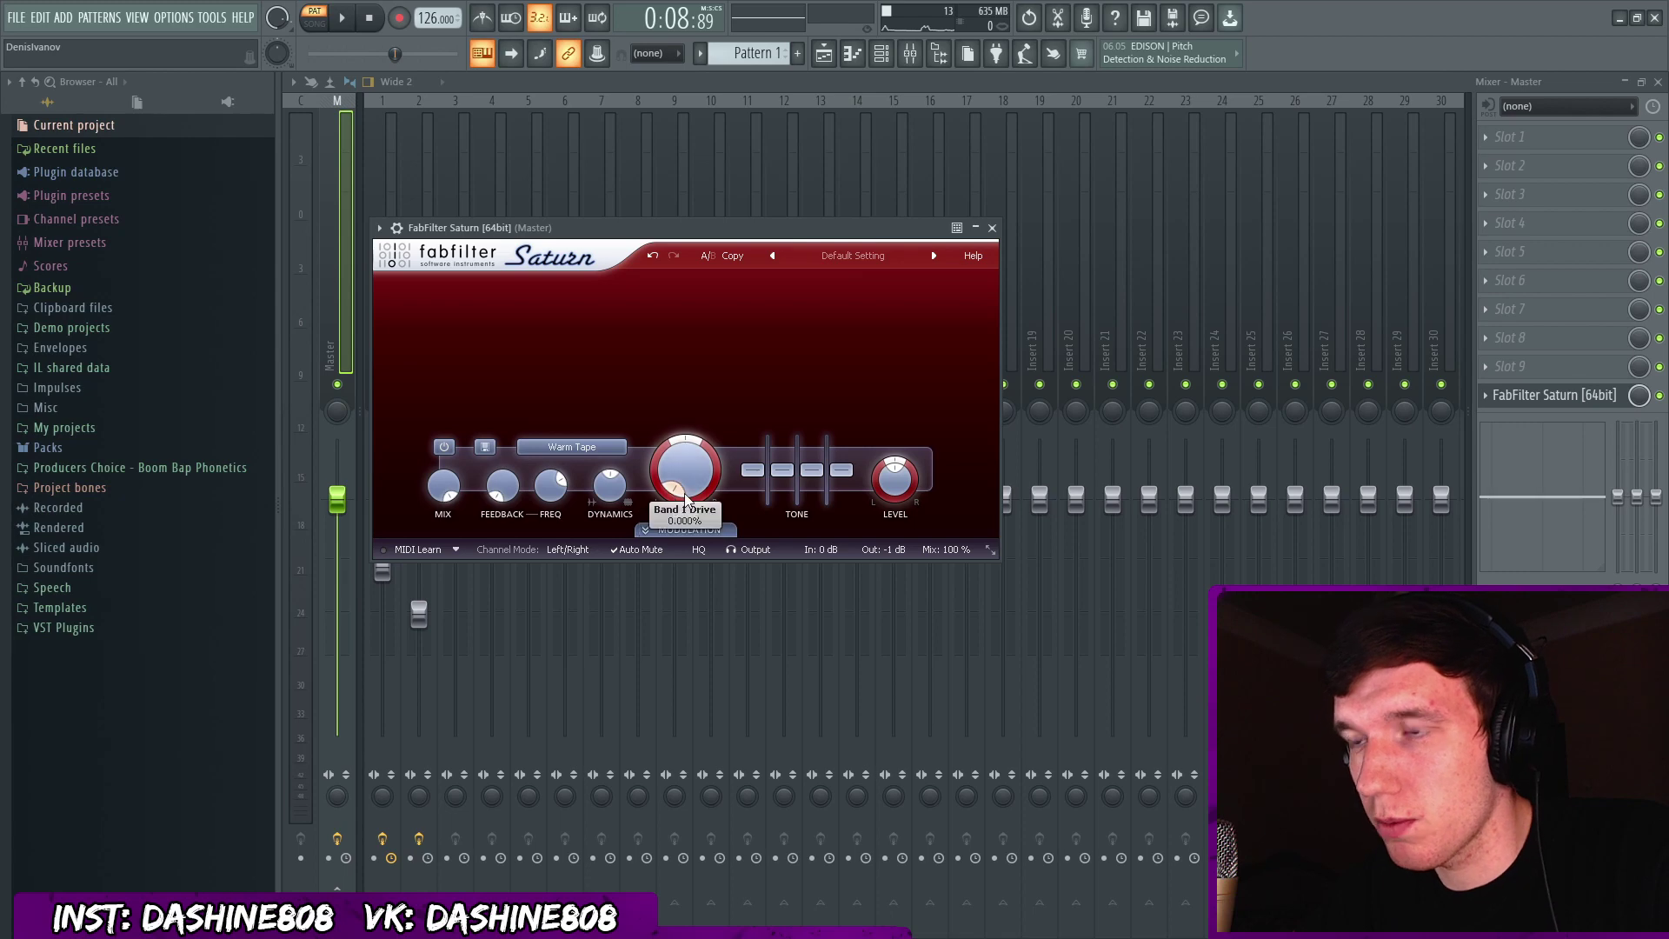
pyautogui.click(992, 228)
# Add Fruity Multiband Compressor to master slot 9 with the Mastering 2.4dB preset and its limiter on.
pyautogui.click(1489, 367)
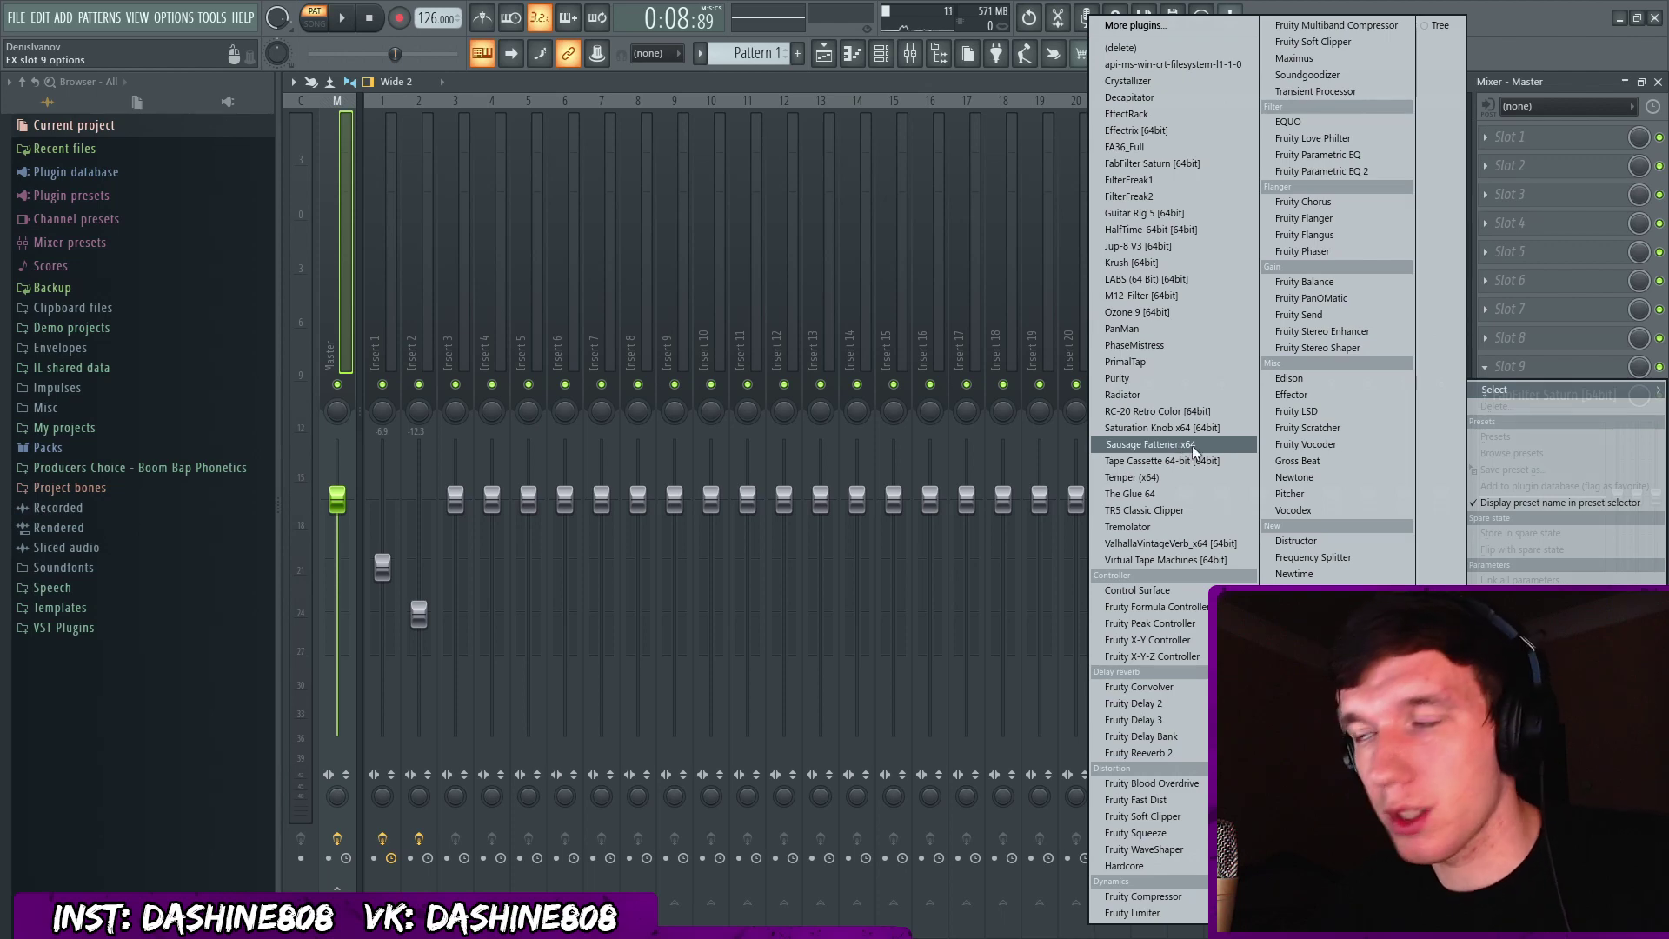
pyautogui.click(1486, 376)
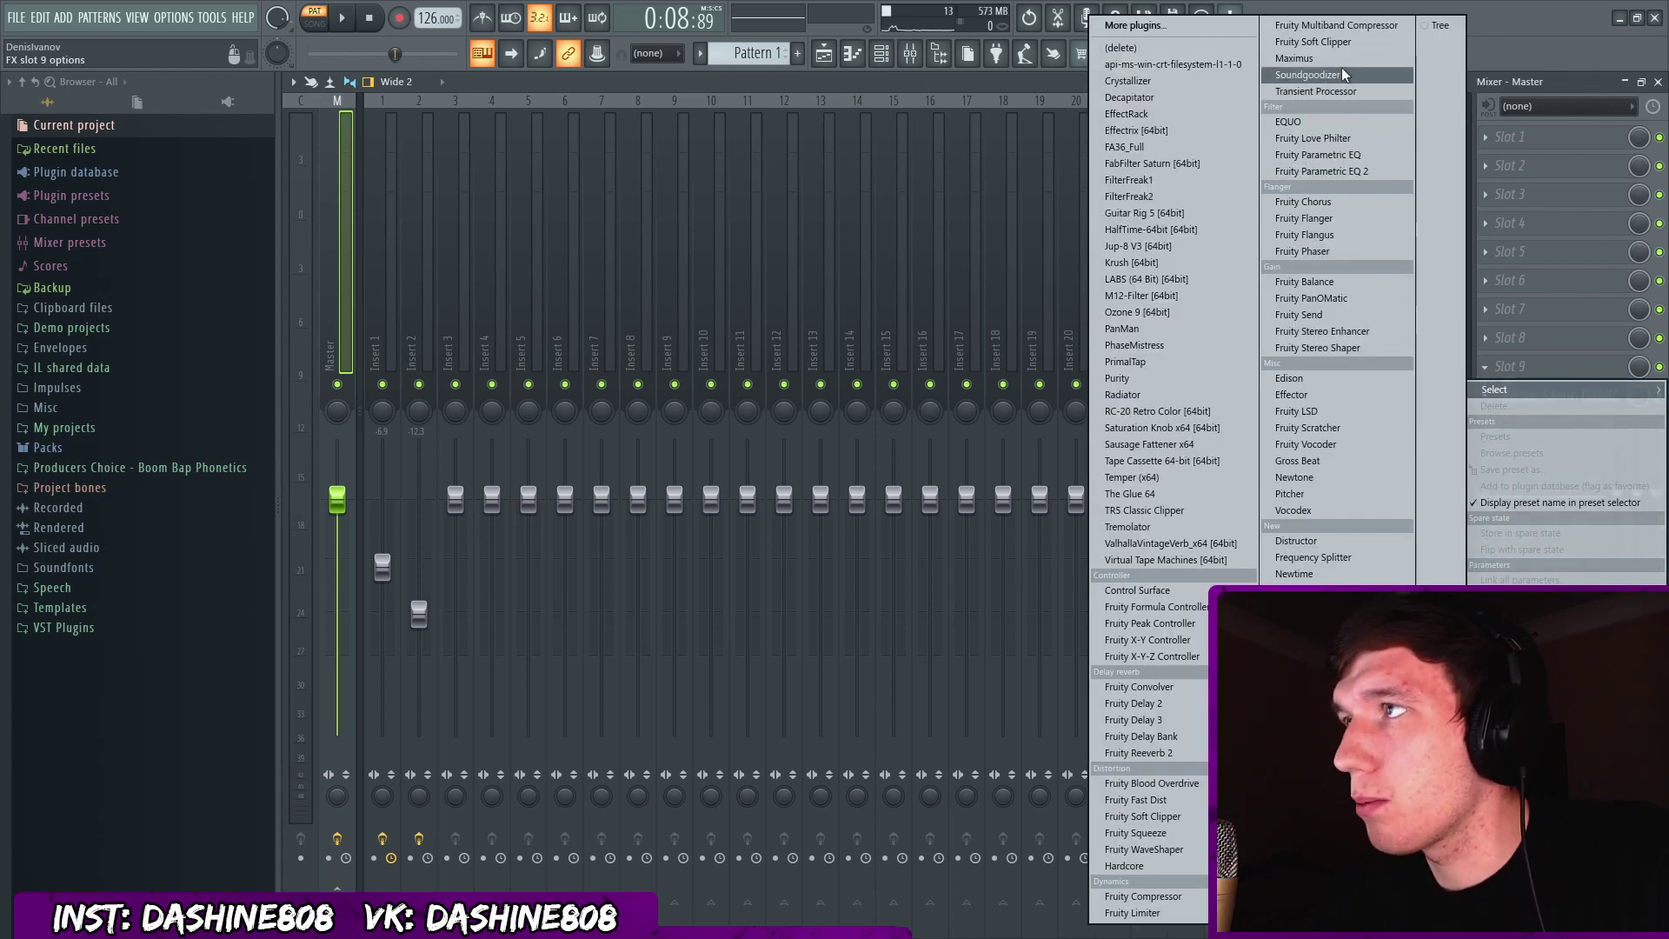
pyautogui.click(1338, 25)
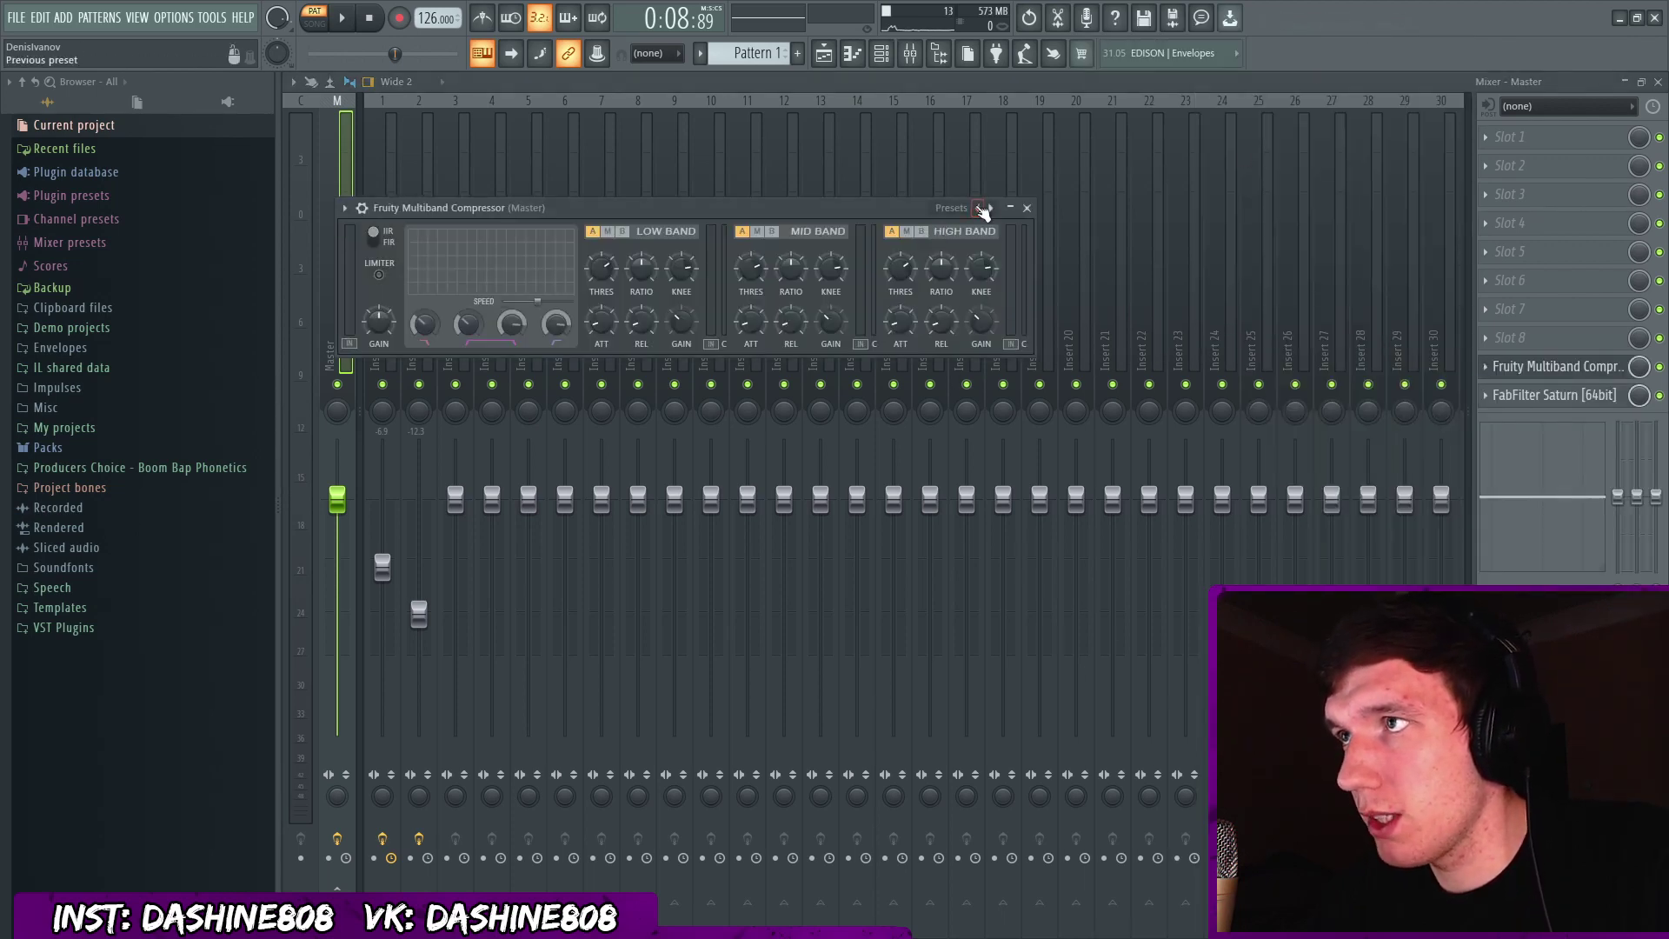
pyautogui.click(982, 210)
pyautogui.click(1030, 467)
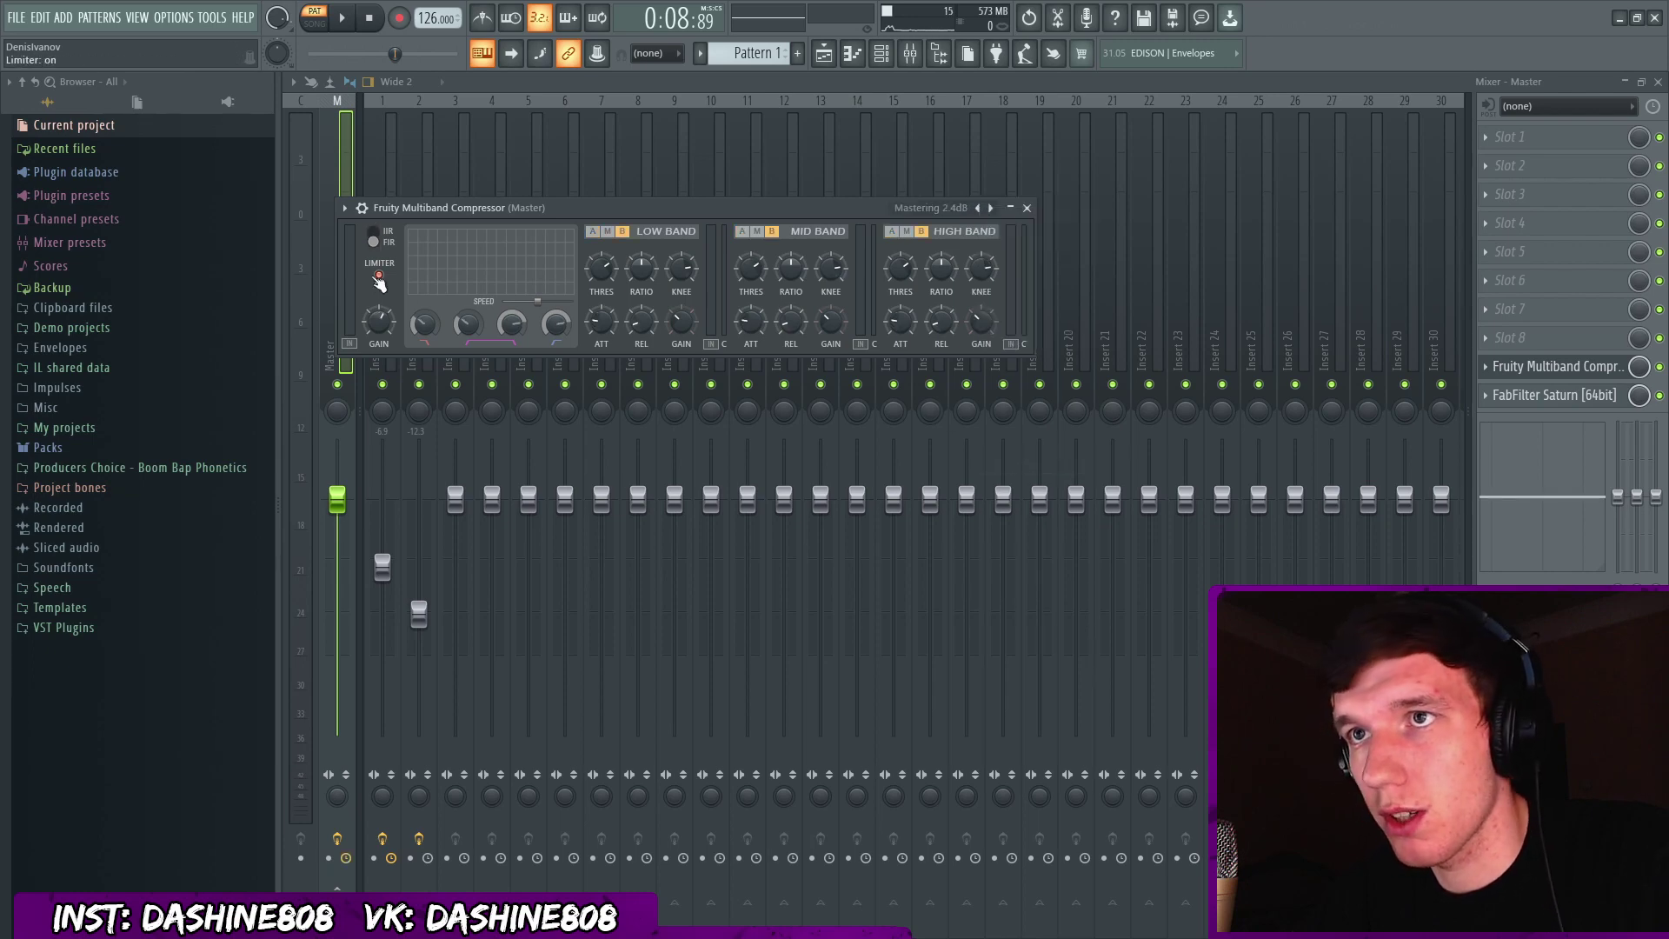
pyautogui.press('Escape')
pyautogui.press('Escape')
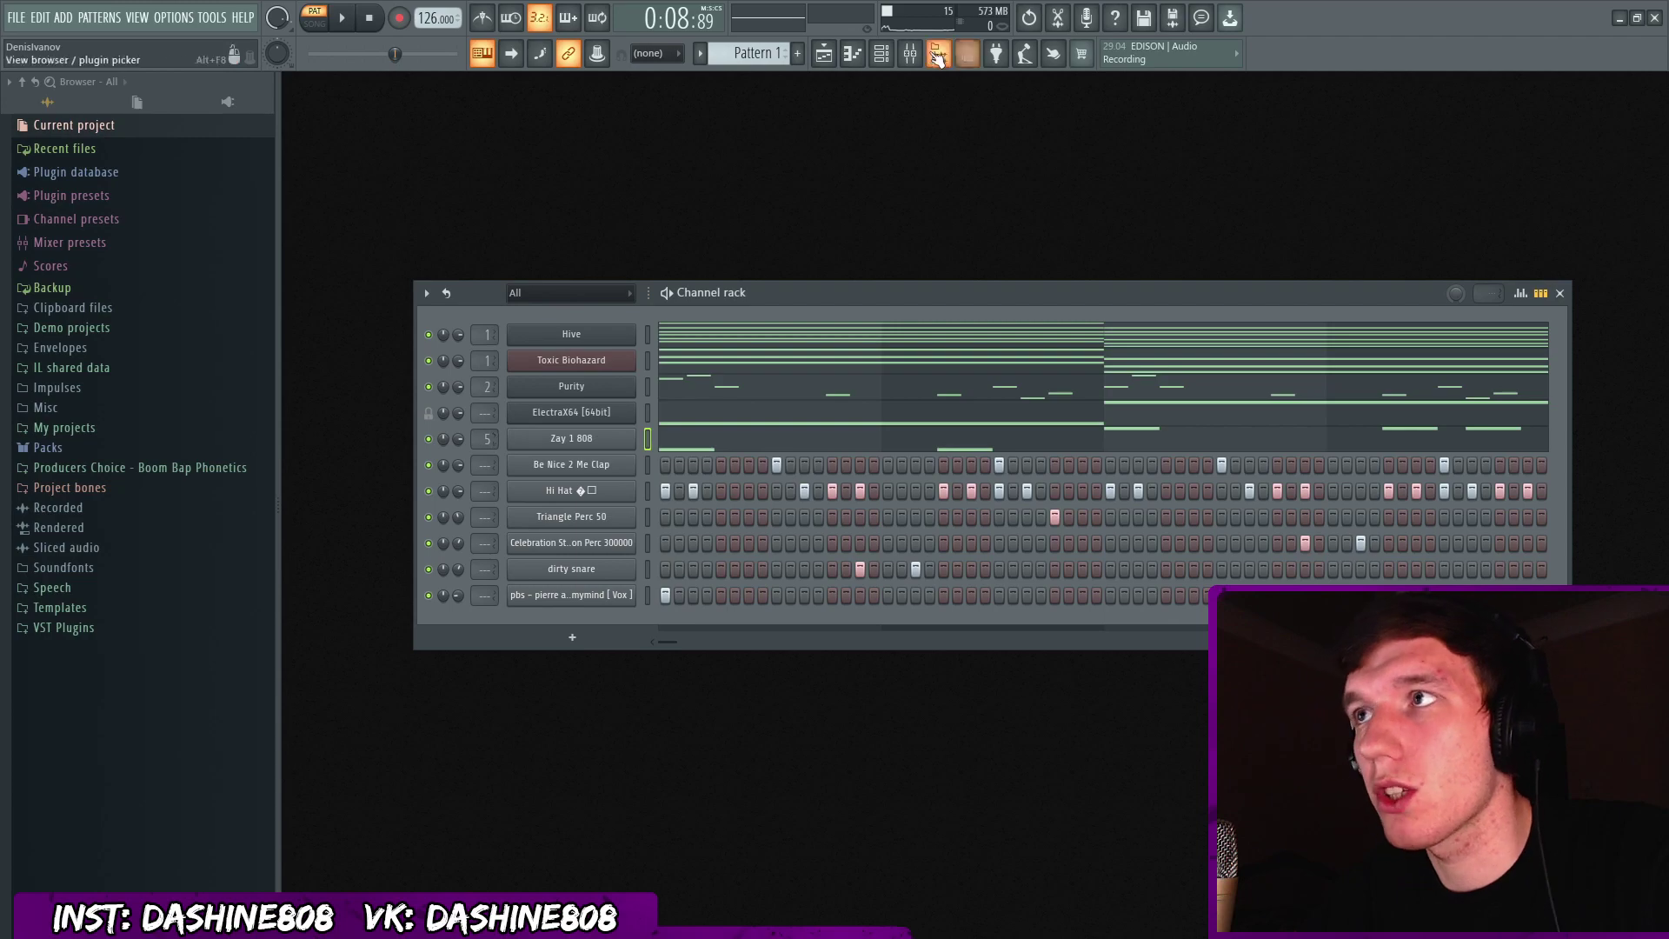
# Add a fade-out to the Zay 1 808 sample and play back the pattern.
pyautogui.doubleClick(483, 438)
pyautogui.moveTo(528, 511); pyautogui.dragTo(529, 521)
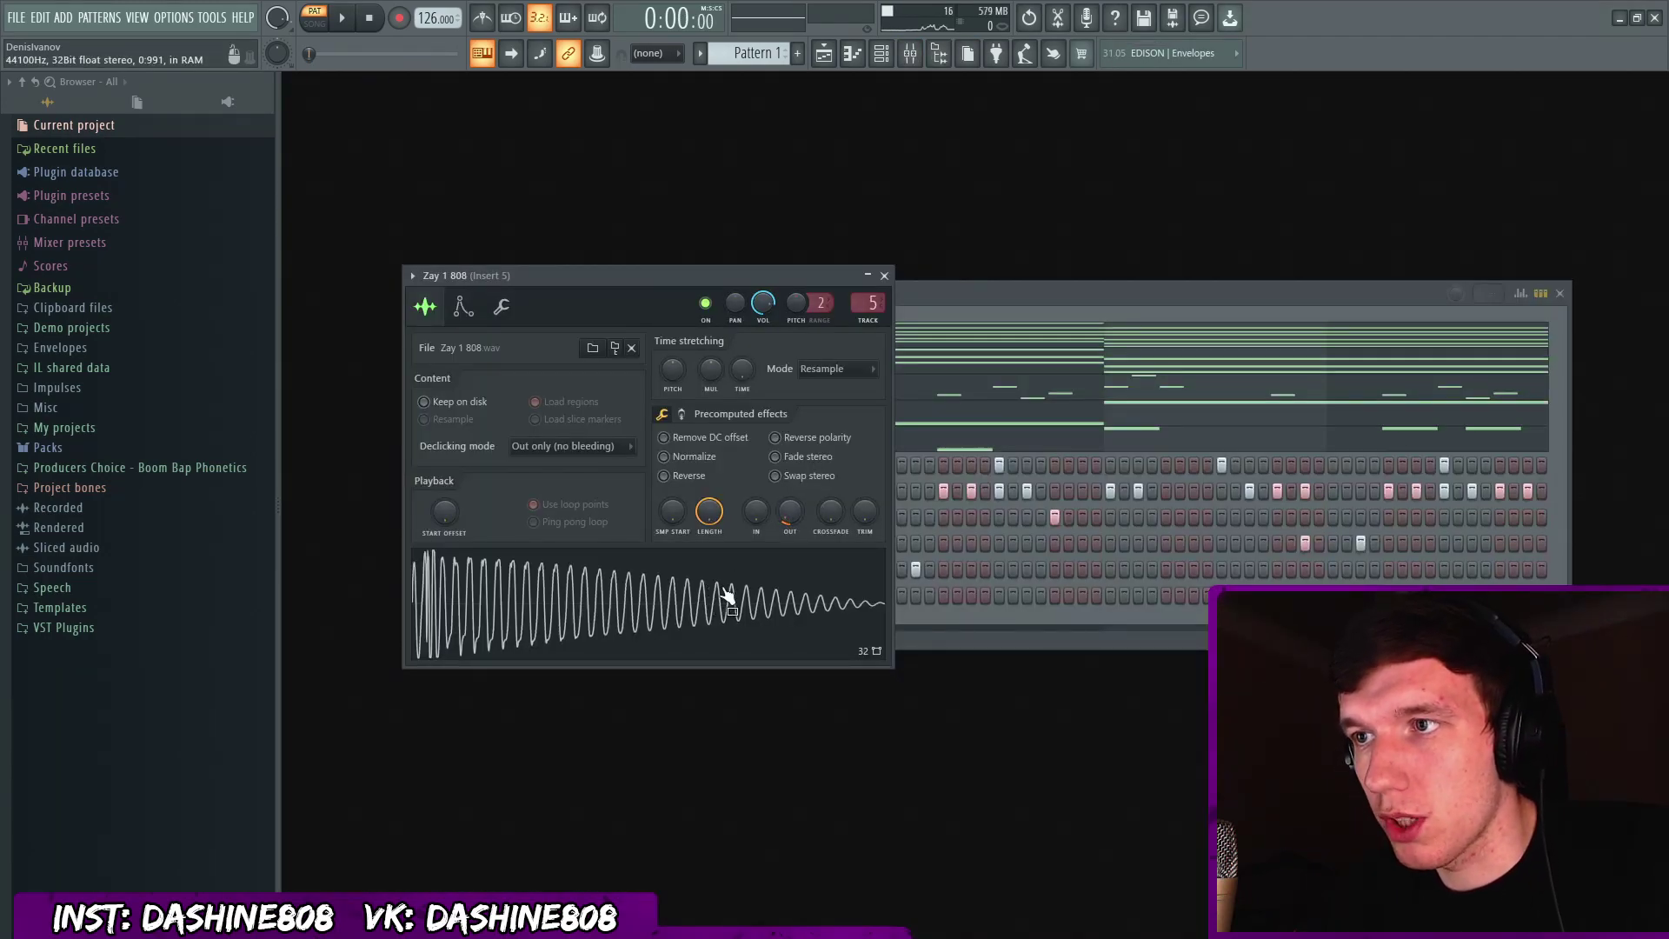
pyautogui.press('space')
pyautogui.press('Escape')
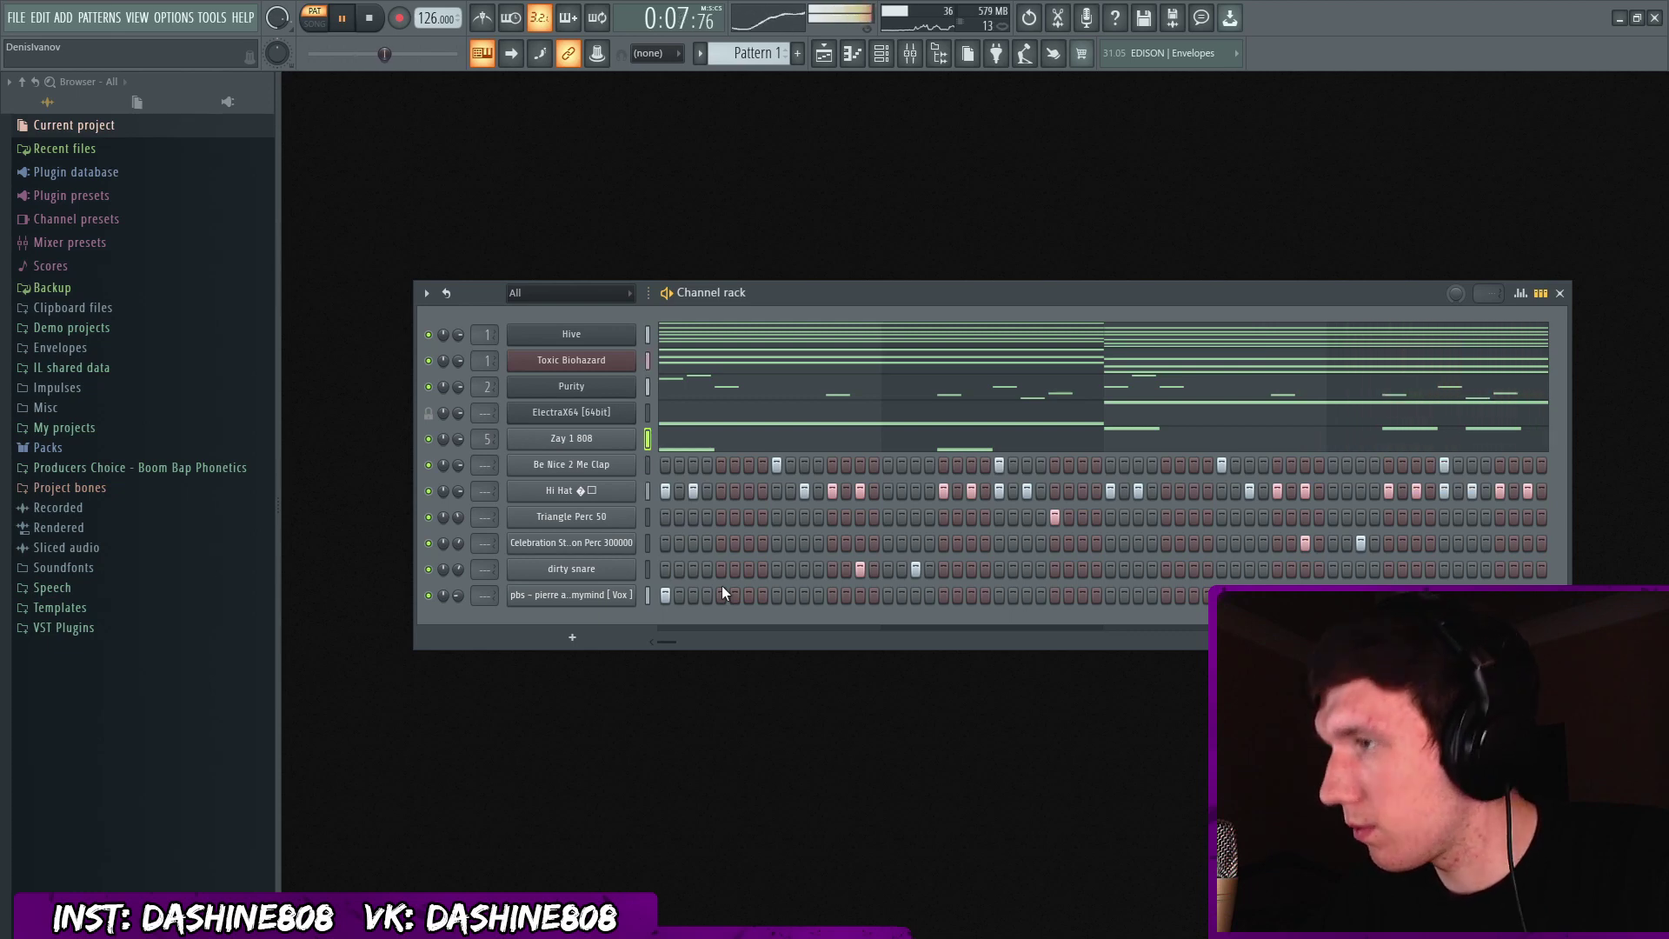
pyautogui.press('space')
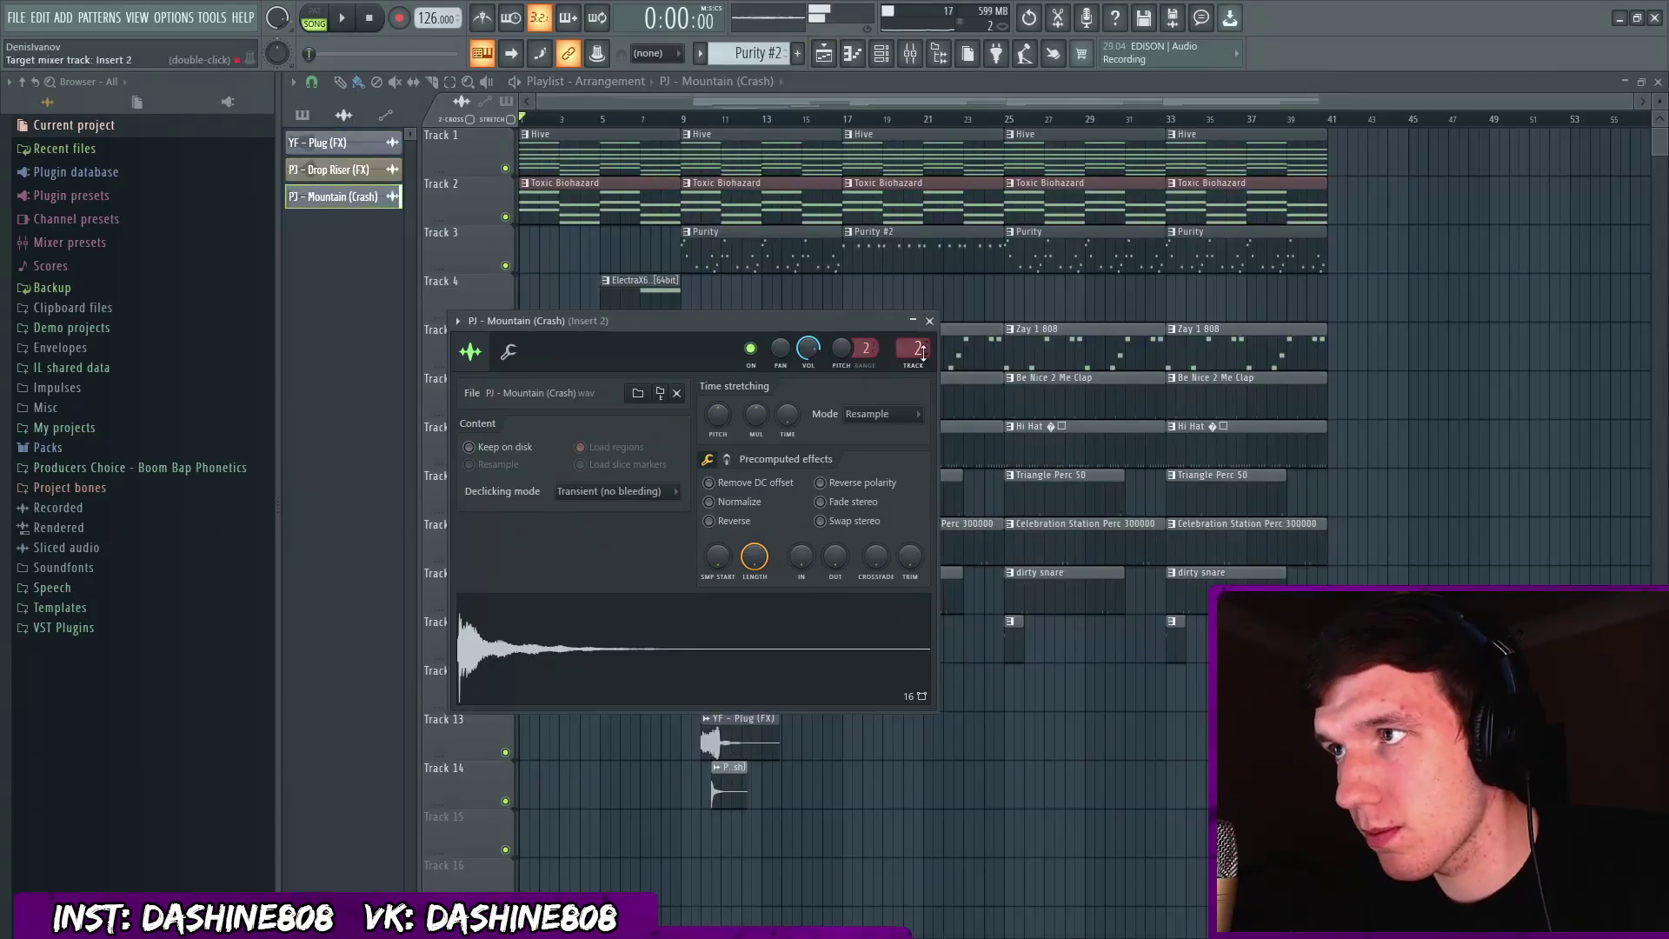
# Place crash clips at bars 9, 17, 25 and 33 on Track 14, and delete the Purity clip at bar 25.
pyautogui.click(898, 339)
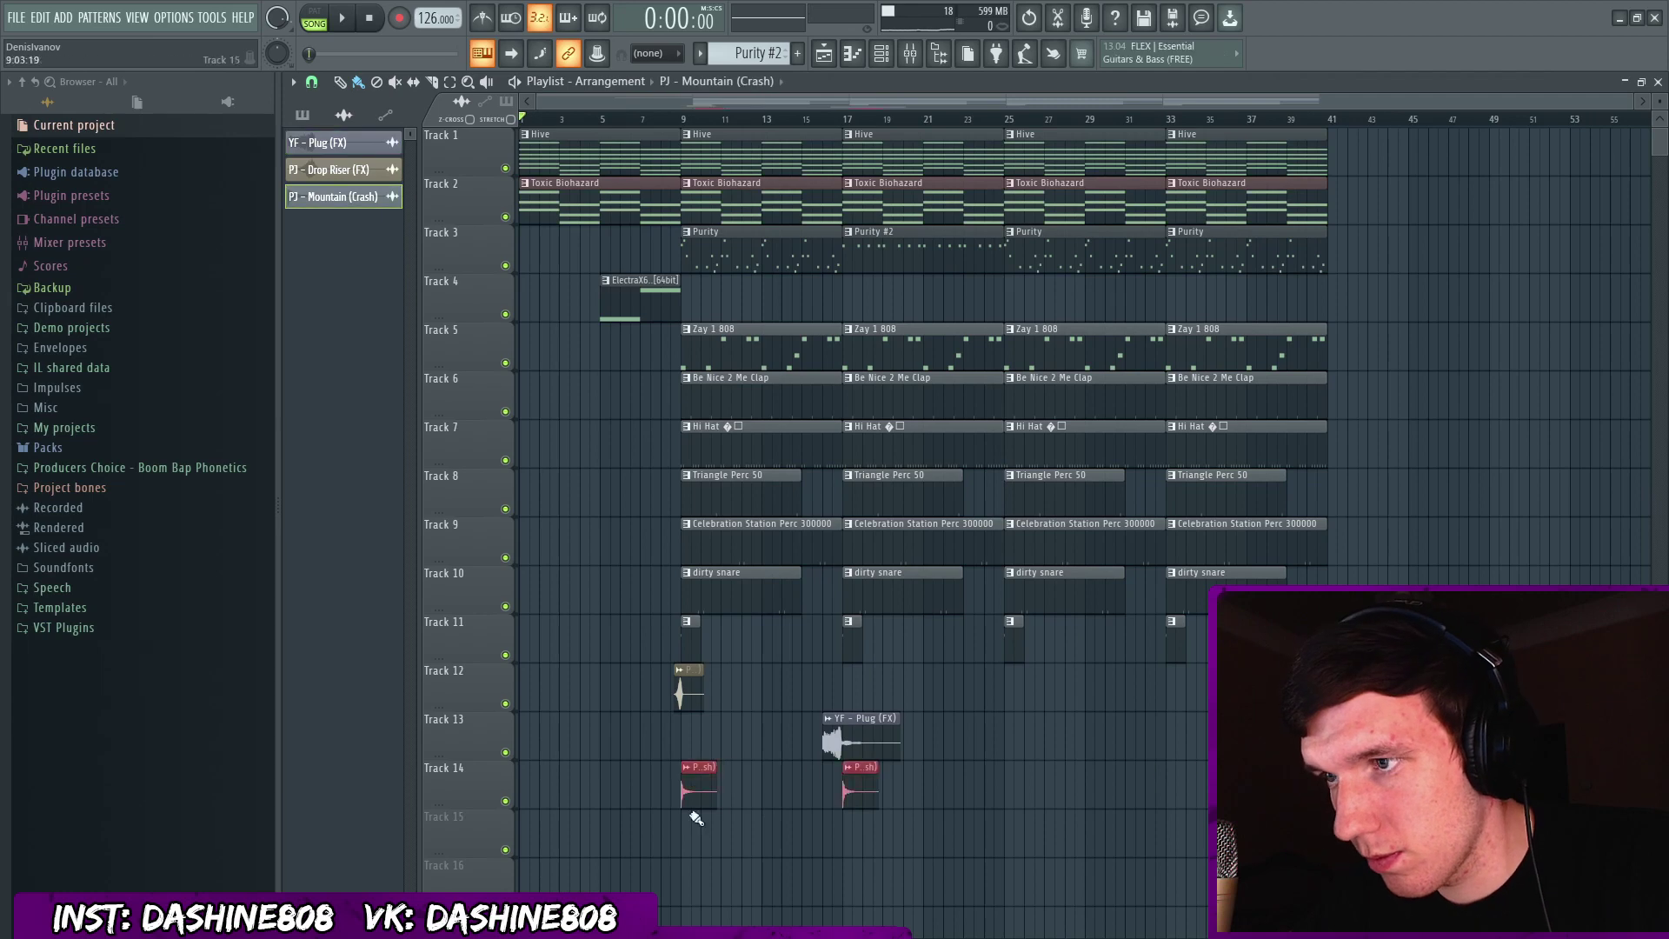
pyautogui.doubleClick(869, 735)
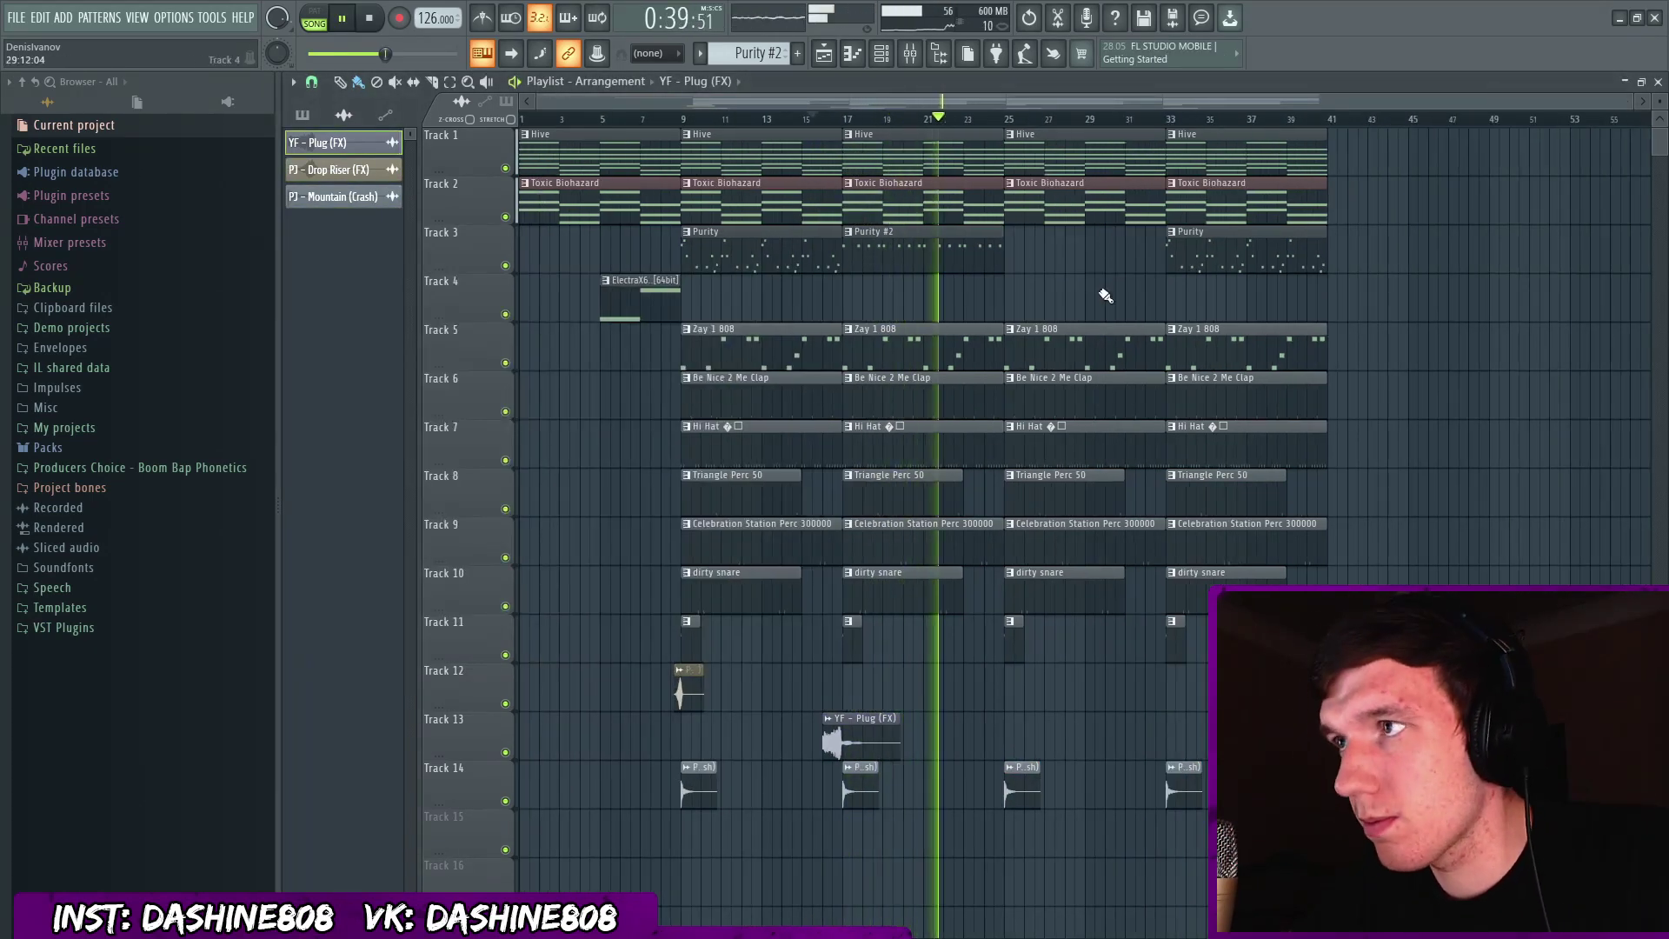
pyautogui.rightClick(1216, 261)
# Copy the drop riser clip to just before bar 25 and the YF - Plug clip to just before bar 33.
pyautogui.click(1032, 691)
pyautogui.moveTo(1031, 691); pyautogui.dragTo(1011, 691)
pyautogui.moveTo(860, 738); pyautogui.dragTo(1183, 739)
# Shorten the 808, clap and hi-hat clips starting at bar 25 to end half a bar before bar 33.
pyautogui.click(1156, 260)
pyautogui.moveTo(1121, 304); pyautogui.dragTo(1043, 448)
pyautogui.scroll(3, 1147, 360)
pyautogui.moveTo(1111, 359); pyautogui.dragTo(1088, 359)
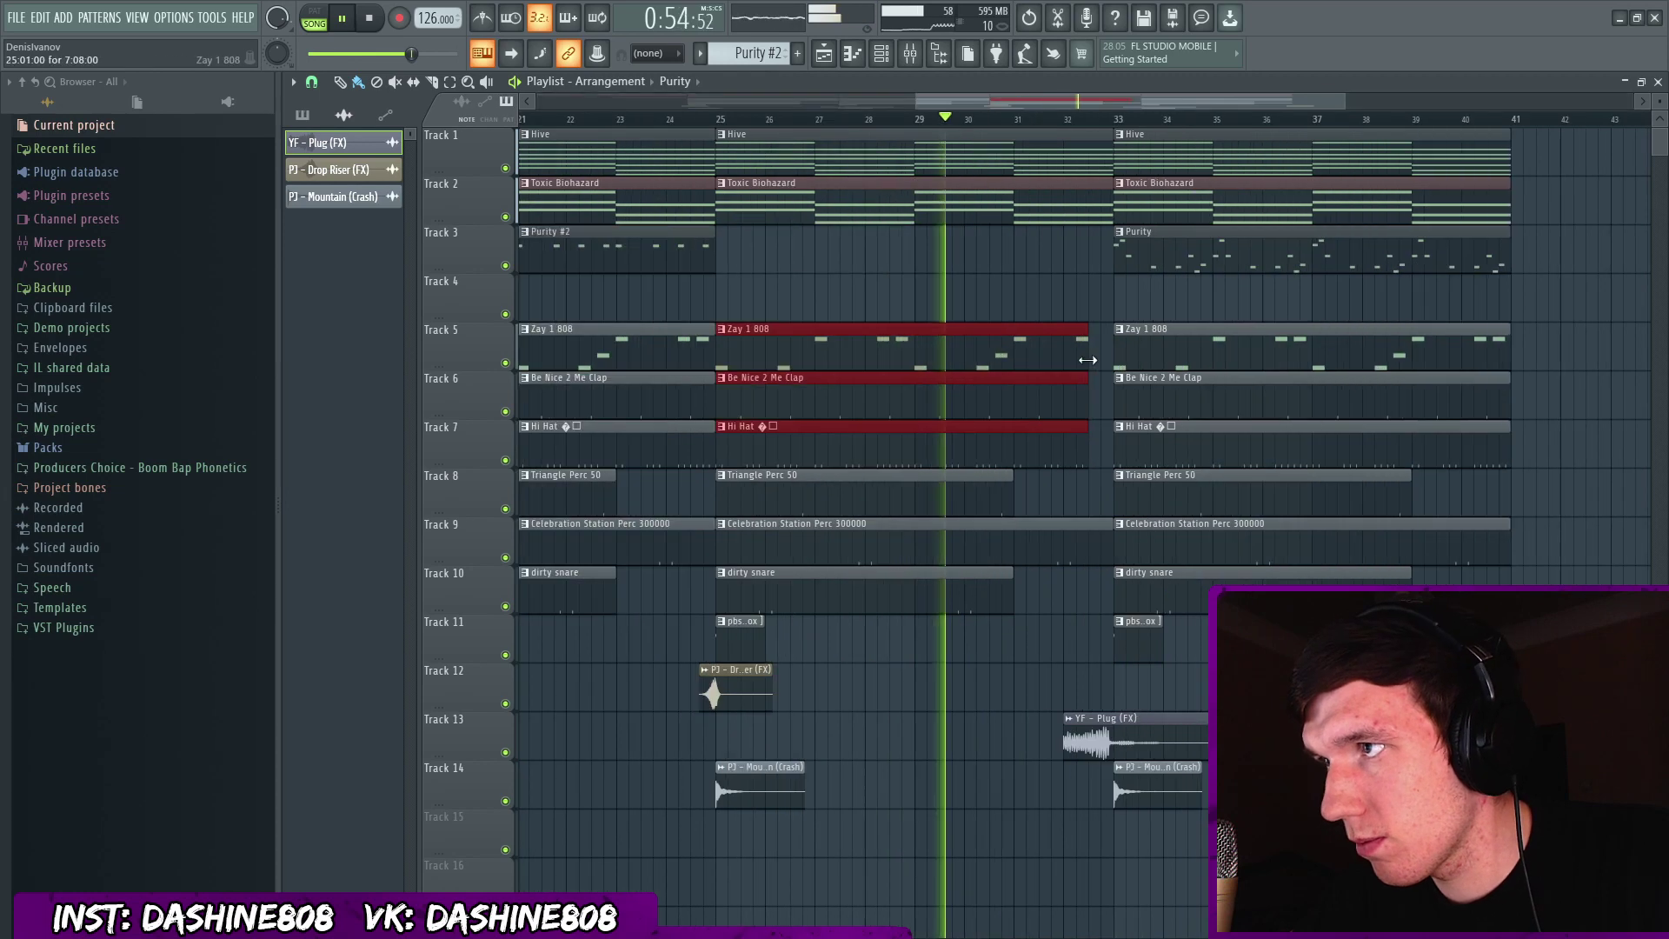
# Copy the Hive and Toxic Biohazard clips to bar 41 on Tracks 1 and 2.
pyautogui.scroll(-4, 1130, 331)
pyautogui.click(1252, 157)
pyautogui.click(1313, 157)
pyautogui.click(1252, 204)
pyautogui.click(1312, 204)
# Copy the ElectraX64 clip to bar 41 on Track 4 and extend it to bar 49.
pyautogui.click(636, 299)
pyautogui.click(1313, 299)
pyautogui.moveTo(1376, 300); pyautogui.dragTo(1454, 300)
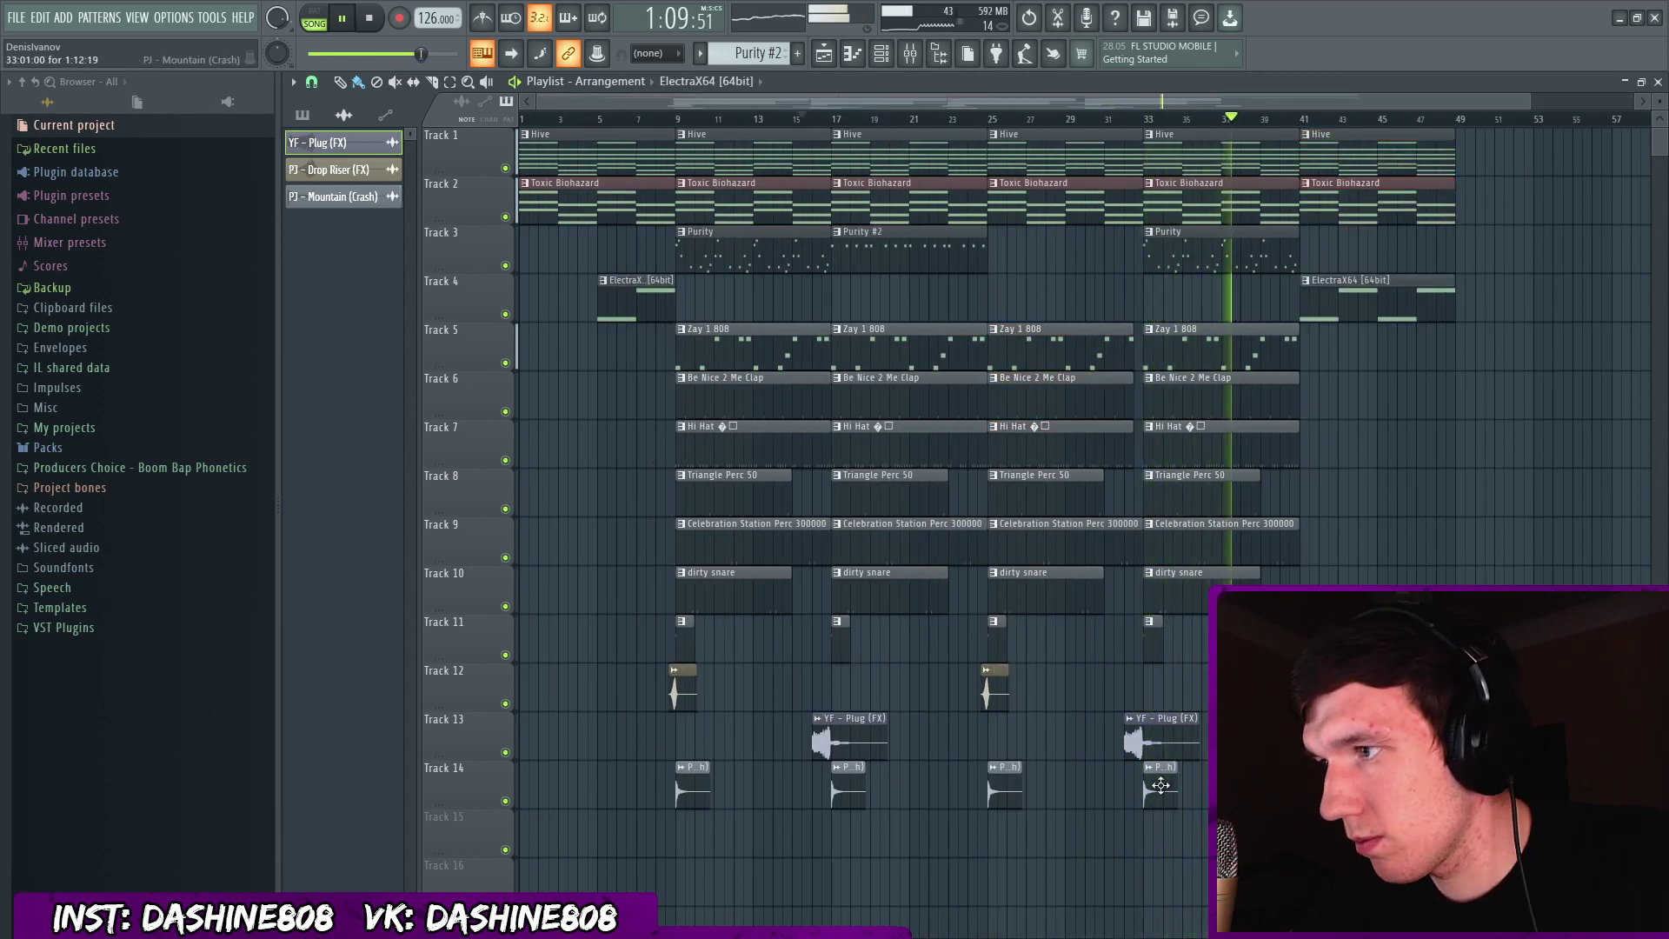
# Copy the drop riser, crash and Purity #2 clips to the section starting at bar 41.
pyautogui.click(1160, 785)
pyautogui.click(1312, 785)
pyautogui.scroll(-1, 1260, 608)
pyautogui.click(861, 252)
pyautogui.click(1252, 261)
# Copy the Celebration Station Perc, dirty snare, Triangle Perc 50 and Hi Hat clips to bar 41.
pyautogui.press('space')
pyautogui.moveTo(1117, 547); pyautogui.dragTo(1261, 548)
pyautogui.click(1187, 120)
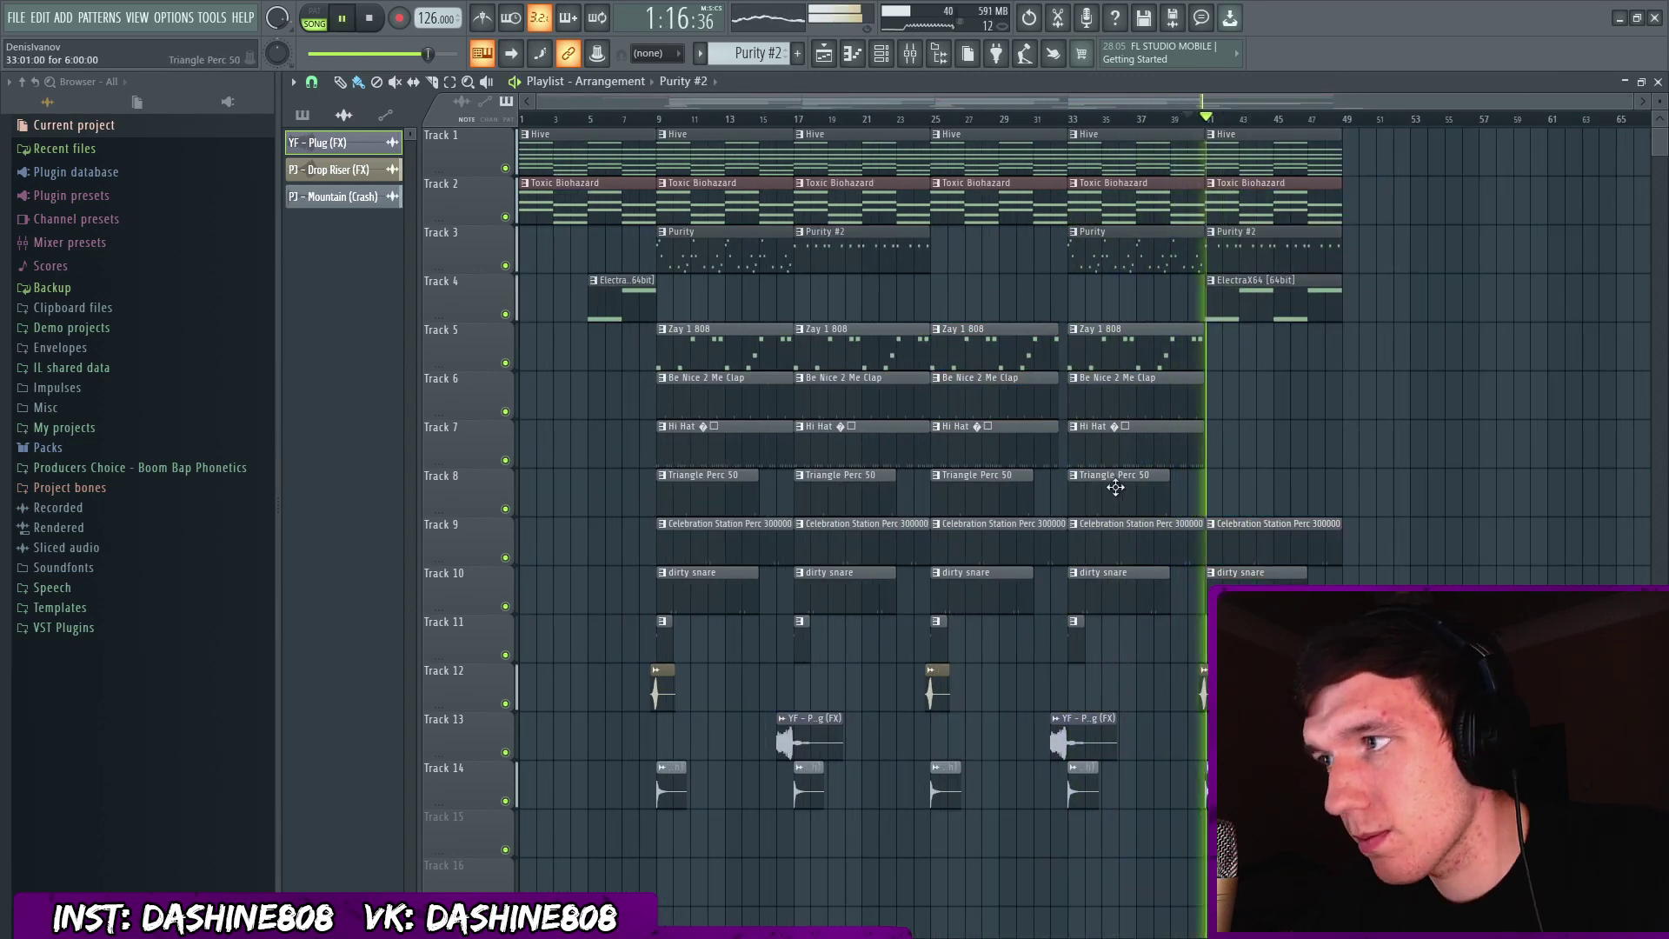
pyautogui.click(1115, 488)
pyautogui.press('space')
pyautogui.click(1263, 487)
pyautogui.click(1293, 432)
# Lower the Hi Hat channel's volume to about 60%.
pyautogui.press('F6')
pyautogui.click(569, 293)
pyautogui.click(555, 348)
pyautogui.moveTo(458, 491); pyautogui.dragTo(458, 505)
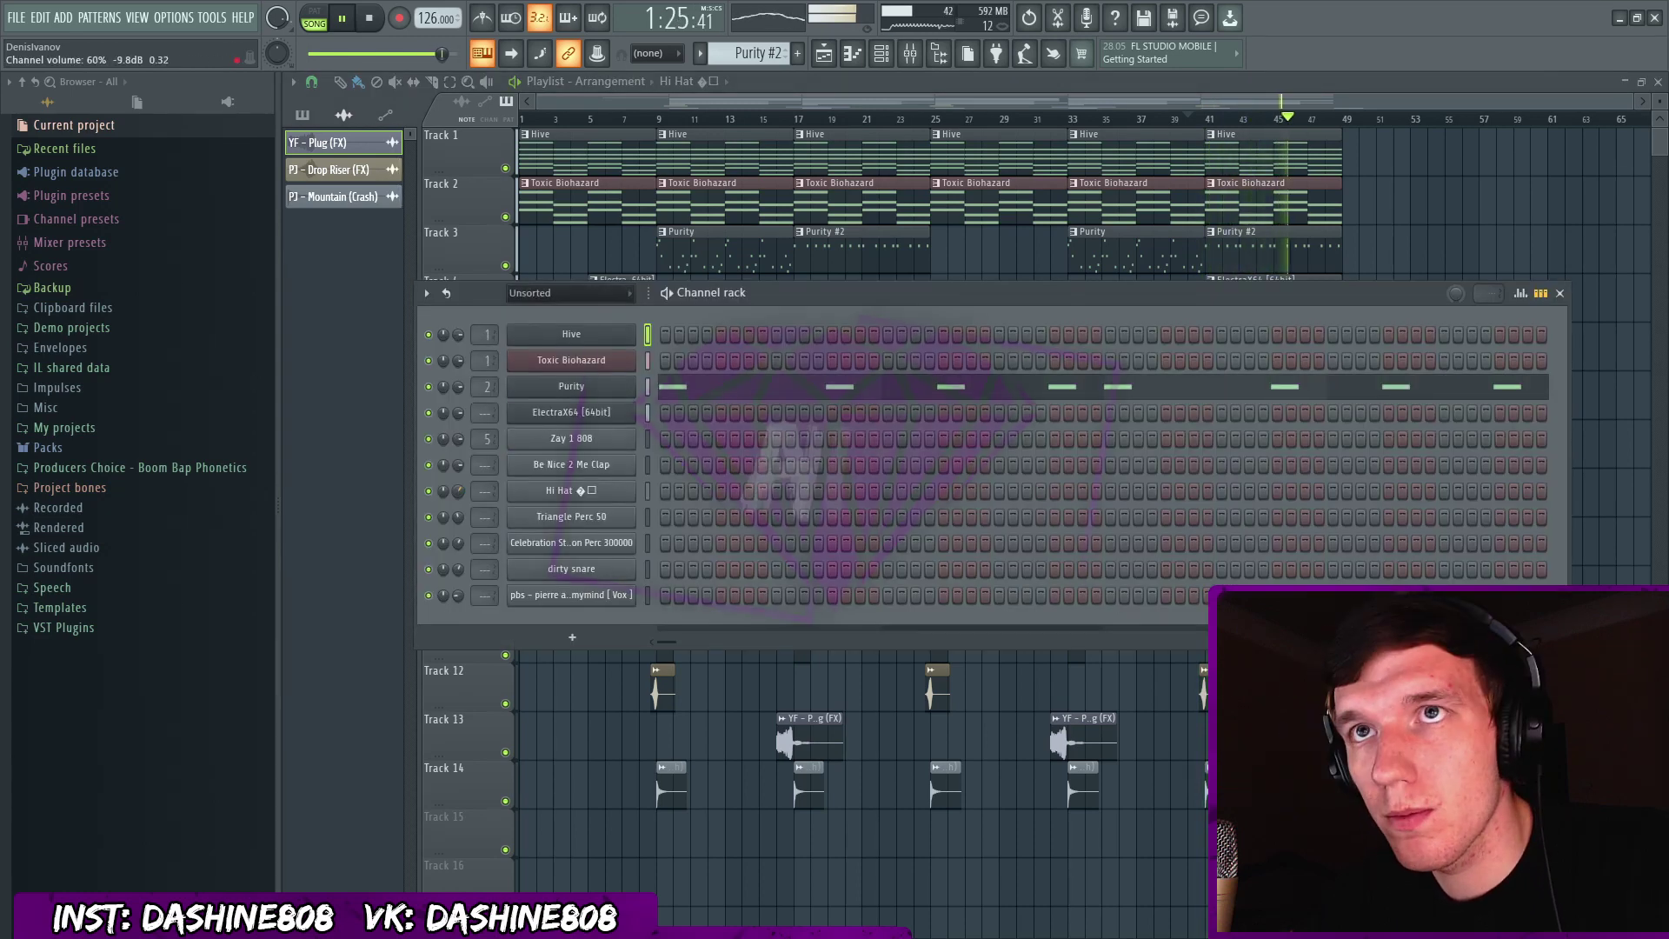
pyautogui.press('F6')
# Extend the last Toxic Biohazard clip on Track 2 to bar 53.
pyautogui.scroll(4, 1338, 160)
pyautogui.click(1252, 160)
pyautogui.moveTo(1277, 160); pyautogui.dragTo(1212, 157)
pyautogui.scroll(-4, 1277, 209)
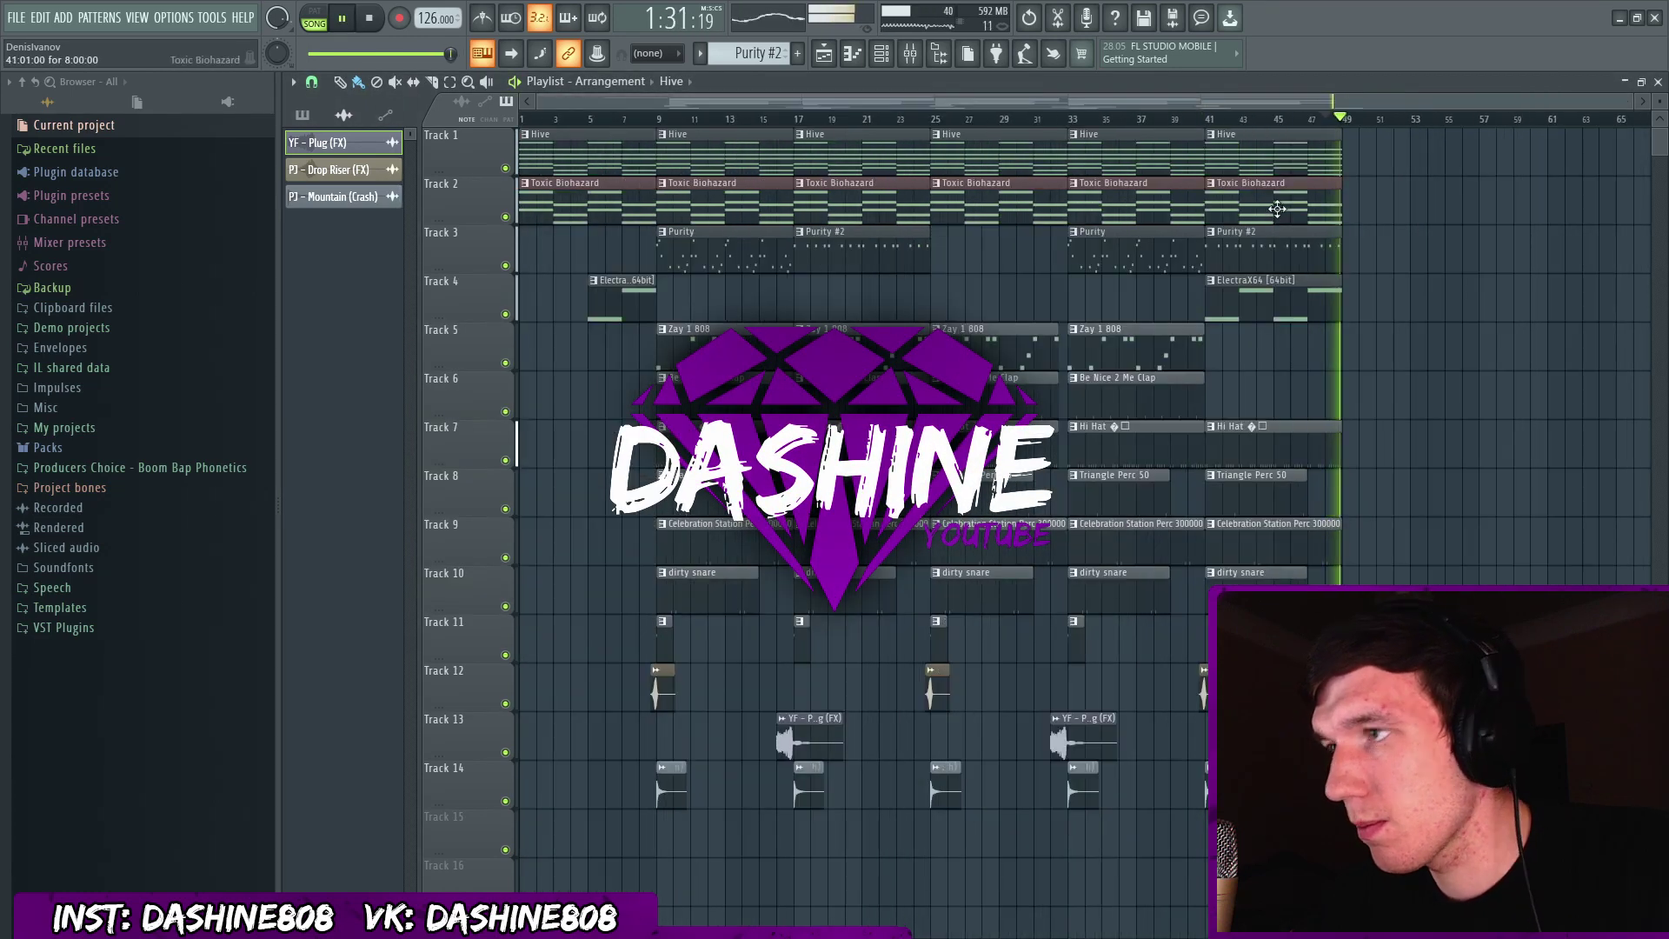
pyautogui.moveTo(1277, 209); pyautogui.dragTo(1277, 160)
pyautogui.moveTo(1339, 160); pyautogui.dragTo(1408, 160)
pyautogui.hotkey('ctrl', 'd')
pyautogui.doubleClick(1067, 741)
pyautogui.click(883, 275)
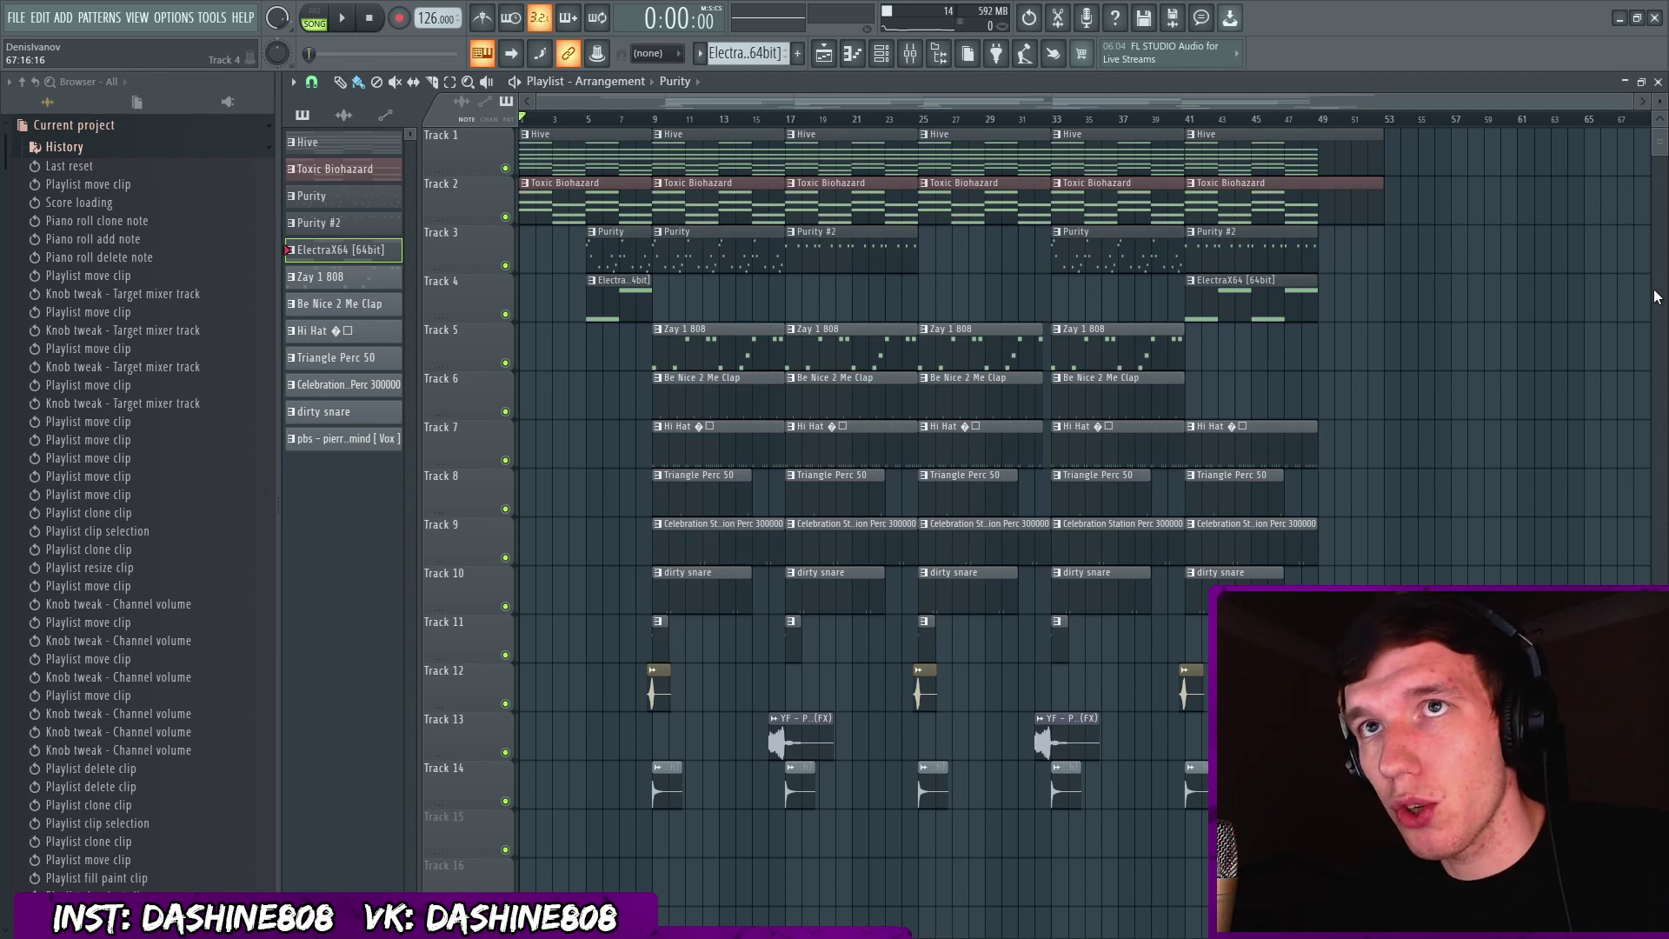
# Move the playback position to bar 5 and check the options of the Purity clip at bar 9.
pyautogui.click(586, 120)
pyautogui.scroll(2, 587, 239)
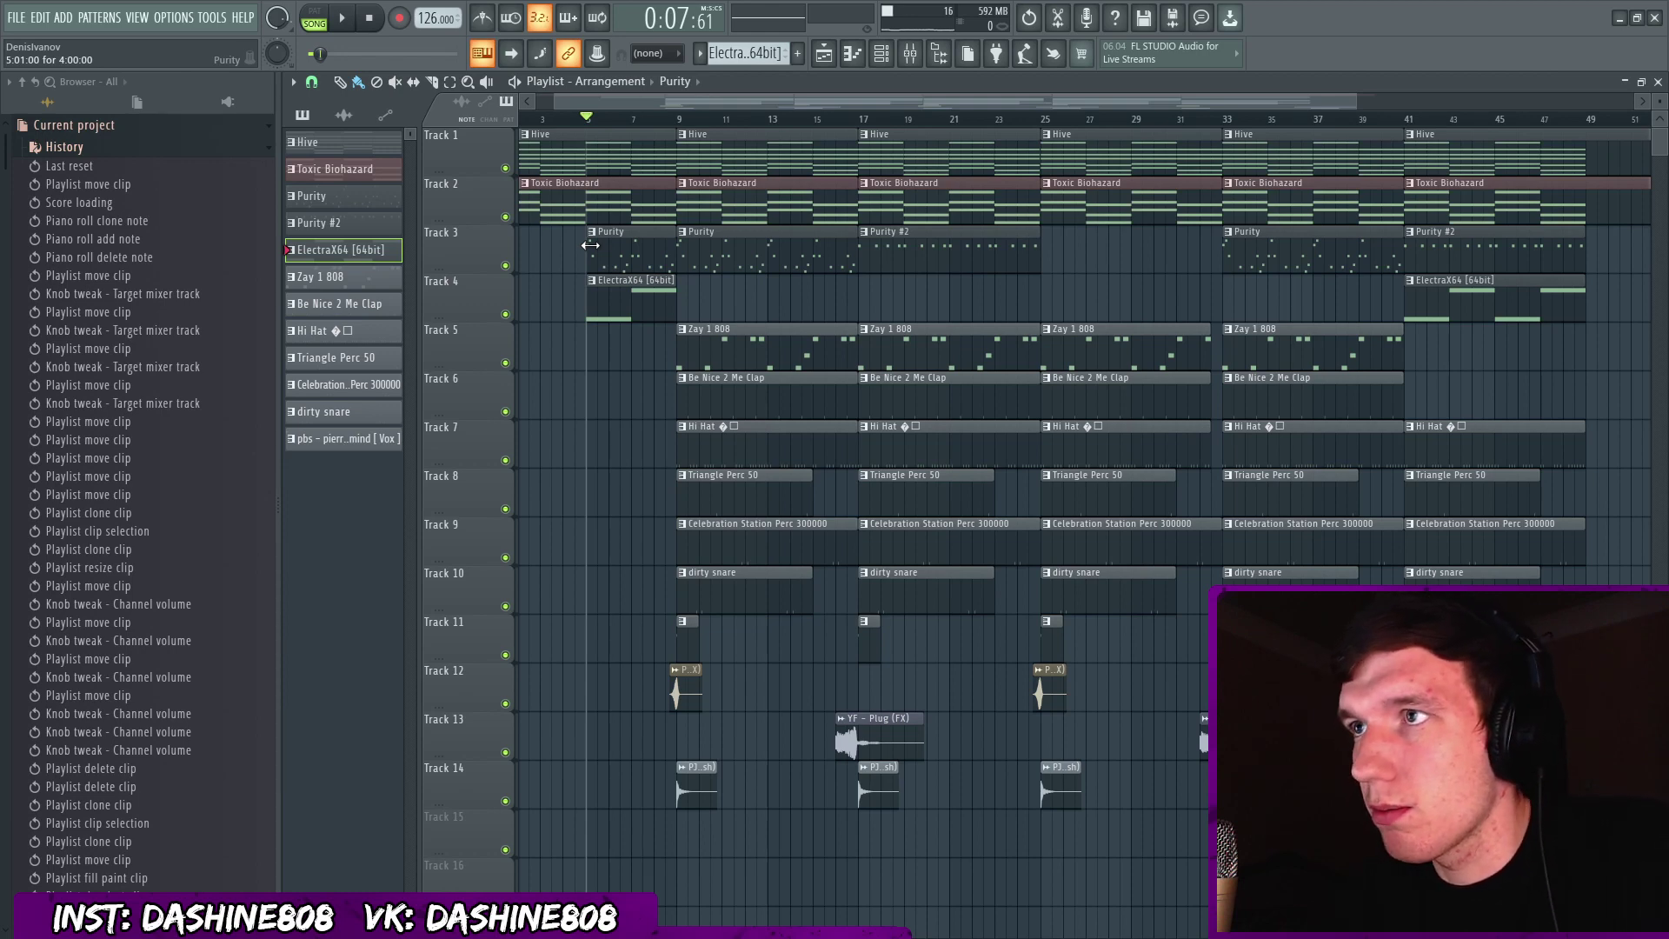
pyautogui.click(682, 233)
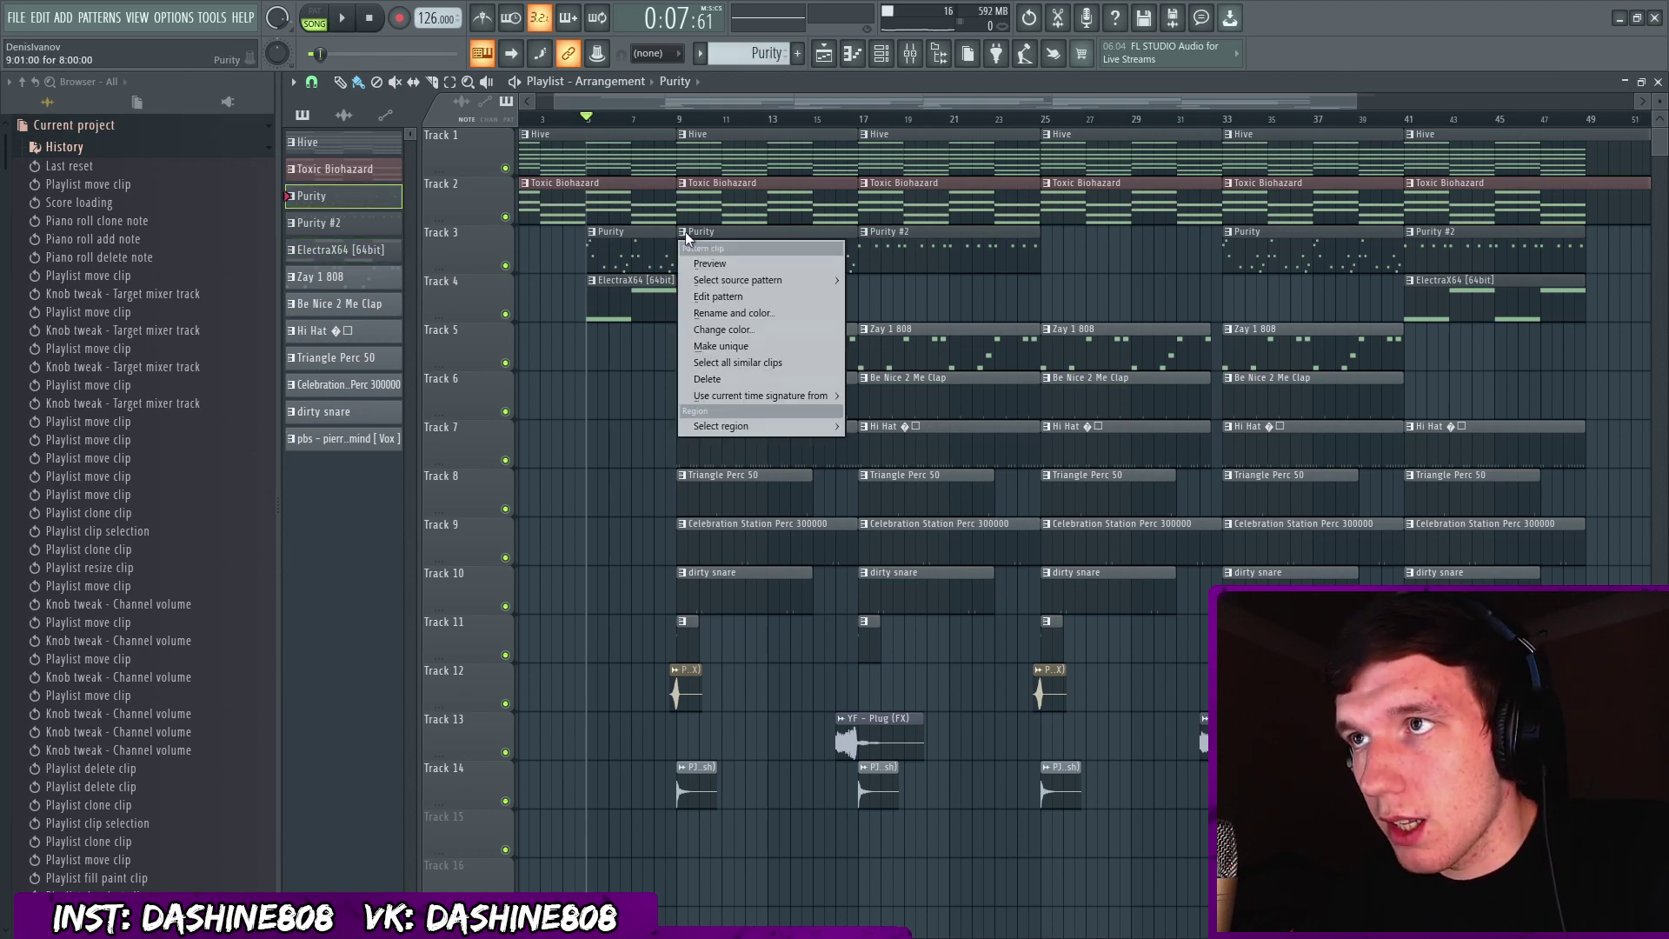
pyautogui.click(758, 232)
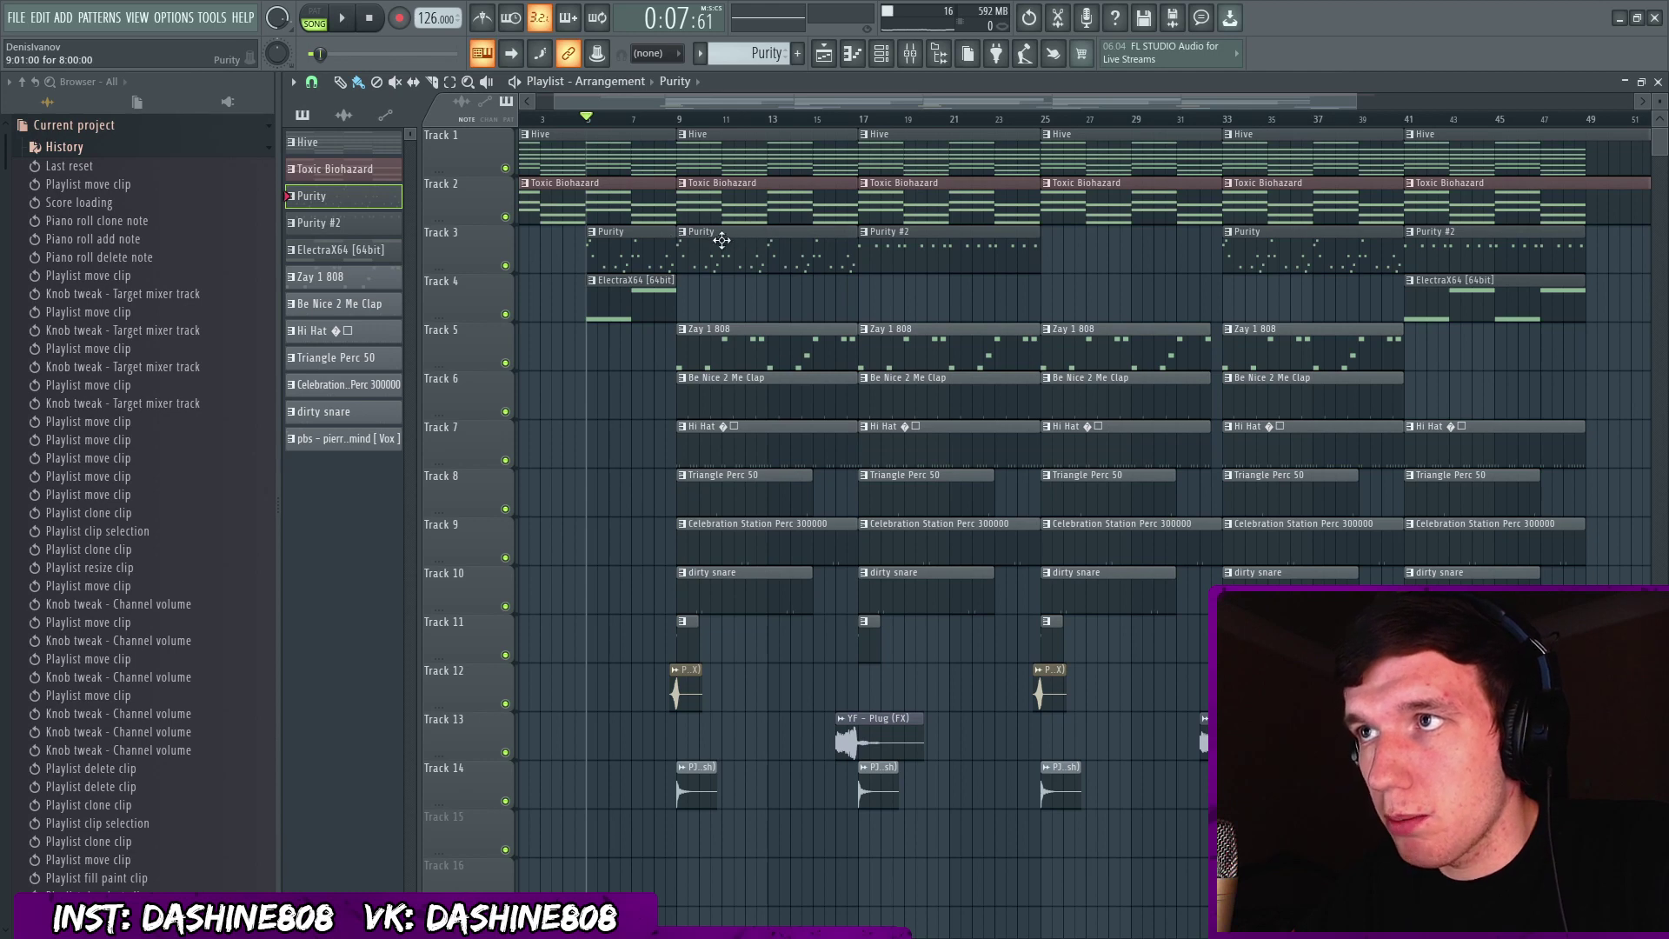
# Solo Track 3 and examine the Purity #2 clip's notes in the piano roll, auditioning its A#6 key.
pyautogui.scroll(2, 871, 244)
pyautogui.moveTo(907, 246)
pyautogui.mouseDown()
pyautogui.moveTo(930, 288)
pyautogui.moveTo(894, 240)
pyautogui.mouseUp()
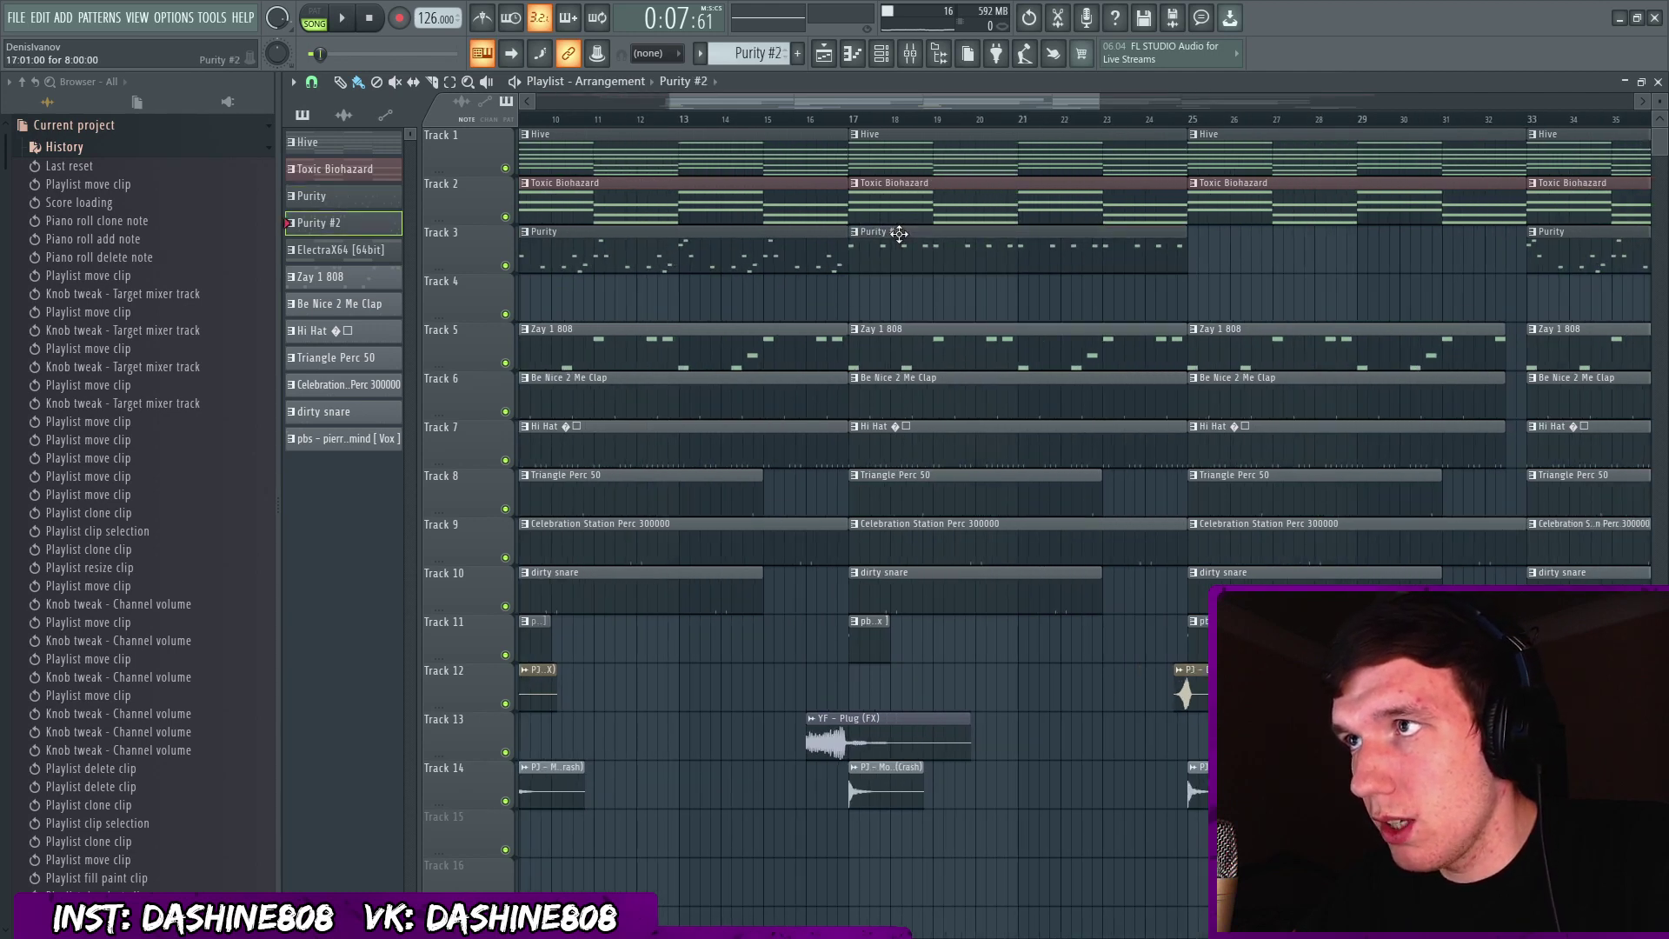
pyautogui.doubleClick(904, 245)
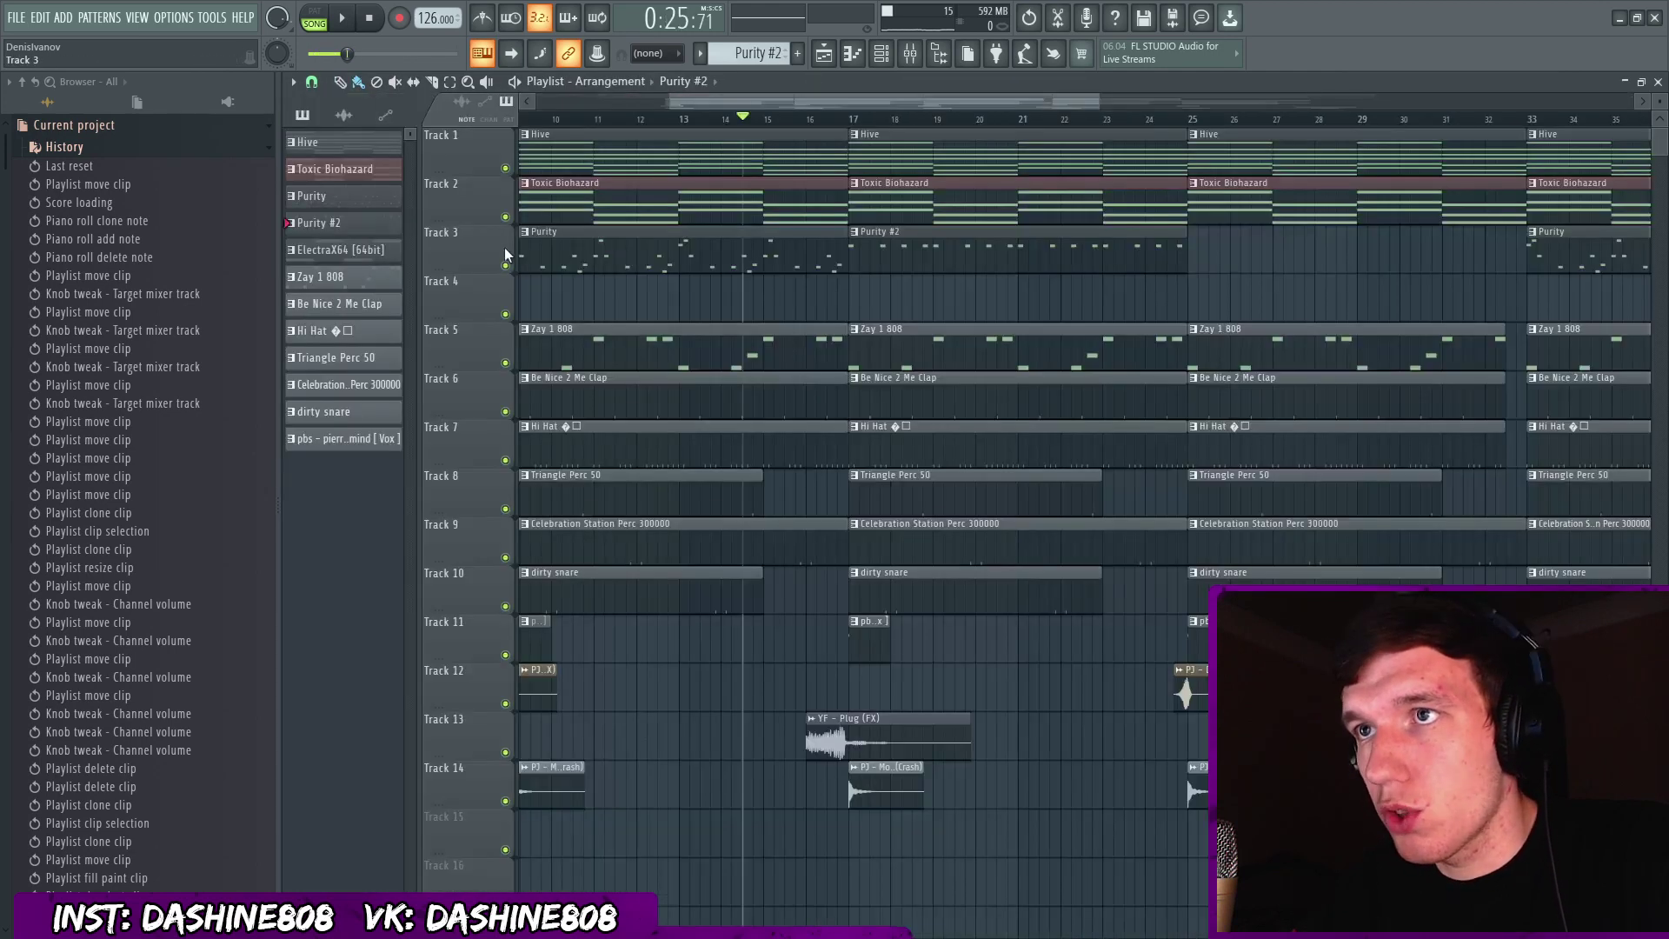
pyautogui.rightClick(506, 265)
pyautogui.doubleClick(949, 272)
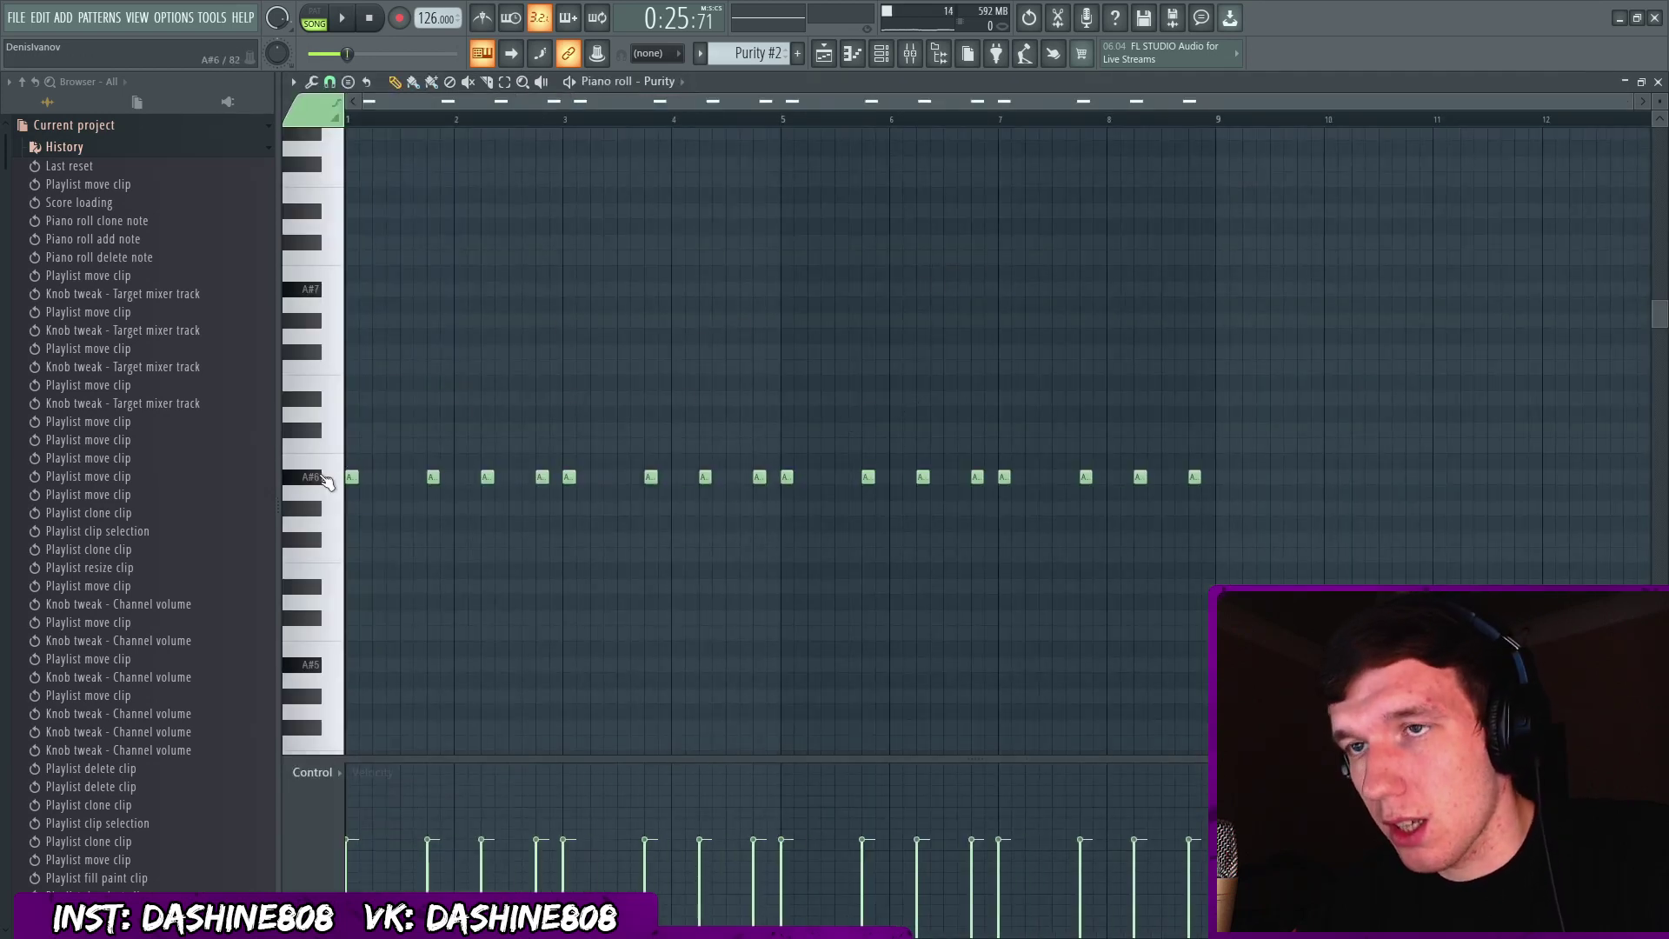
pyautogui.doubleClick(326, 477)
pyautogui.press('Escape')
# Unmute Tracks 1 and 2 alongside Track 3 and play the melody from bar 14 into the Purity #2 clip.
pyautogui.press('space')
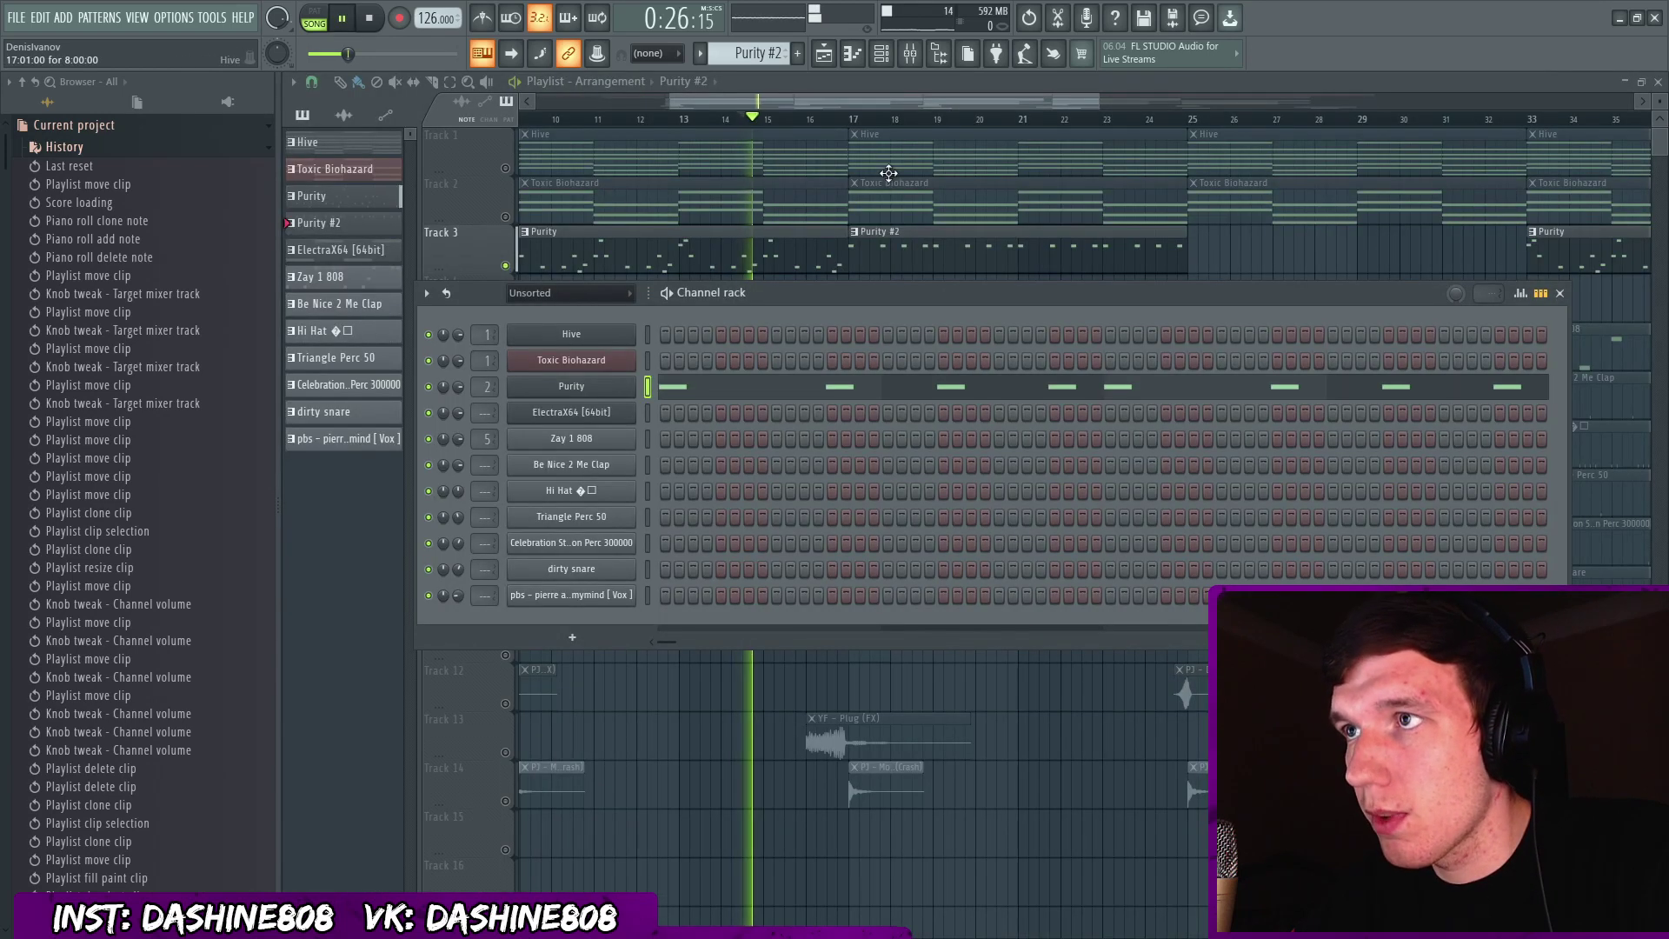
pyautogui.press('space')
pyautogui.press('F6')
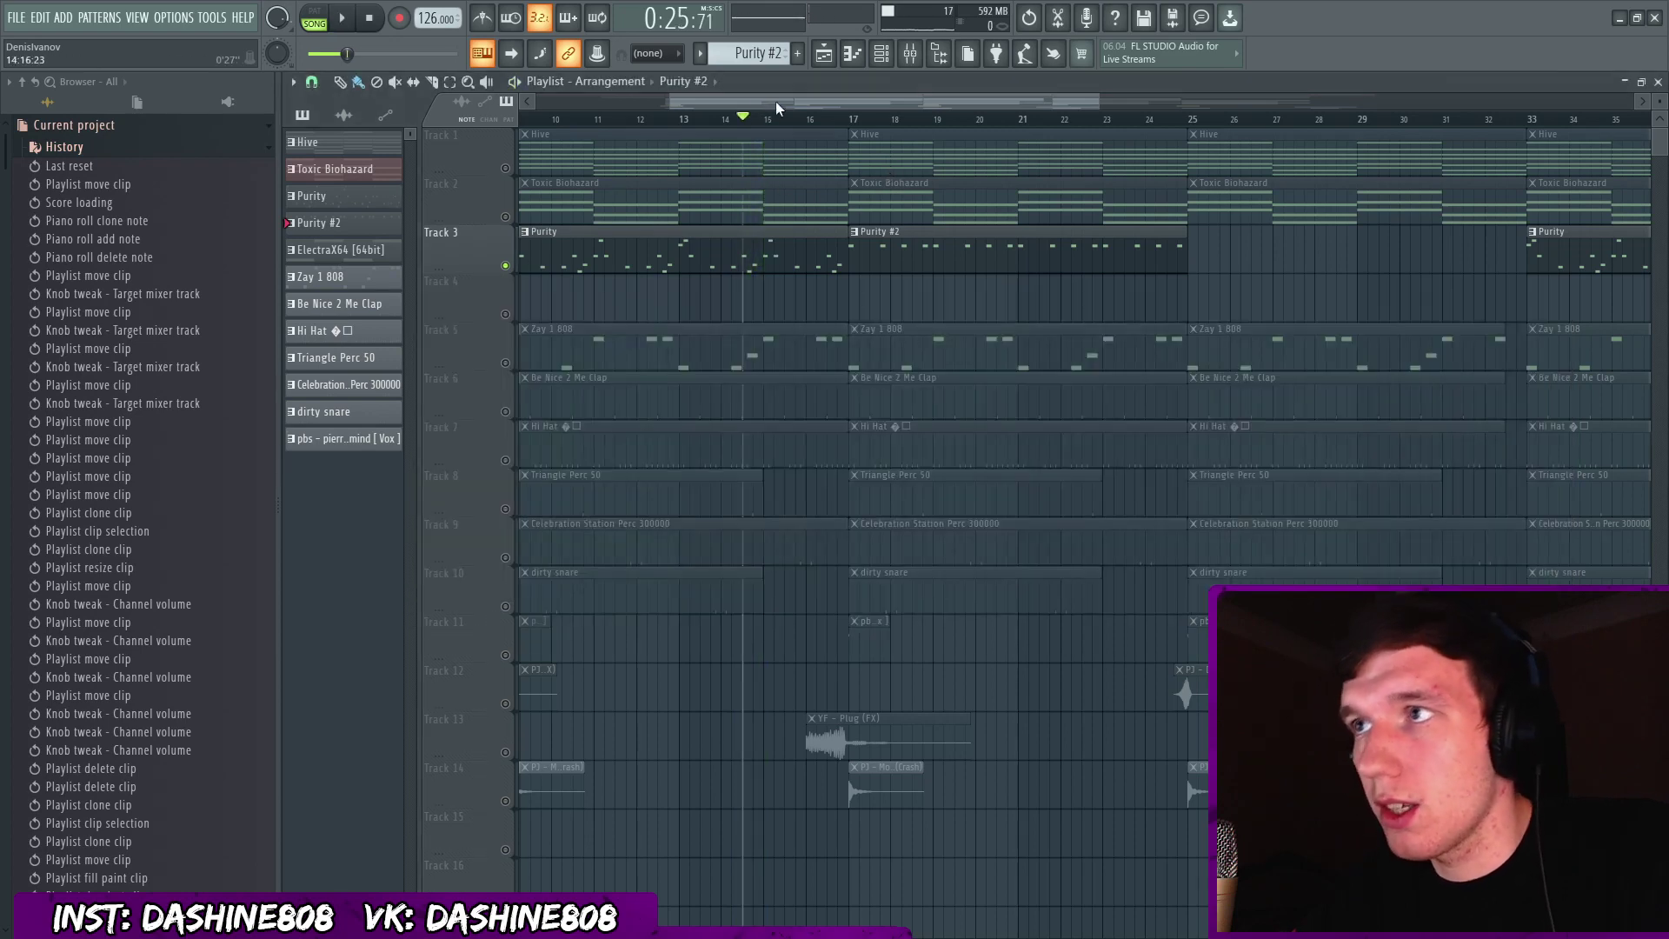
pyautogui.click(505, 216)
pyautogui.click(505, 168)
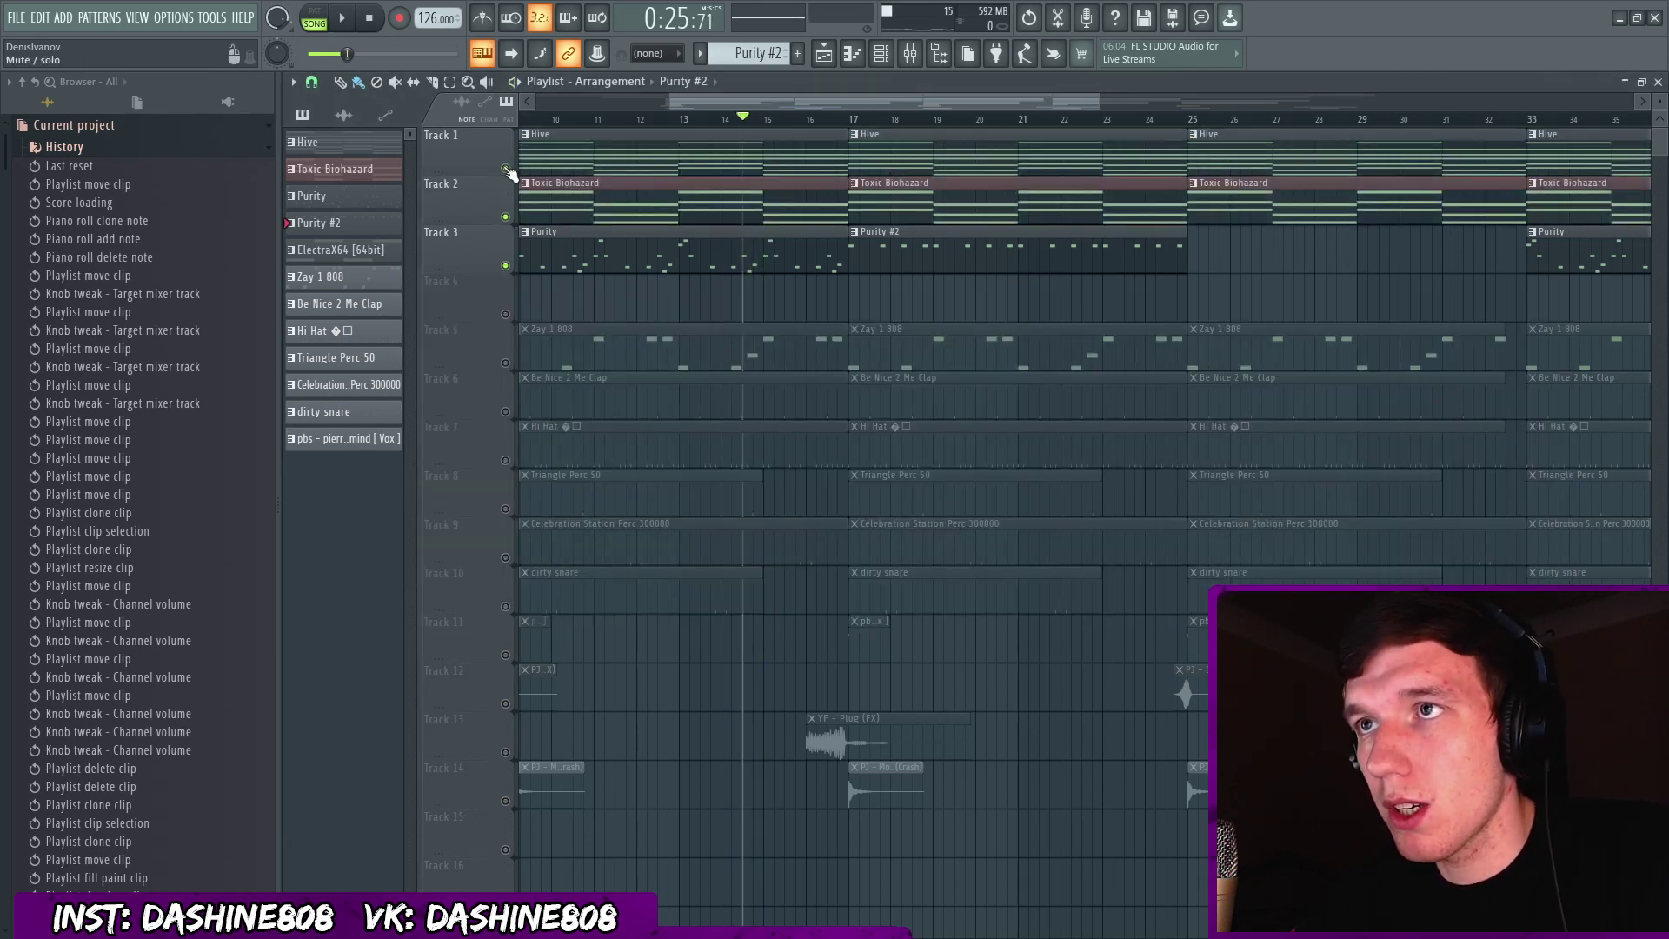
pyautogui.press('space')
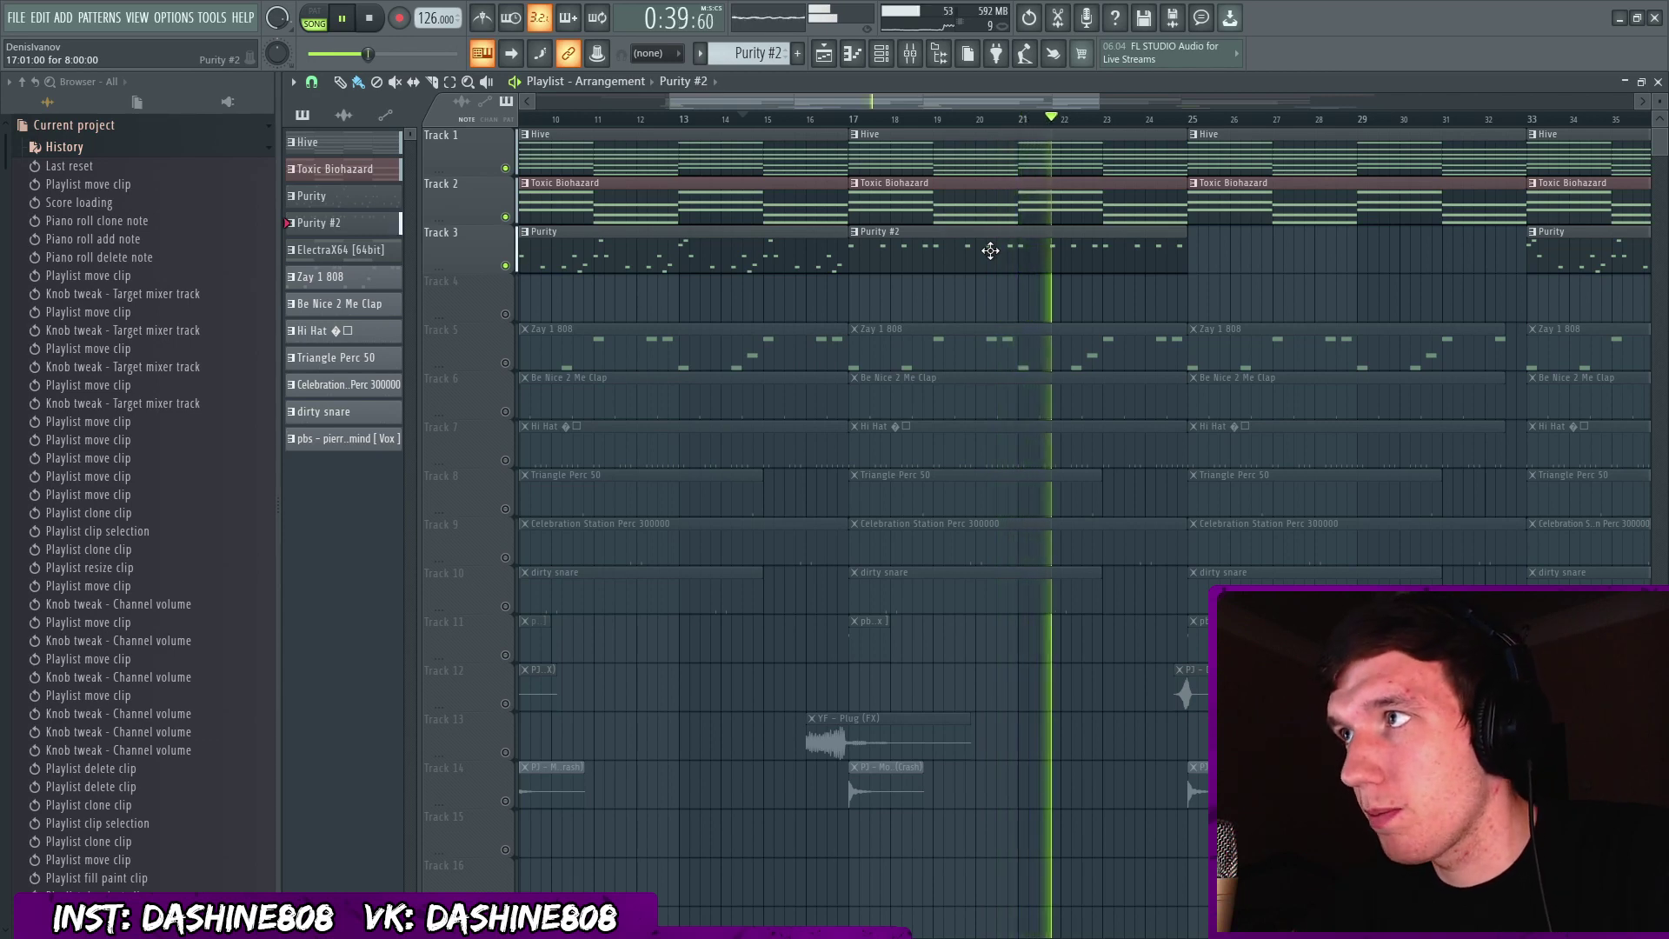
pyautogui.press('space')
# Solo the vox sample on Track 11 and unmute the riser and crash effects on Tracks 12 and 14.
pyautogui.scroll(-3, 991, 250)
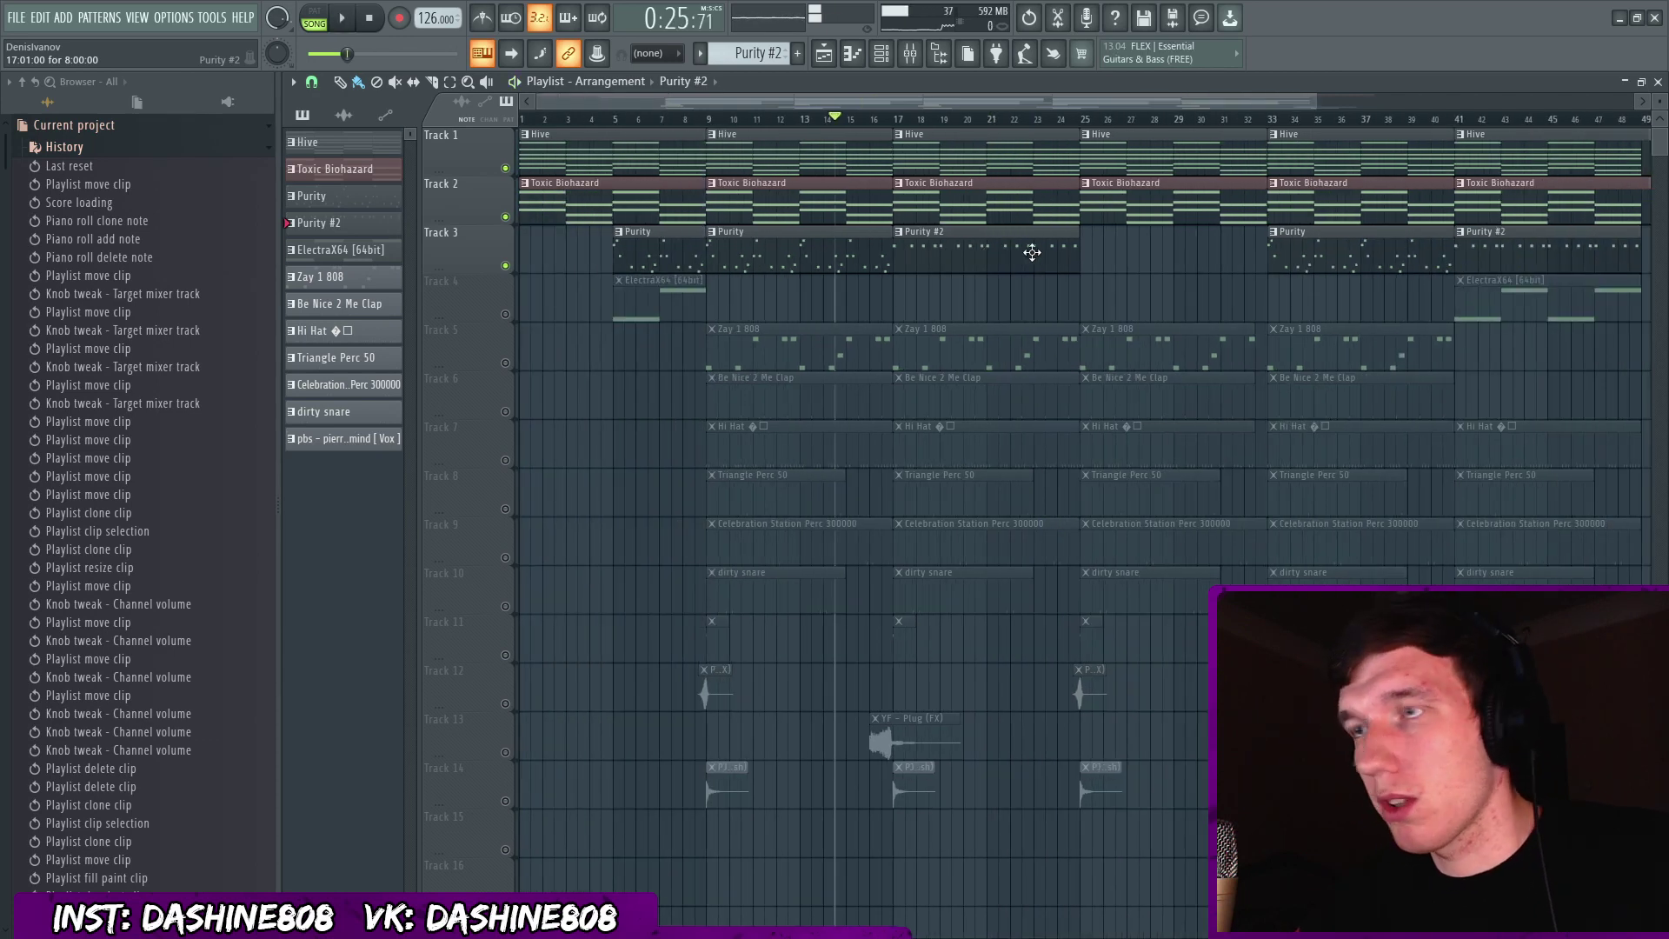
pyautogui.scroll(-2, 953, 233)
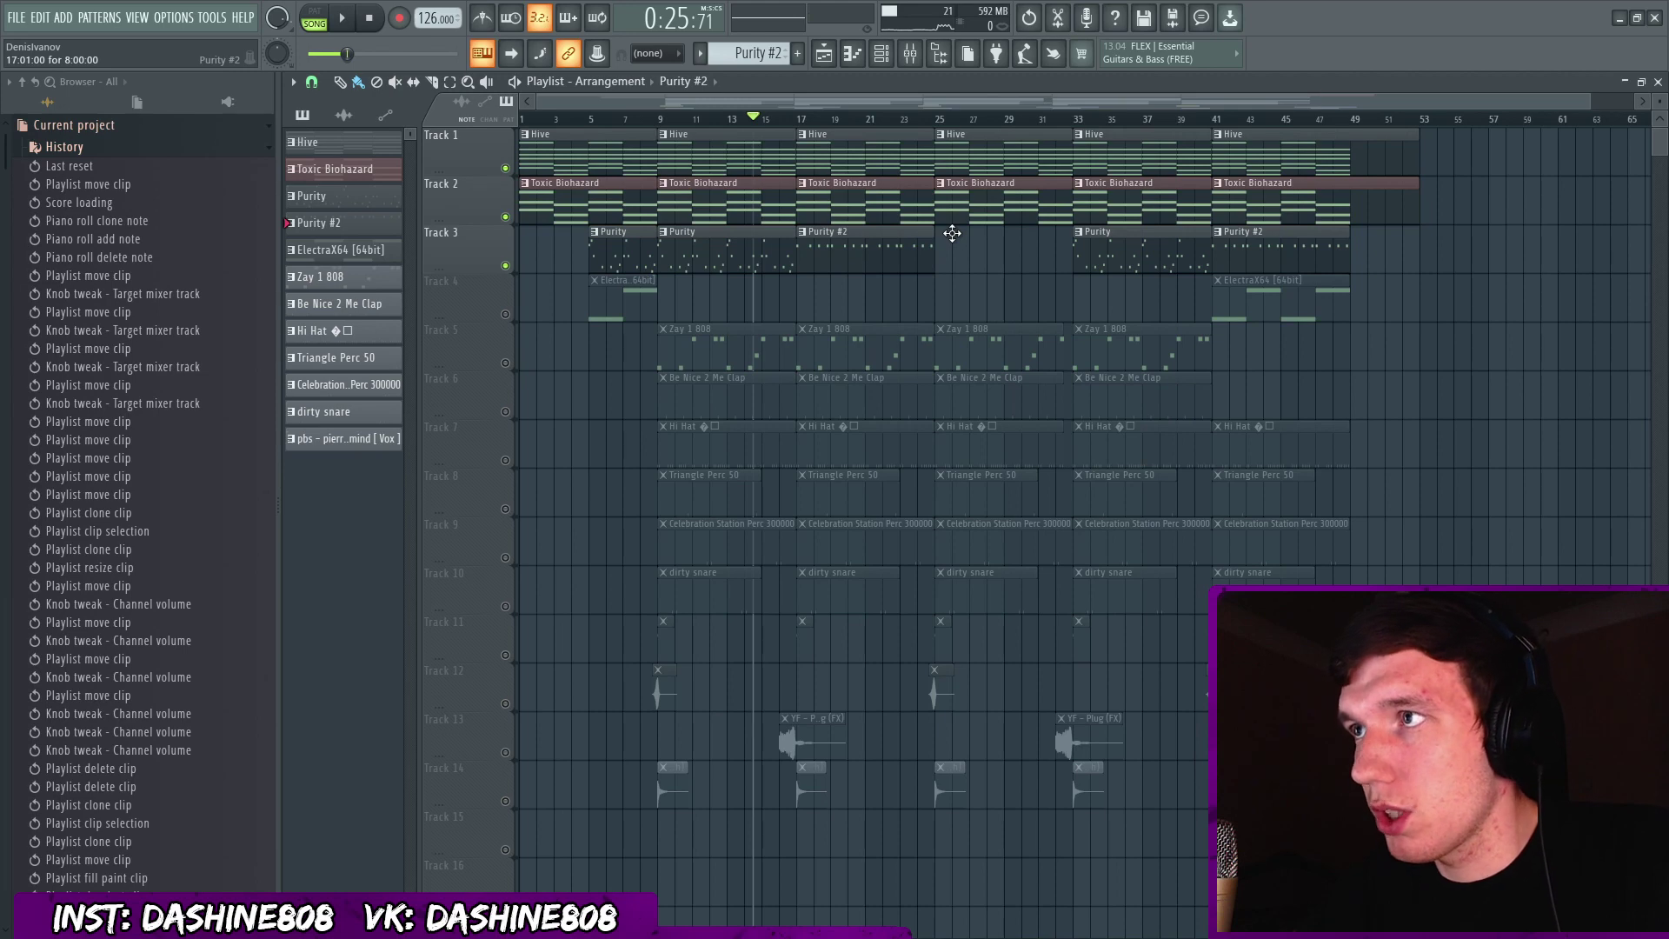
pyautogui.click(882, 54)
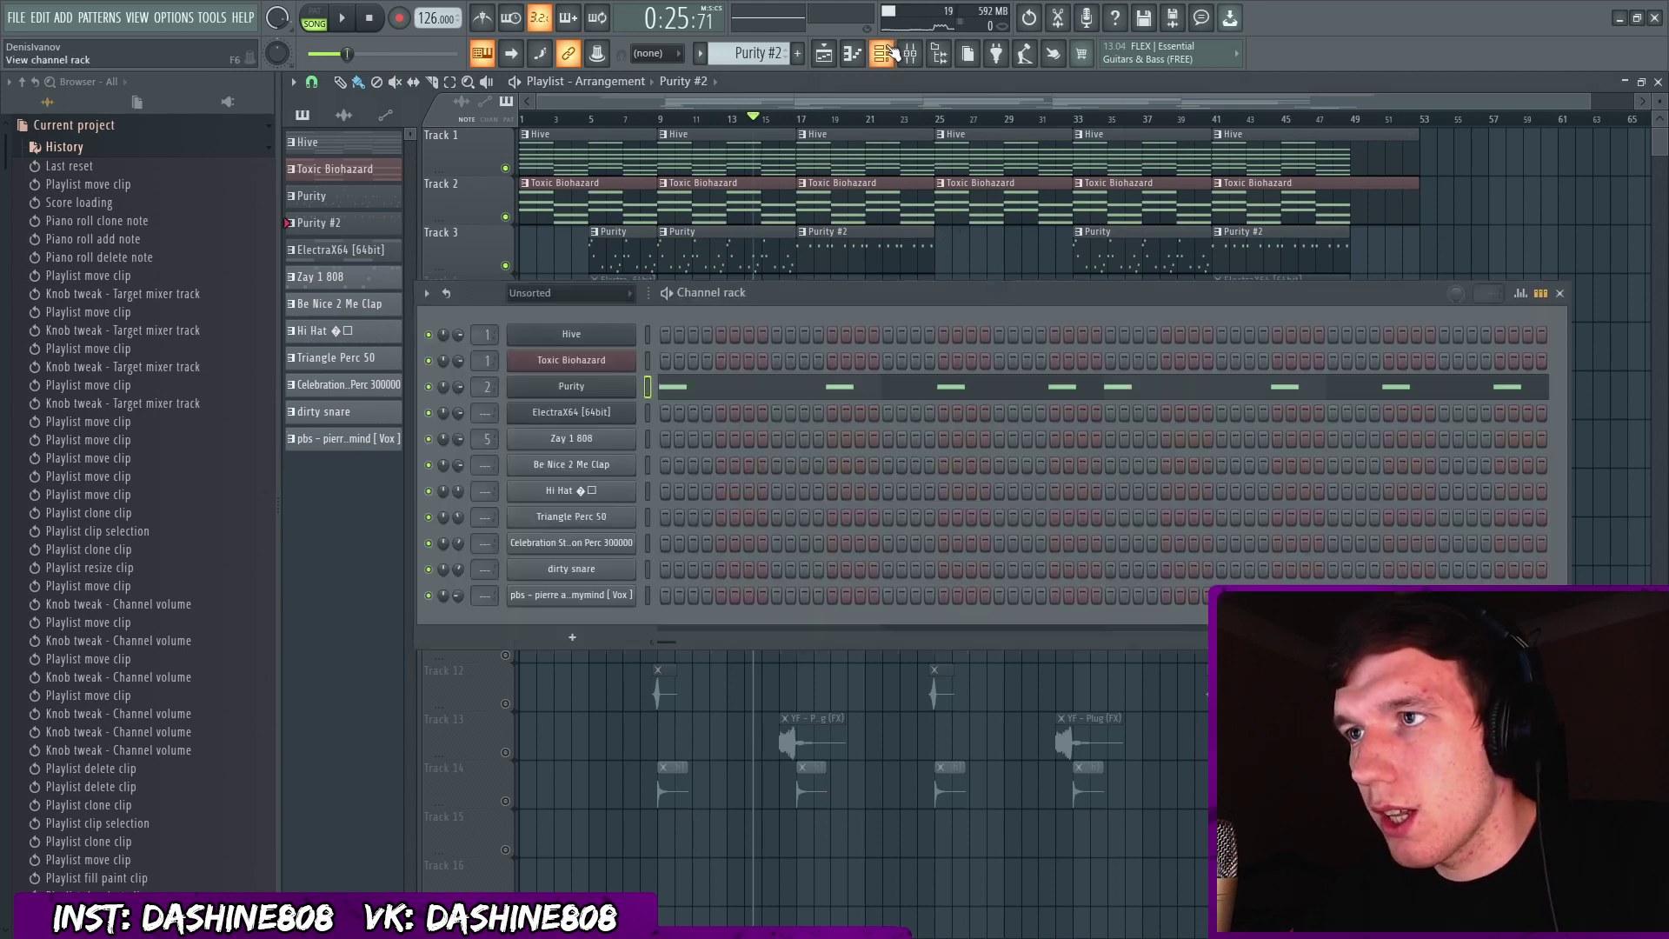
pyautogui.press('Escape')
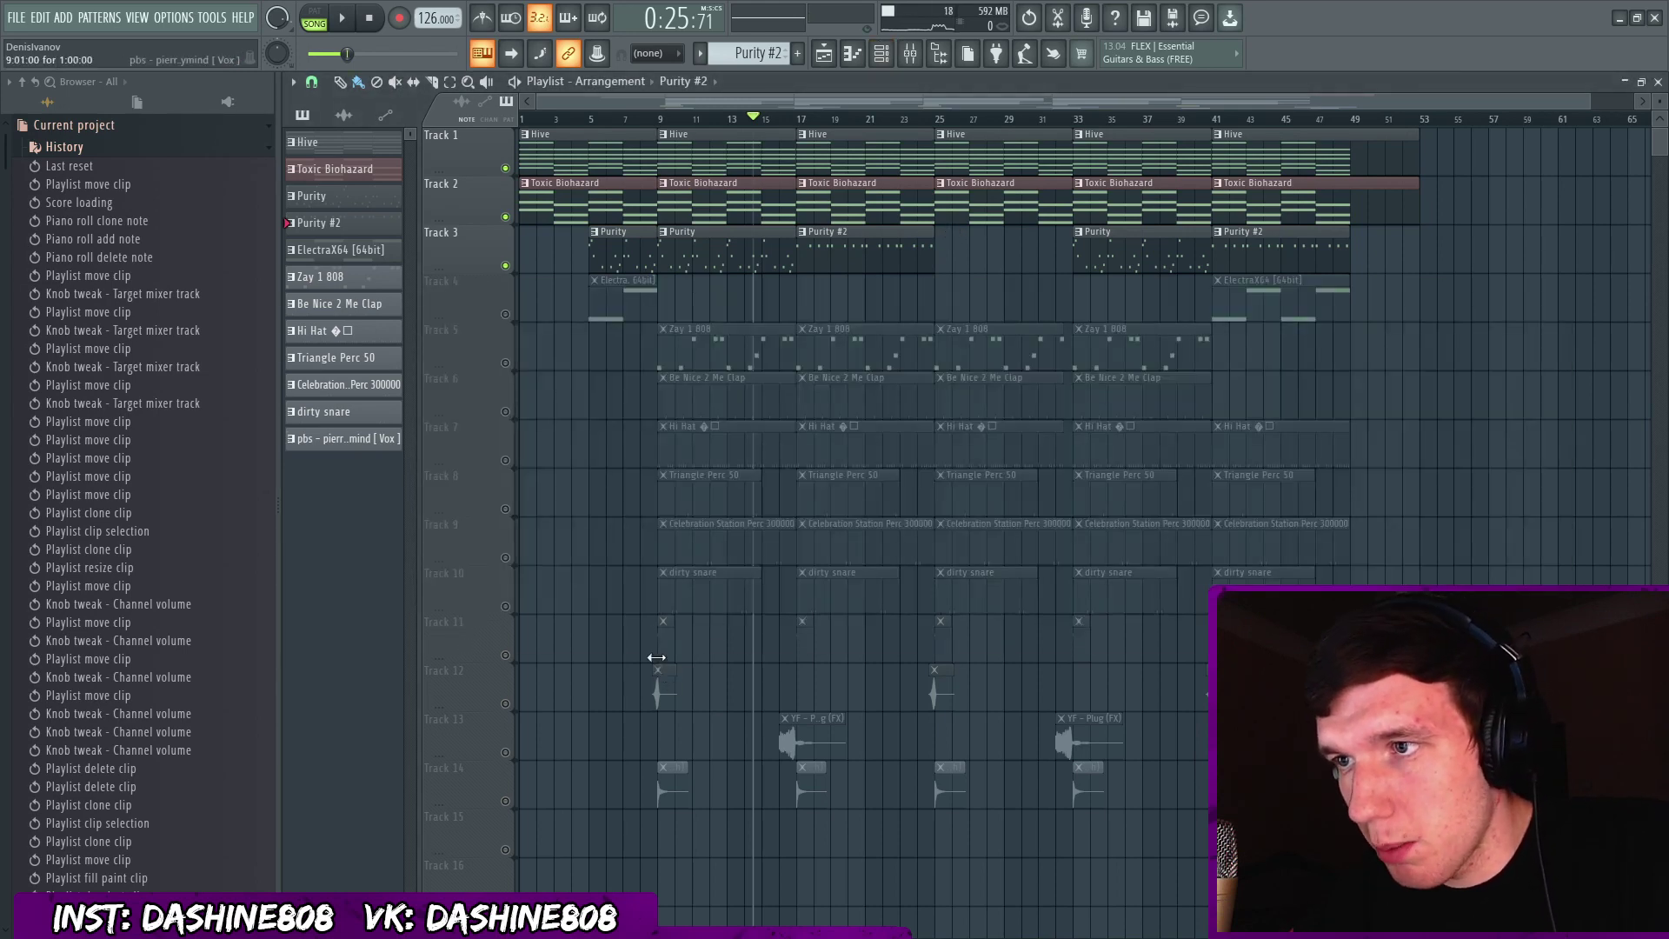
pyautogui.rightClick(506, 655)
pyautogui.click(506, 704)
pyautogui.click(505, 802)
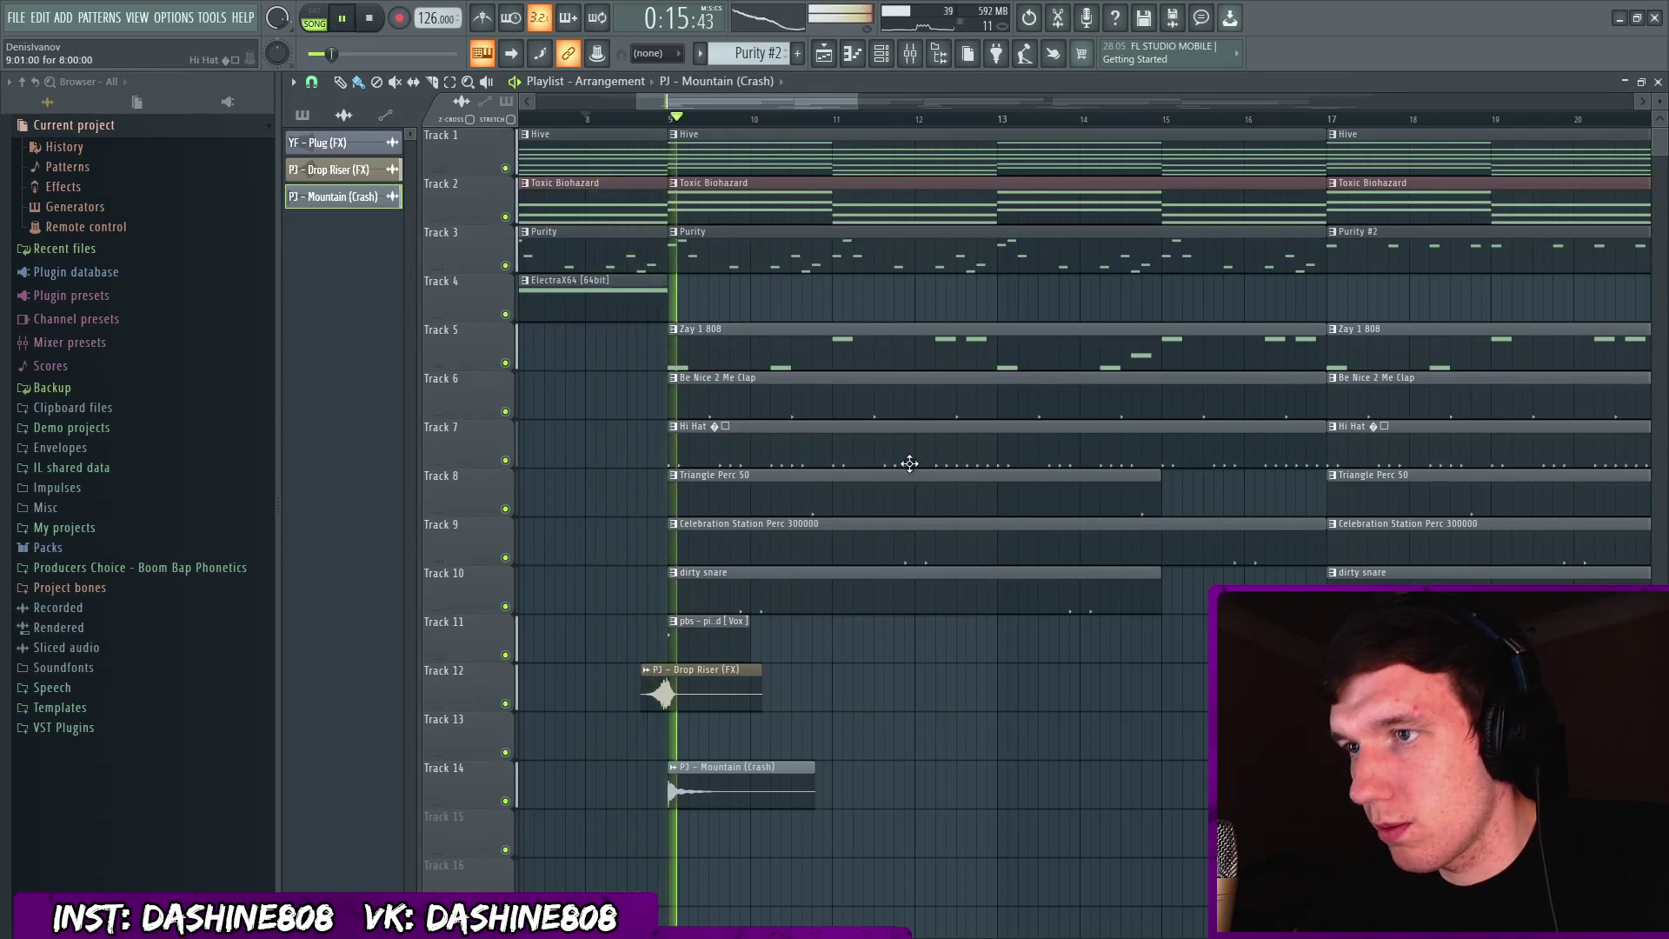
# Play the arrangement from just before bar 16 to hear the YF - Plug (FX) transition into the Purity #2 section.
pyautogui.scroll(-2, 907, 463)
pyautogui.press('space')
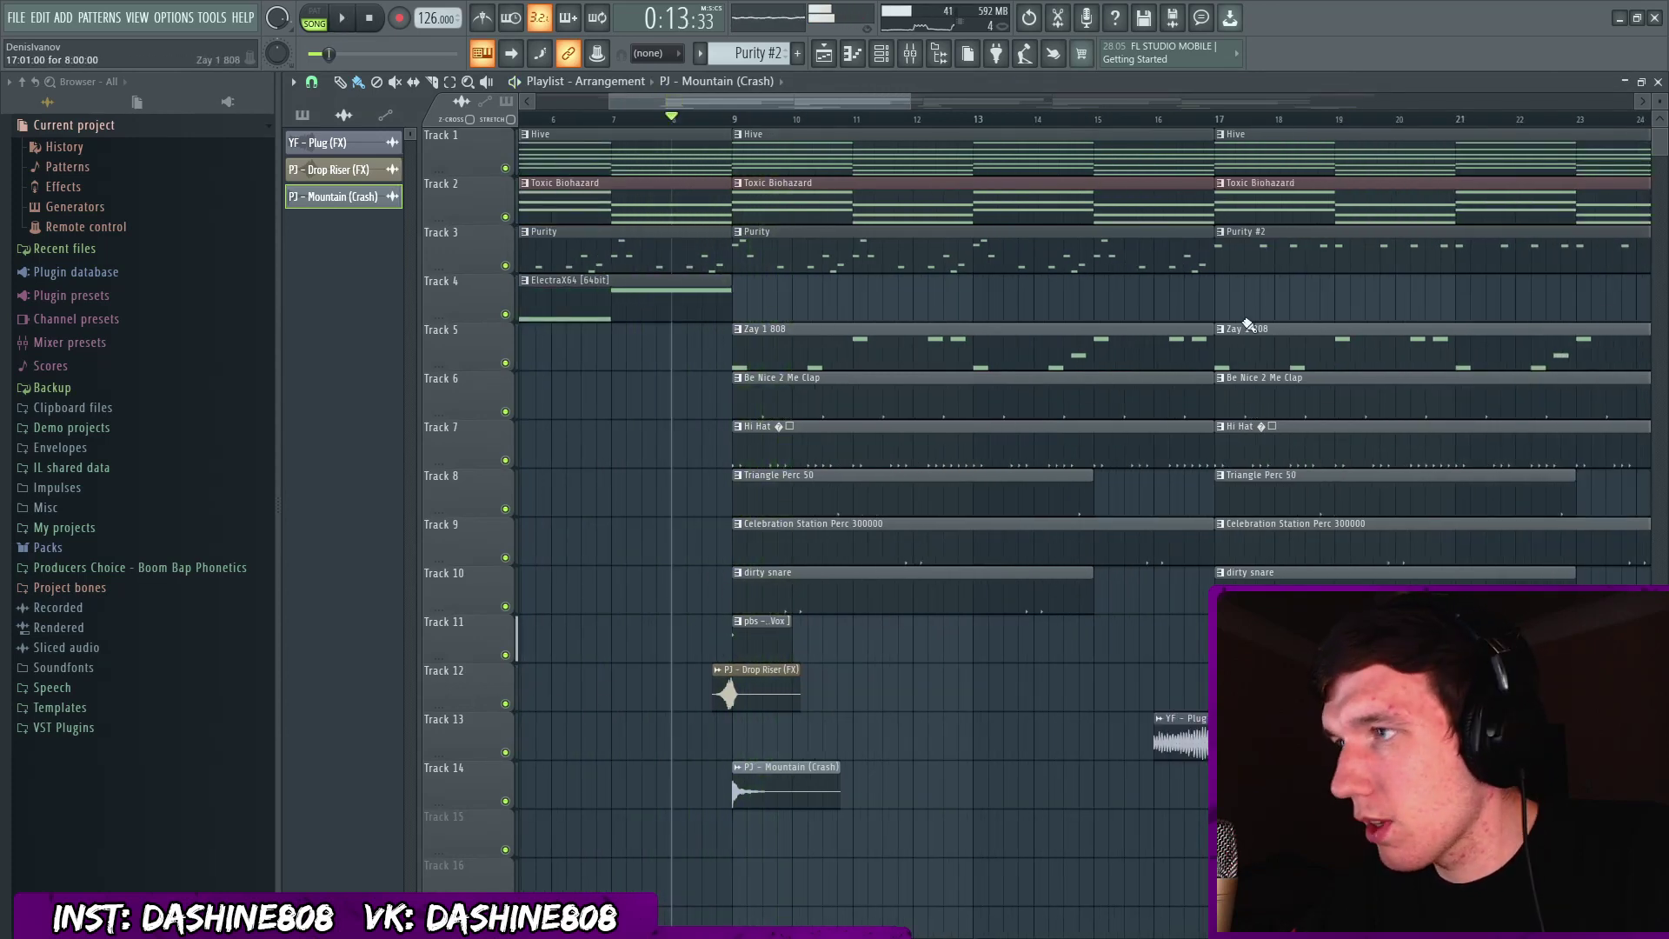
pyautogui.click(1146, 122)
pyautogui.press('space')
pyautogui.scroll(-2, 1216, 312)
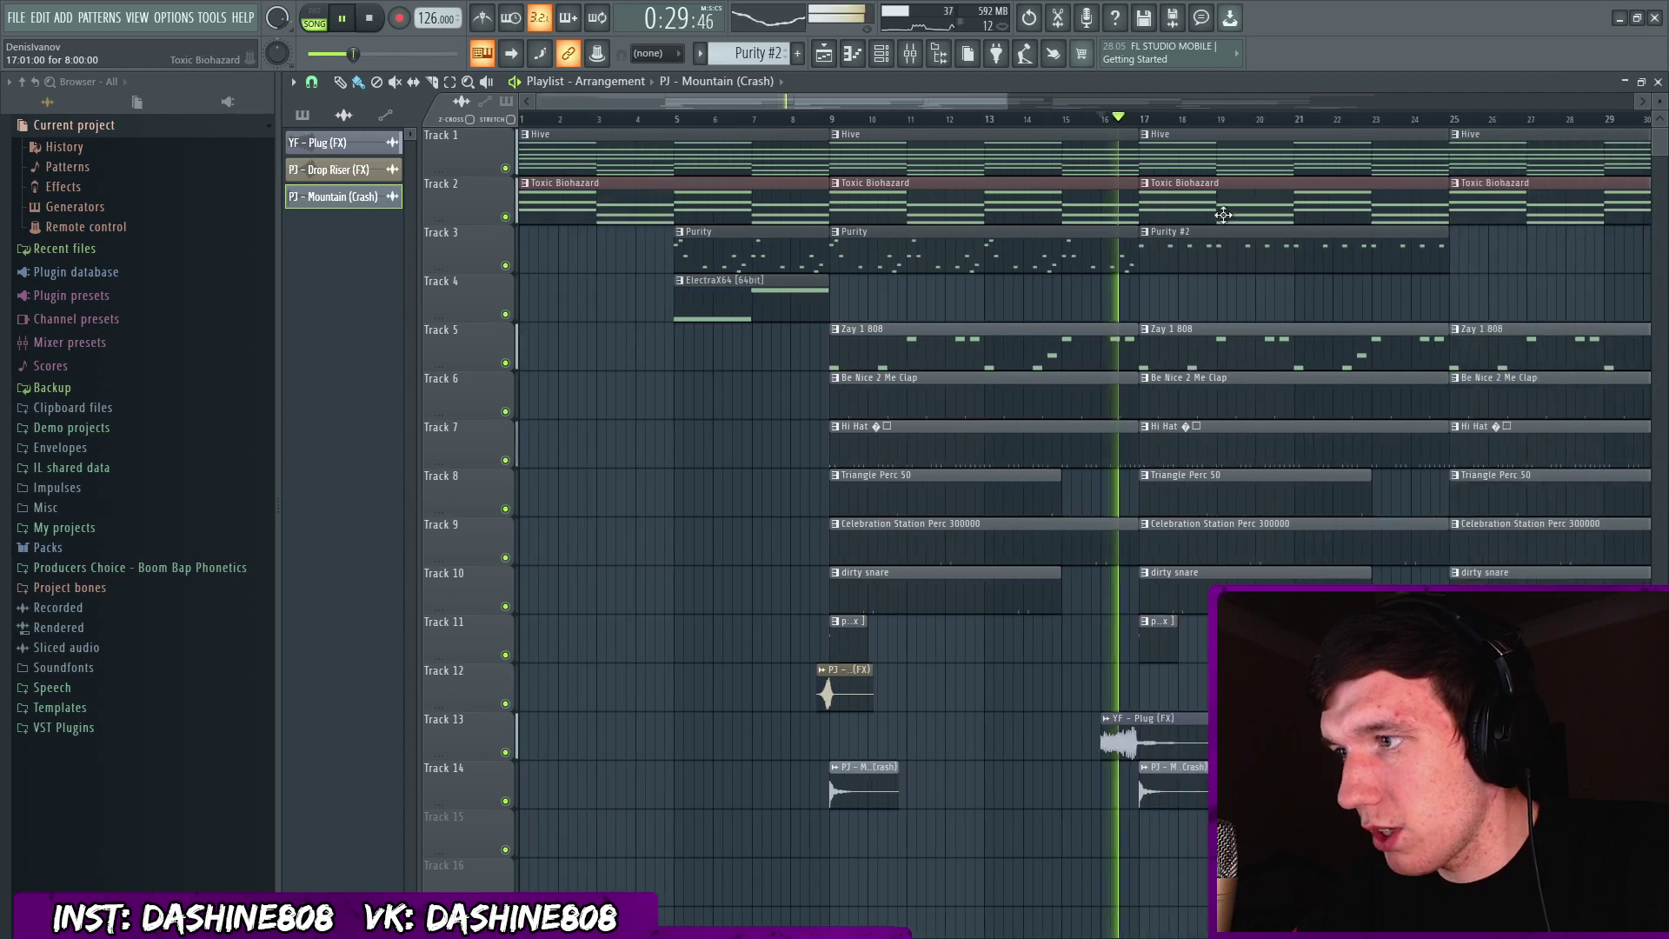
pyautogui.scroll(-1, 1360, 326)
pyautogui.scroll(-1, 1356, 328)
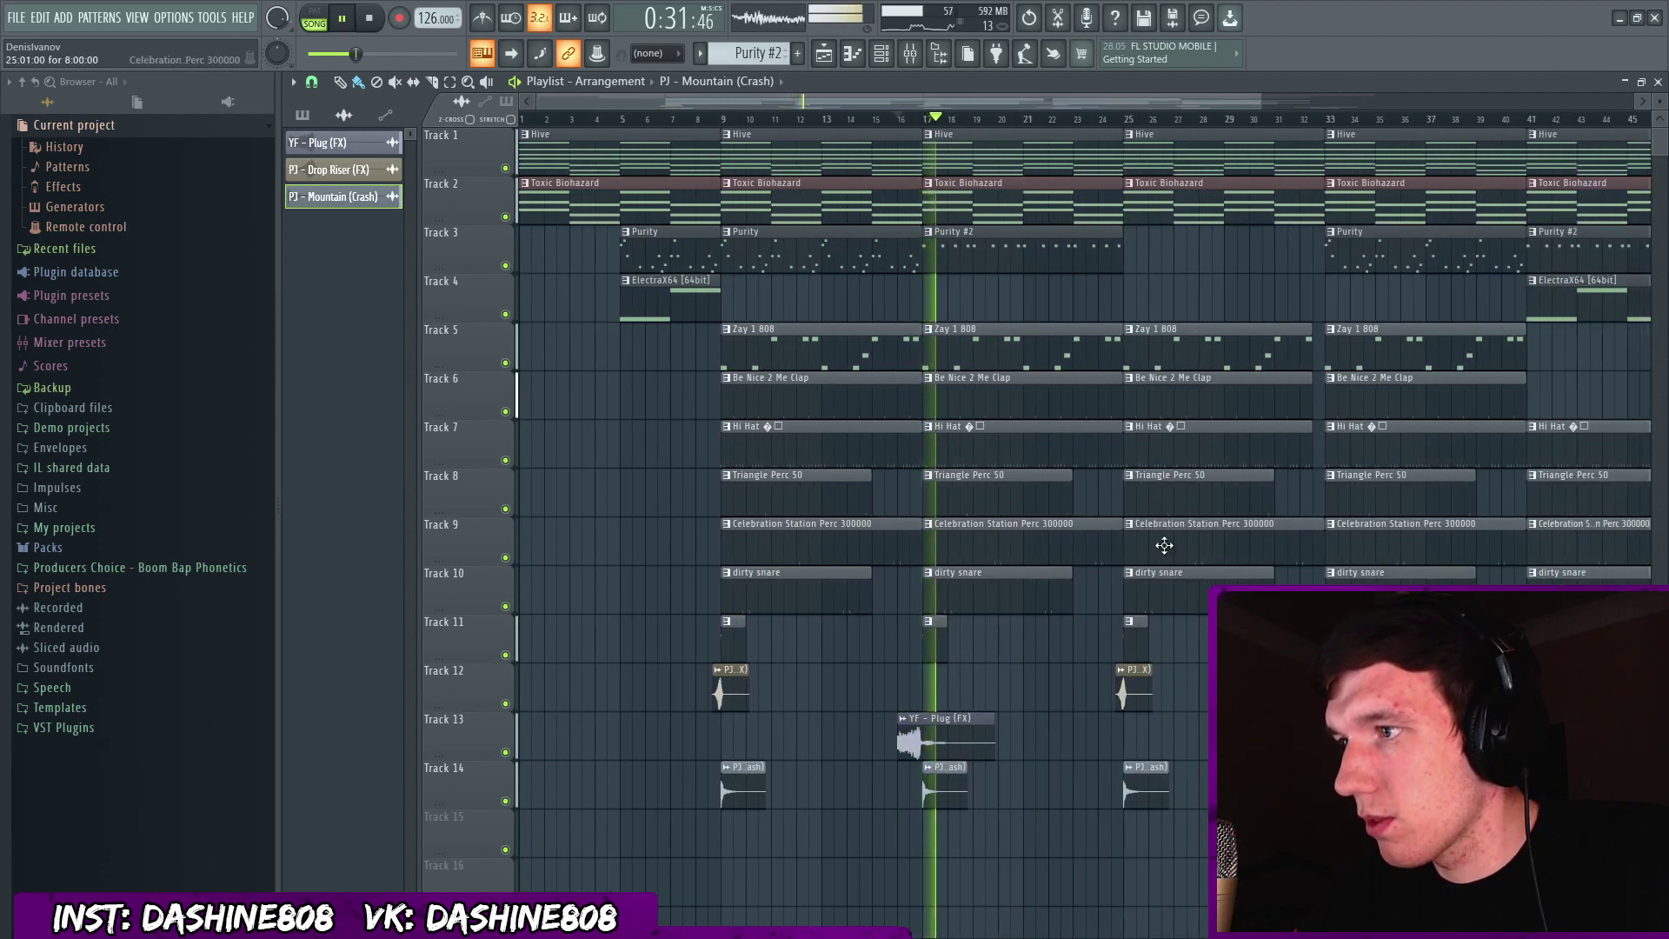
pyautogui.scroll(-1, 1295, 488)
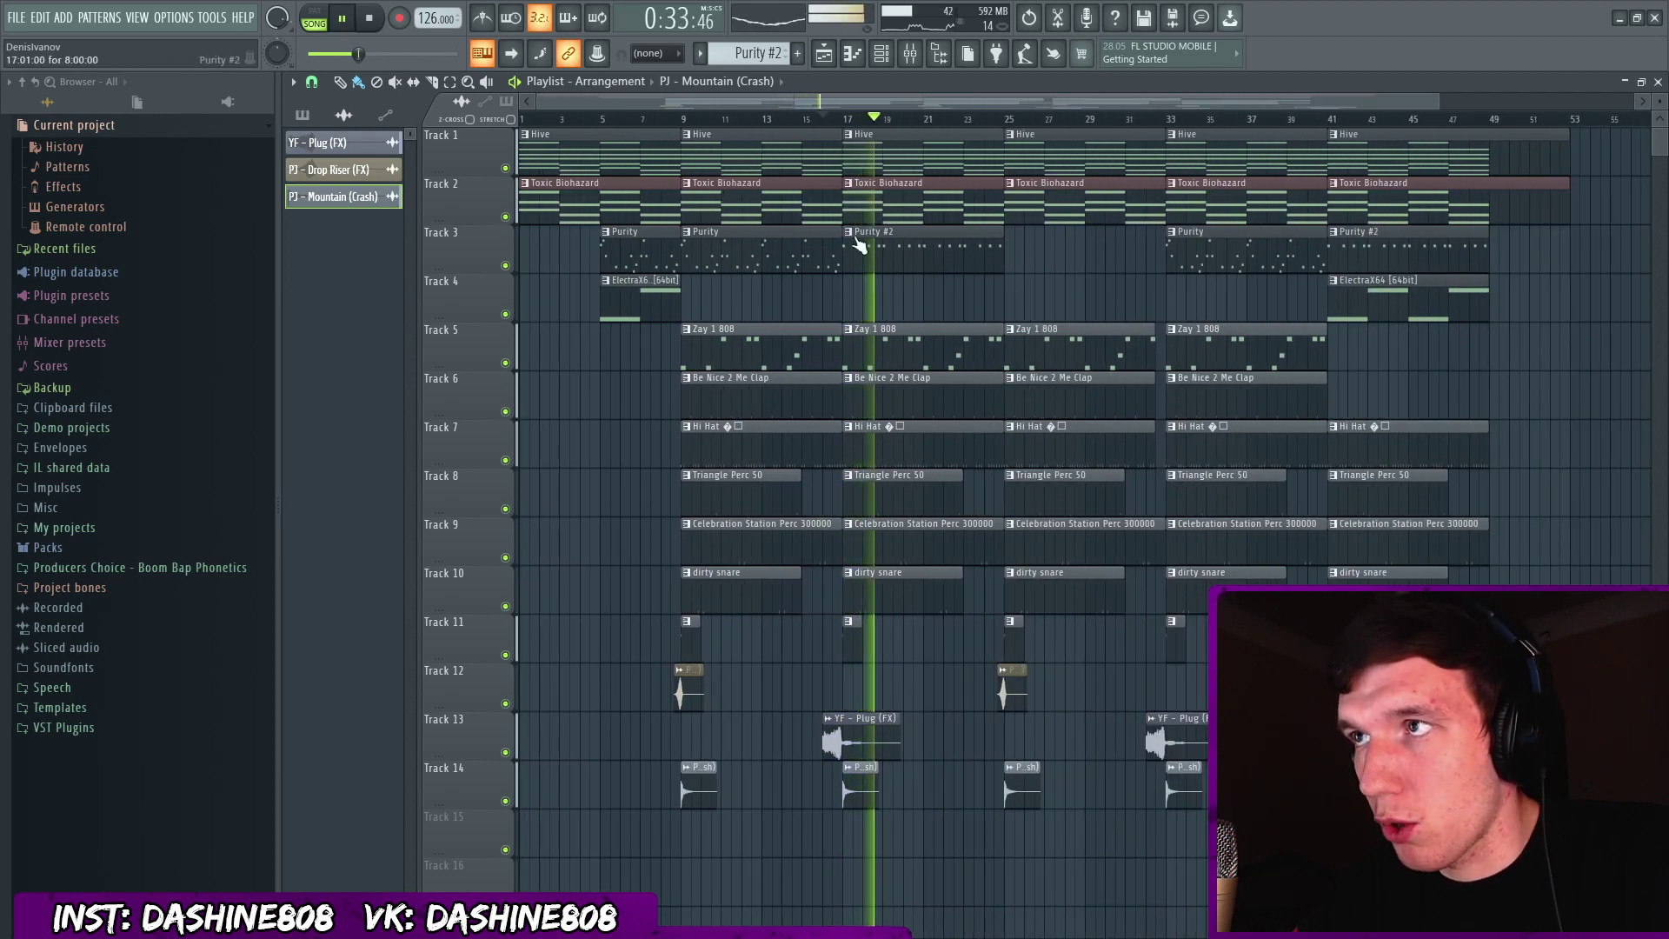
pyautogui.scroll(-1, 1104, 242)
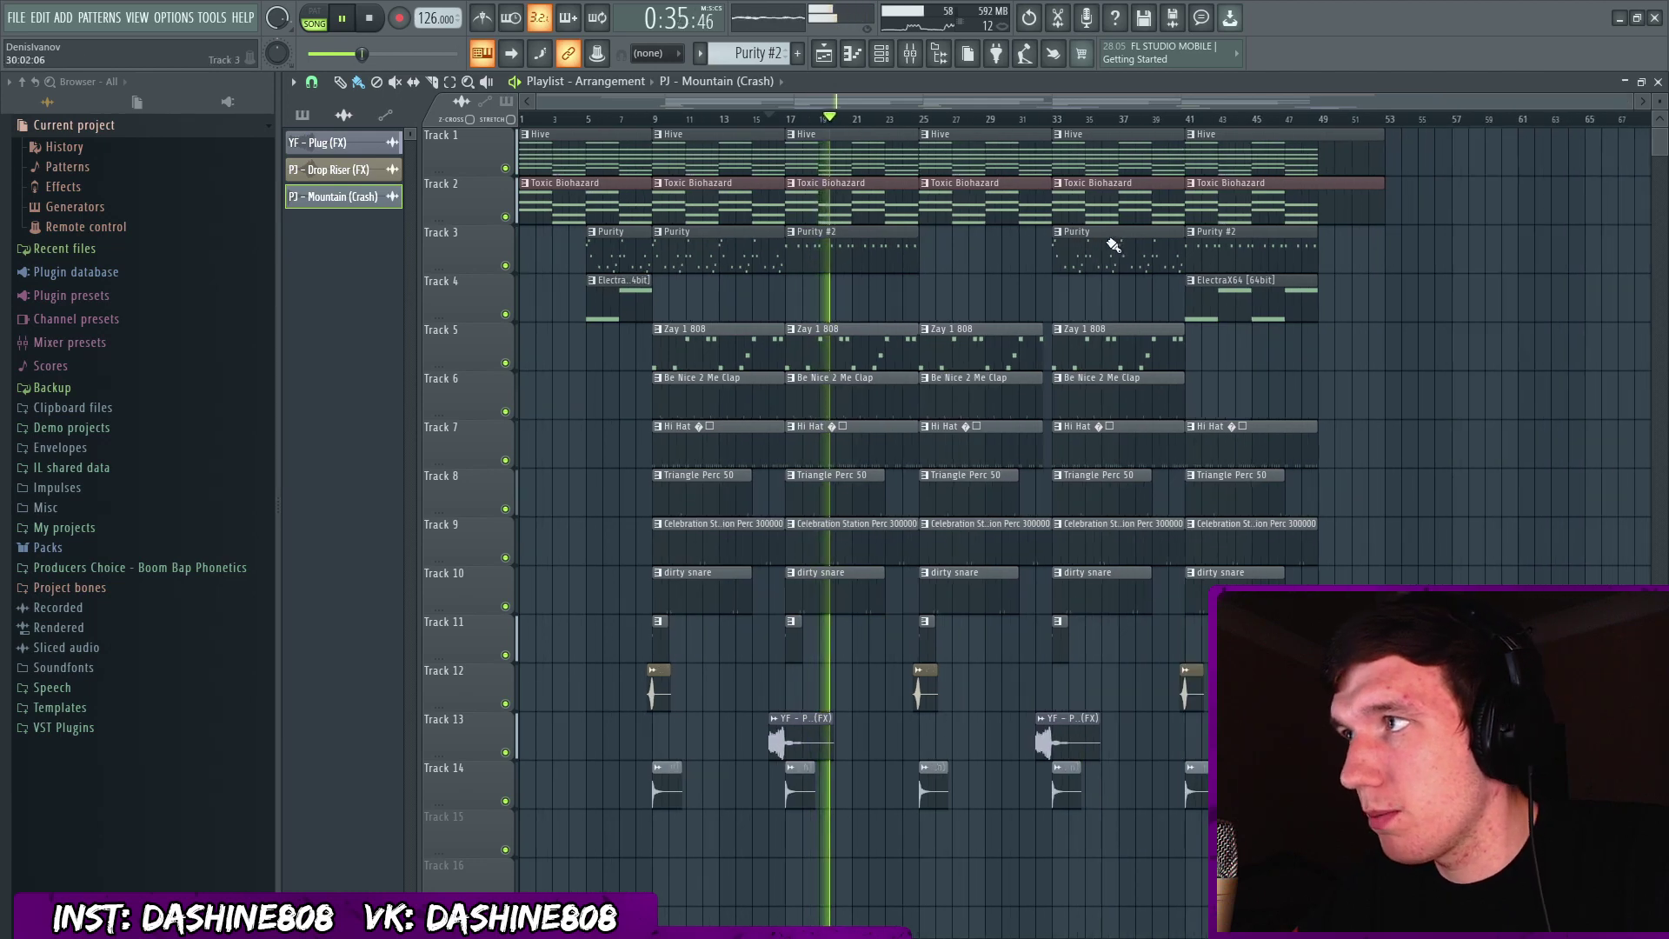
# Select the Zay 1 808, Be Nice 2 Me Clap and Hi Hat clips at bar 25 and play the transition from bar 32.
pyautogui.click(921, 119)
pyautogui.press('space')
pyautogui.moveTo(919, 119); pyautogui.dragTo(1049, 122)
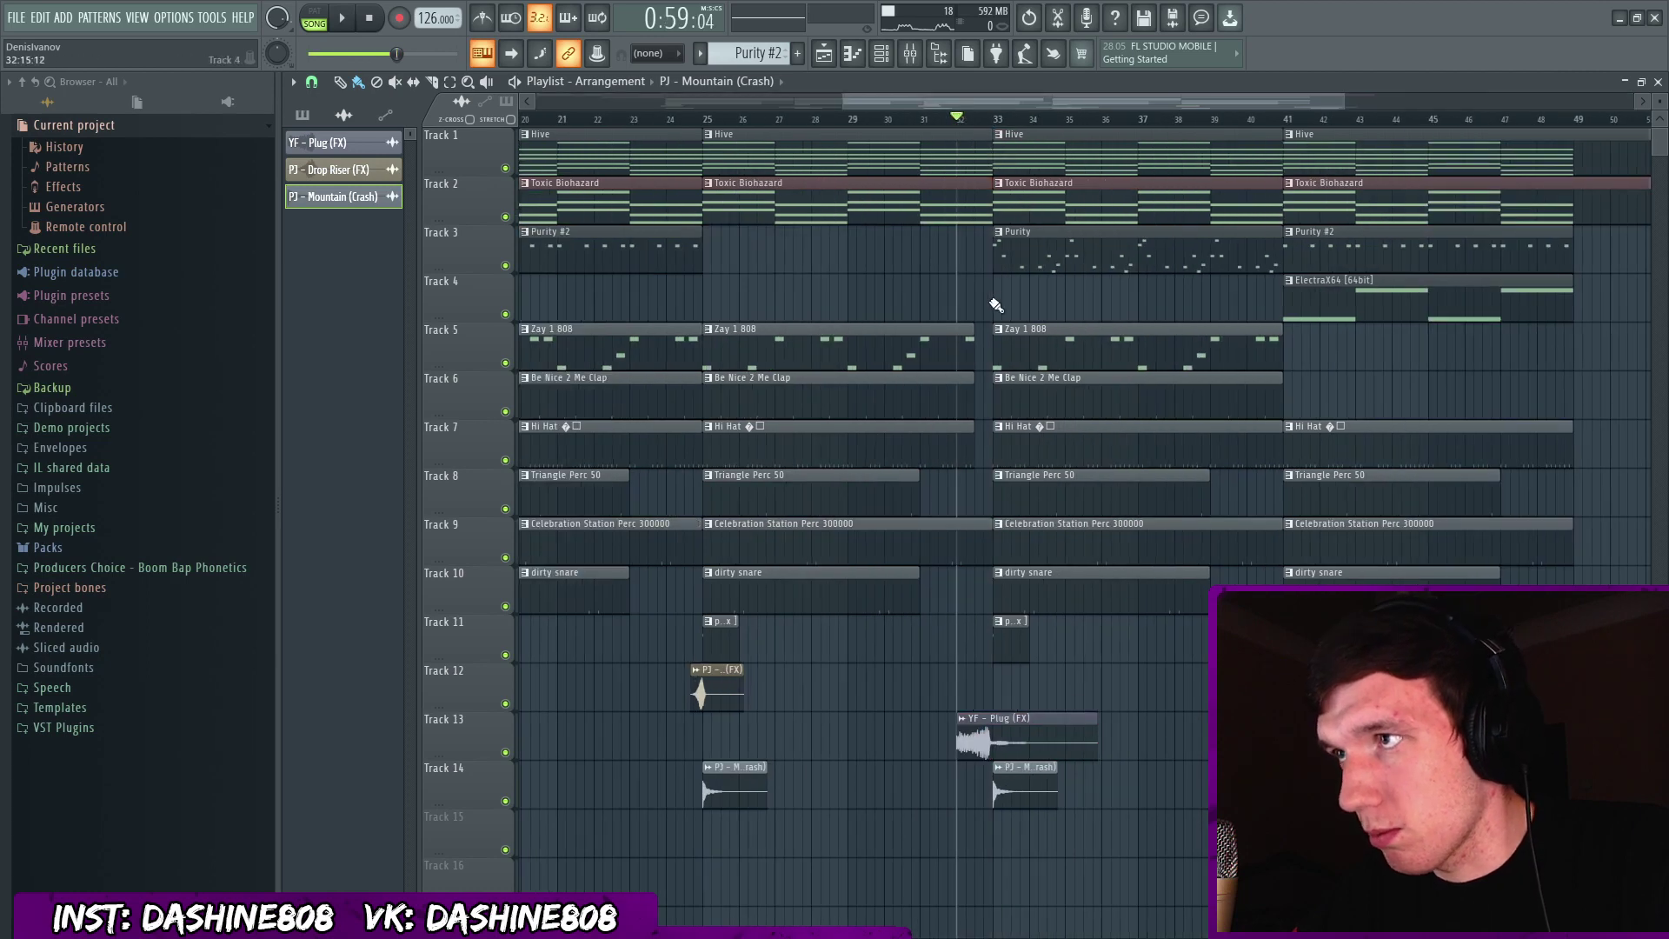
pyautogui.moveTo(985, 300); pyautogui.dragTo(944, 476)
pyautogui.press('space')
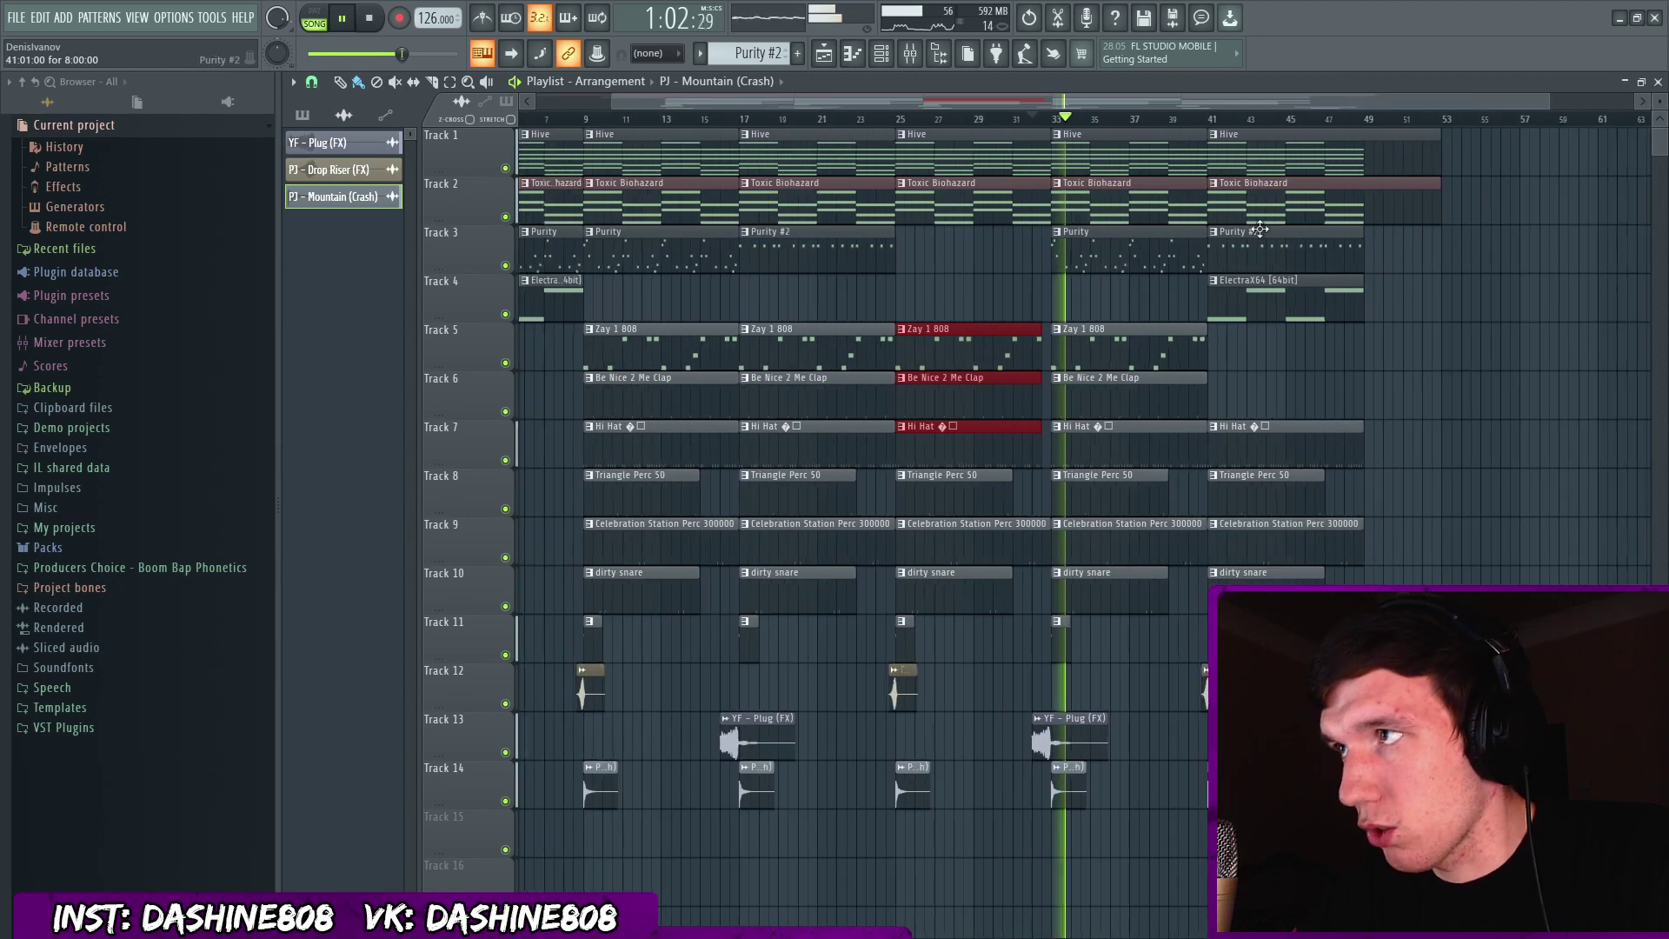
# Select the ElectraX64 clip at bar 41 and play the arrangement from just before that bar.
pyautogui.keyDown('ctrl'); pyautogui.scroll(-2, 1233, 259); pyautogui.keyUp('ctrl')
pyautogui.press('space')
pyautogui.click(1199, 119)
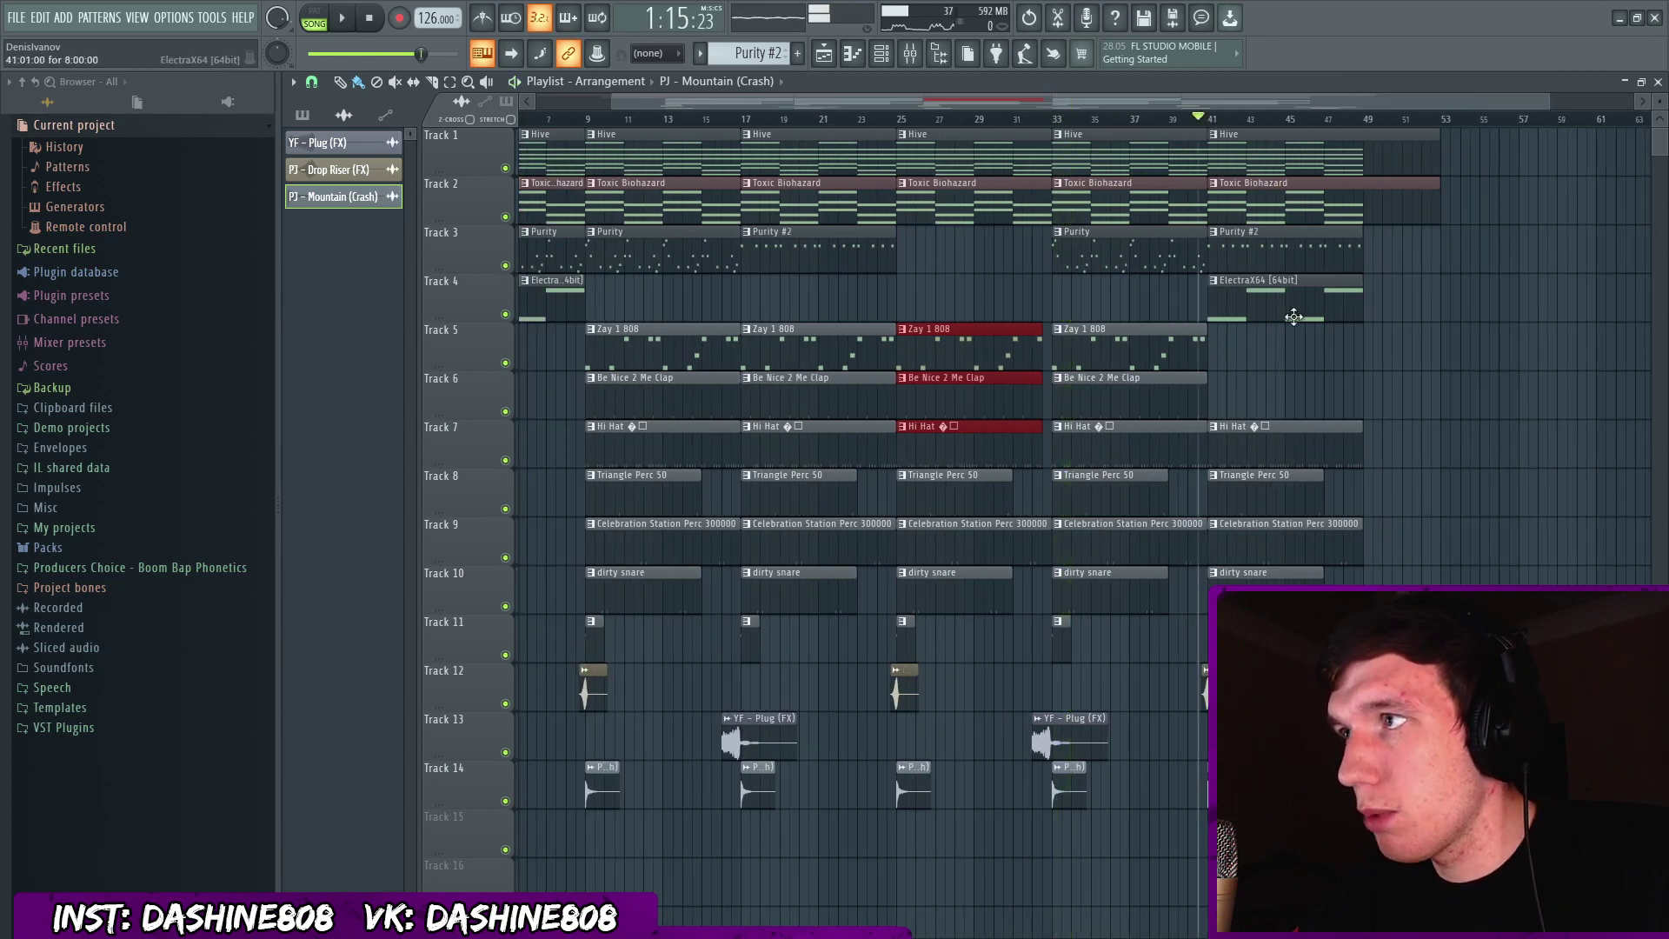
pyautogui.keyDown('ctrl'); pyautogui.scroll(-1, 1293, 318); pyautogui.keyUp('ctrl')
pyautogui.click(1269, 296)
pyautogui.press('space')
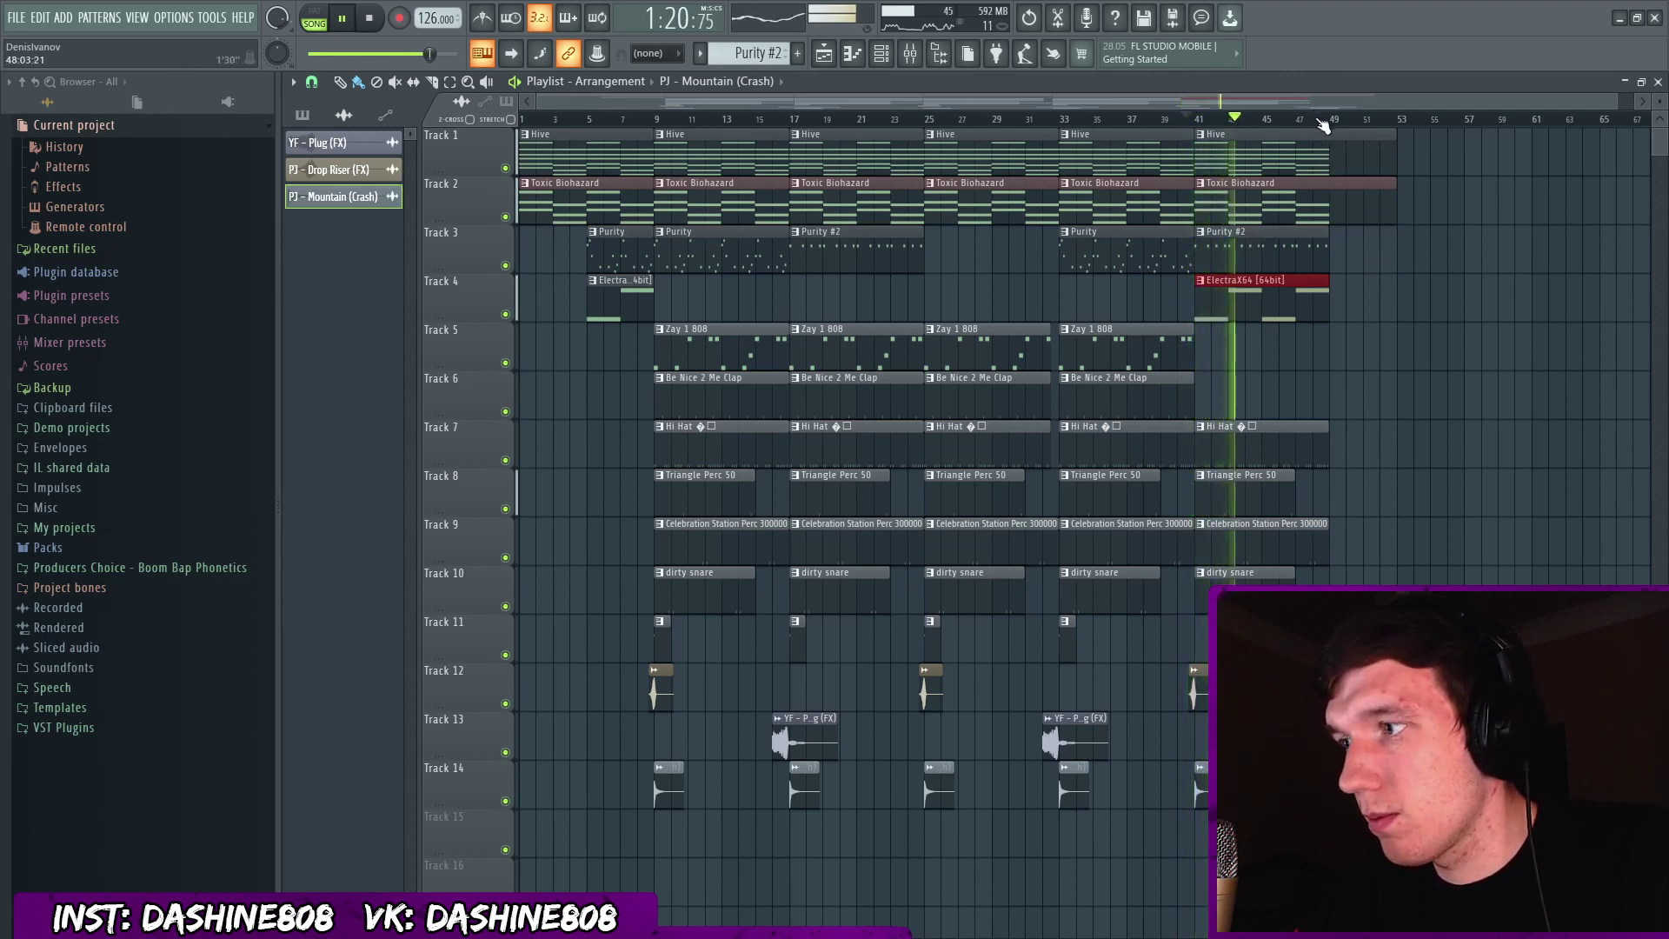
# Listen to the ending from bar 48, stop playback and return the playback position to the start of the song.
pyautogui.click(1317, 120)
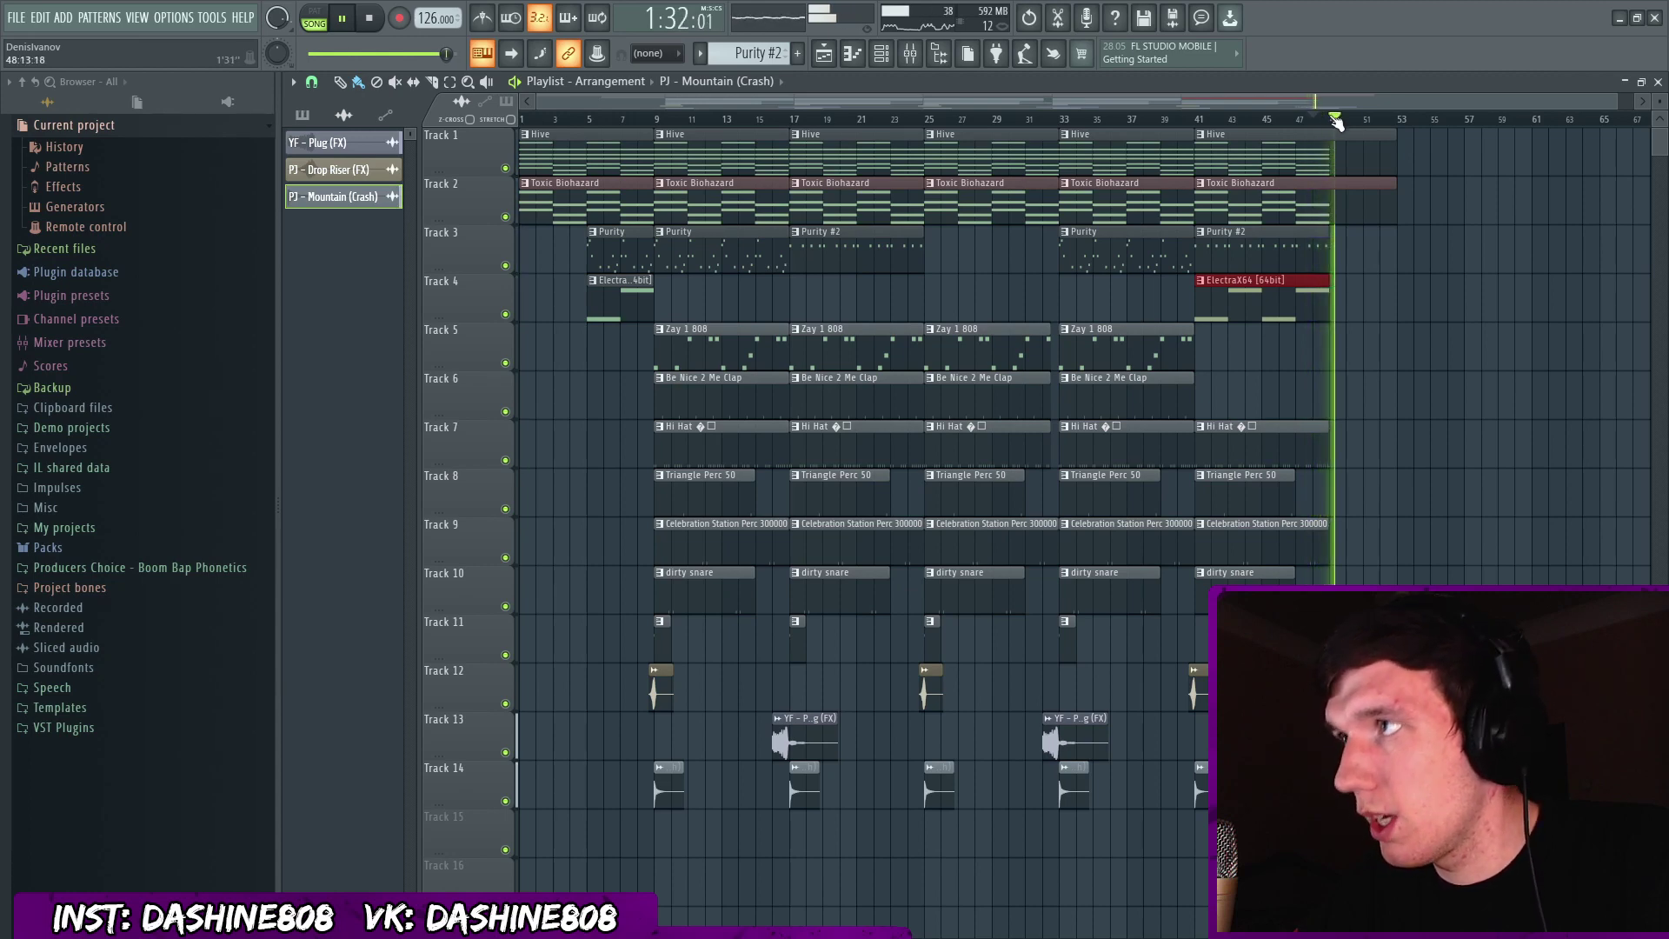
pyautogui.press('space')
pyautogui.moveTo(1166, 119); pyautogui.dragTo(305, 125)
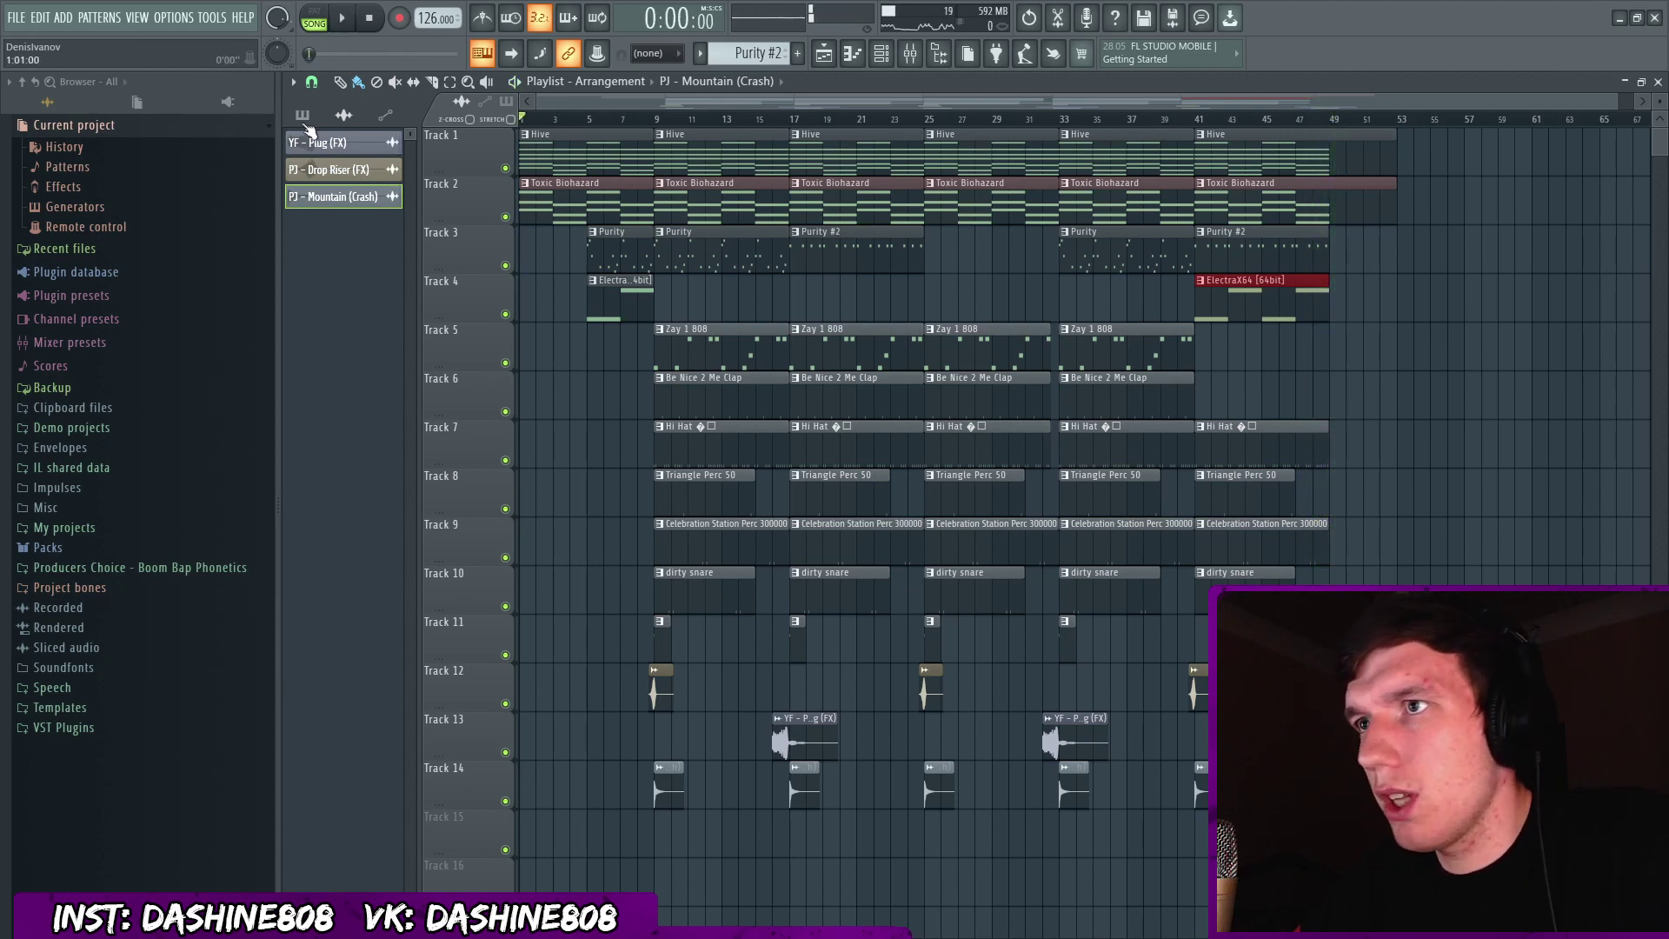
pyautogui.scroll(-1, 1102, 171)
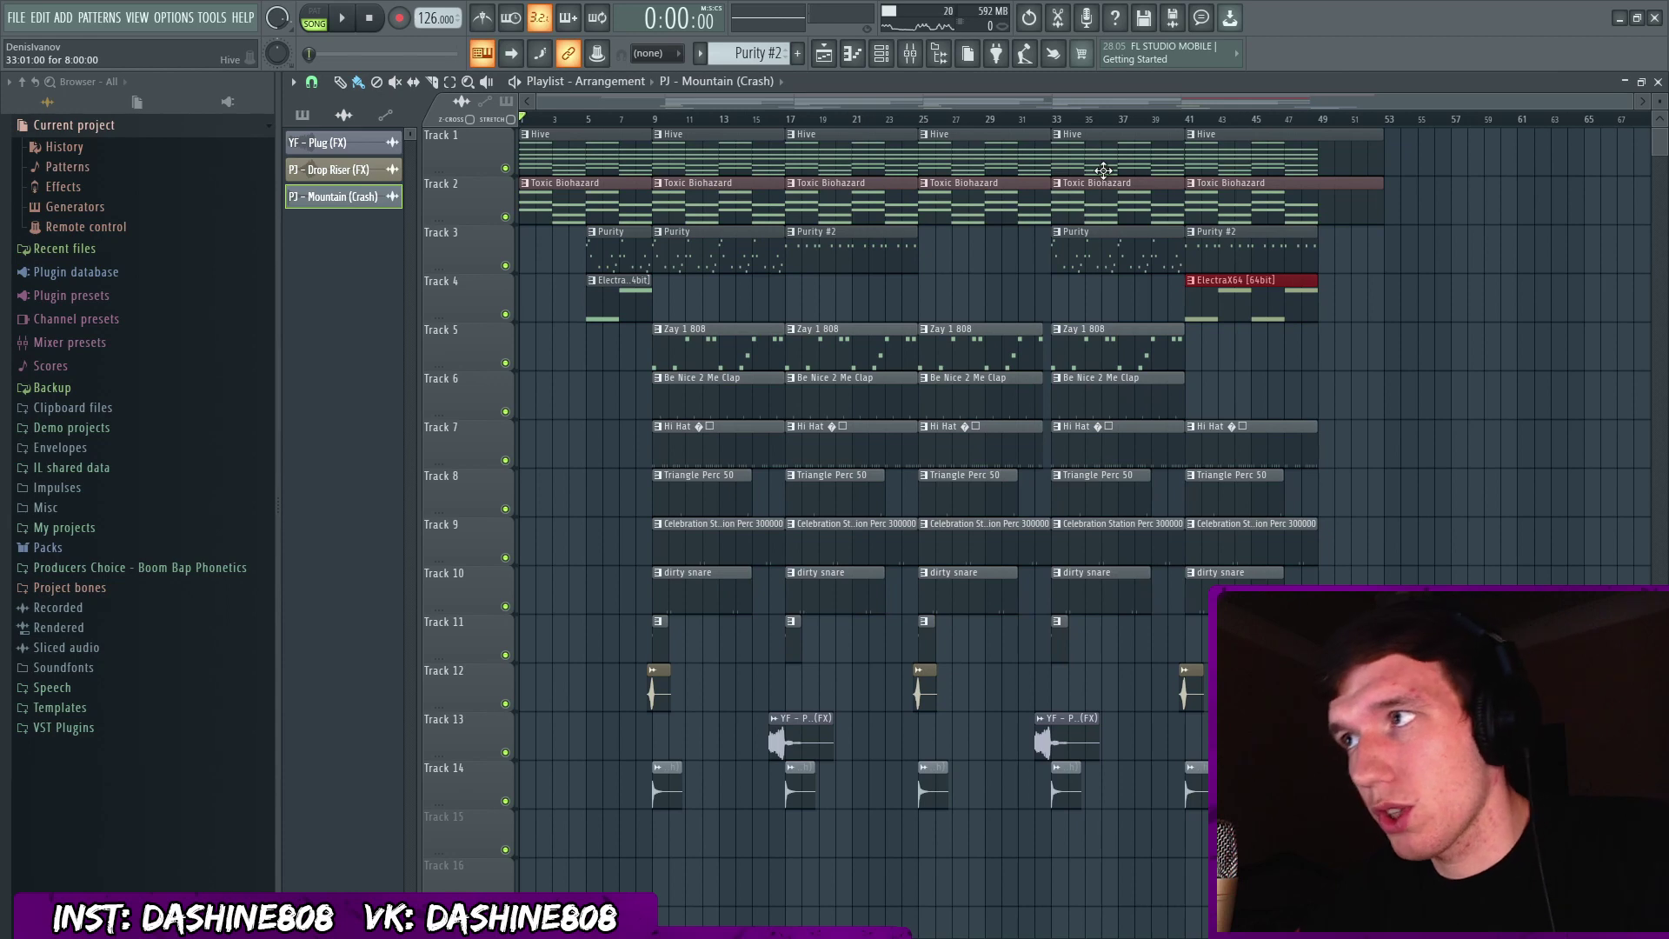